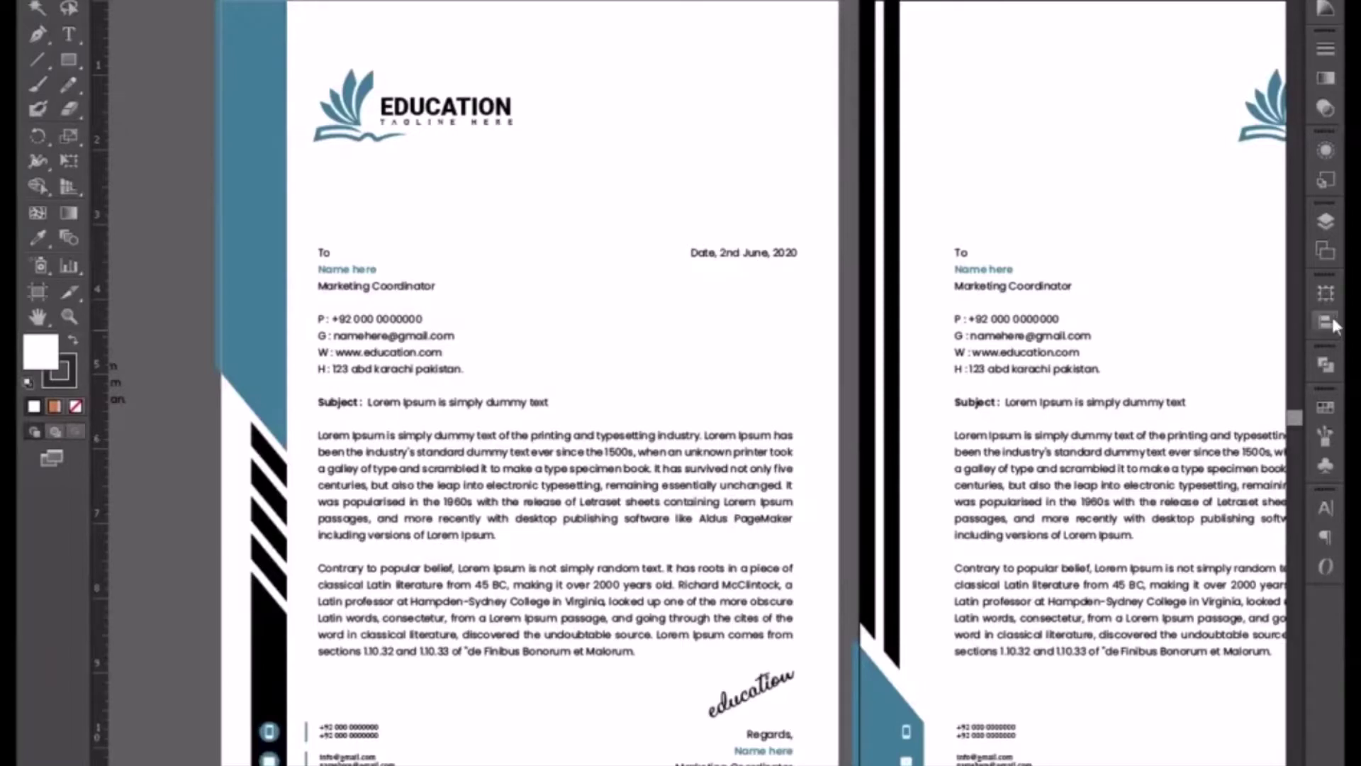
# - Select every letterhead object on Artboard 2 and delete it, leaving that page blank
pyautogui.click(1325, 252)
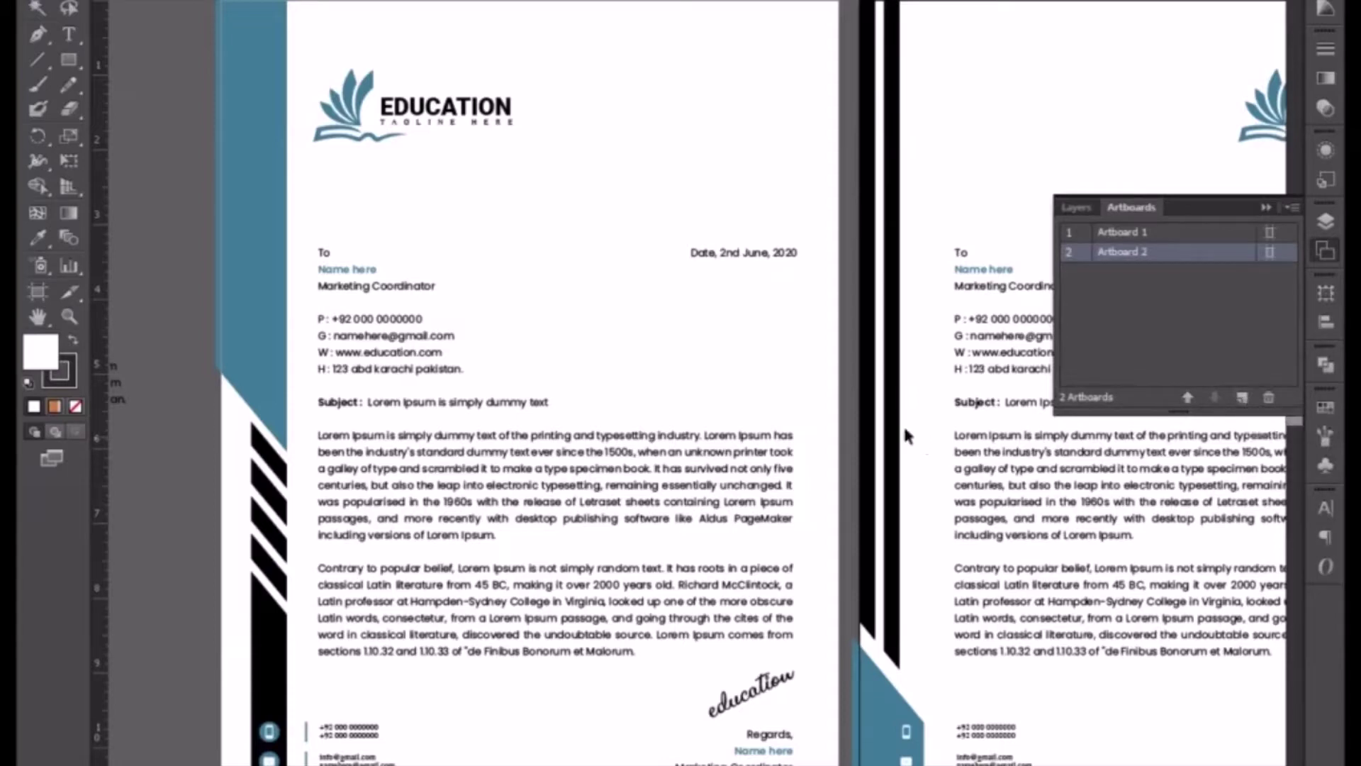
pyautogui.moveTo(780, 393); pyautogui.dragTo(580, 369)
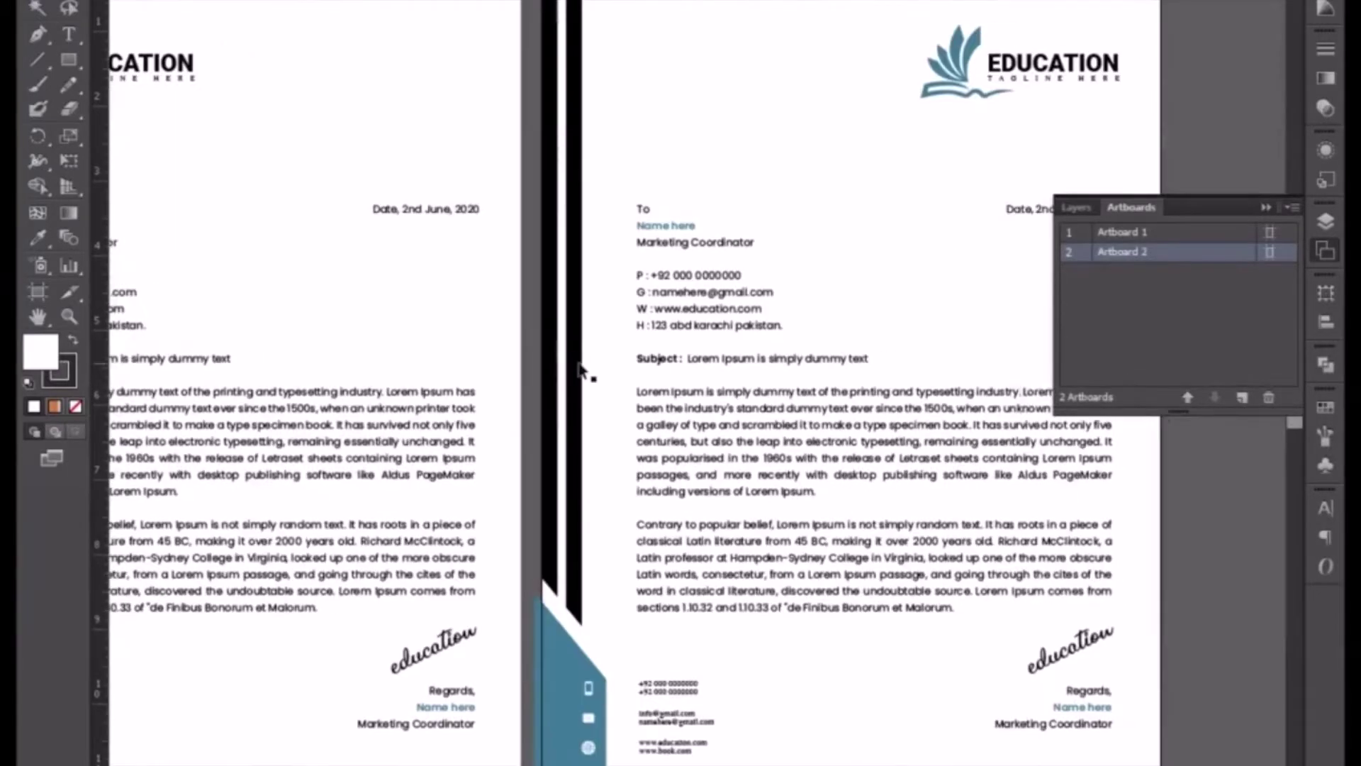
pyautogui.hotkey('ctrl', 'alt', '0')
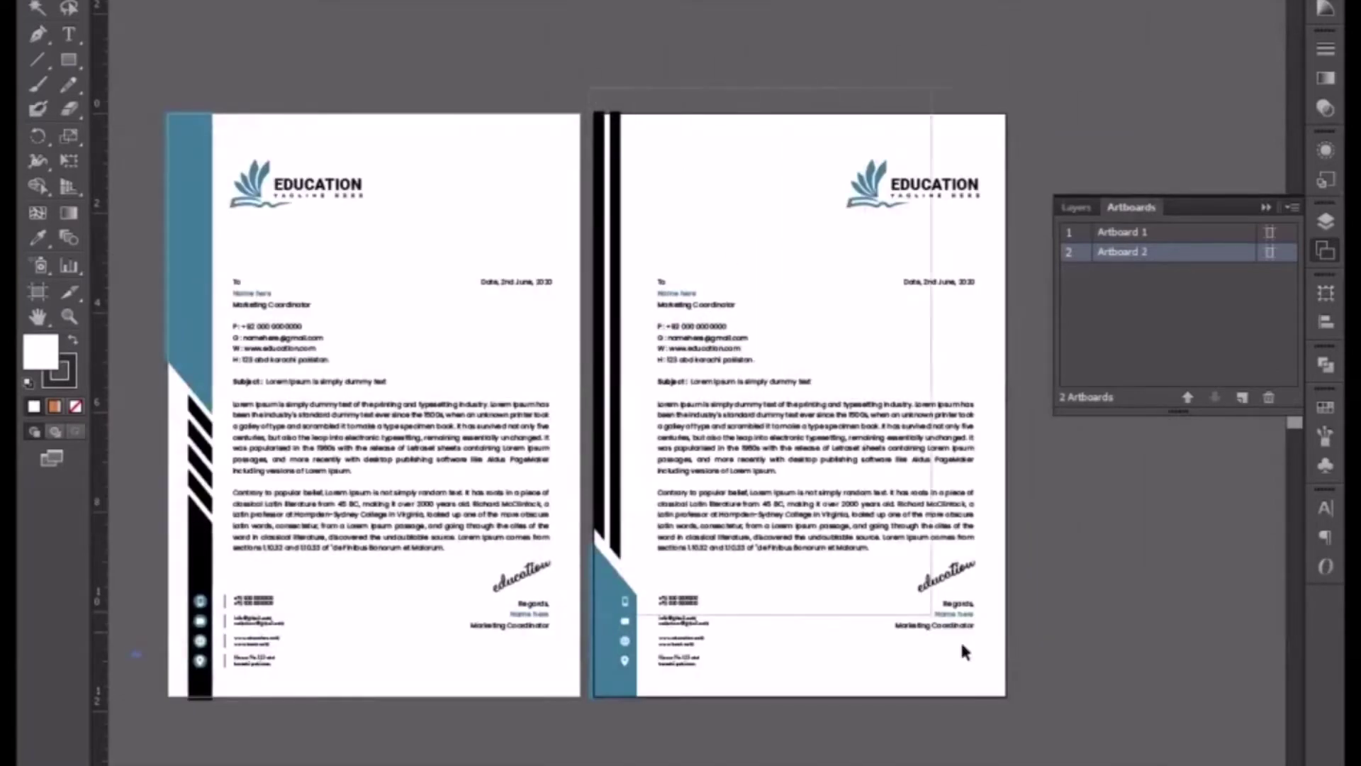
pyautogui.moveTo(1030, 725); pyautogui.dragTo(1028, 723)
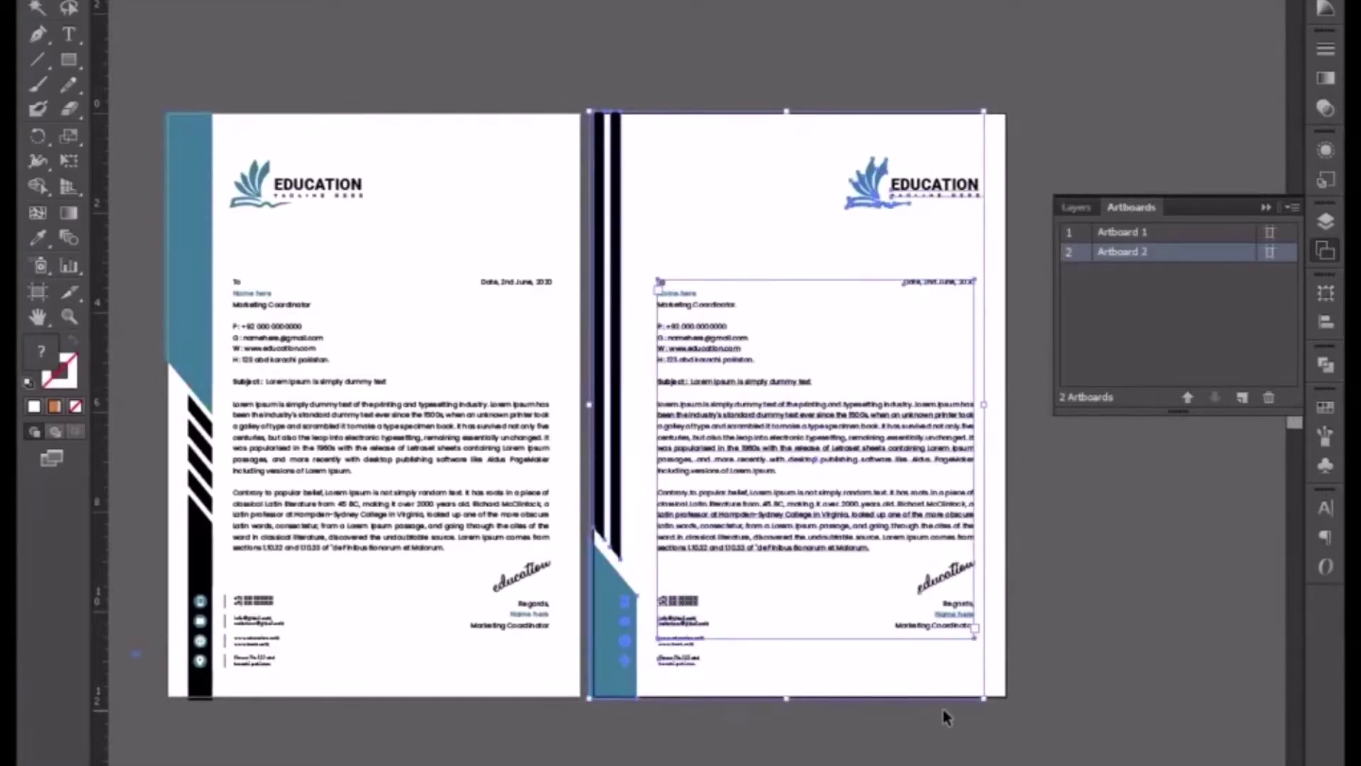
pyautogui.press('Delete')
pyautogui.hotkey('ctrl', '+')
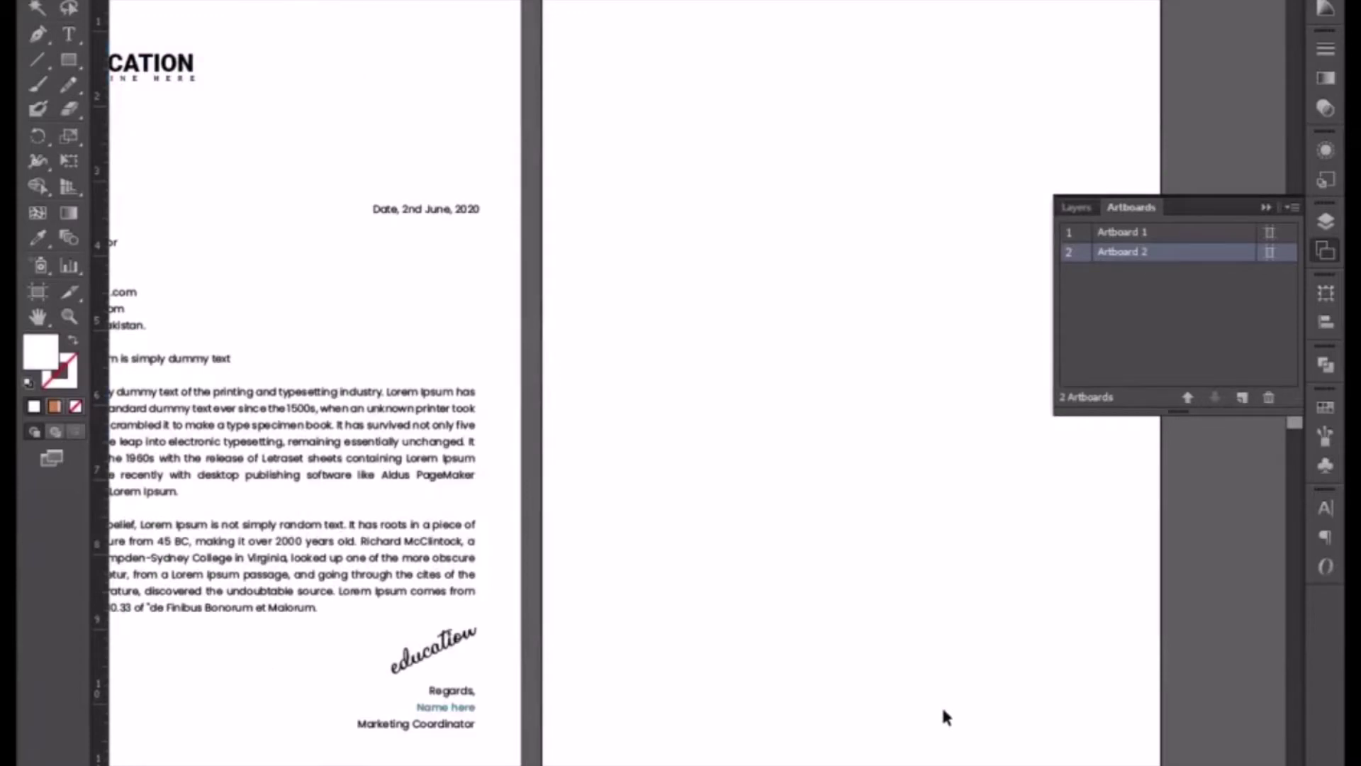
# - Select all of Artboard 1's letterhead objects except the teal shape
pyautogui.moveTo(705, 605); pyautogui.dragTo(884, 635)
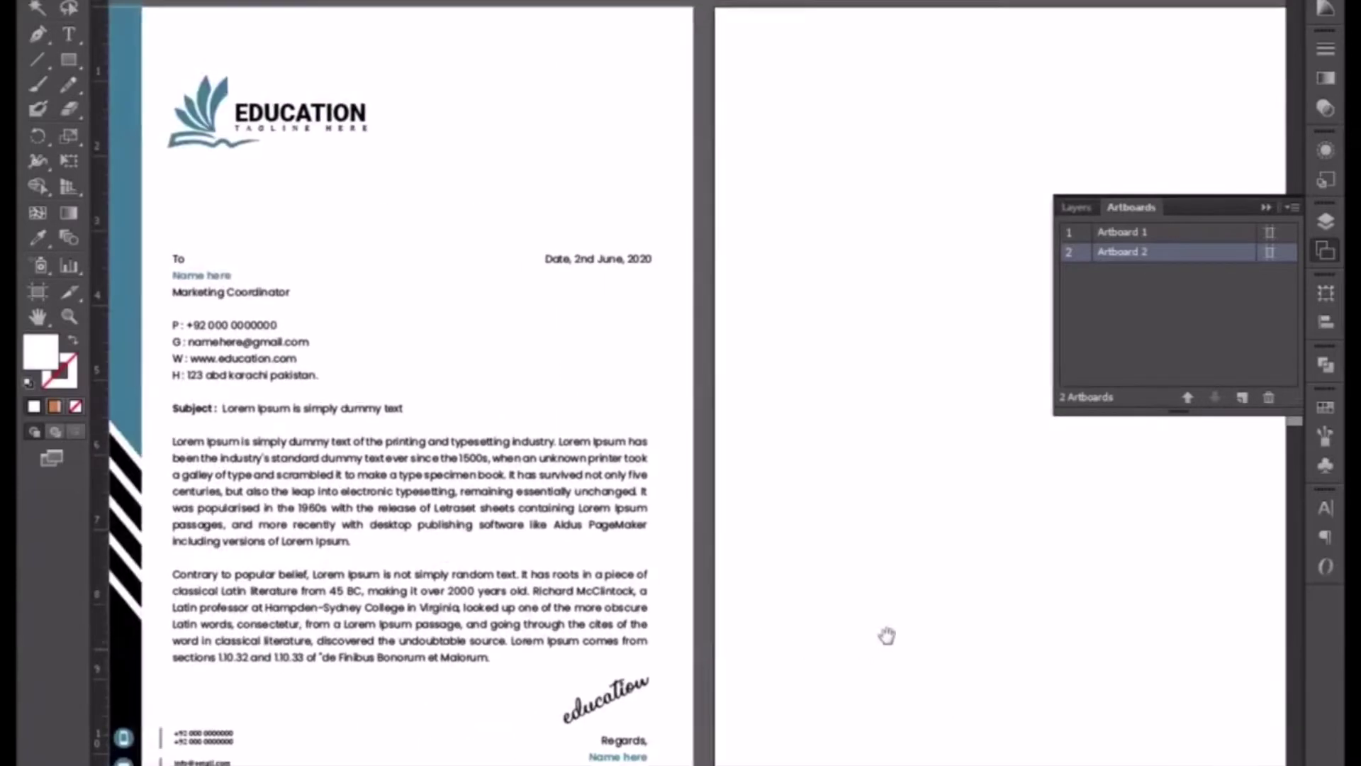
pyautogui.click(1265, 207)
pyautogui.moveTo(289, 167); pyautogui.dragTo(419, 126)
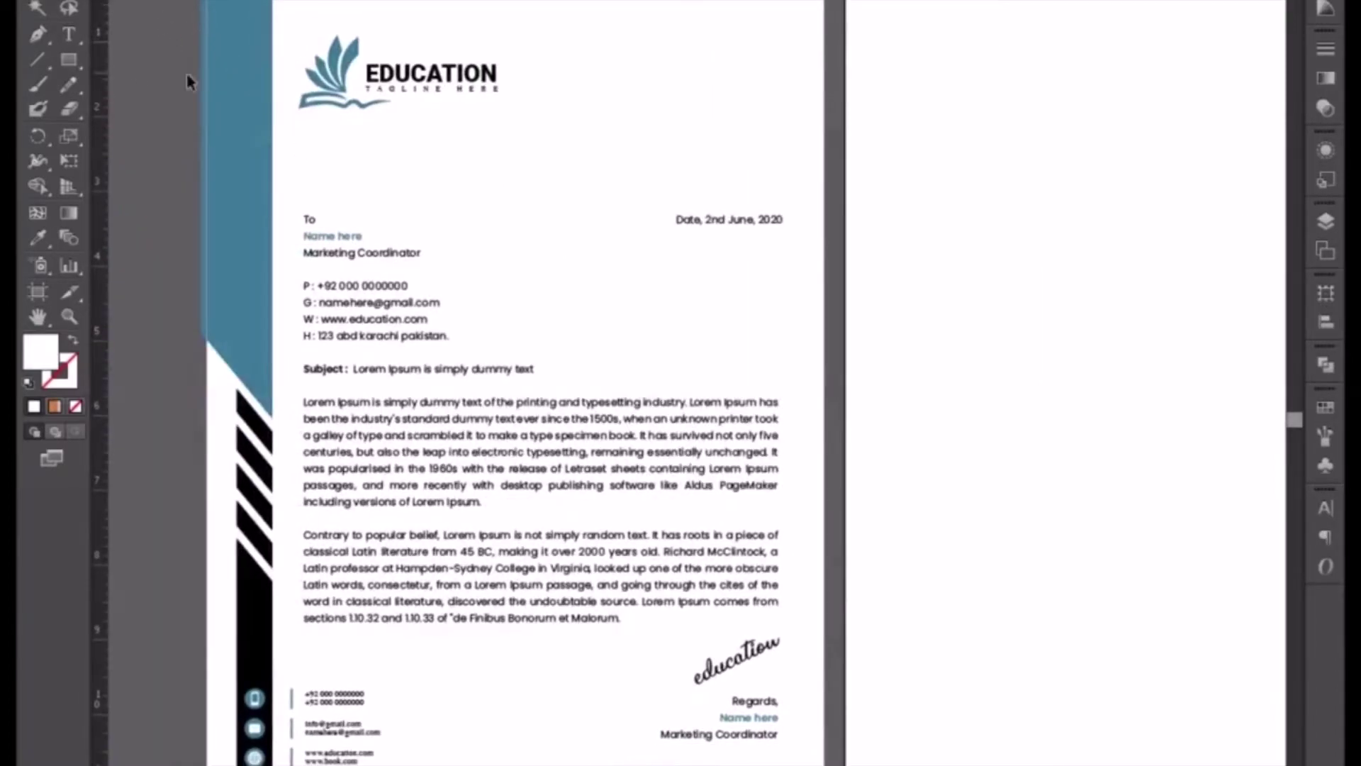
pyautogui.moveTo(171, 26); pyautogui.dragTo(894, 765)
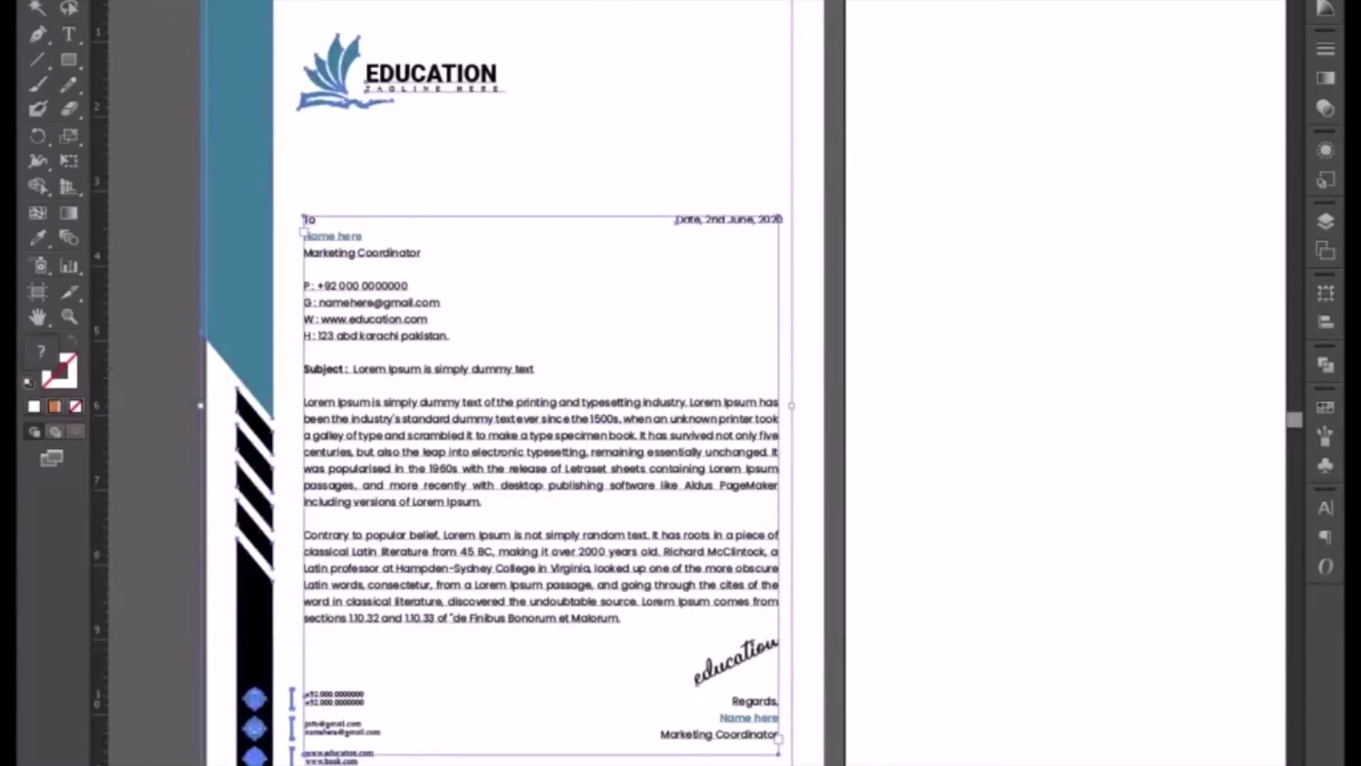
pyautogui.hotkey('ctrl', 'c')
pyautogui.moveTo(439, 370); pyautogui.dragTo(357, 381)
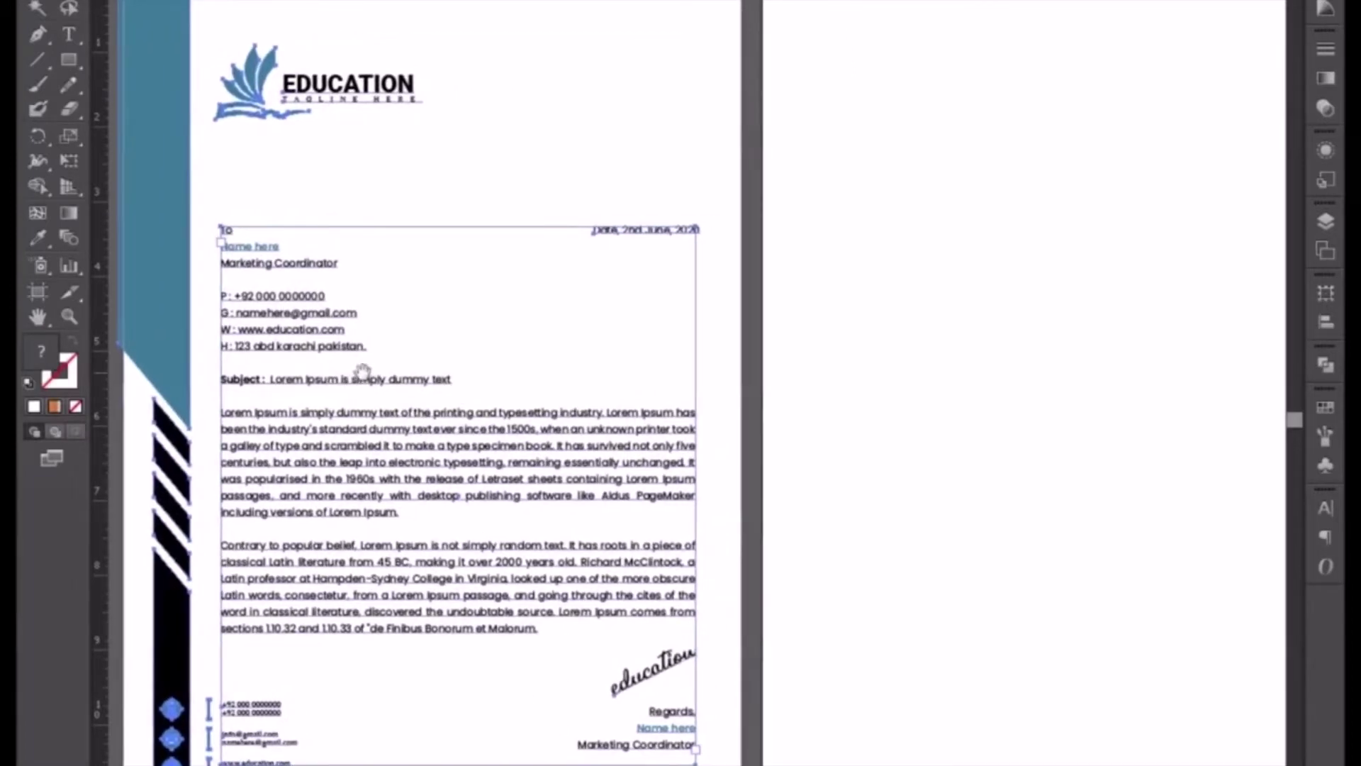
pyautogui.keyDown('shift'); pyautogui.click(151, 282); pyautogui.keyUp('shift')
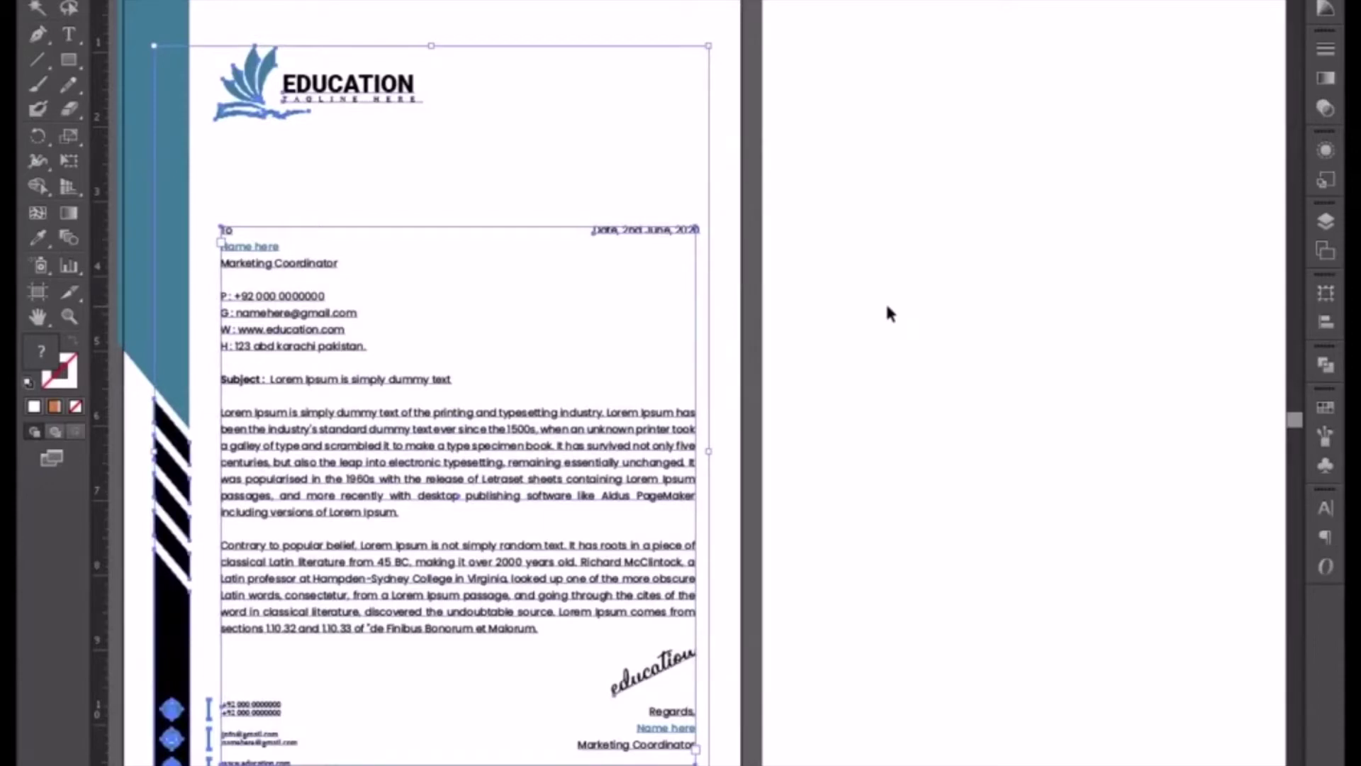
# - Alt-drag a copy of the selected letterhead onto Artboard 2
pyautogui.hotkey('ctrl', '-')
pyautogui.hotkey('ctrl', '=')
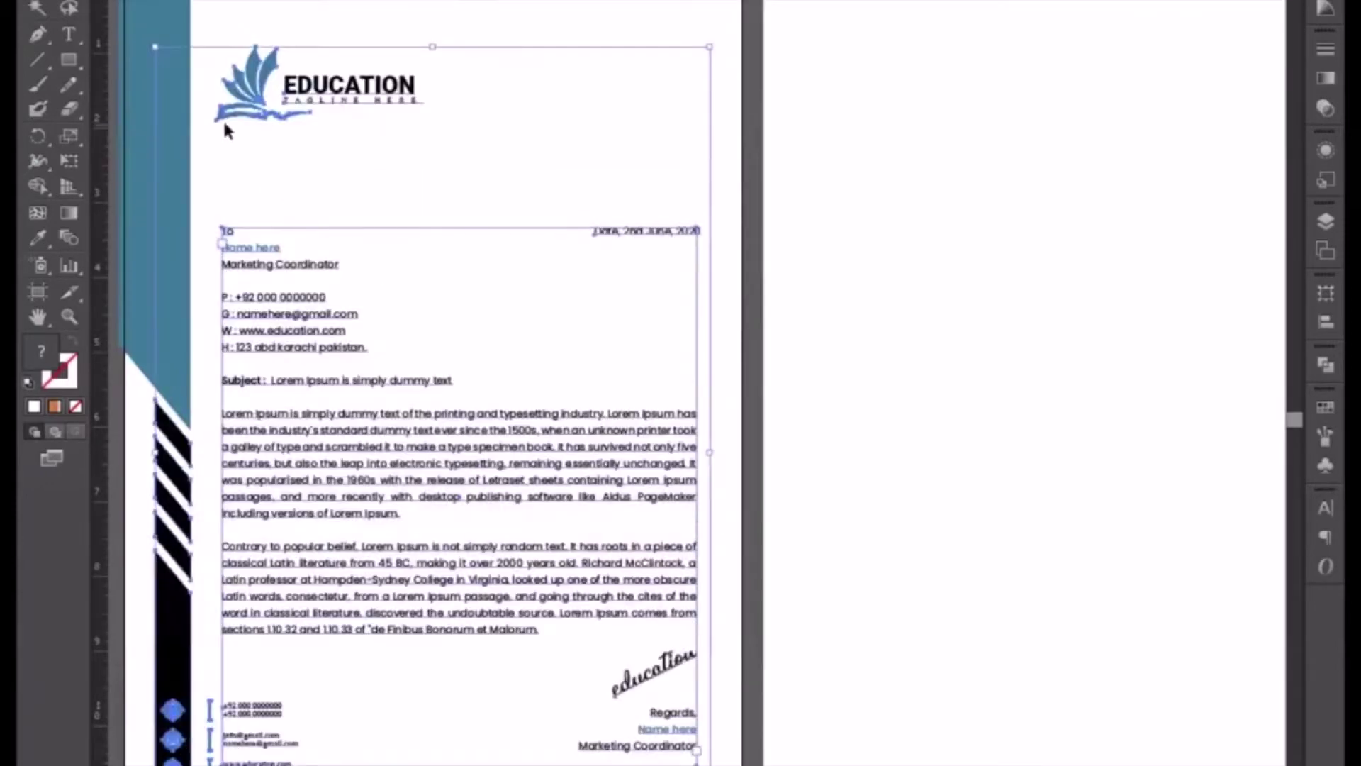
pyautogui.hotkey('ctrl', '-')
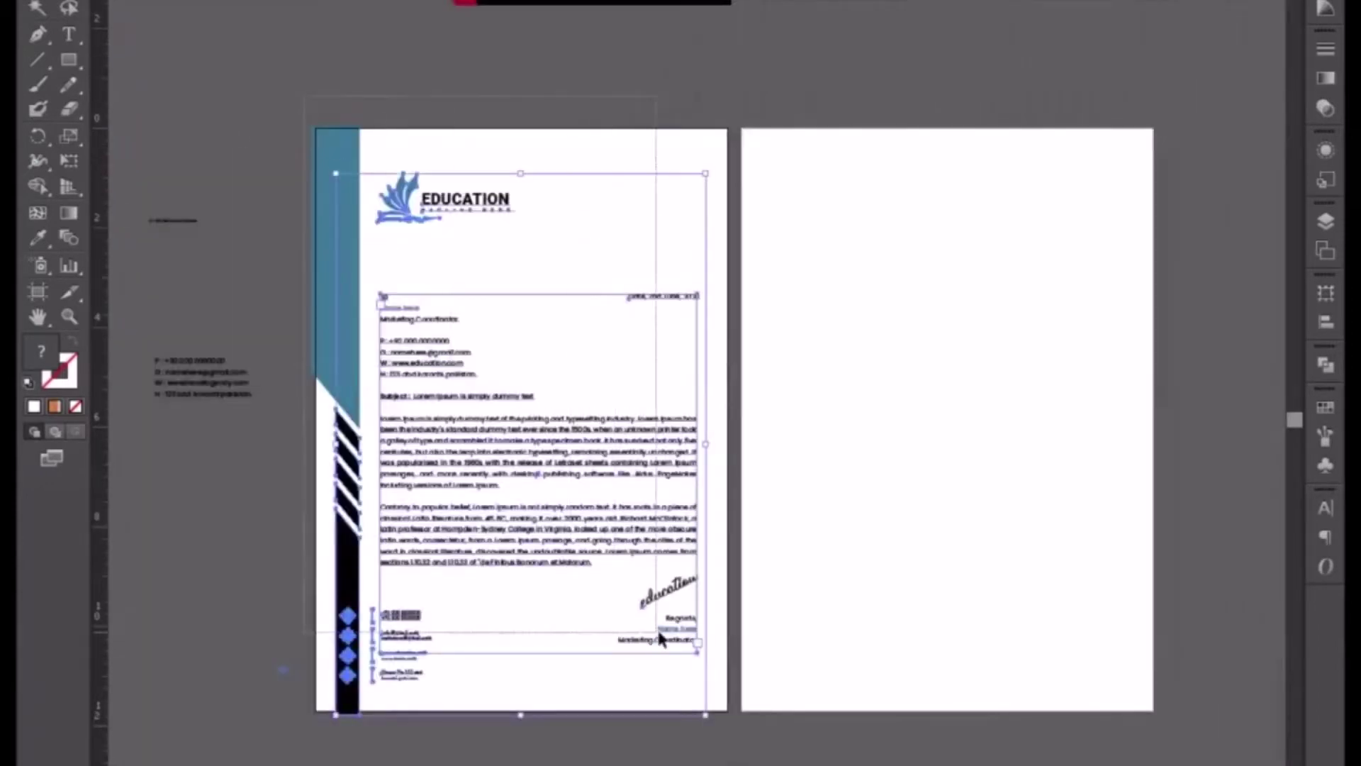
pyautogui.hotkey('ctrl', '=')
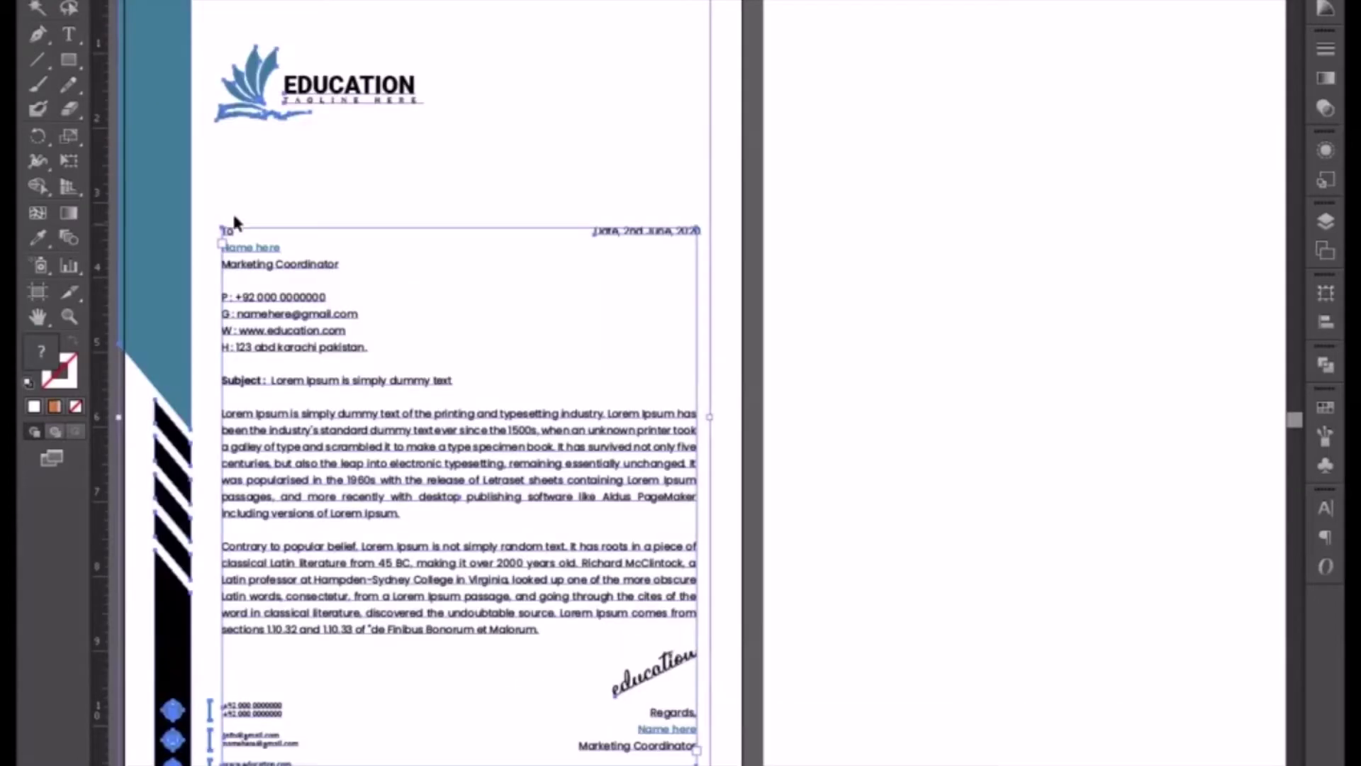
pyautogui.moveTo(161, 180); pyautogui.dragTo(799, 190)
pyautogui.moveTo(940, 293); pyautogui.dragTo(619, 275)
pyautogui.click(1137, 406)
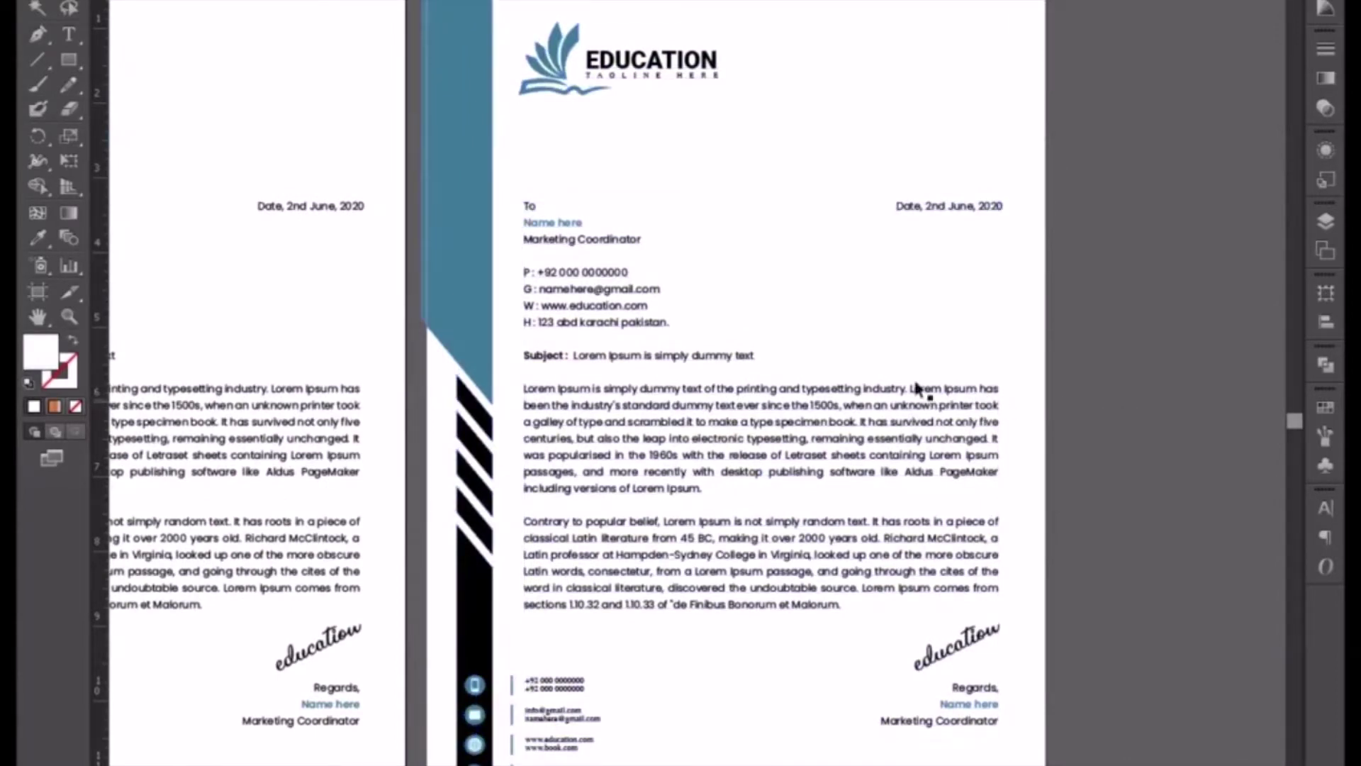
# - Add two vertical margin guides, show guides, and delete the letter body text on page two
pyautogui.moveTo(106, 176); pyautogui.dragTo(522, 168)
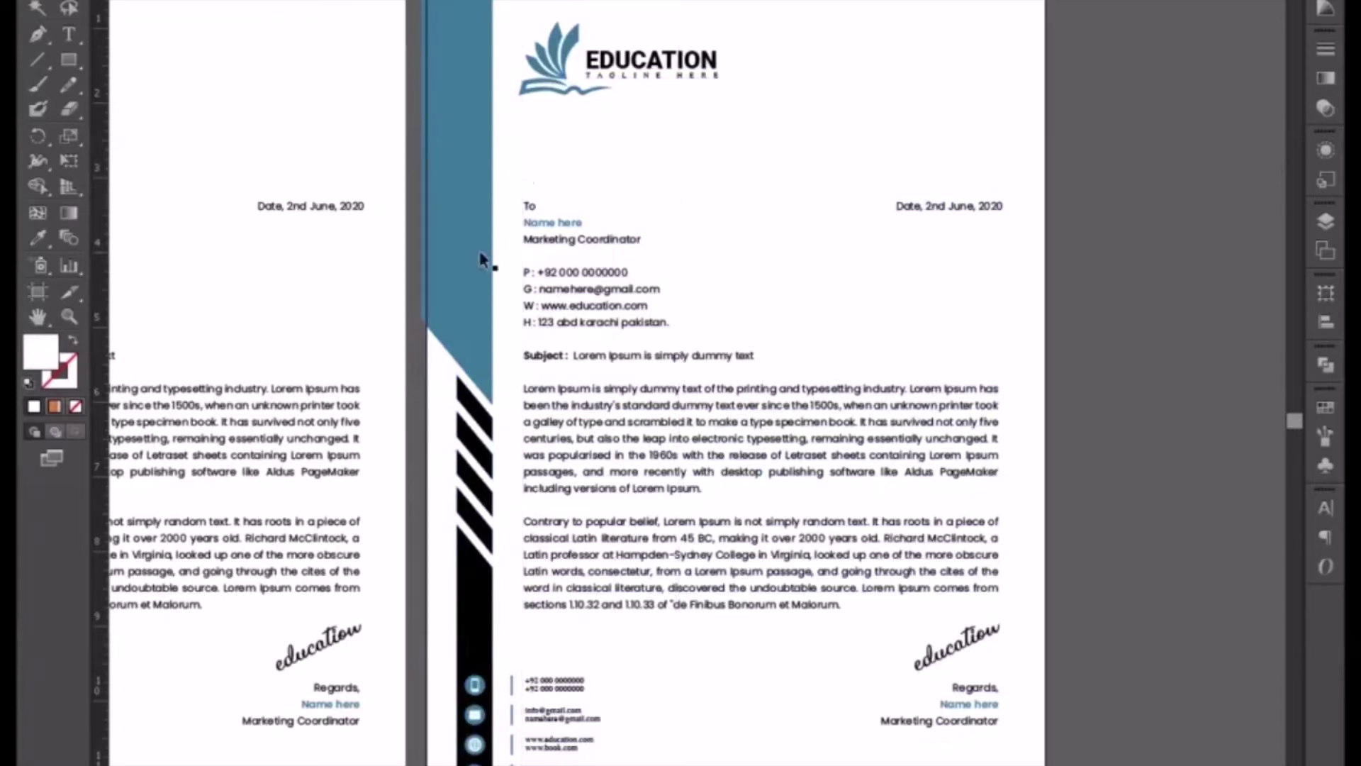
pyautogui.hotkey('ctrl', ';')
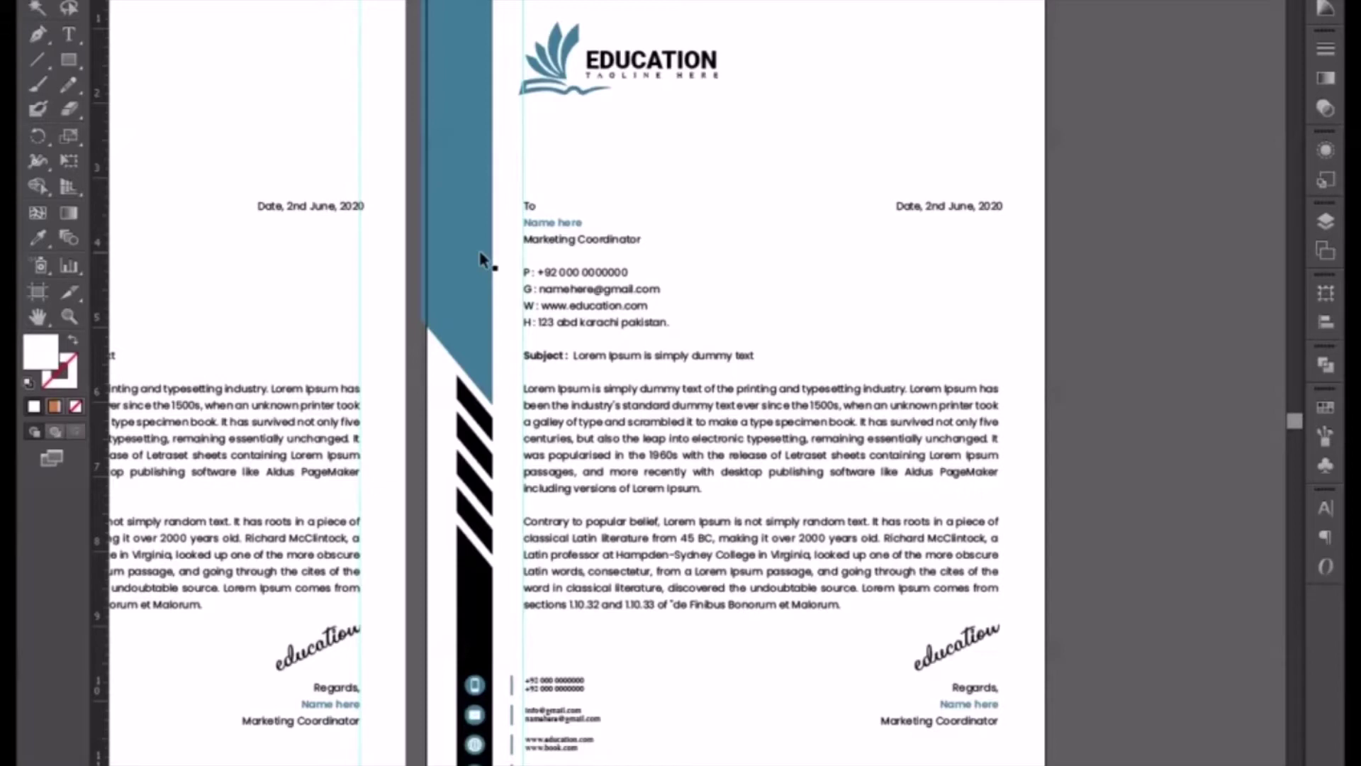
pyautogui.moveTo(104, 243); pyautogui.dragTo(997, 287)
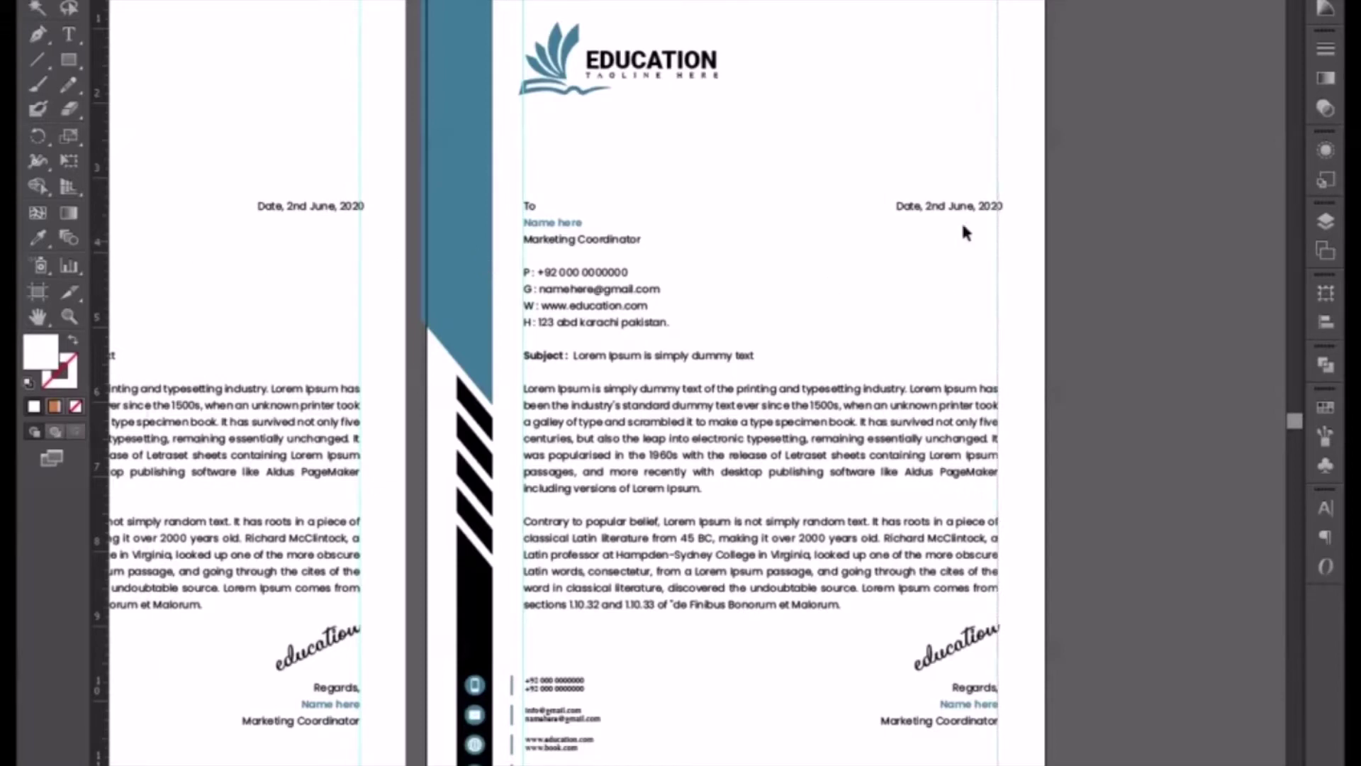
pyautogui.click(573, 357)
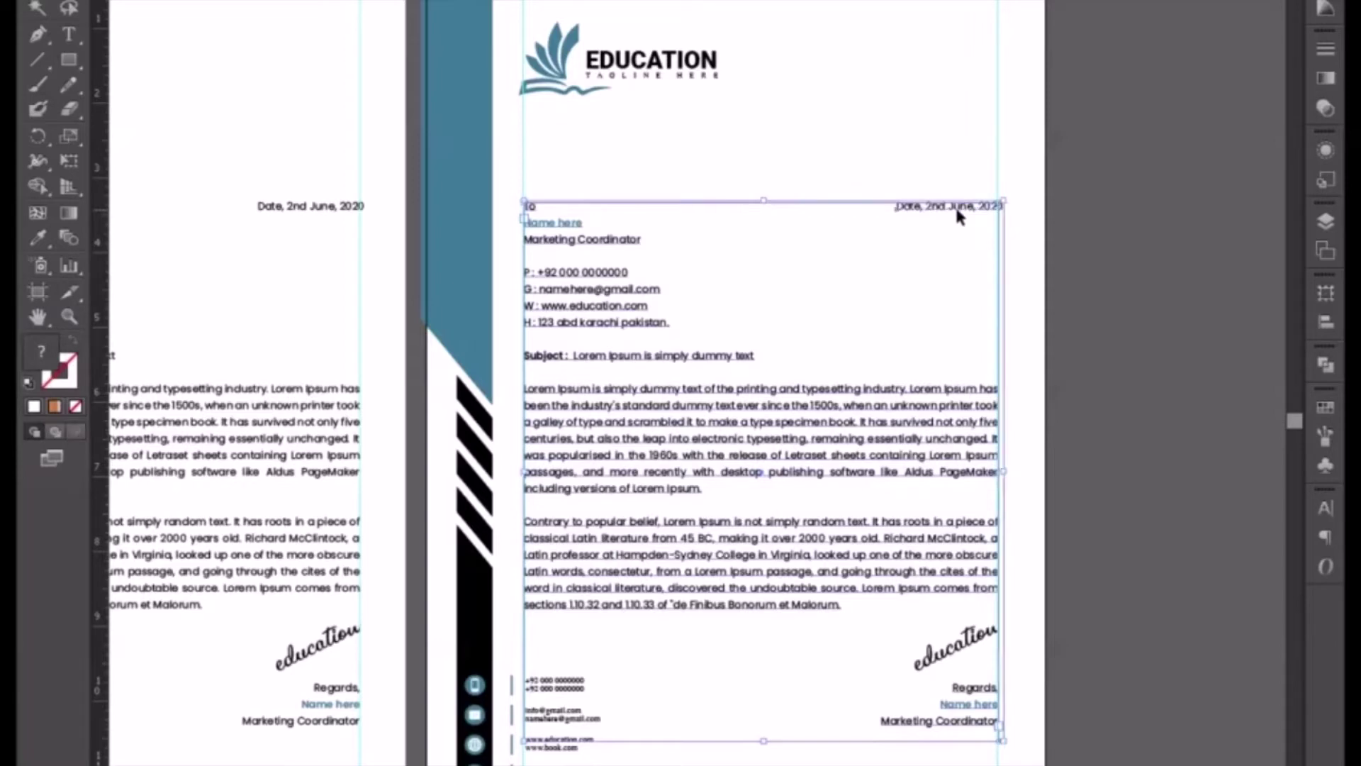
pyautogui.press('Delete')
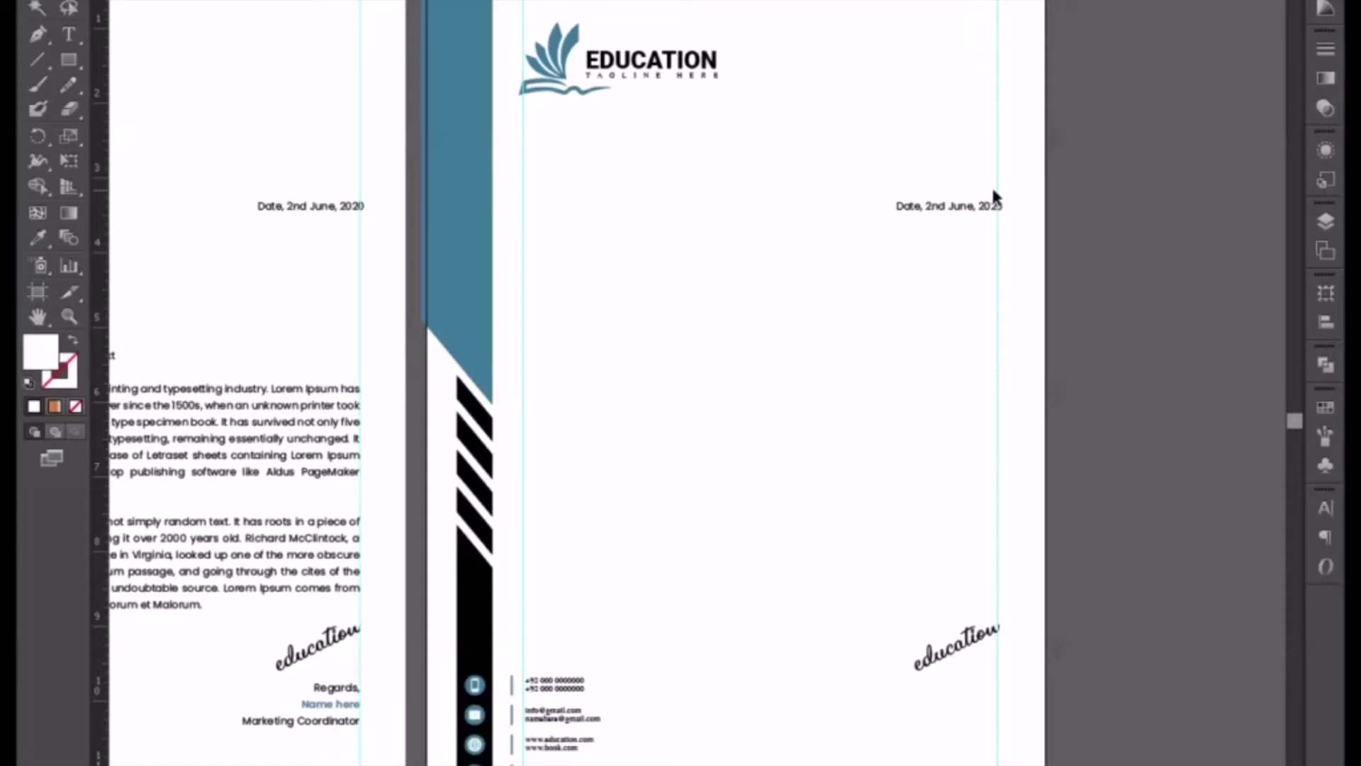
# - Duplicate the date line above itself and make the copy Bold
pyautogui.click(939, 213)
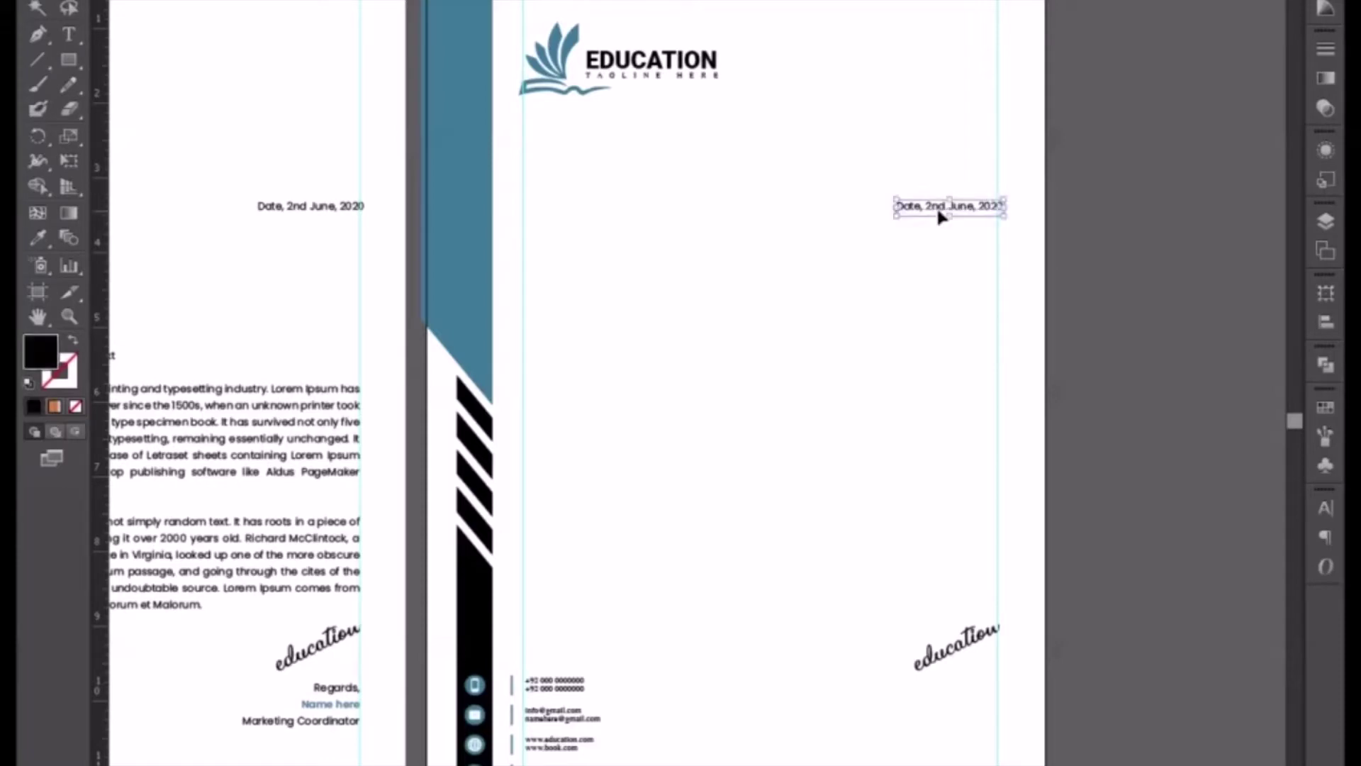
pyautogui.doubleClick(940, 213)
pyautogui.hotkey('ctrl', 'a')
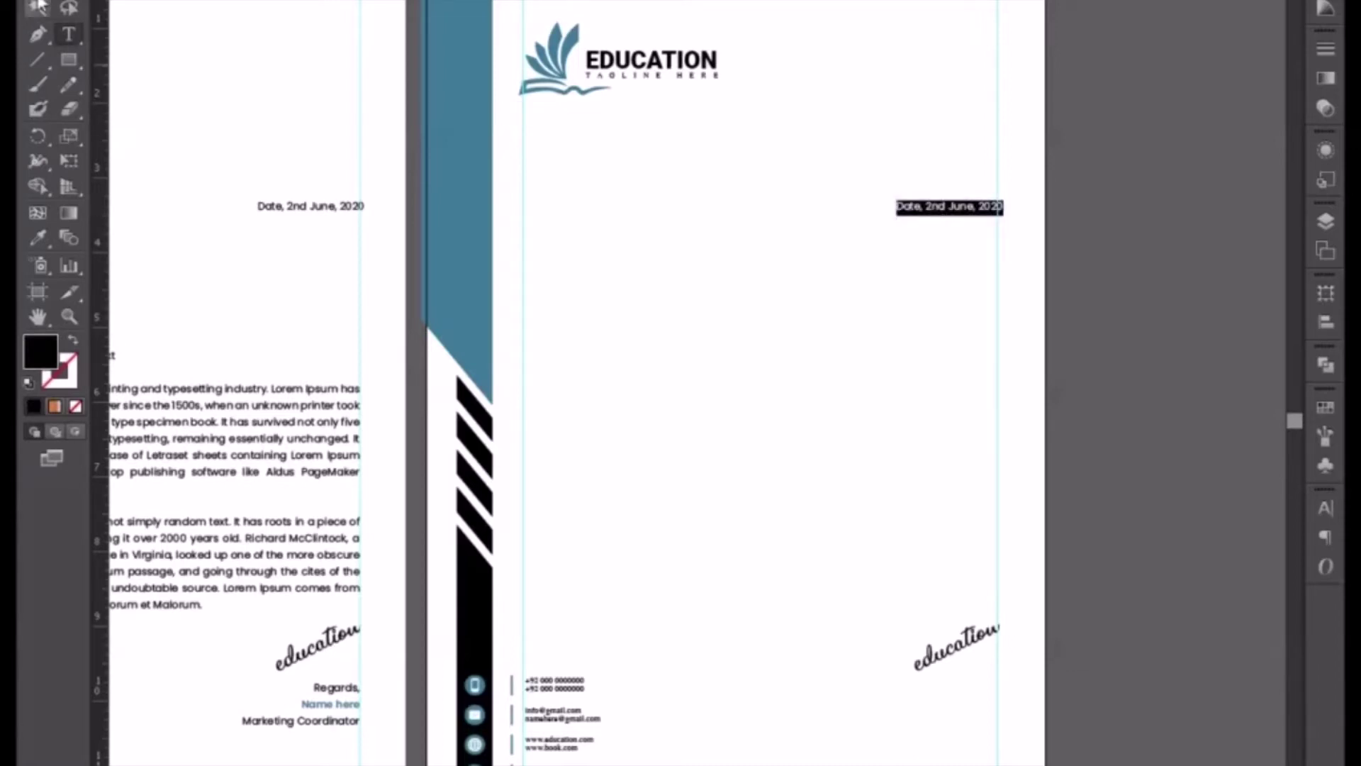
pyautogui.press('Escape')
pyautogui.moveTo(930, 207); pyautogui.dragTo(927, 136)
pyautogui.doubleClick(928, 140)
pyautogui.hotkey('ctrl', 'a')
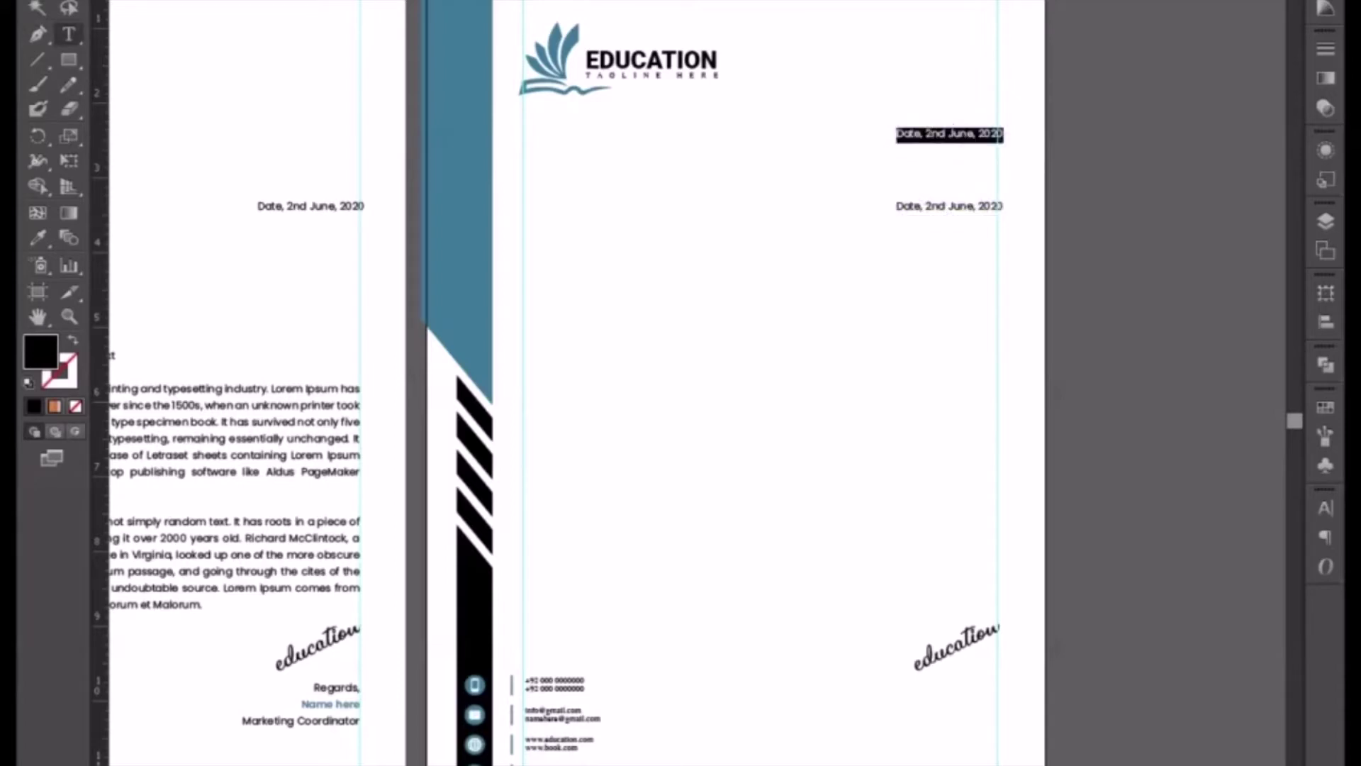
pyautogui.click(950, 1)
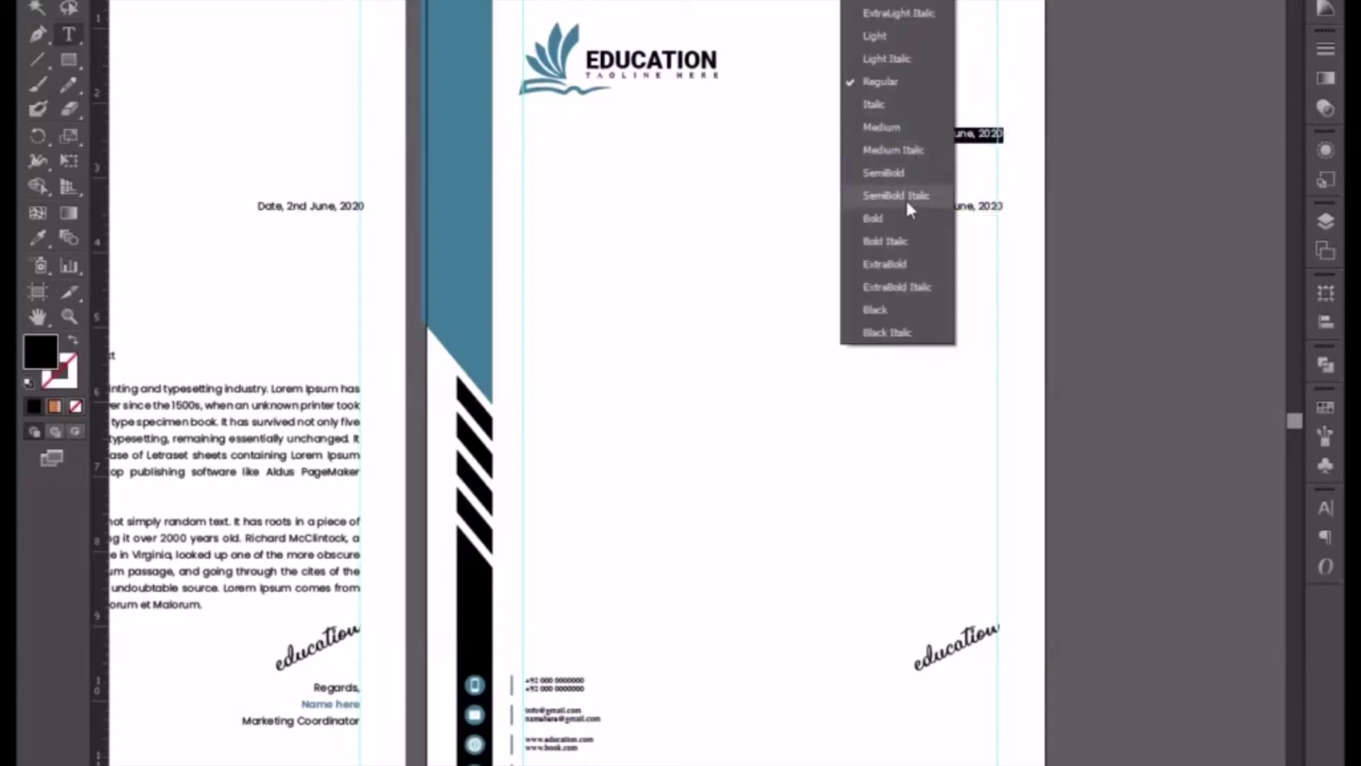
pyautogui.click(905, 220)
# - Retype the bold copy as 'invoice' and set it to All Caps
pyautogui.click(928, 135)
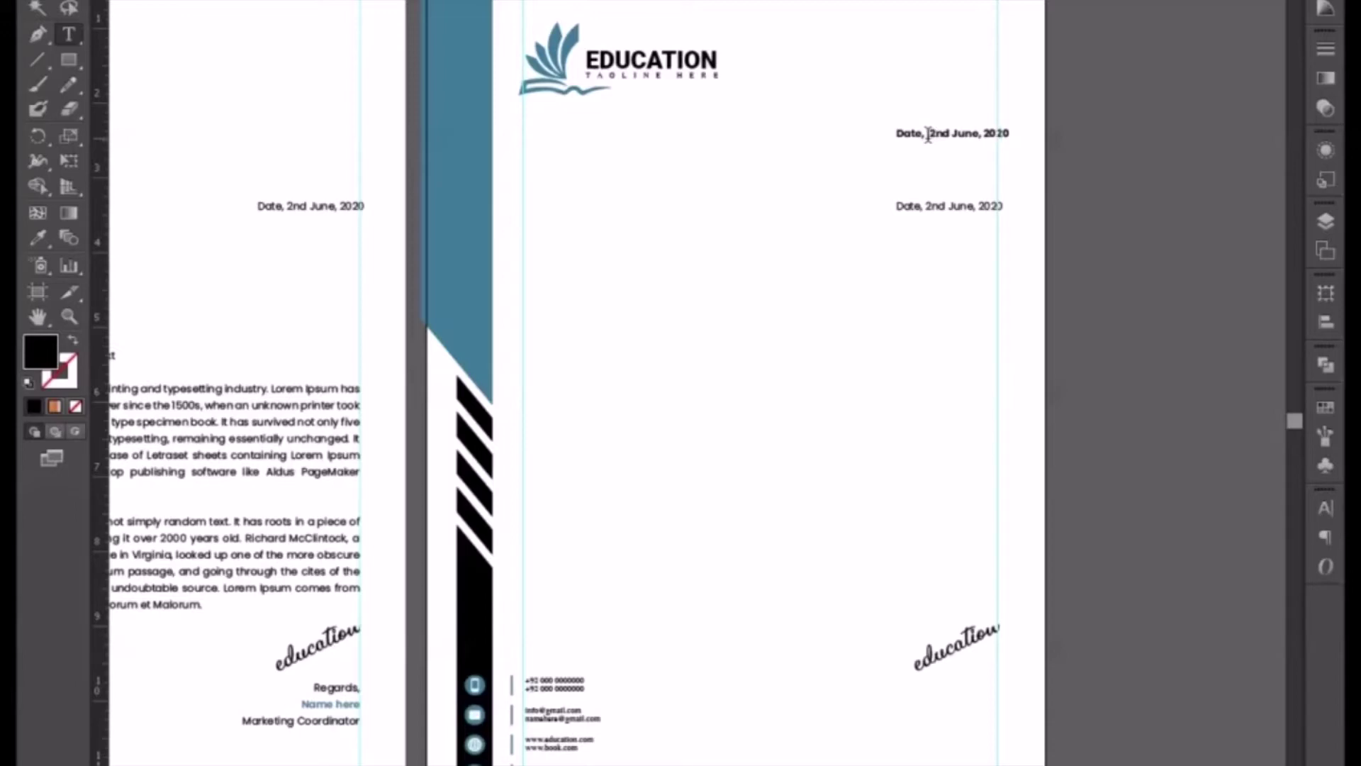
pyautogui.hotkey('ctrl', 'a')
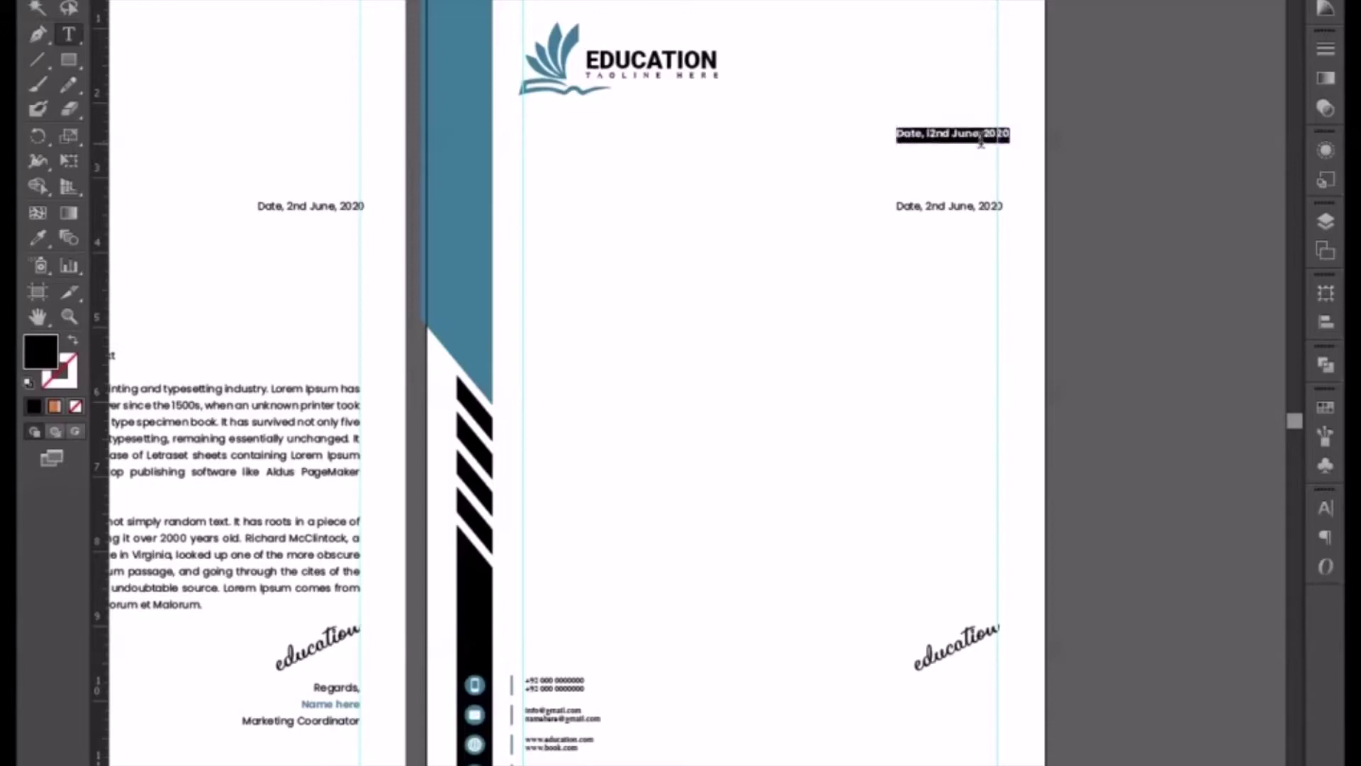
pyautogui.write('in')
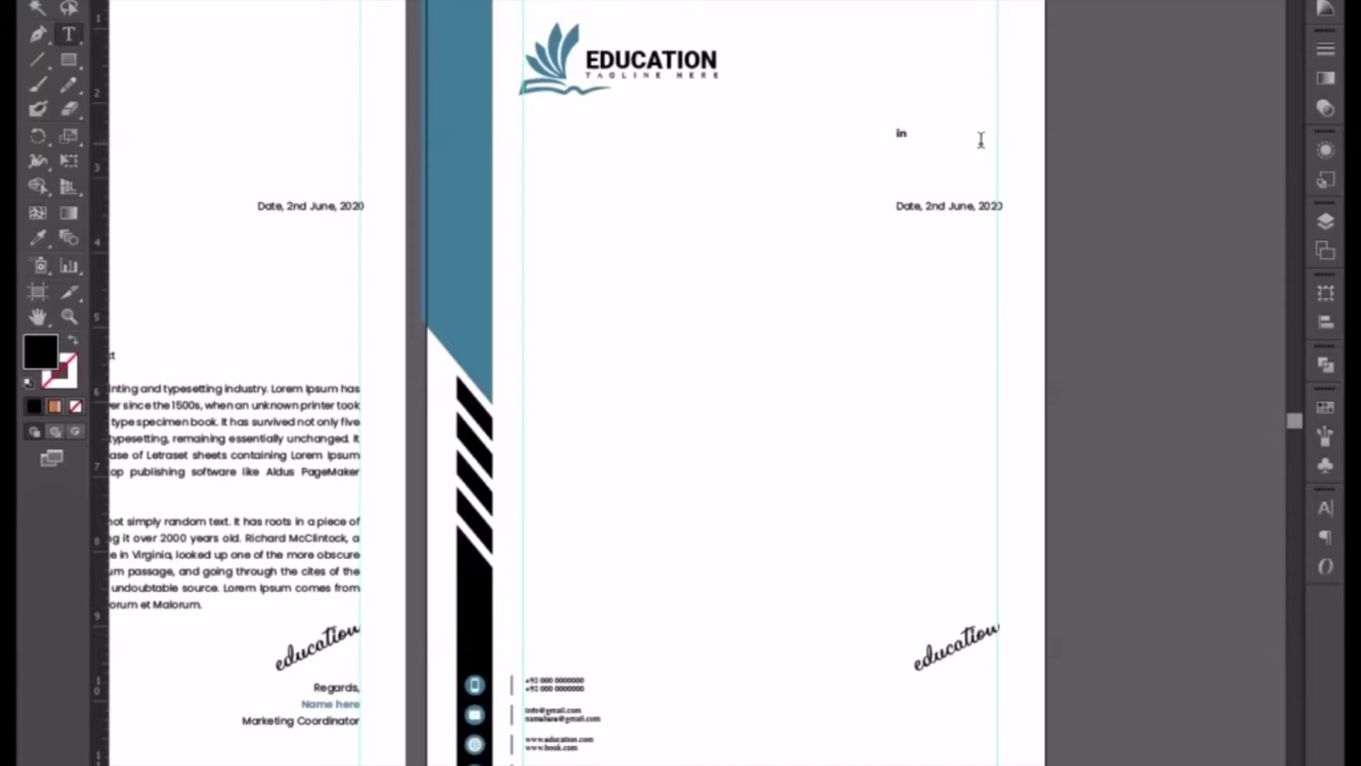
pyautogui.write('voice')
pyautogui.press('Escape')
pyautogui.click(1322, 509)
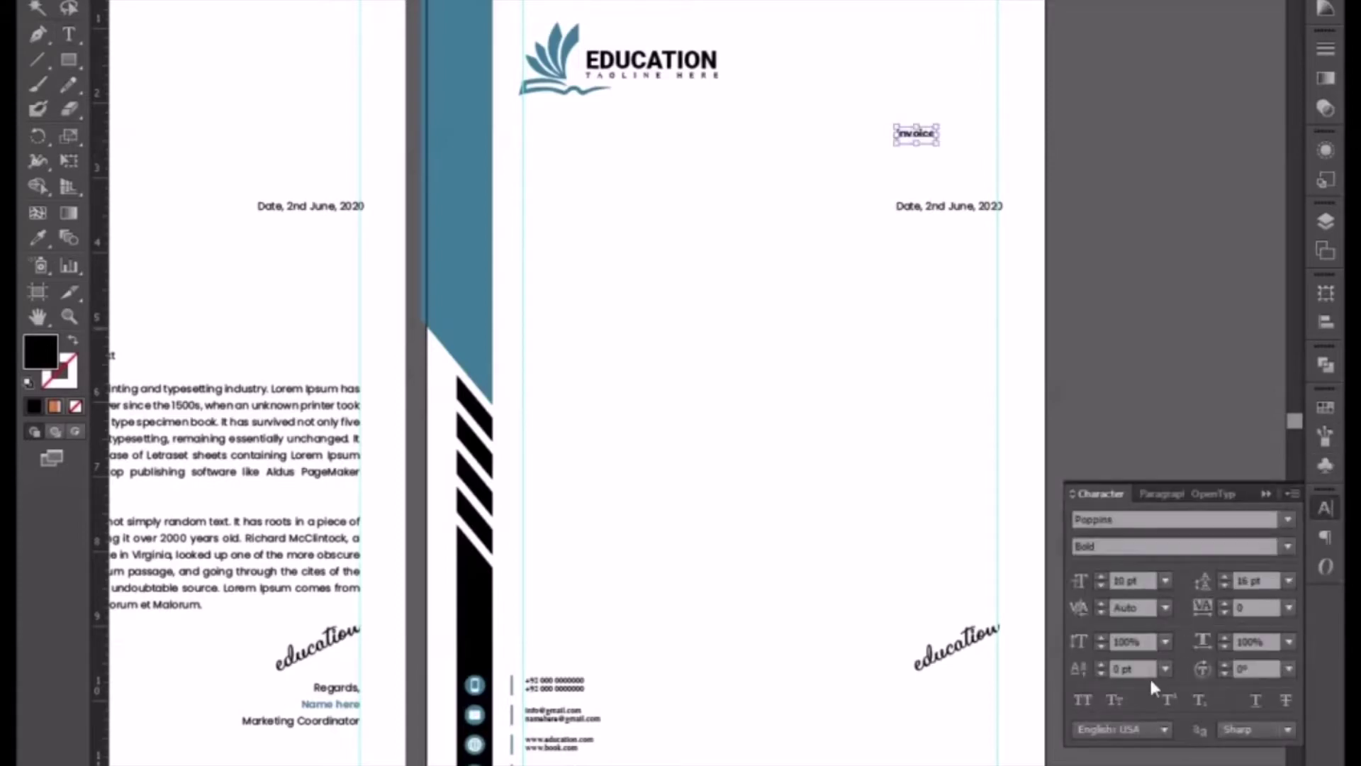
pyautogui.click(1082, 700)
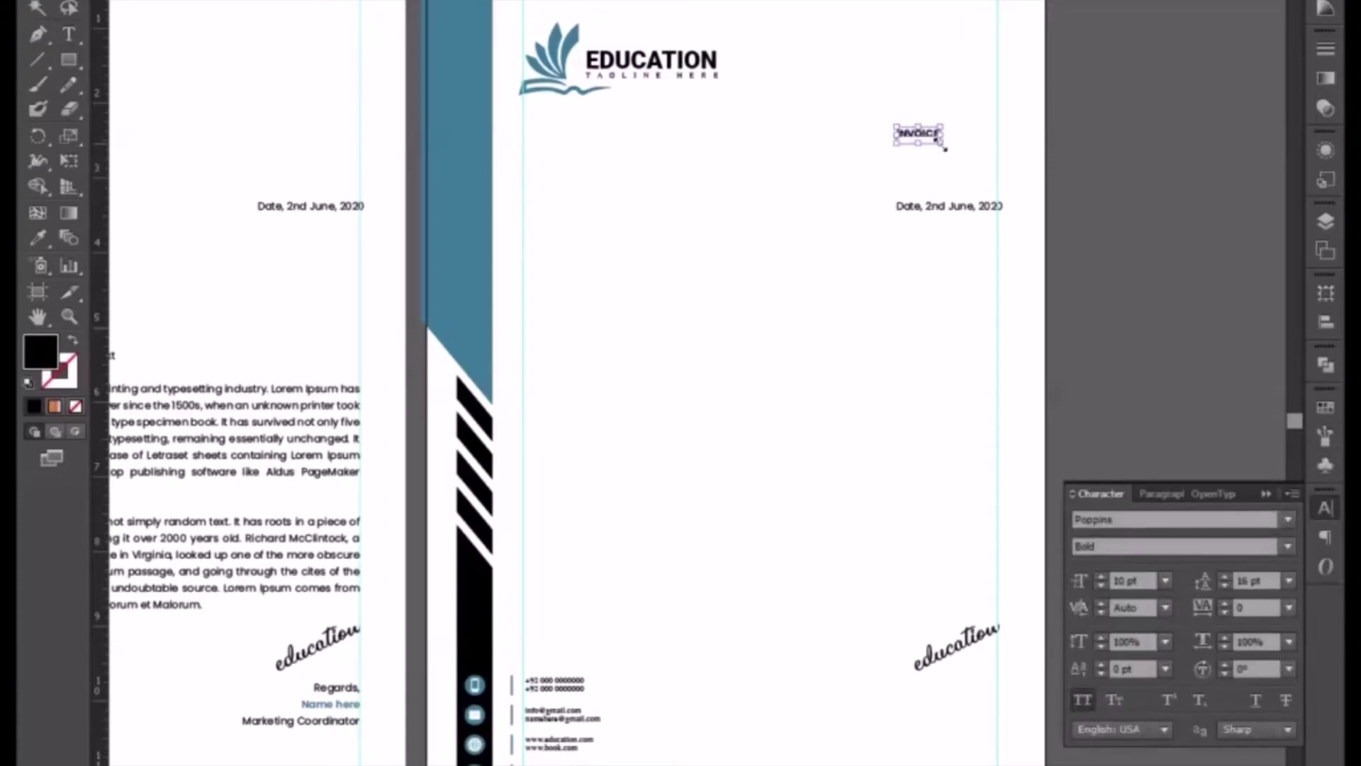
# - Enlarge the INVOICE heading and align it level with the EDUCATION logo
pyautogui.moveTo(941, 144); pyautogui.dragTo(996, 191)
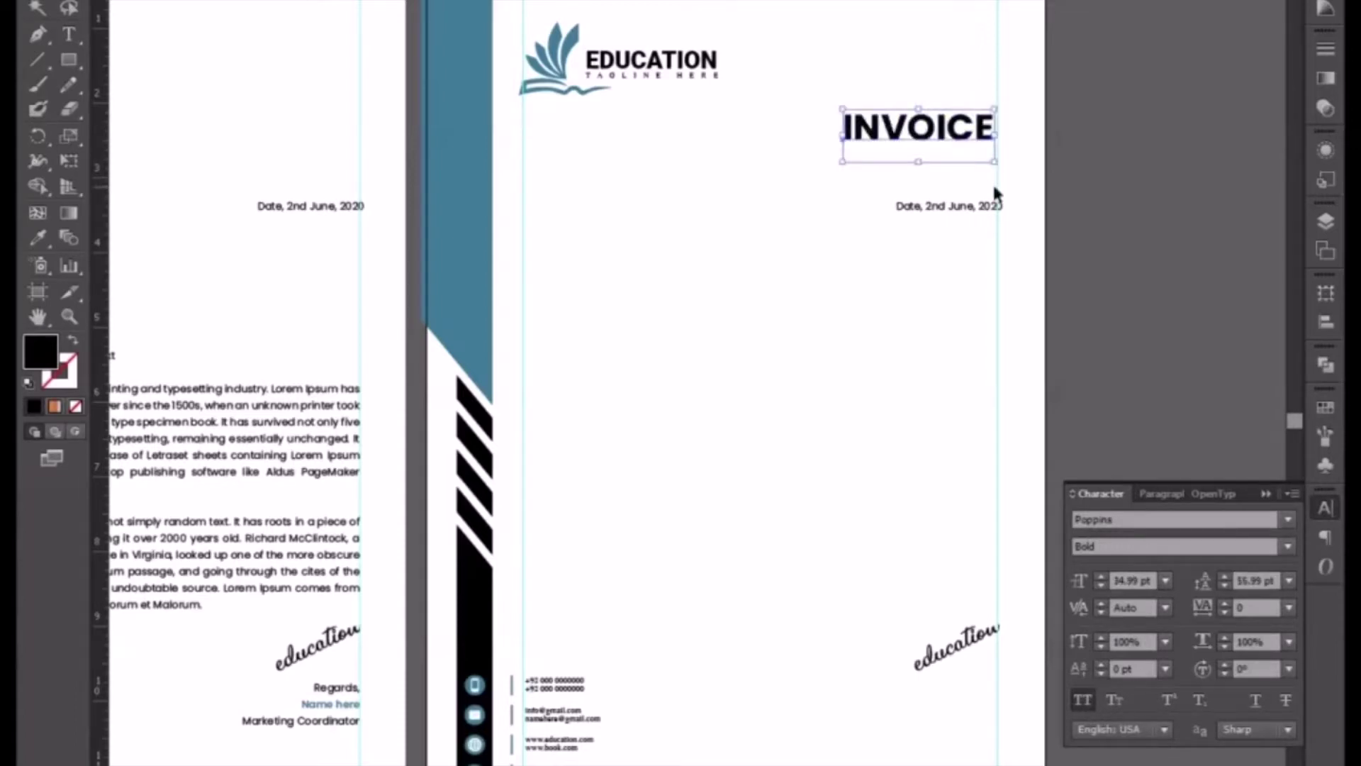
pyautogui.press('space')
pyautogui.moveTo(819, 75); pyautogui.dragTo(795, 279)
pyautogui.moveTo(893, 319); pyautogui.dragTo(901, 282)
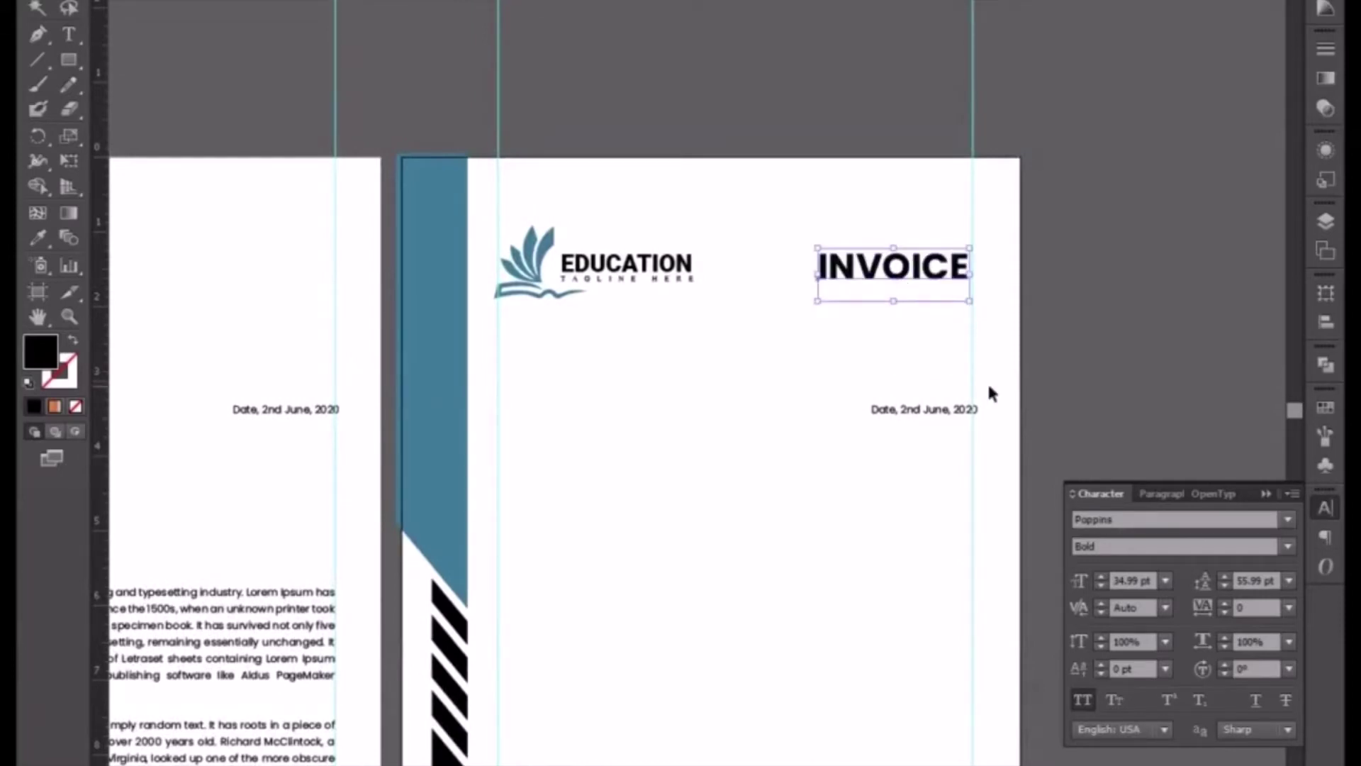
pyautogui.press('Right')
pyautogui.press('Right')
pyautogui.press('Right')
pyautogui.press('Right')
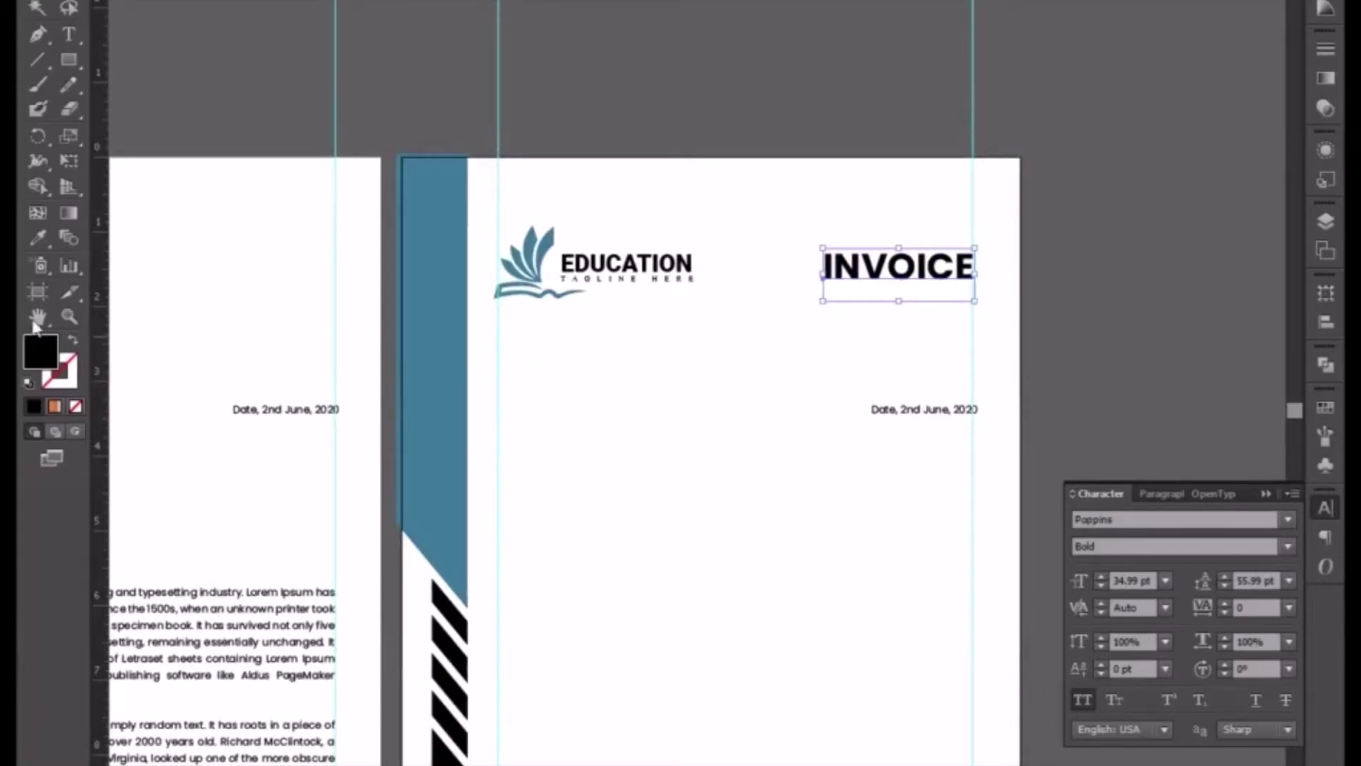
# - Eyedropper the blue side bar's colour onto INVOICE, then select the Date text
pyautogui.click(37, 237)
pyautogui.click(434, 312)
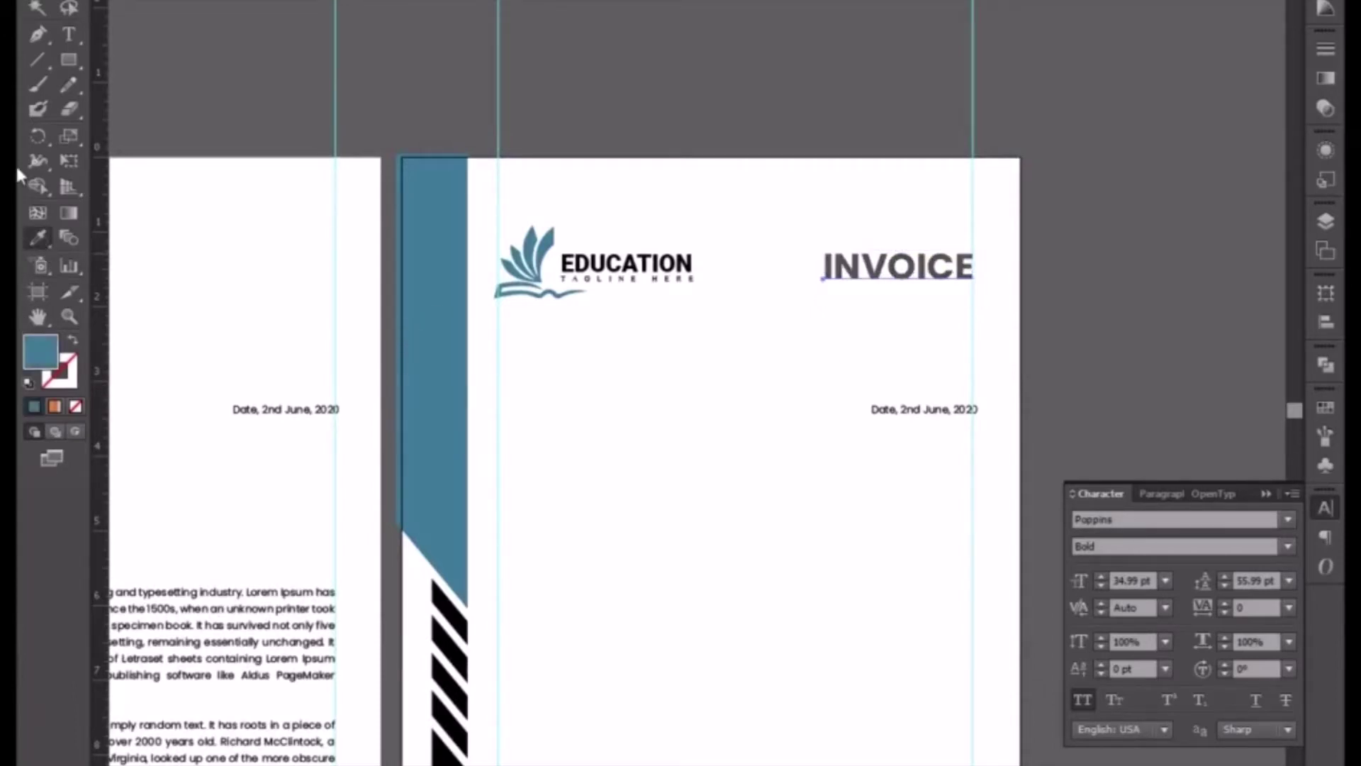
pyautogui.click(465, 294)
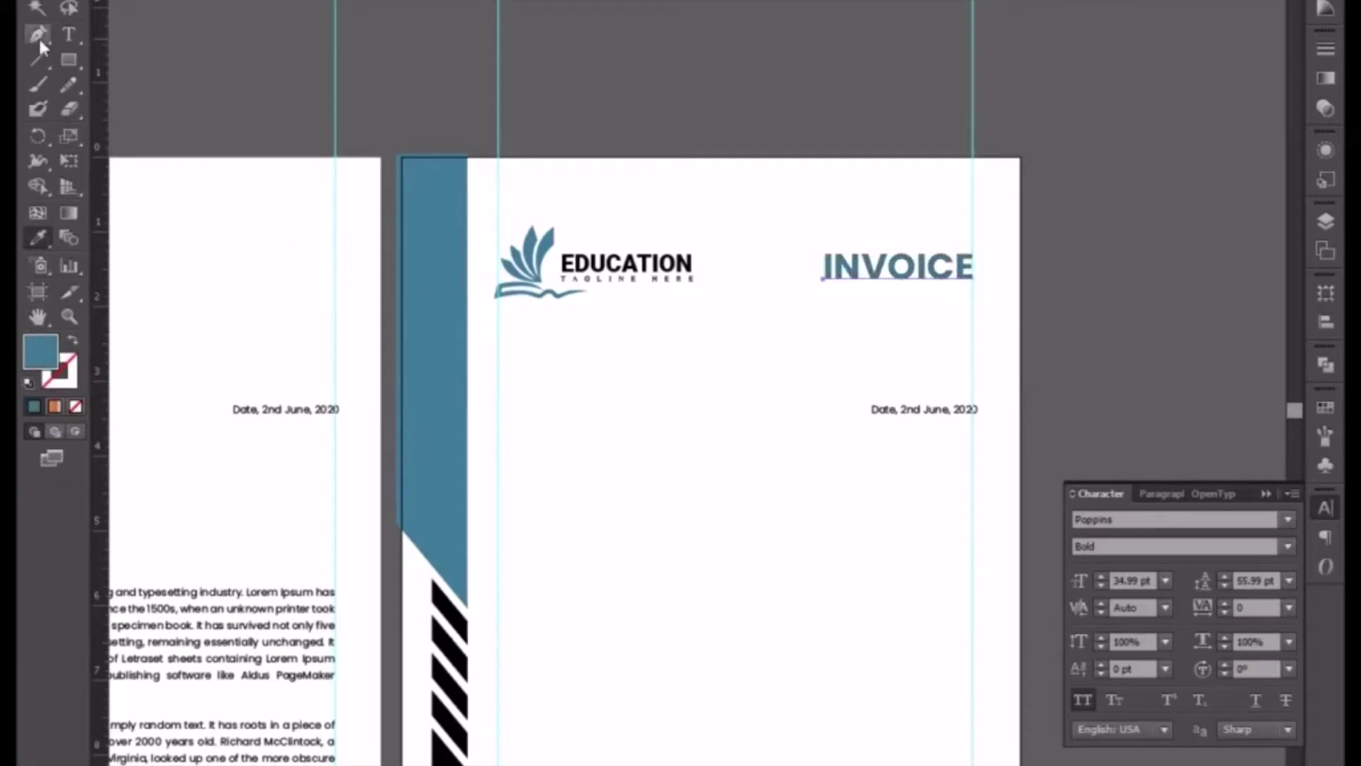
pyautogui.press('v')
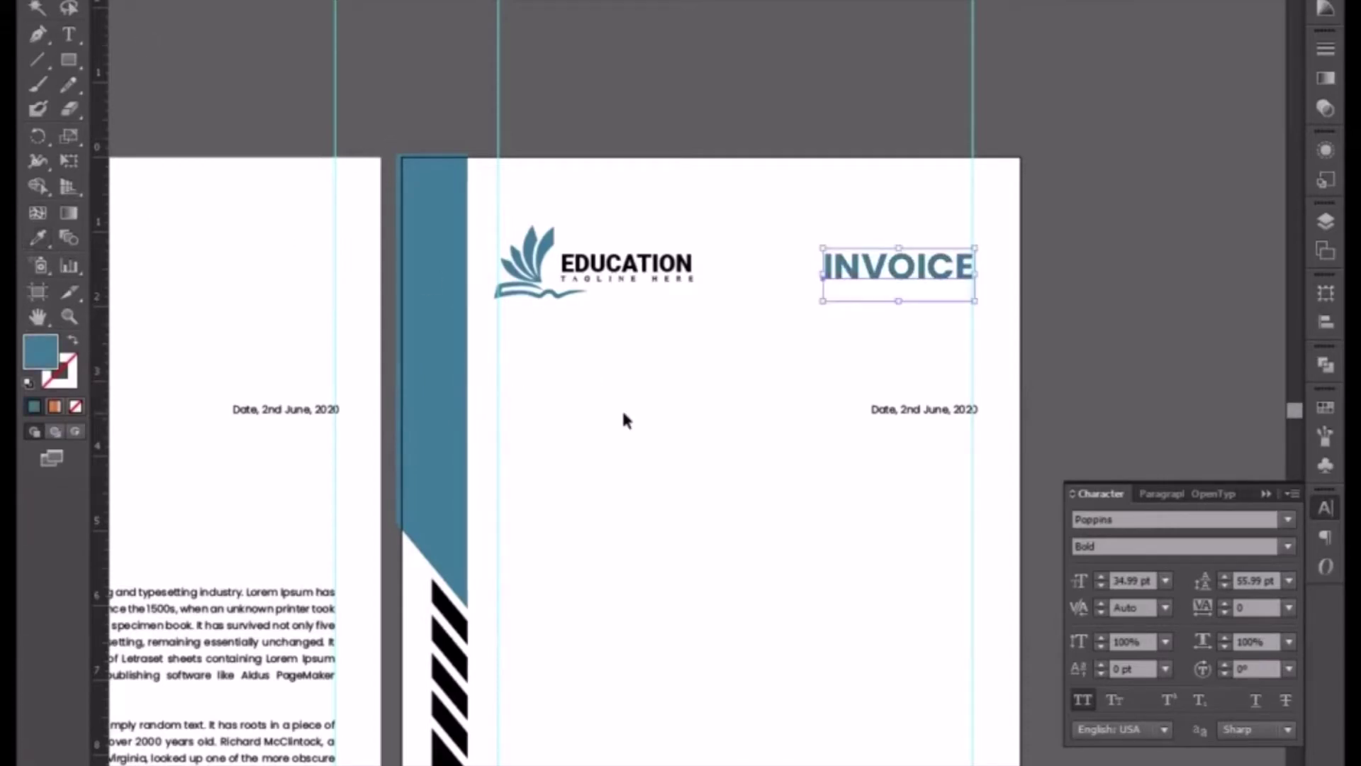
pyautogui.hotkey('ctrl', '+')
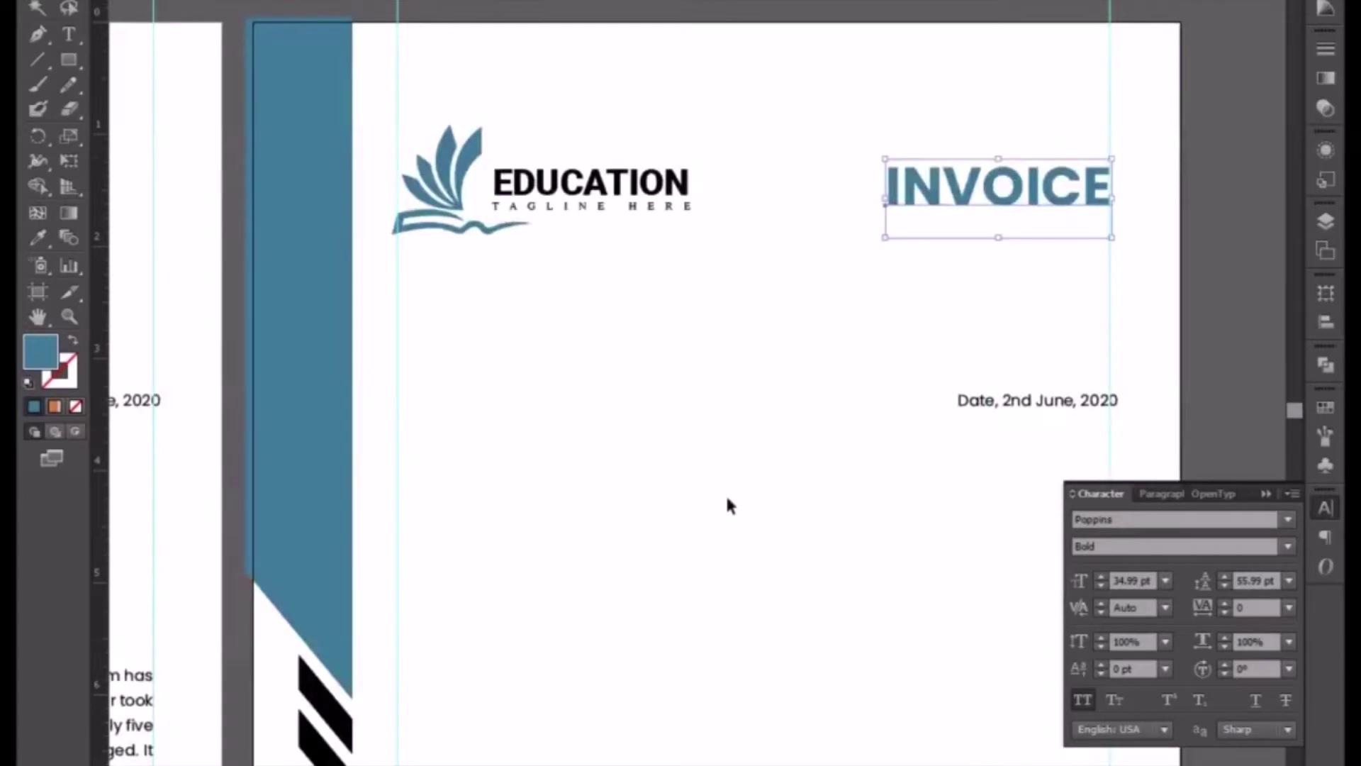
pyautogui.moveTo(730, 469); pyautogui.dragTo(682, 450)
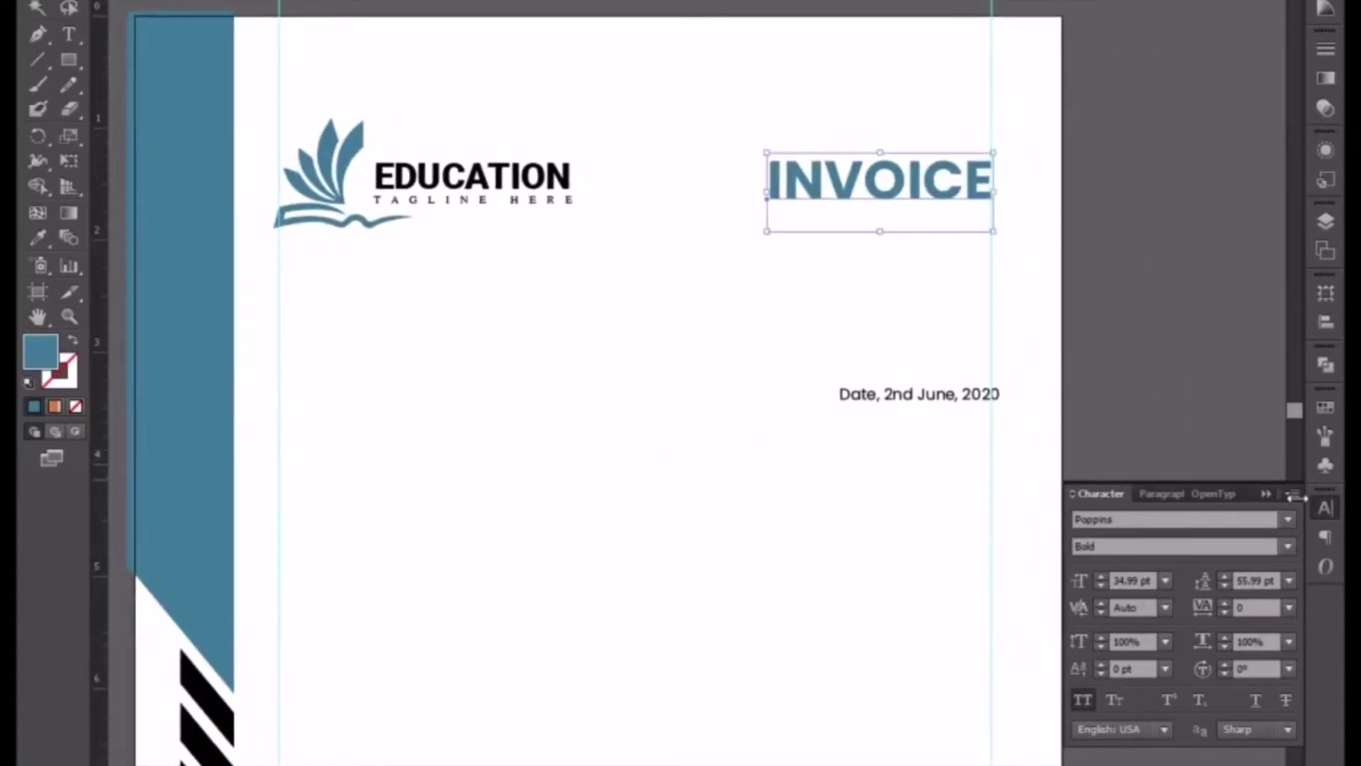
pyautogui.click(1265, 494)
pyautogui.click(894, 406)
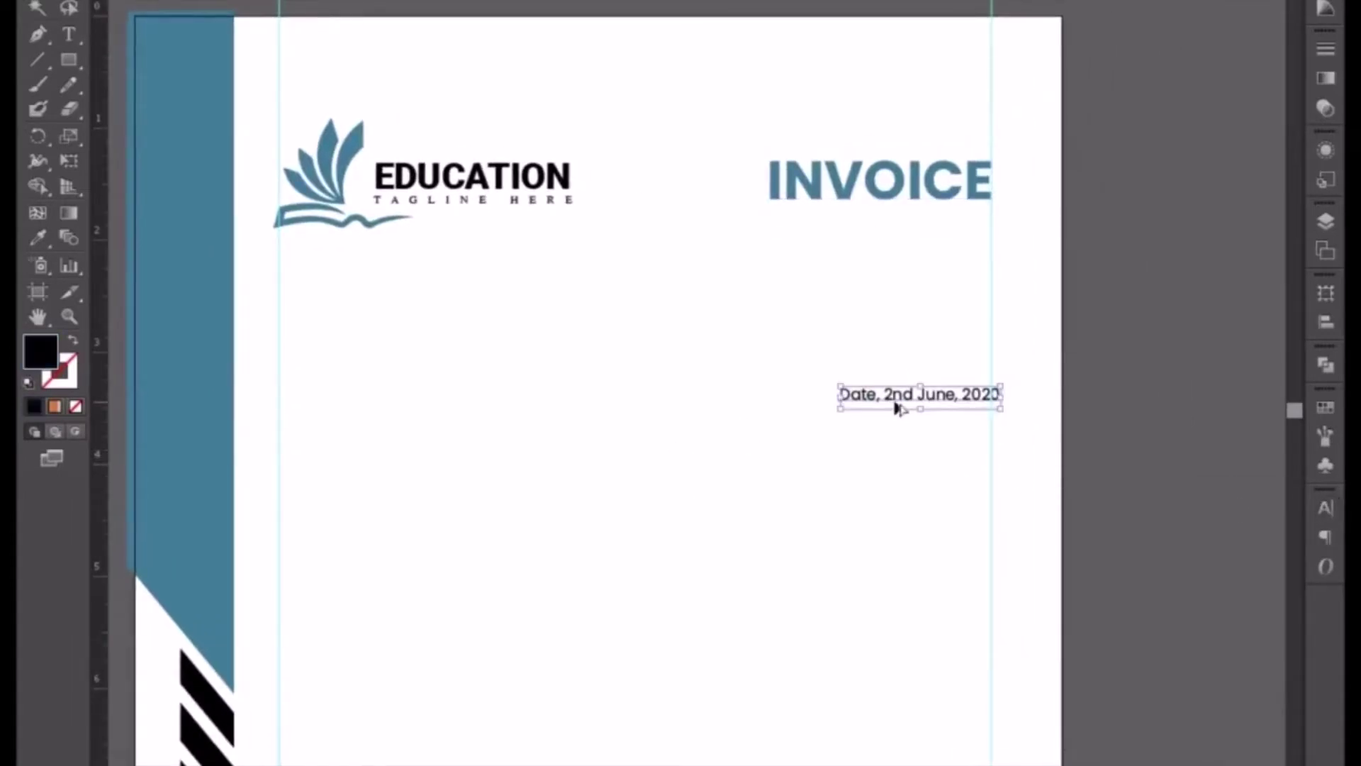
# - Copy the Date text under INVOICE and retype it as 'invoice no # 0022211' and 'date 01-08-2020'
pyautogui.moveTo(899, 404); pyautogui.dragTo(829, 243)
pyautogui.doubleClick(828, 242)
pyautogui.hotkey('ctrl', 'a')
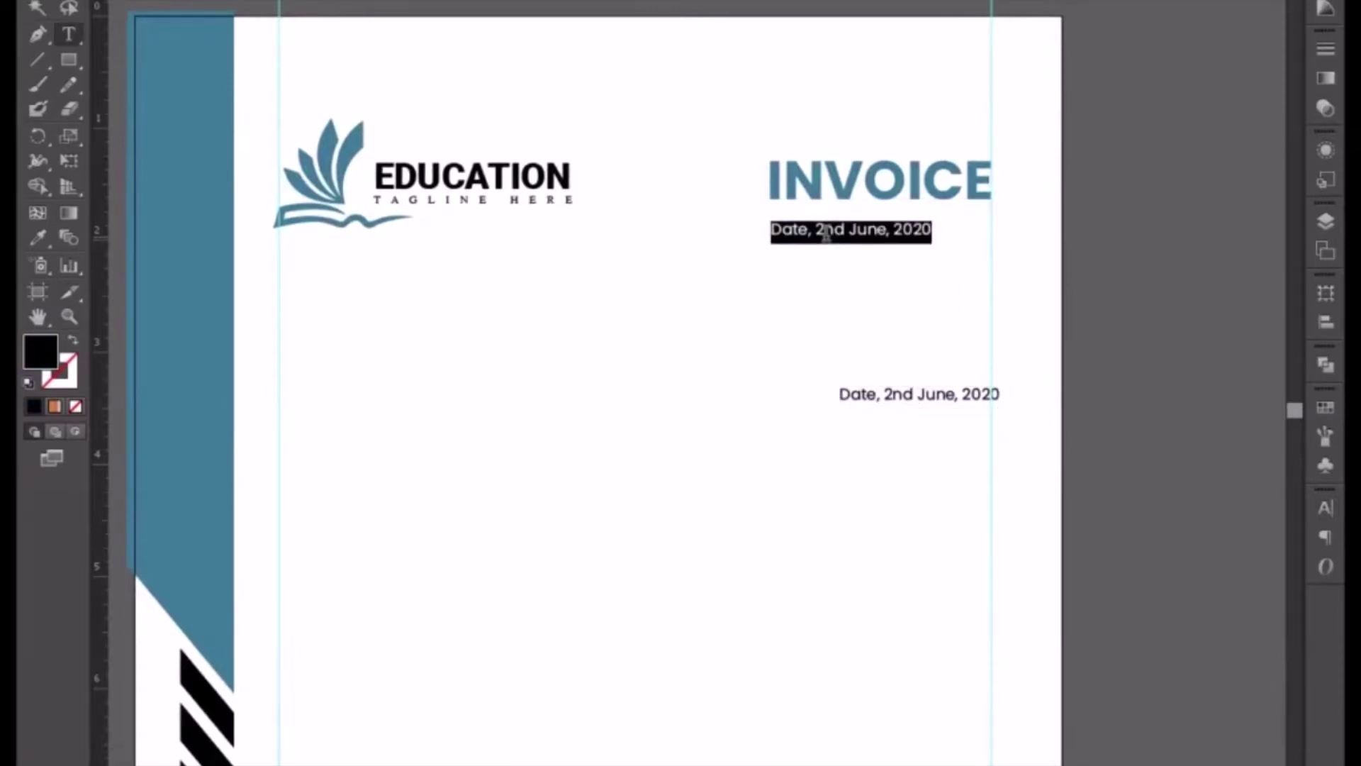
pyautogui.write('inv')
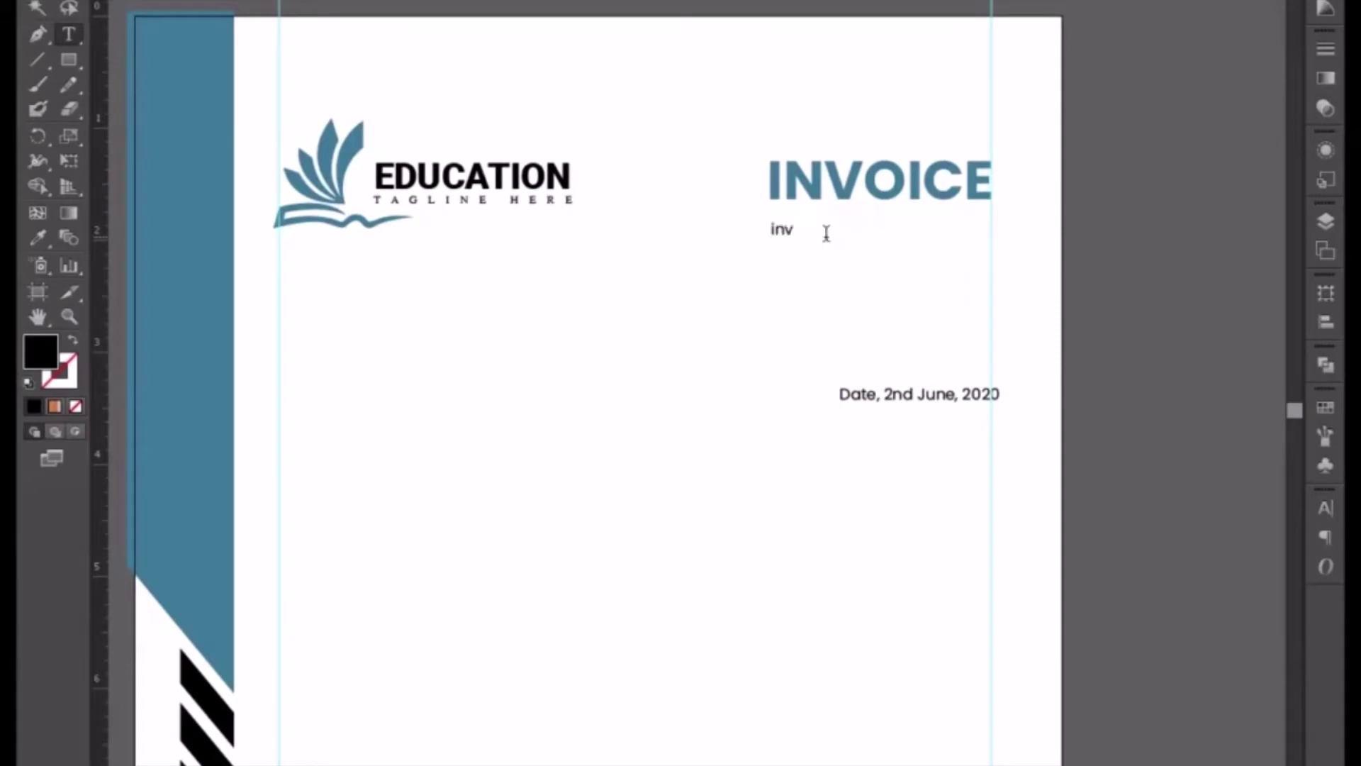
pyautogui.write('oice no # 0022211')
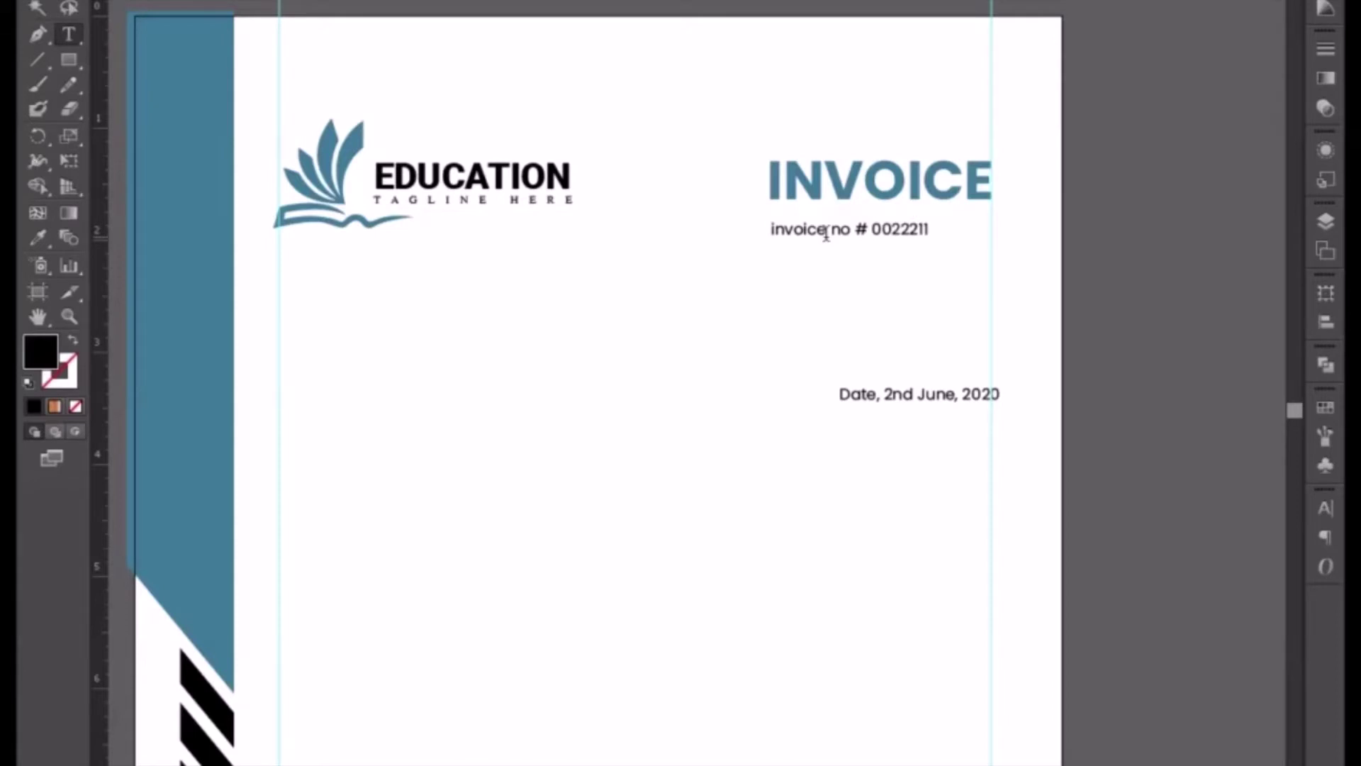
pyautogui.press('Return')
pyautogui.write('date')
pyautogui.moveTo(817, 253); pyautogui.dragTo(800, 254)
pyautogui.click(811, 253)
pyautogui.write('01-08-')
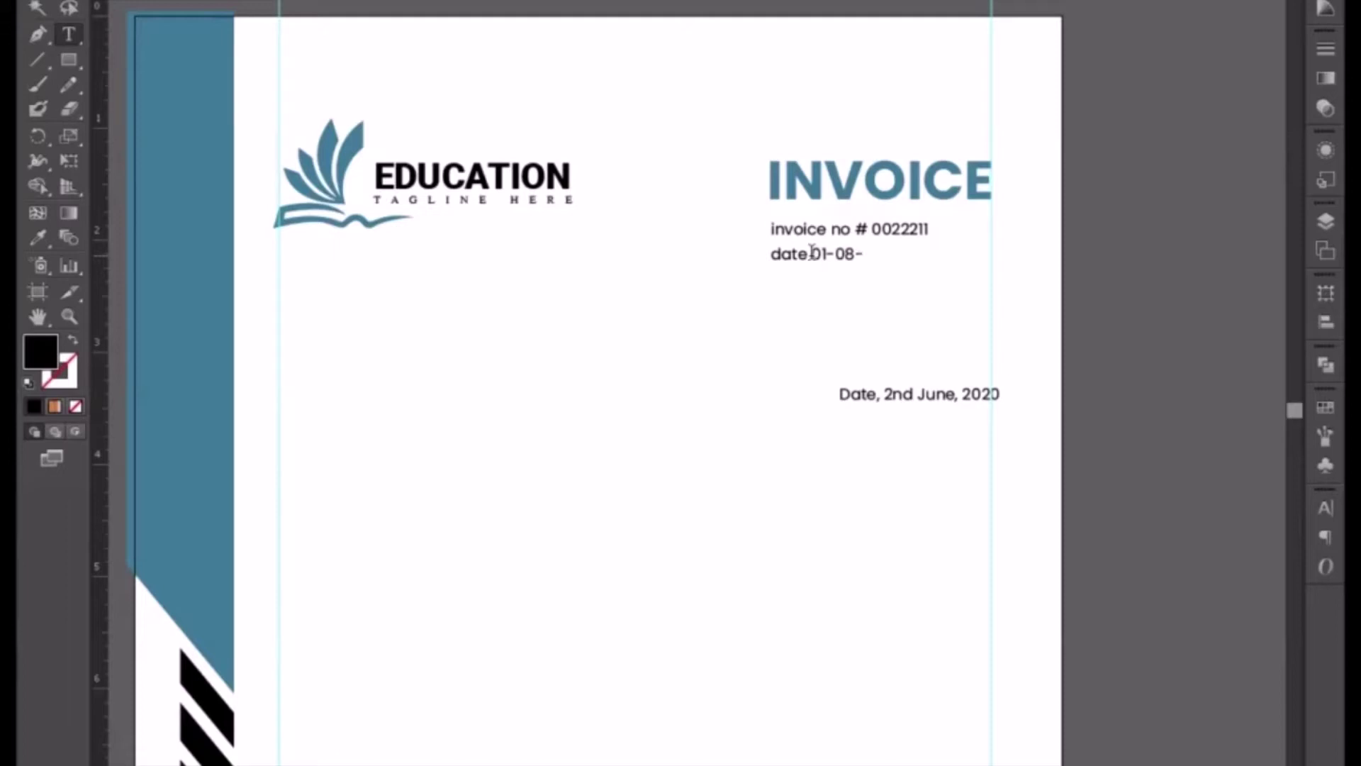
pyautogui.write('2020')
# - Apply All Caps to the invoice details and select the INVOICE NO # 0022211 line
pyautogui.click(38, 1)
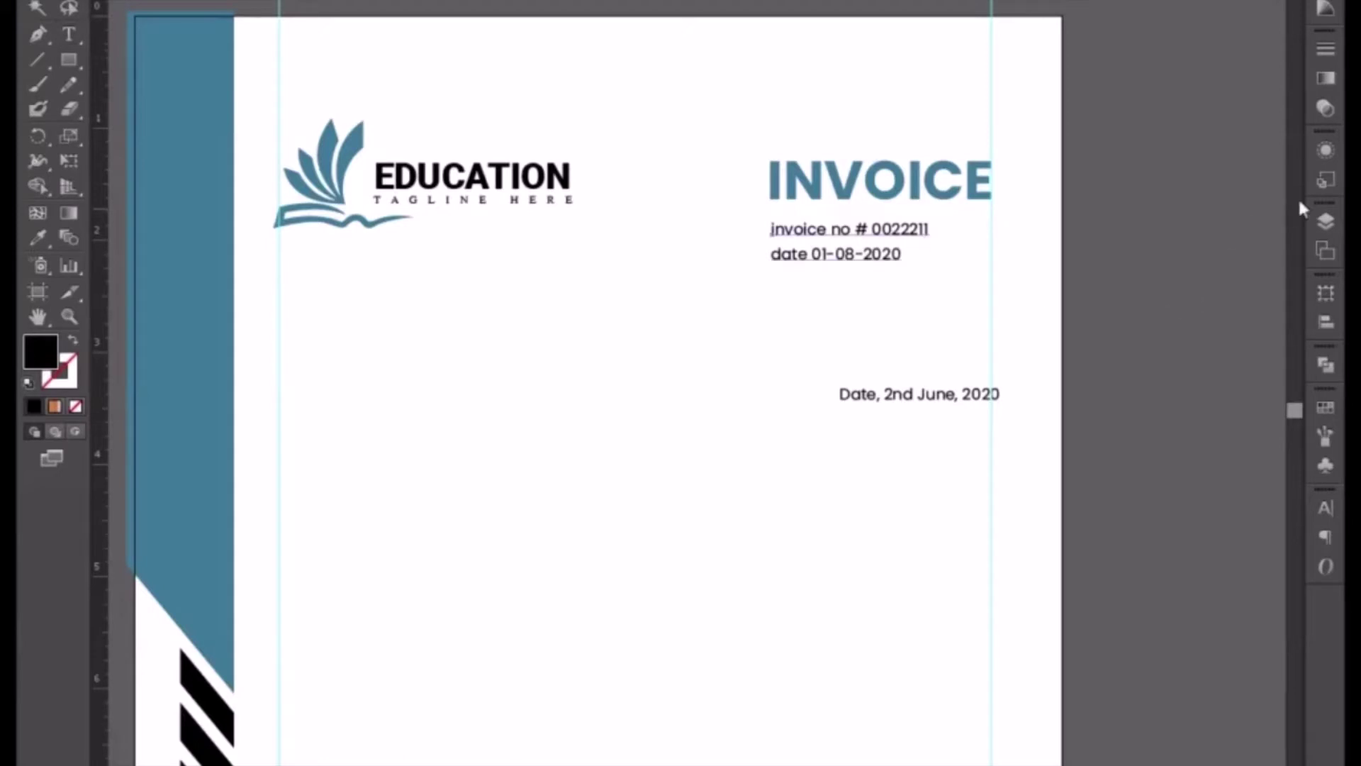
pyautogui.click(1325, 506)
pyautogui.click(1083, 700)
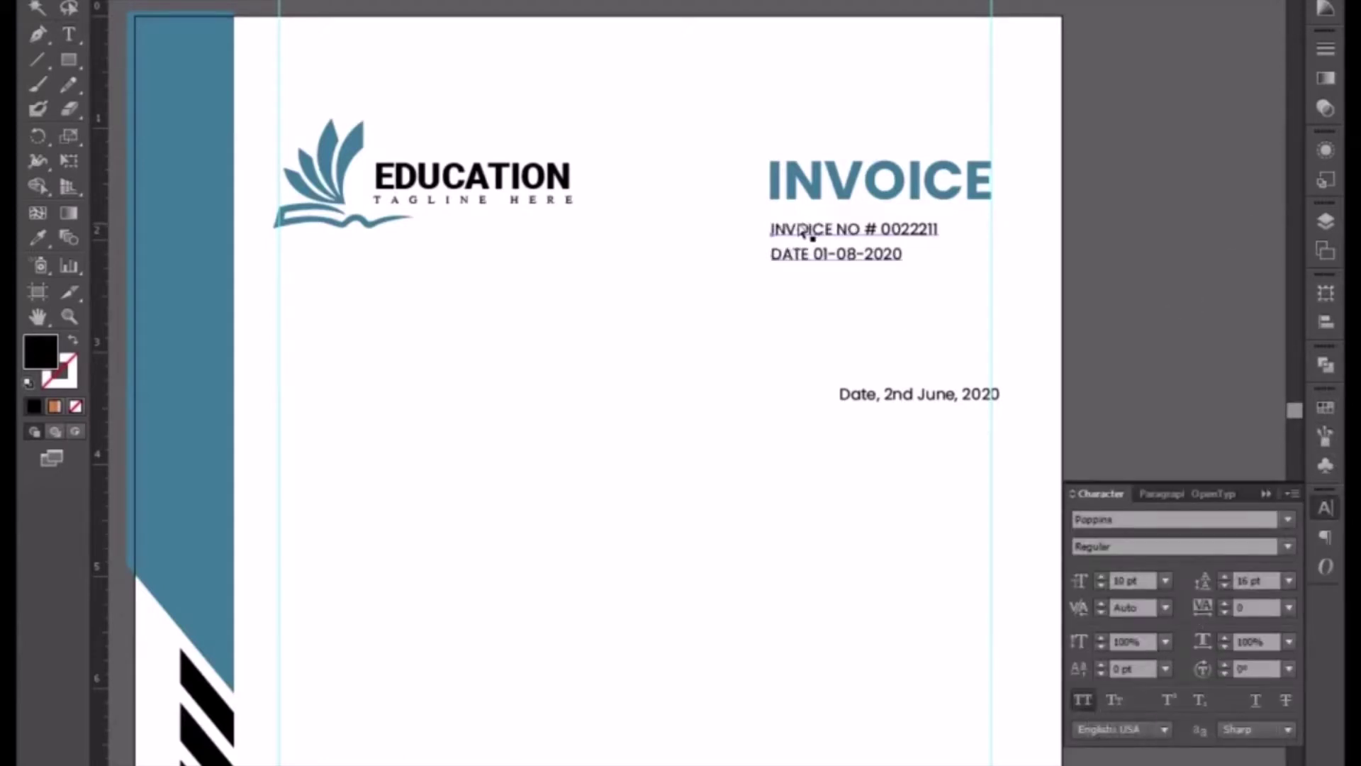
pyautogui.hotkey('ctrl', 'shift', 'a')
pyautogui.press('t')
pyautogui.moveTo(772, 228); pyautogui.dragTo(939, 228)
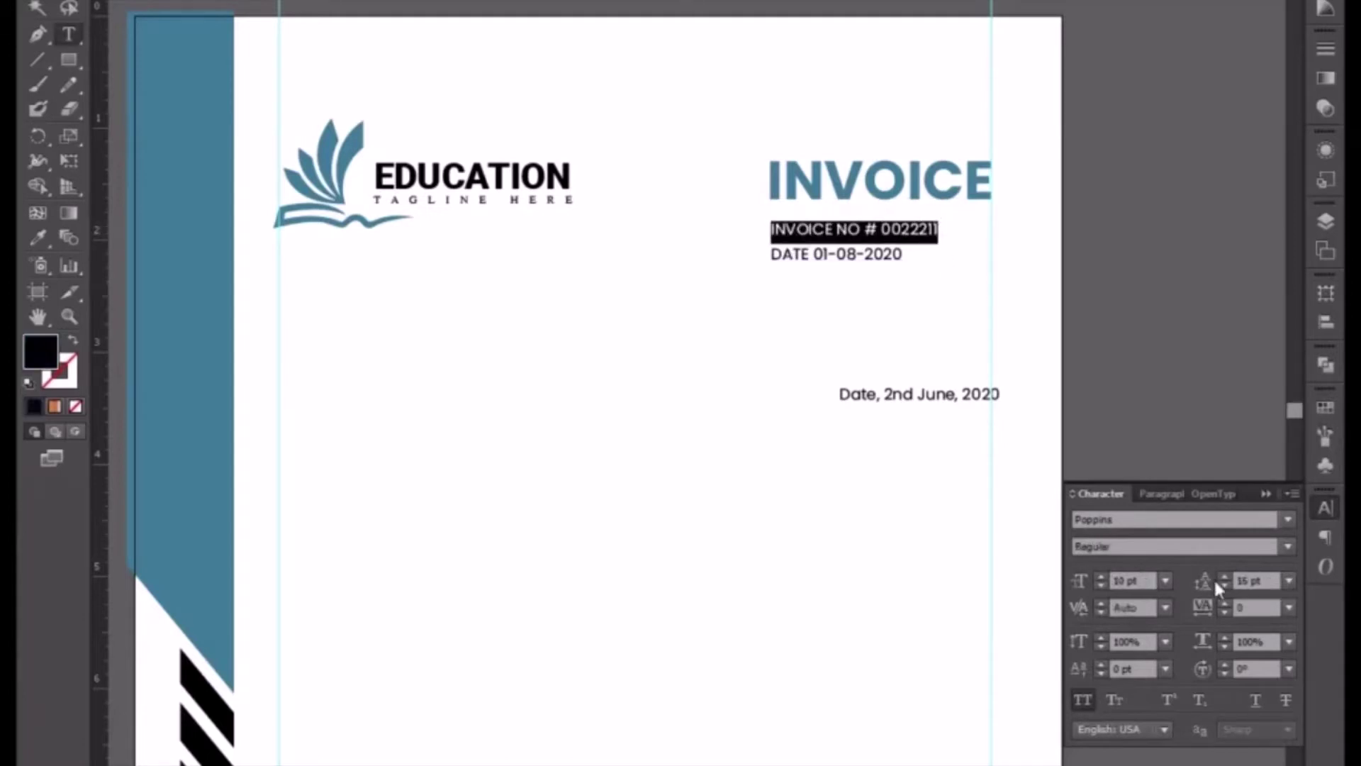
pyautogui.click(1288, 547)
# - Set the INVOICE NO # 0022211 line to Poppins SemiBold and nudge the details block left
pyautogui.click(1133, 317)
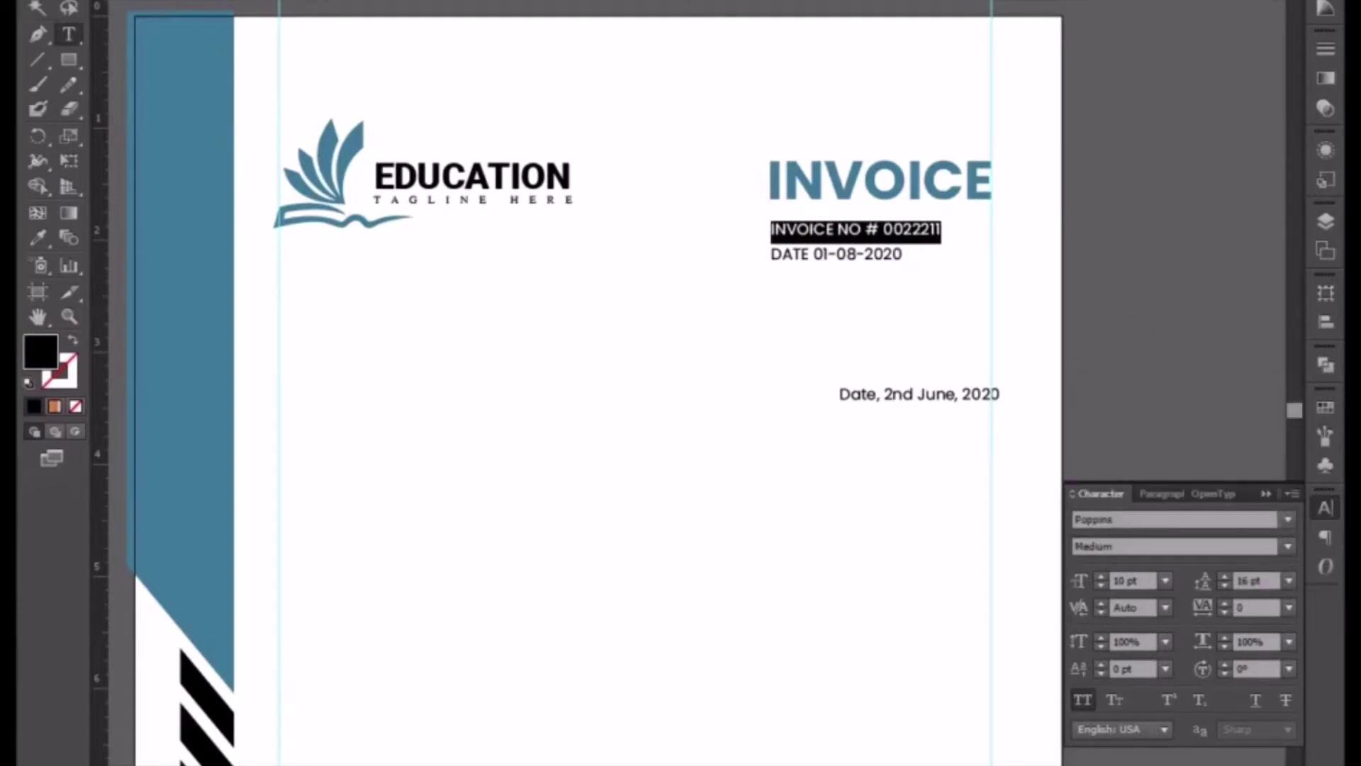
pyautogui.click(36, 6)
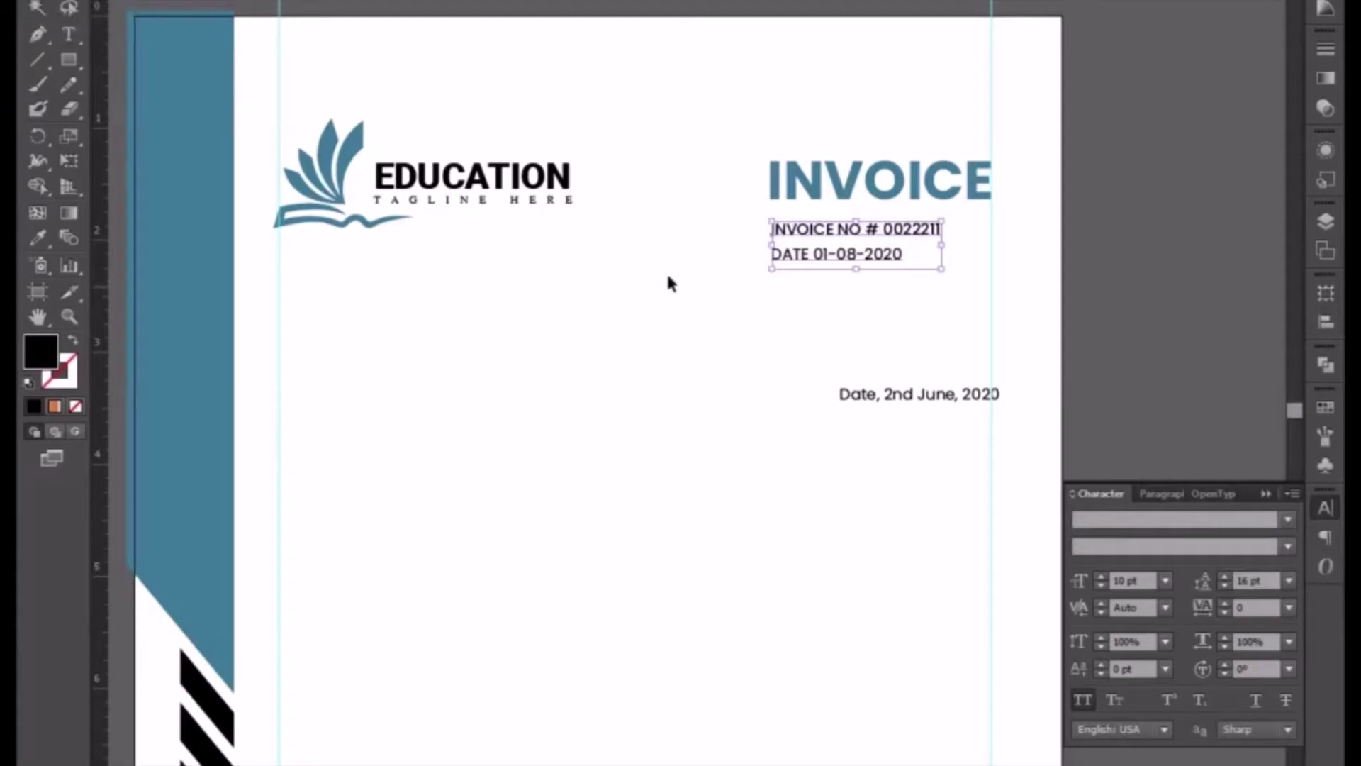
pyautogui.doubleClick(835, 234)
pyautogui.tripleClick(836, 232)
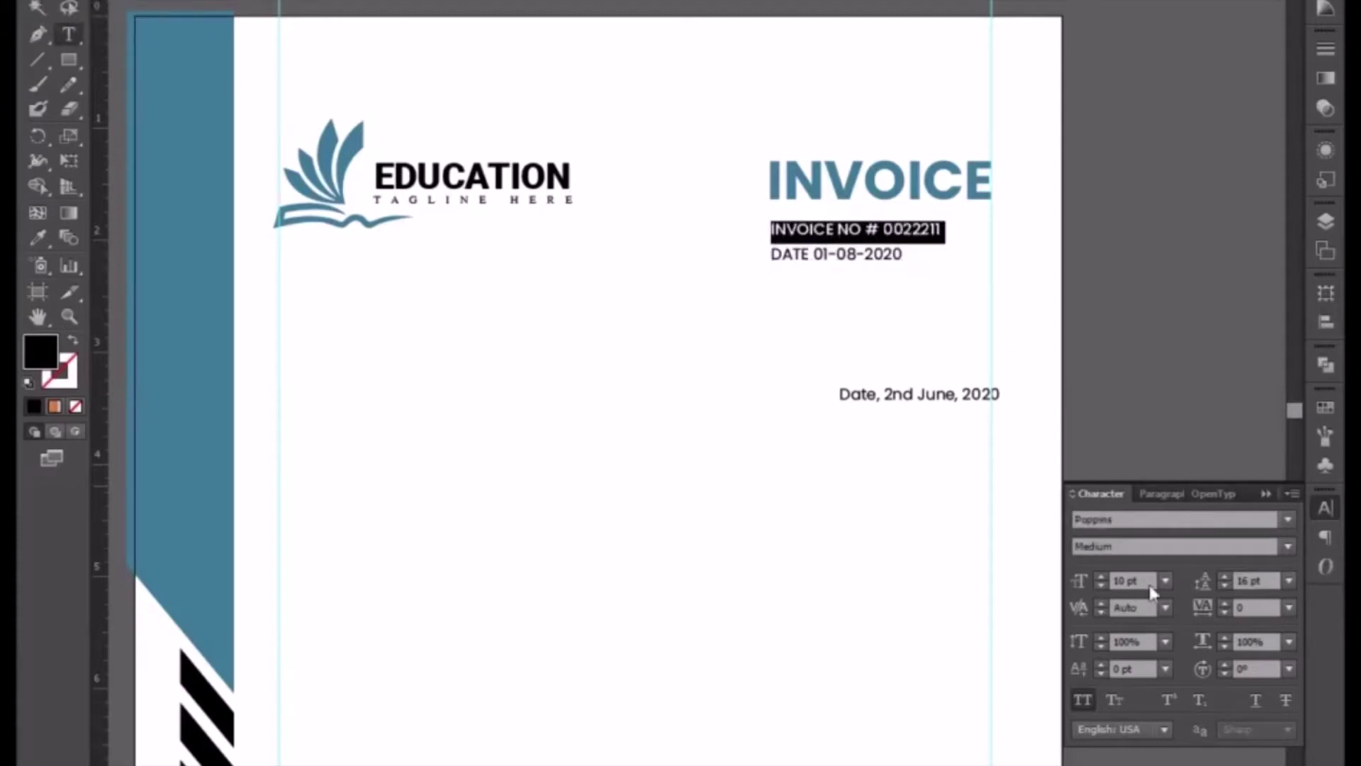
pyautogui.click(1288, 545)
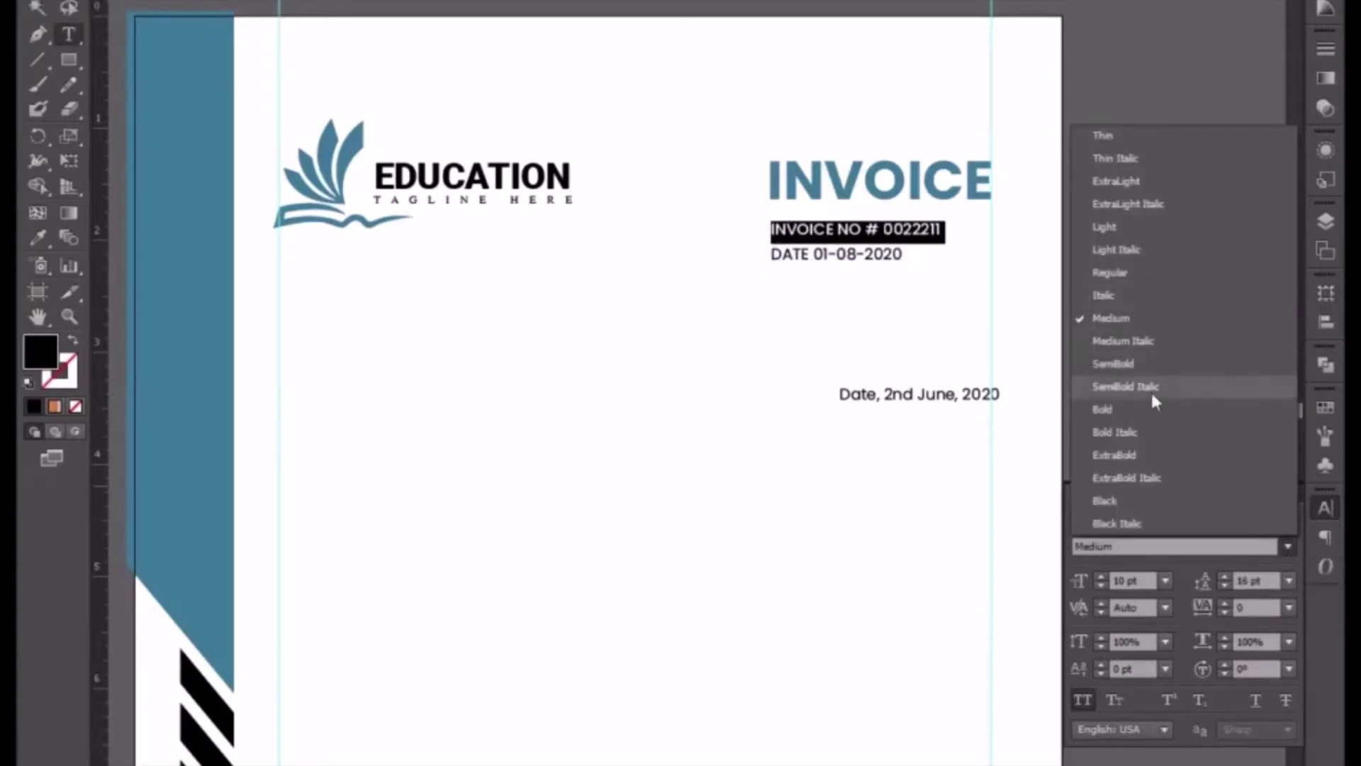
pyautogui.click(1134, 363)
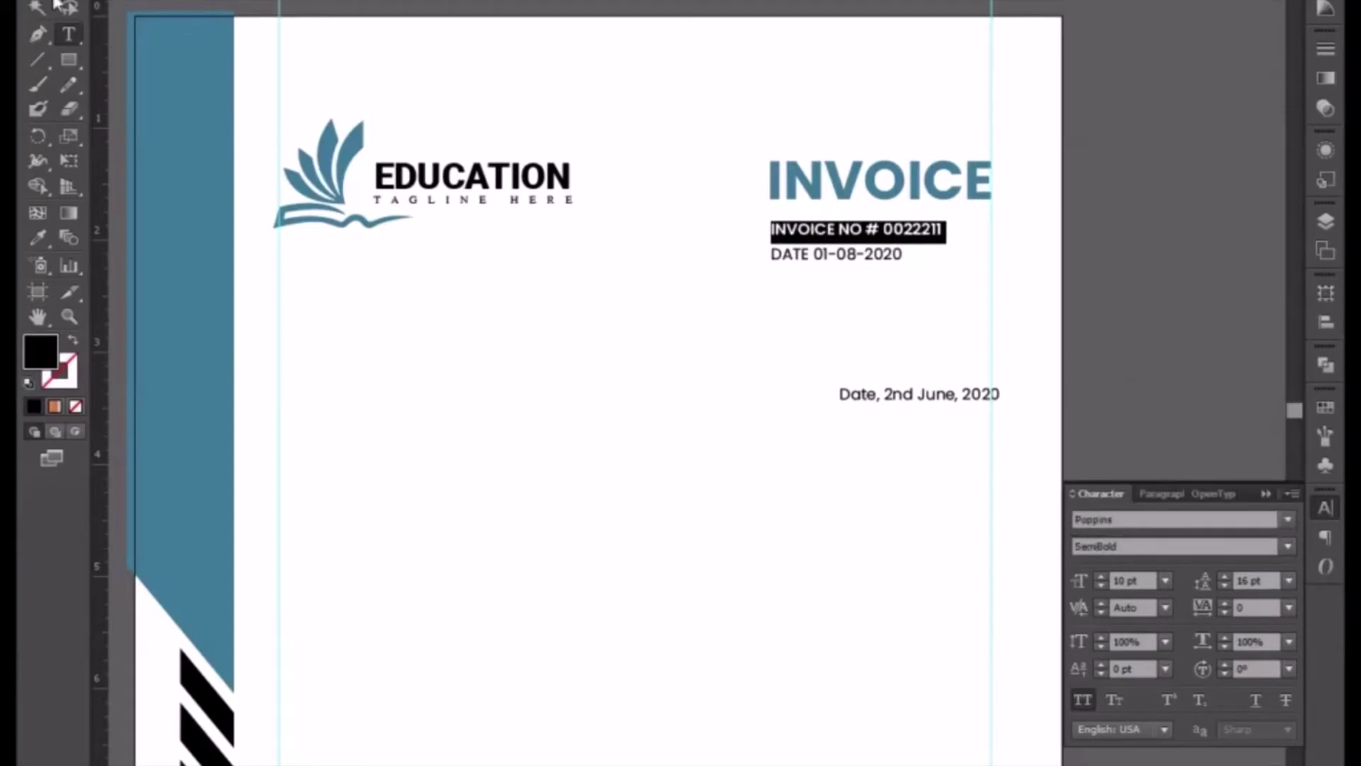
pyautogui.press('Escape')
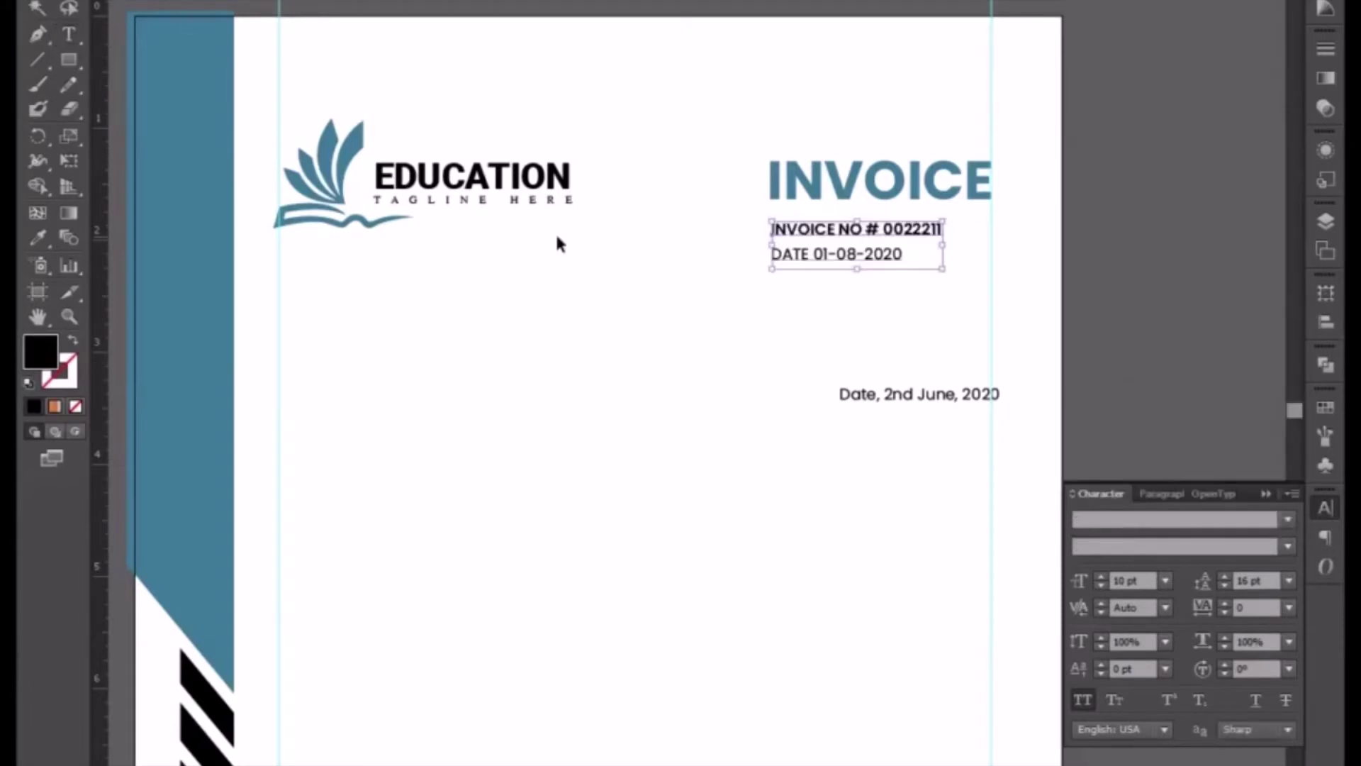
pyautogui.press('Left')
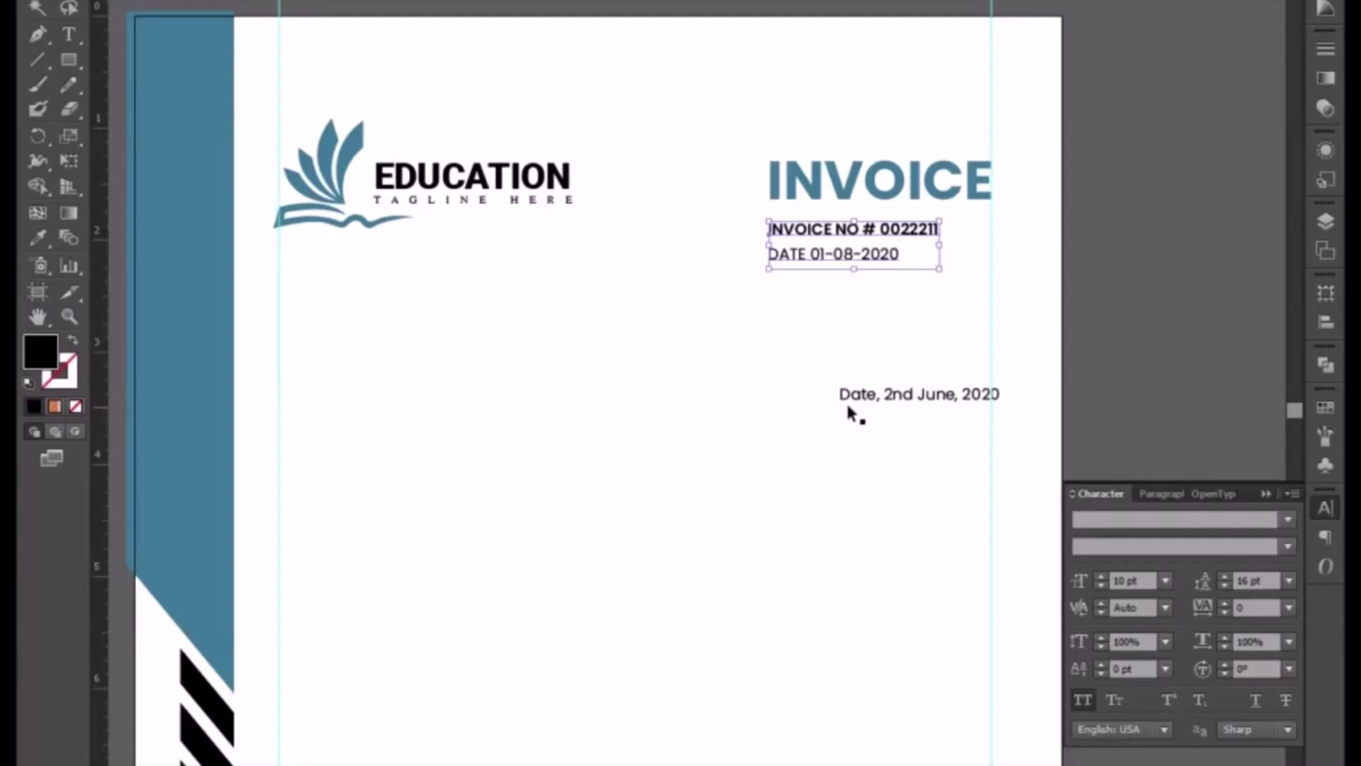
# - Copy the Date text to the left margin and retype it as 'Bill To'
pyautogui.moveTo(876, 399); pyautogui.dragTo(319, 369)
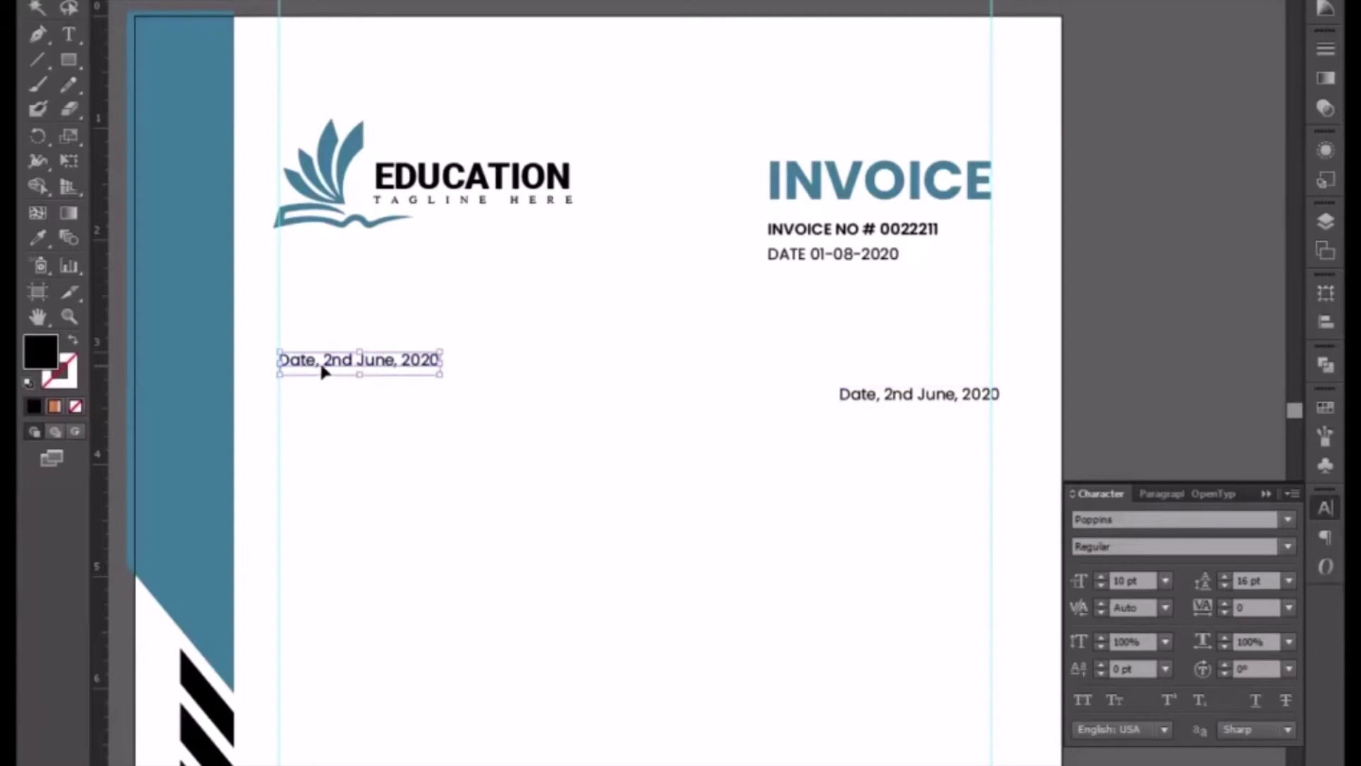
pyautogui.doubleClick(319, 362)
pyautogui.hotkey('ctrl', 'a')
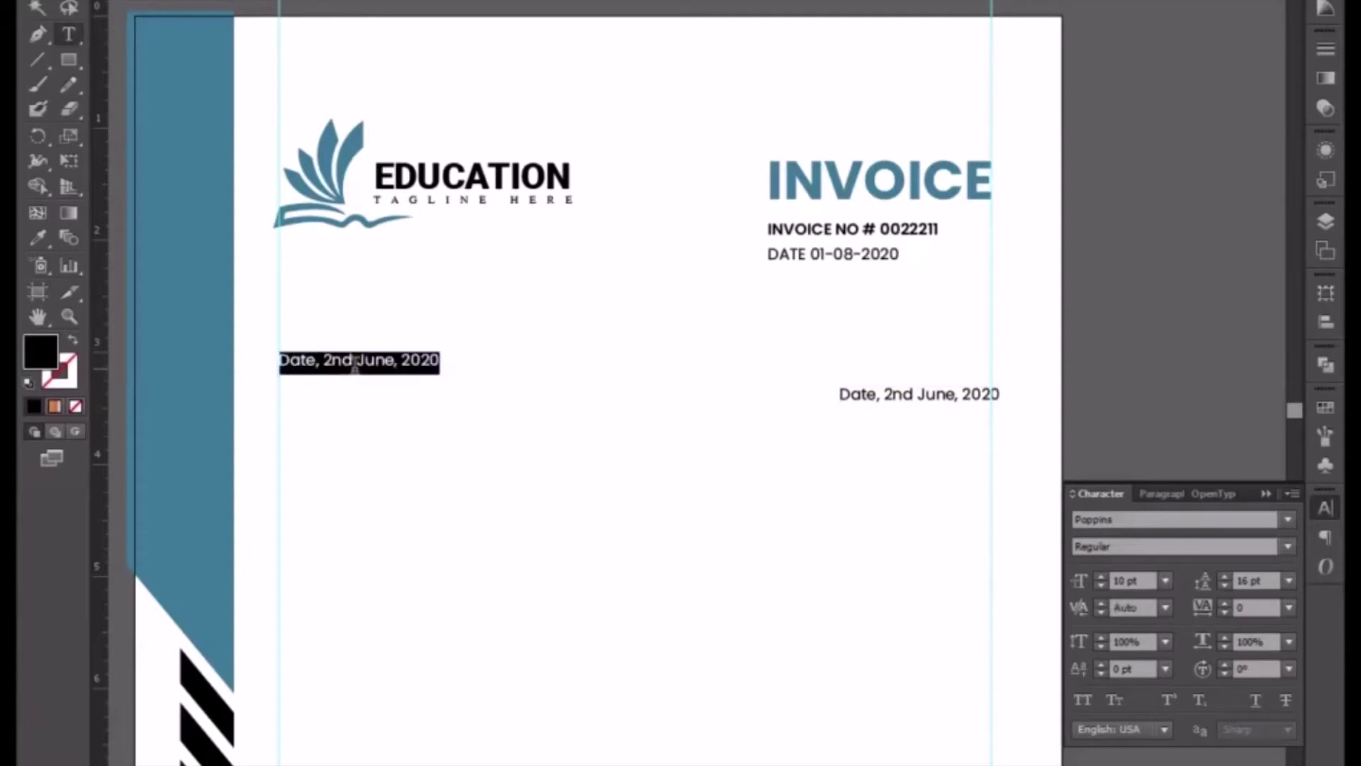
pyautogui.write('bill')
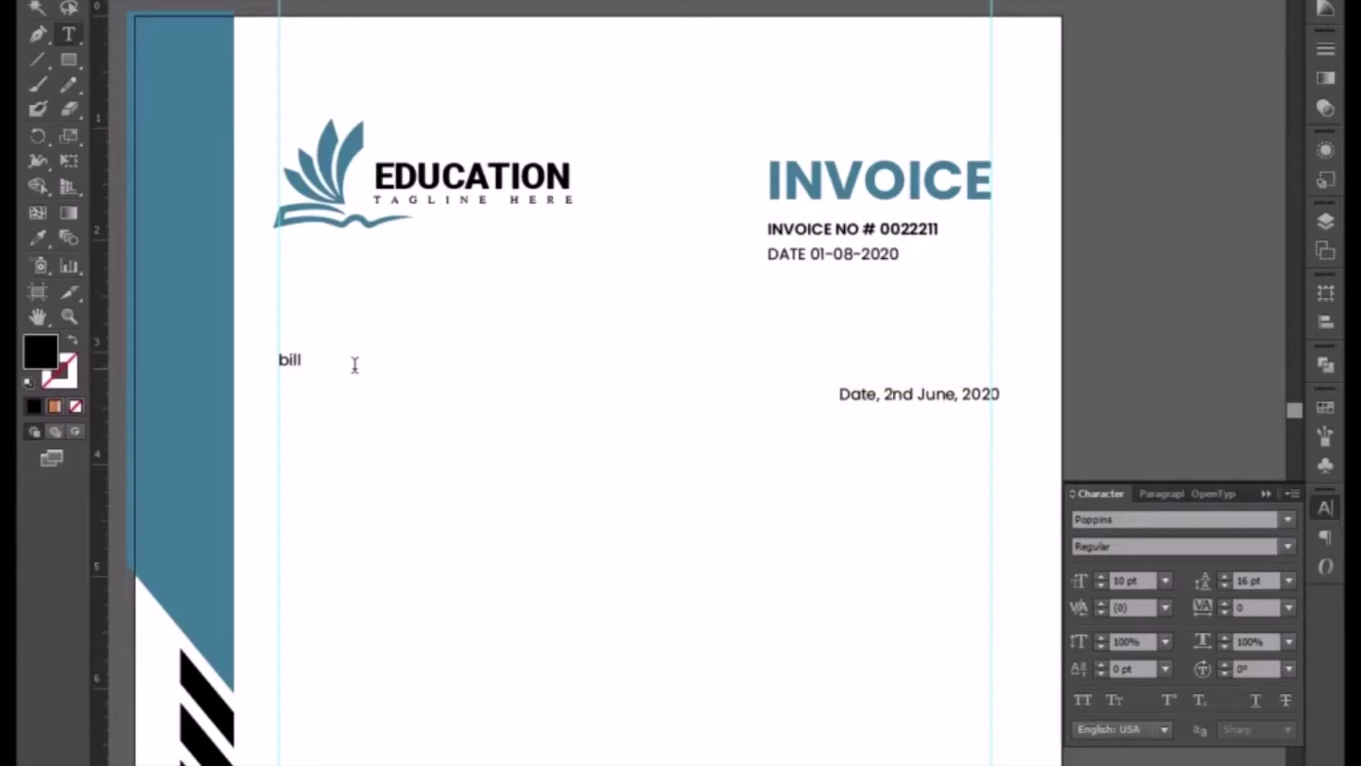
pyautogui.write(' t')
pyautogui.press('BackSpace')
pyautogui.write('To')
pyautogui.press('Home')
pyautogui.press('Delete')
pyautogui.write('N')
pyautogui.press('BackSpace')
pyautogui.write('B')
pyautogui.press('End')
# - Add a 'Name Here' line followed by a blank line
pyautogui.press('Return')
pyautogui.write('Name h ere')
pyautogui.press('BackSpace')
pyautogui.write('H')
pyautogui.press('End')
pyautogui.press('Return')
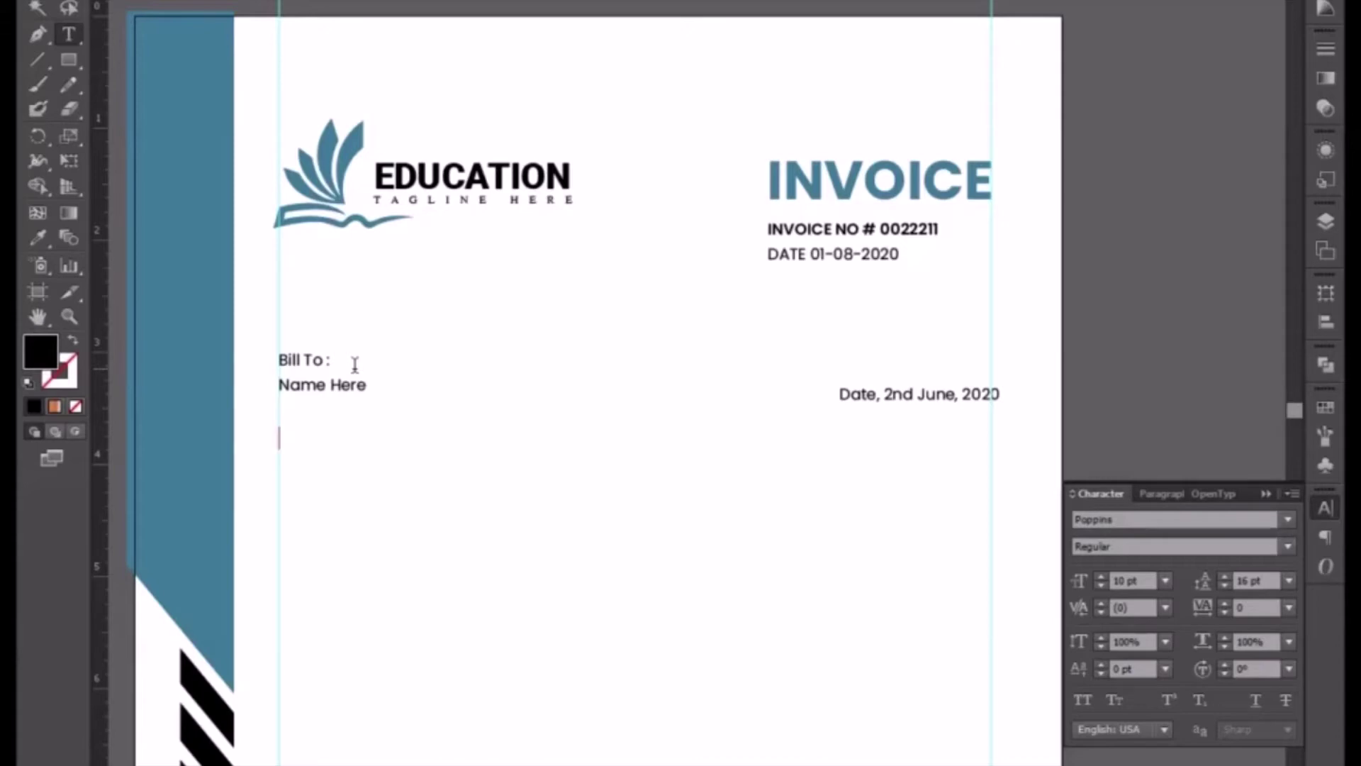
# - Add a 'Phone :' line with a placeholder phone number
pyautogui.write('P:')
pyautogui.press('Left')
pyautogui.write('hone')
pyautogui.press('End')
pyautogui.write('+92 000')
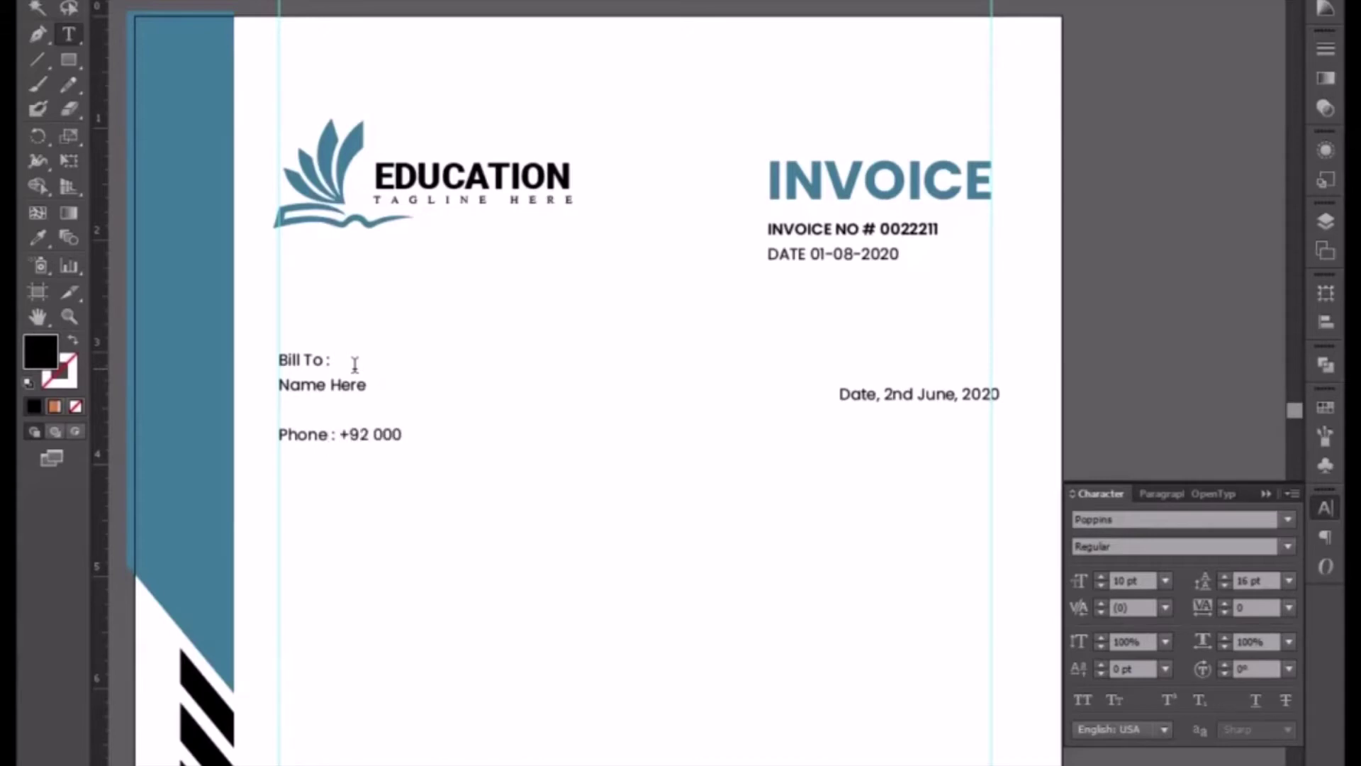
pyautogui.write(' 000000')
# - Add an 'Email :' line with a placeholder e-mail address
pyautogui.press('Return')
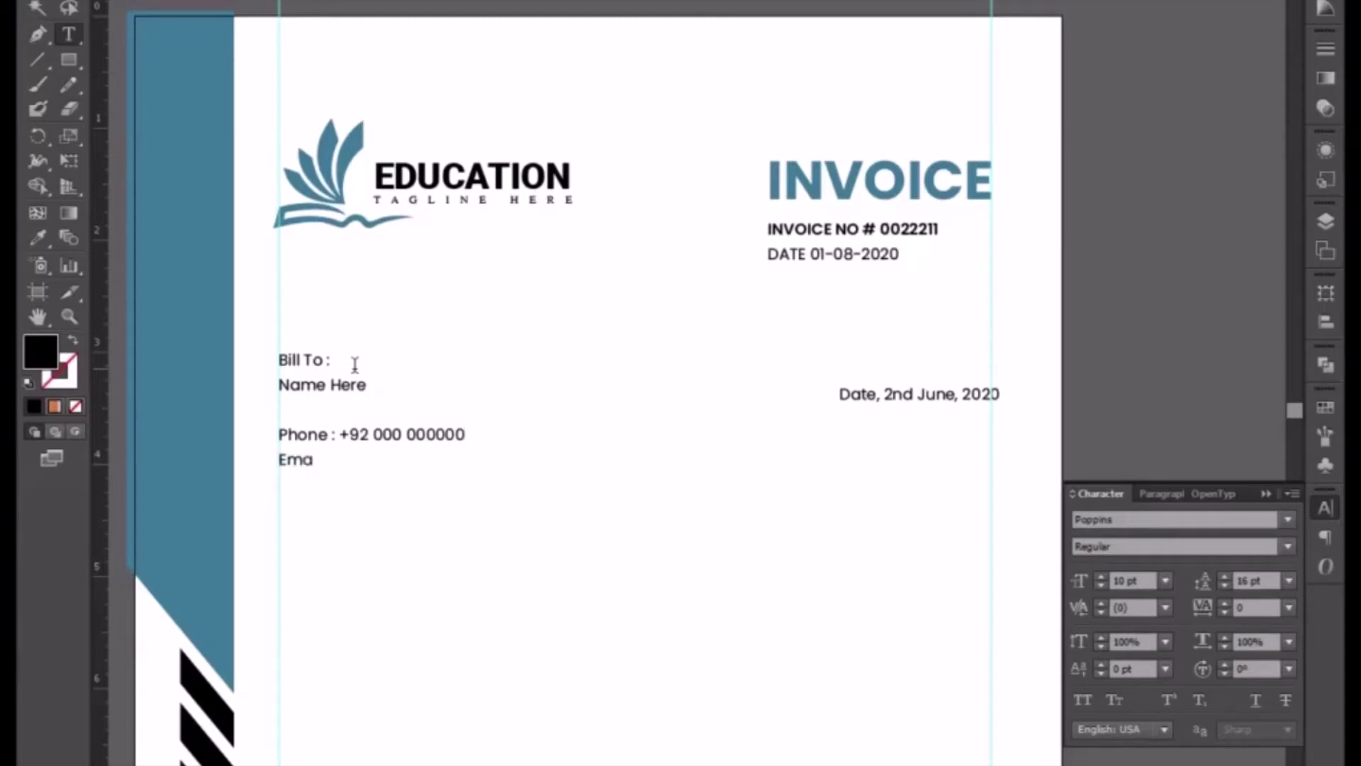
pyautogui.press('BackSpace')
pyautogui.press('BackSpace')
pyautogui.press('BackSpace')
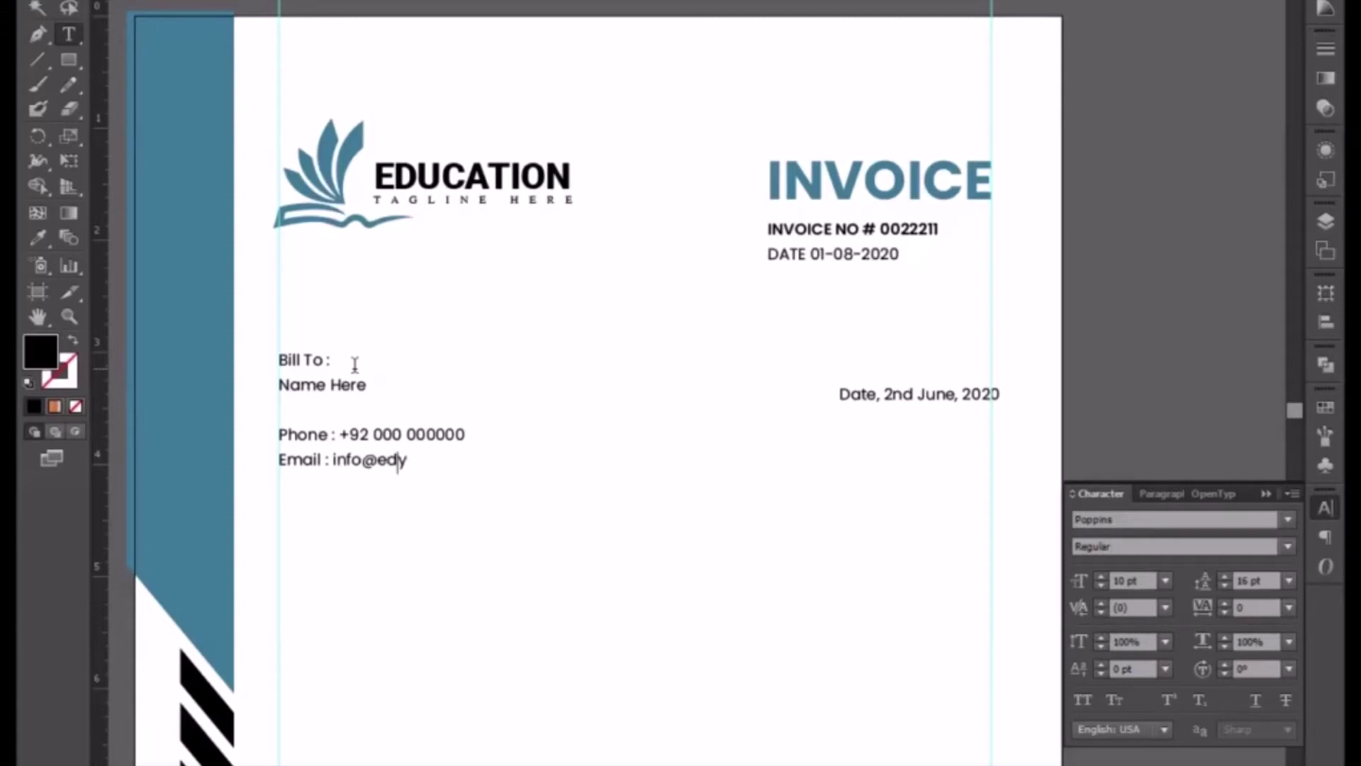
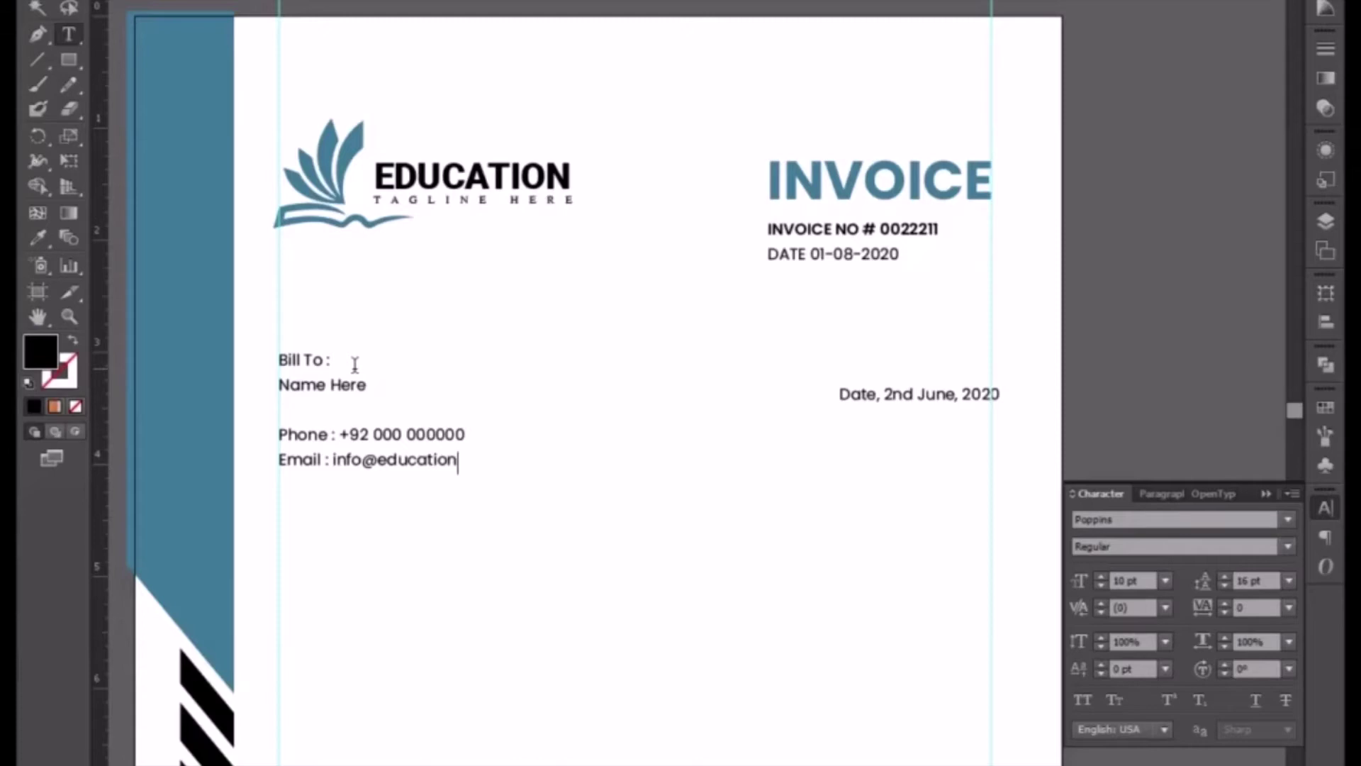
pyautogui.press('BackSpace')
pyautogui.press('BackSpace')
# - Add the 'Your Street Address Here' line and a placeholder country/postcode line
pyautogui.write('You')
pyautogui.write('r')
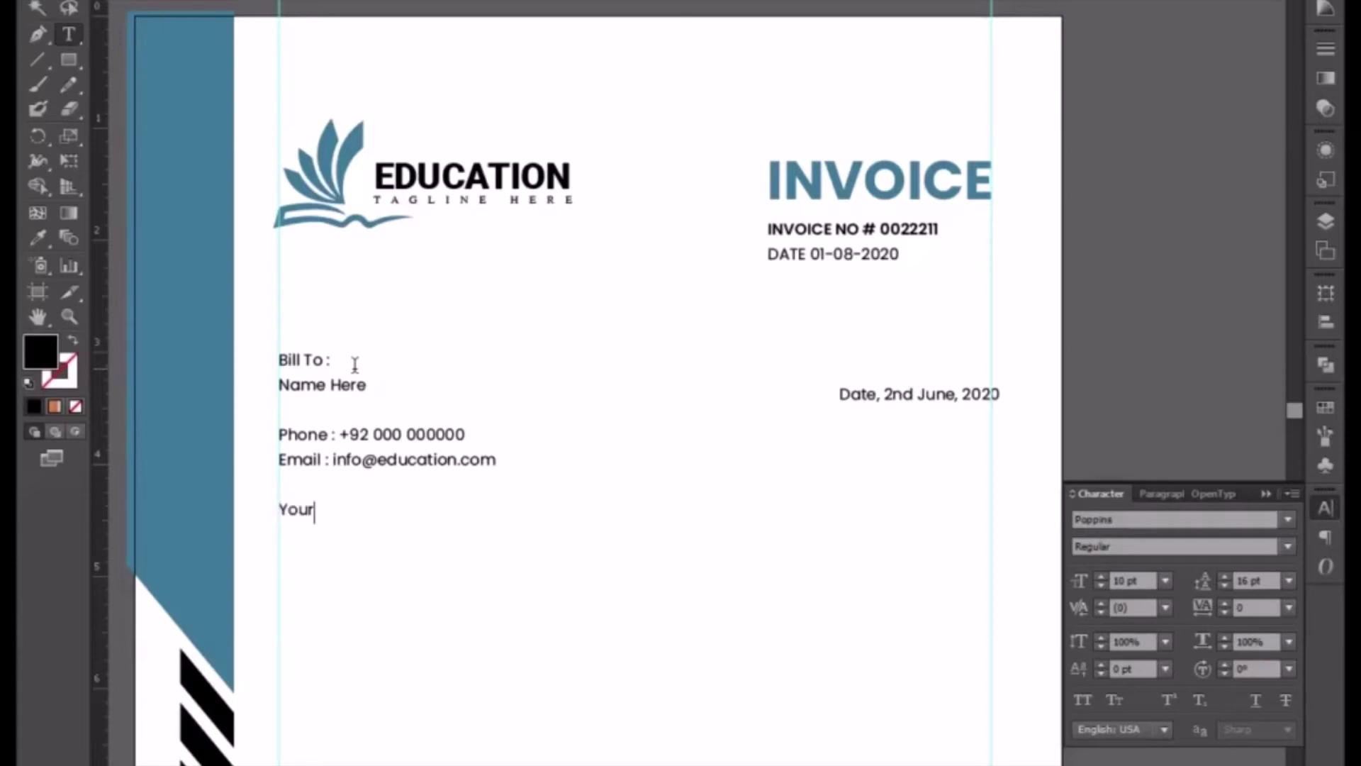
pyautogui.write(' Street Address')
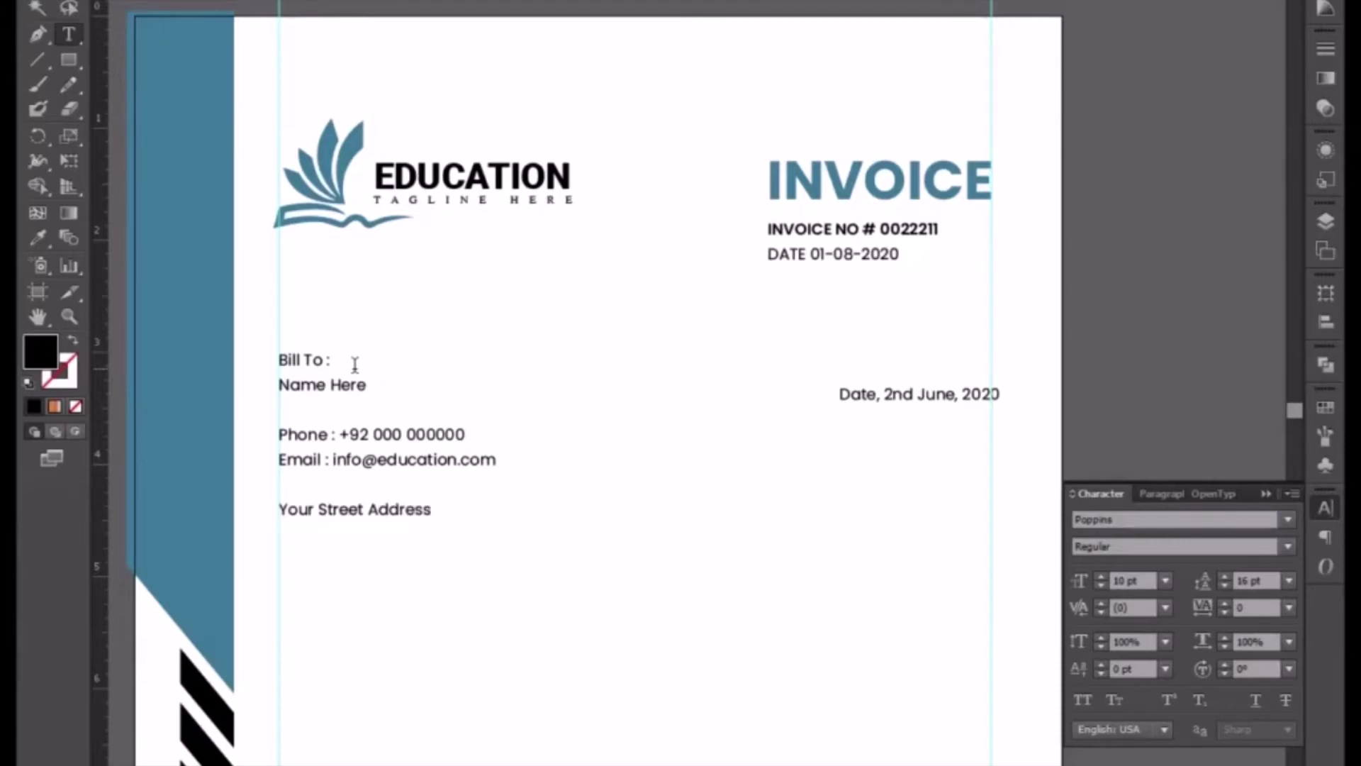
pyautogui.write(' Here')
pyautogui.press('Return')
pyautogui.write('Country 00215')
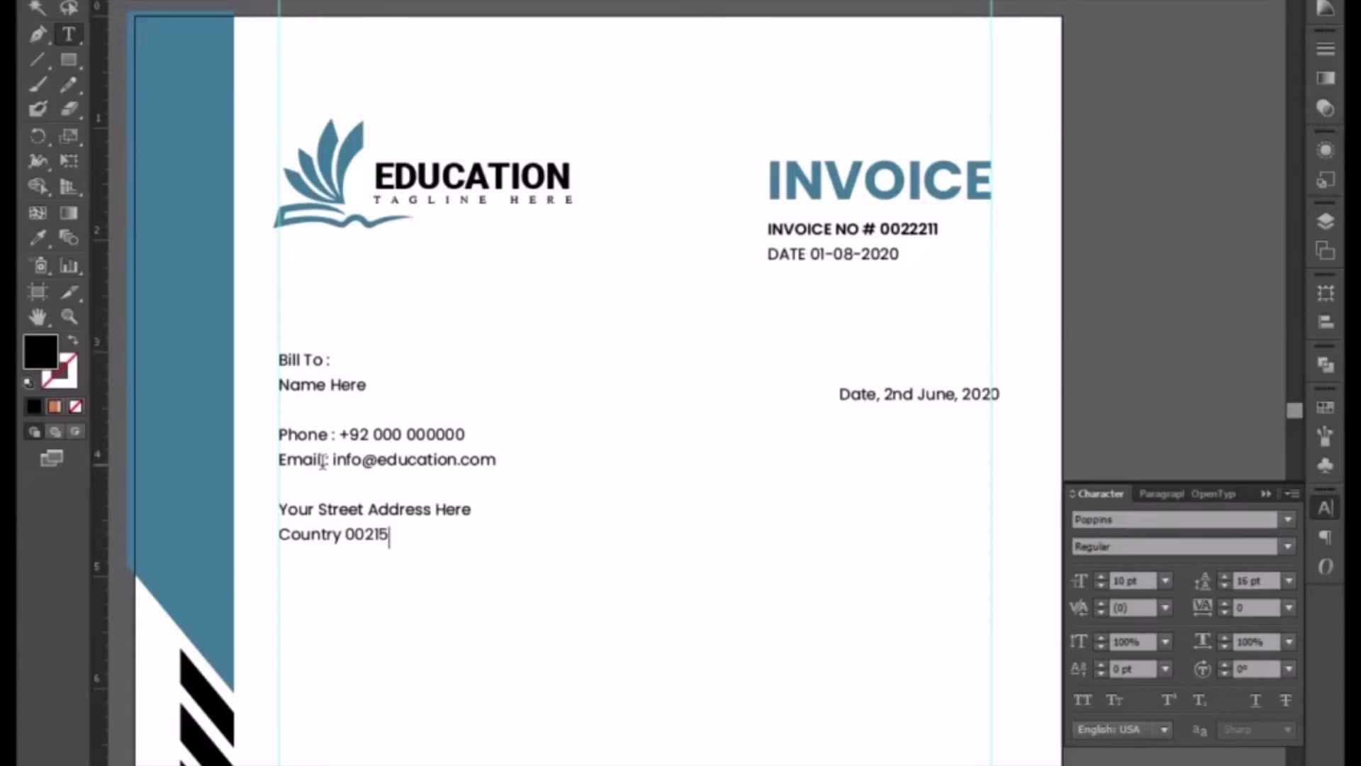
# - Make 'Name Here' Poppins Bold at 14 pt
pyautogui.moveTo(279, 383); pyautogui.dragTo(389, 386)
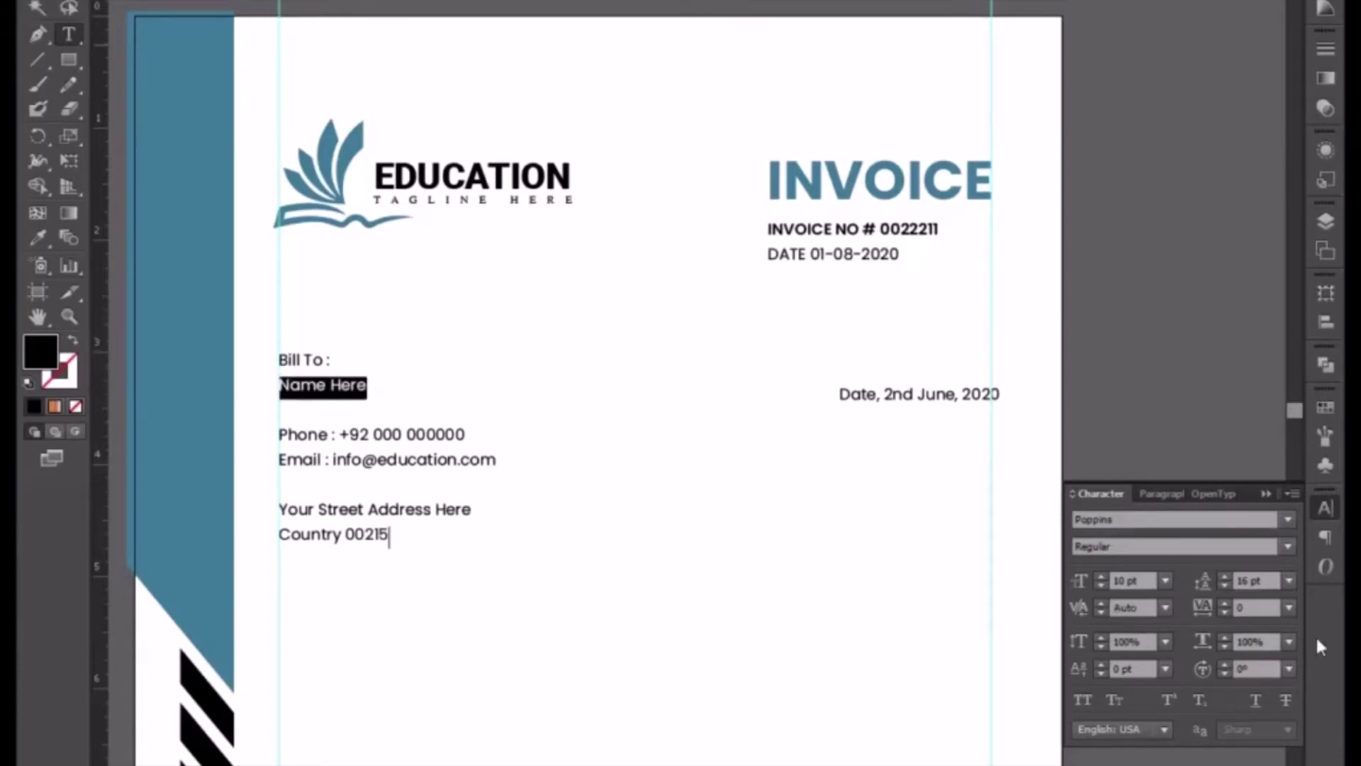
pyautogui.click(1295, 549)
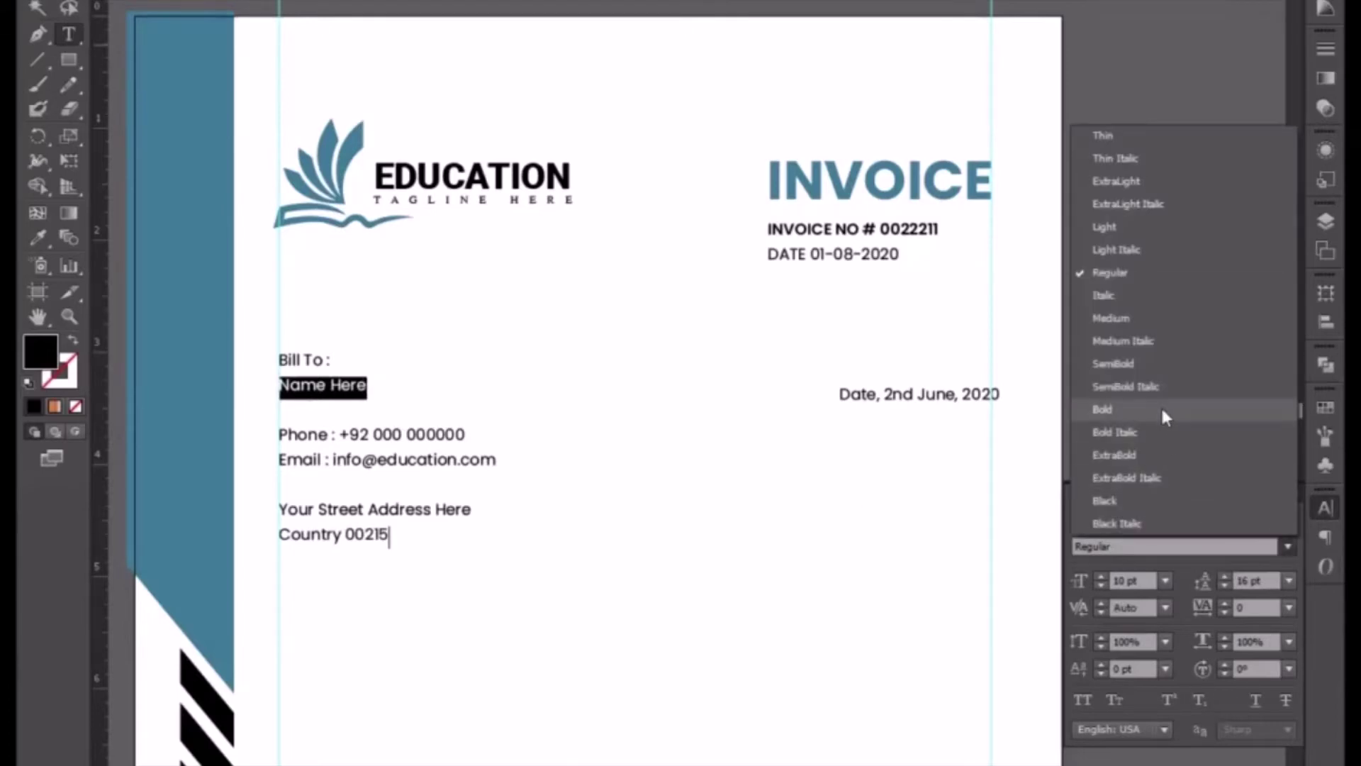
pyautogui.click(1103, 409)
pyautogui.click(1127, 580)
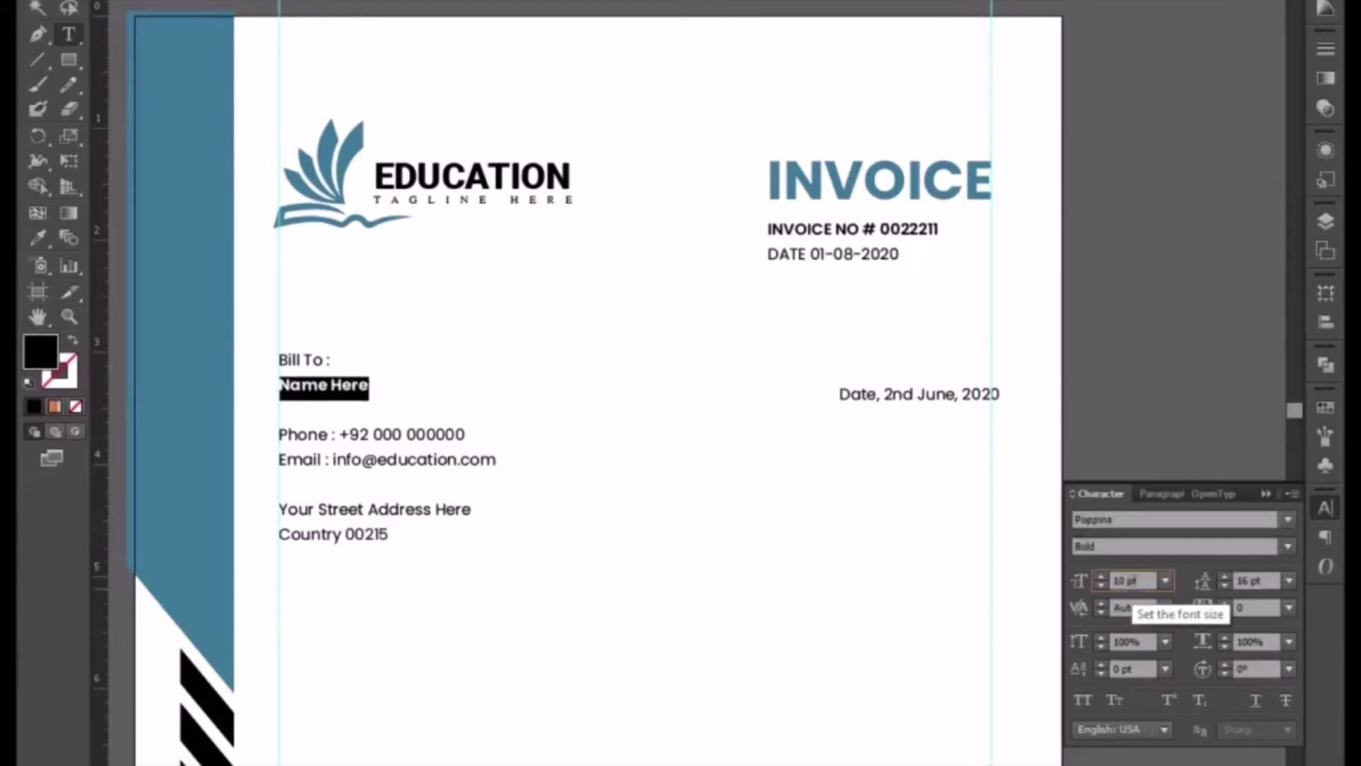
pyautogui.press('Up')
pyautogui.press('Up')
pyautogui.press('Up')
pyautogui.press('Up')
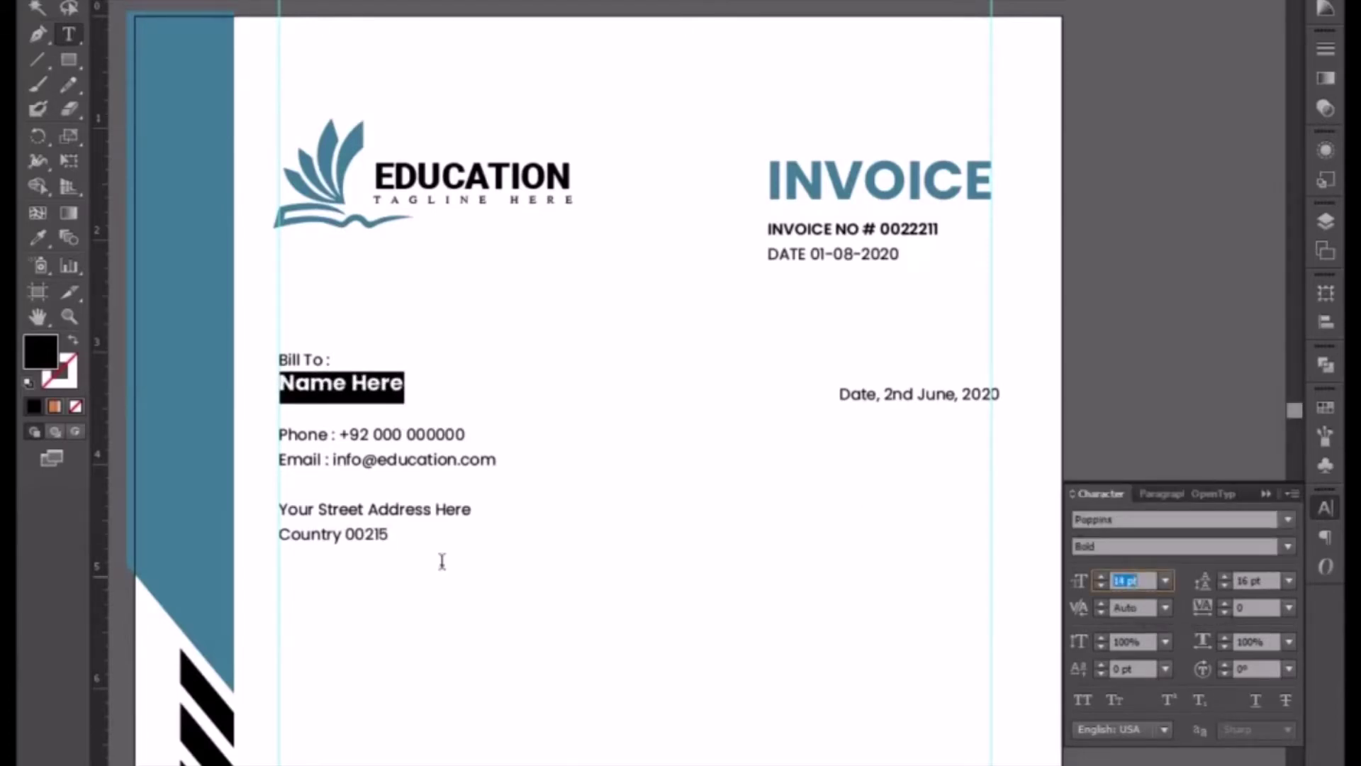
pyautogui.click(345, 412)
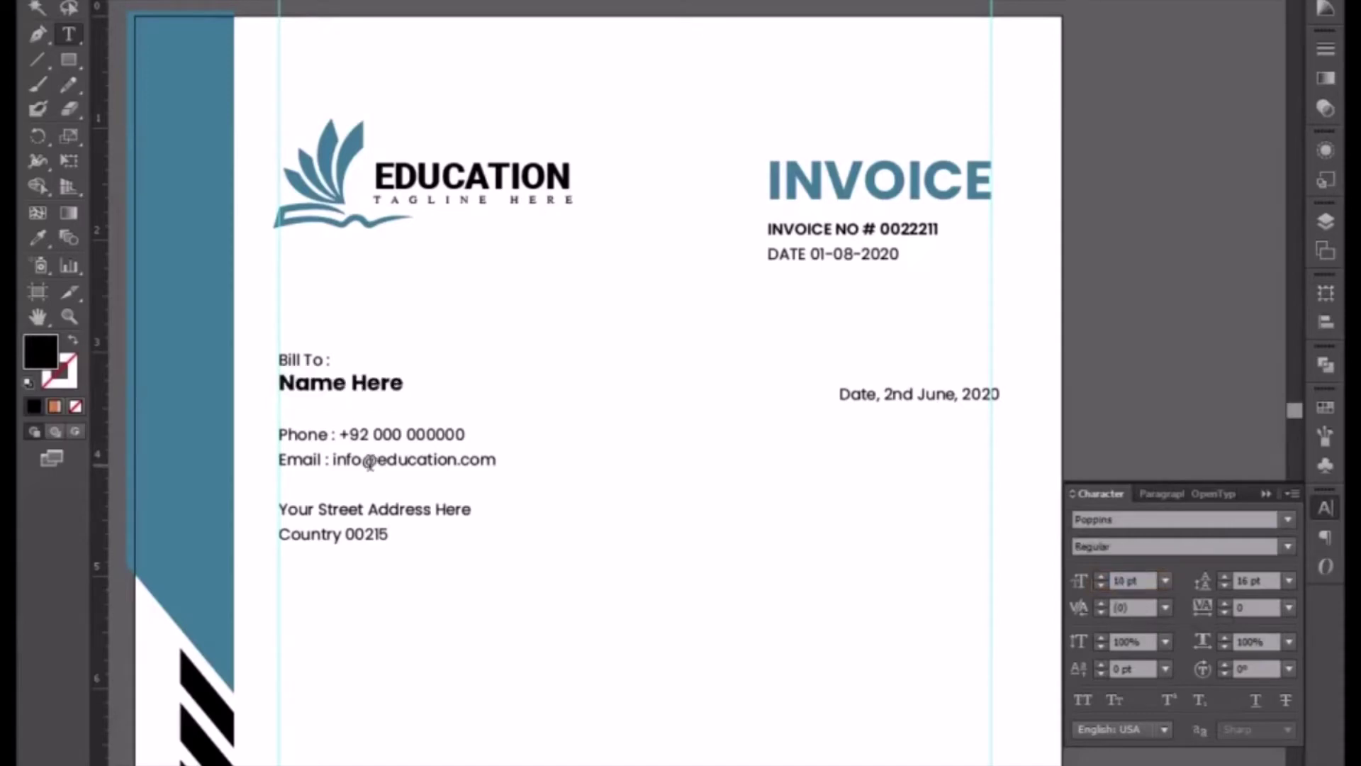
pyautogui.press('BackSpace')
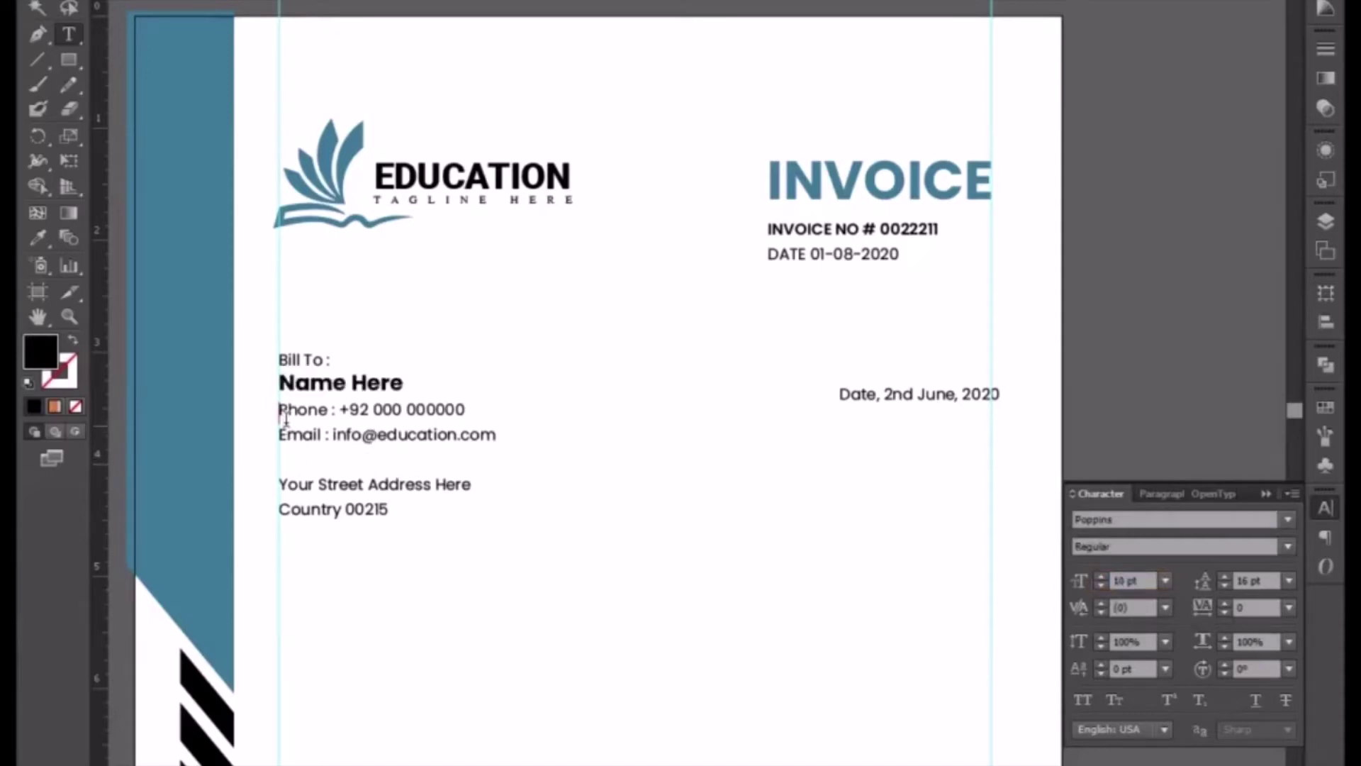
pyautogui.press('Return')
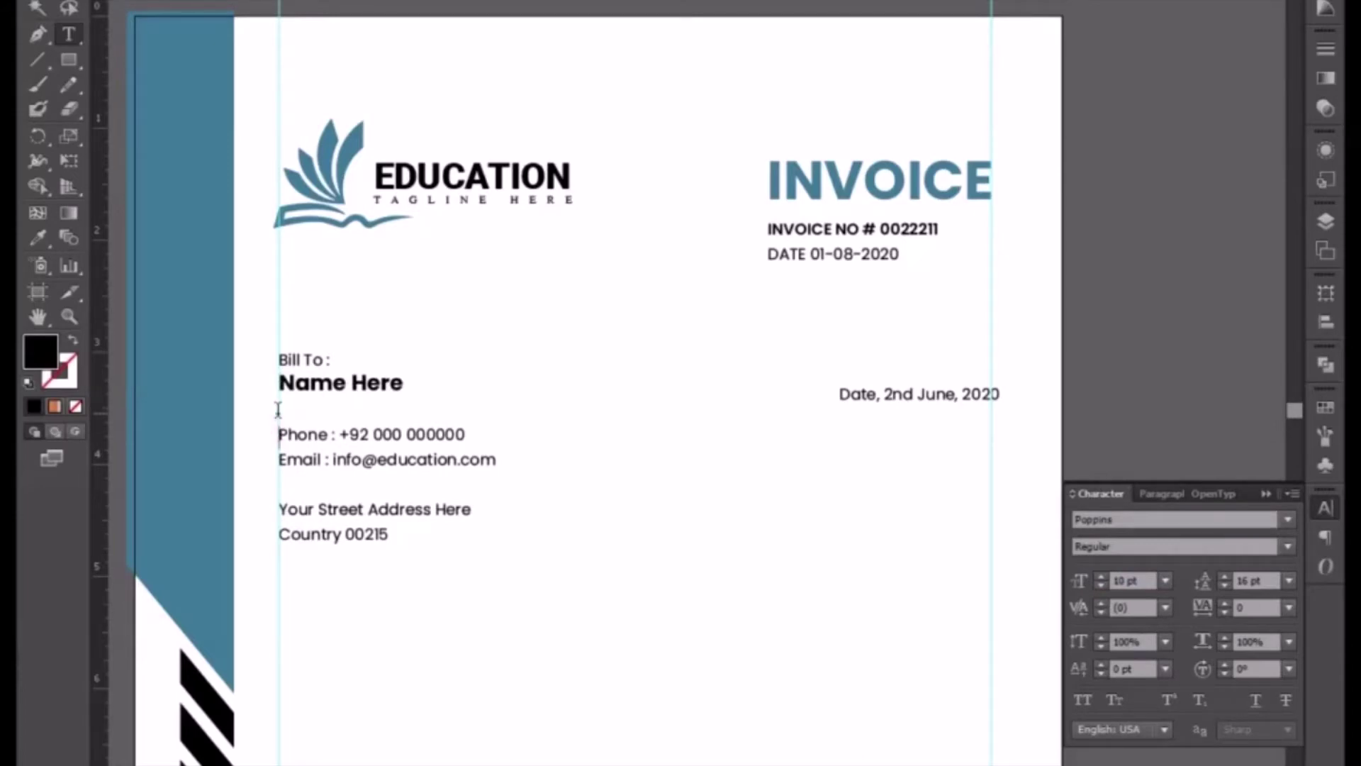
# - Set the contact lines' leading to 14 pt
pyautogui.moveTo(276, 424); pyautogui.dragTo(488, 431)
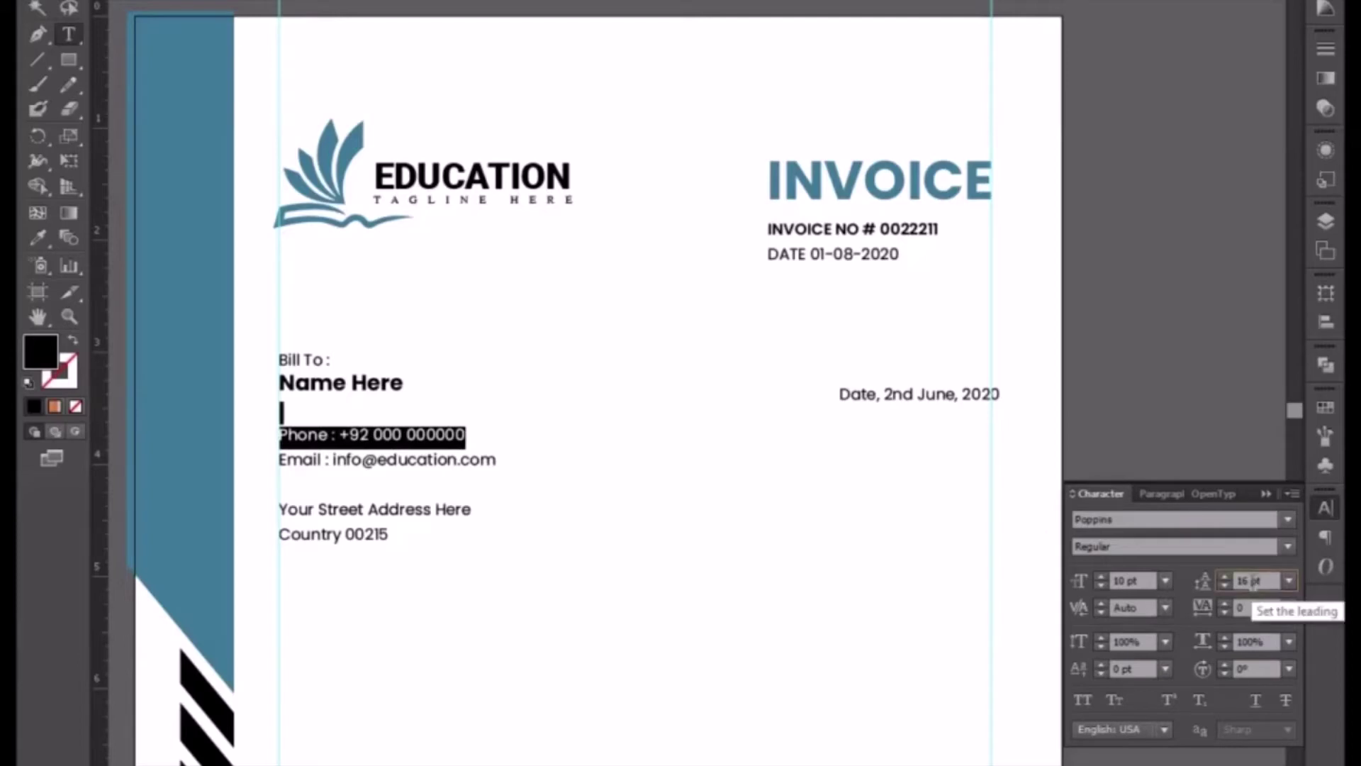
pyautogui.scroll(-3, 1254, 582)
pyautogui.scroll(1, 1253, 582)
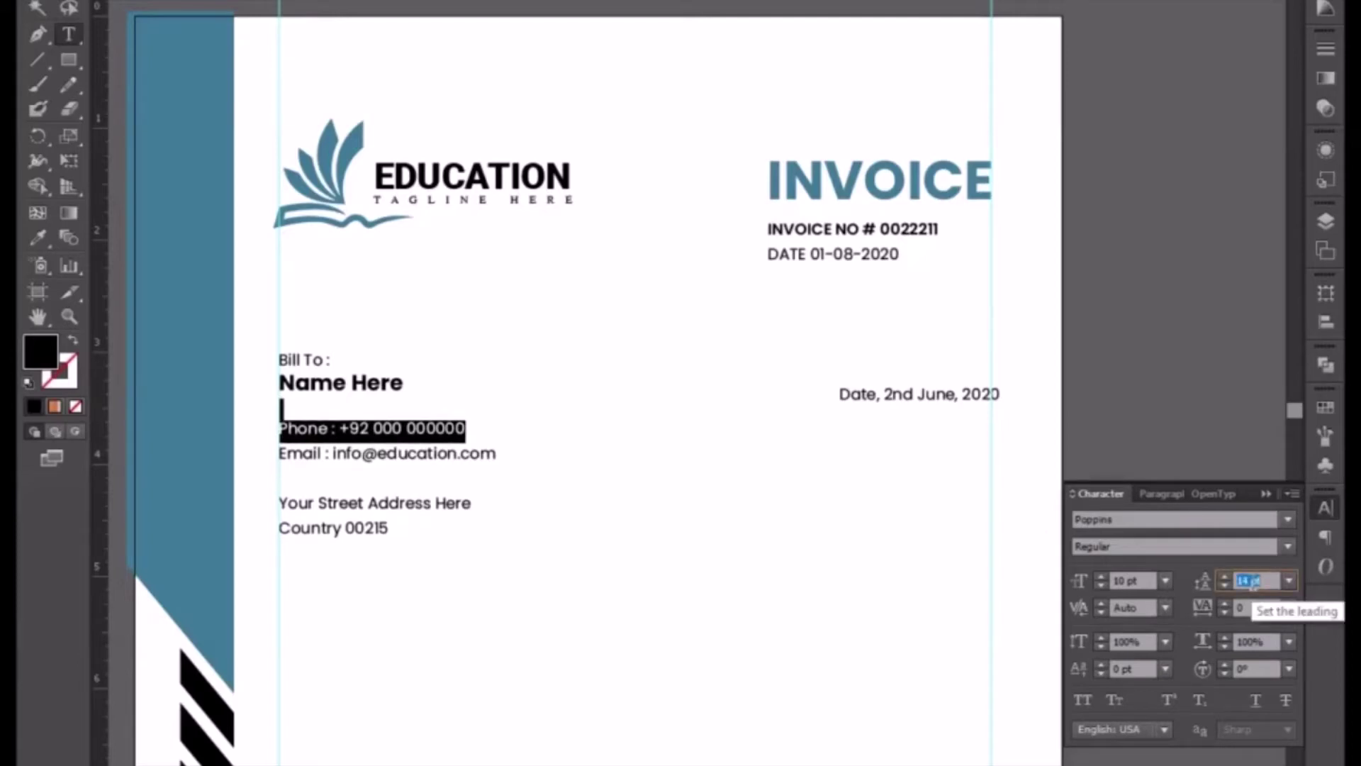
pyautogui.moveTo(281, 502); pyautogui.dragTo(521, 508)
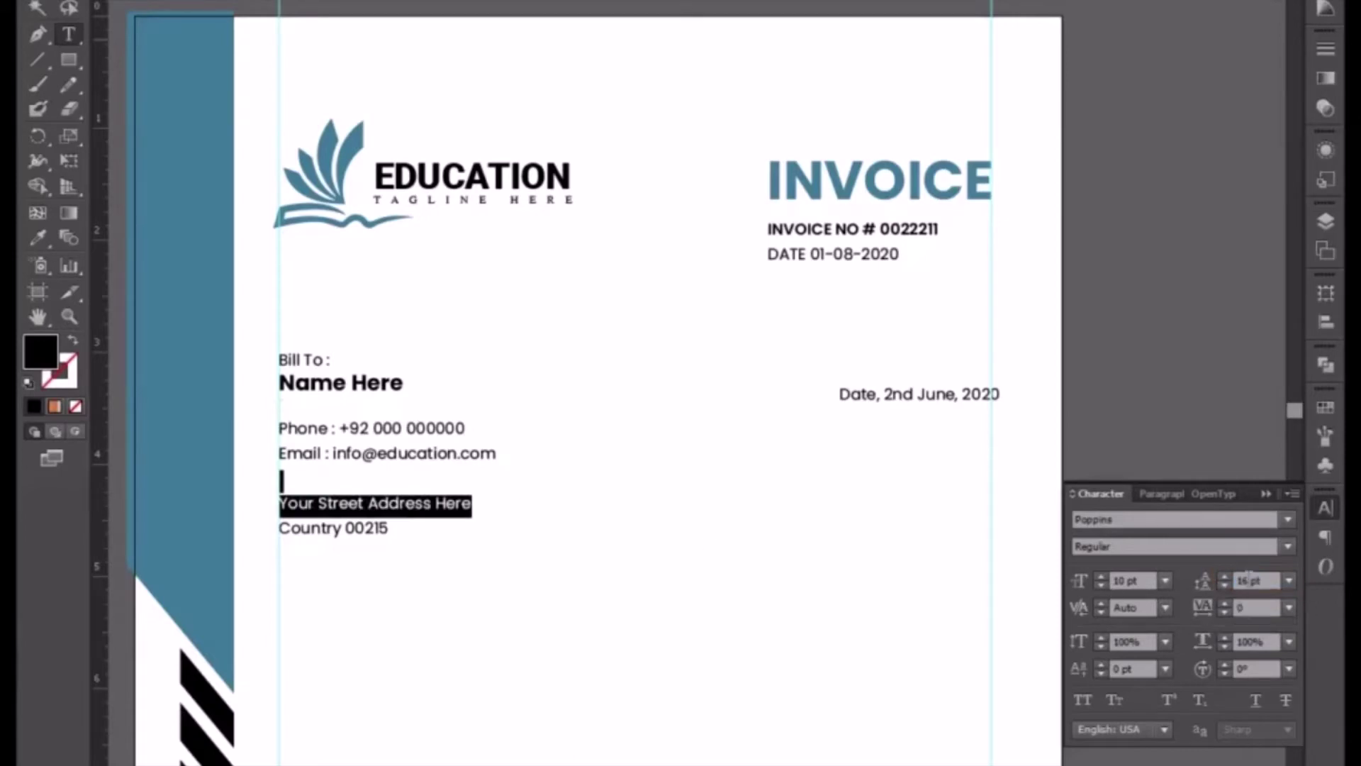
pyautogui.click(1248, 581)
pyautogui.scroll(-2, 1248, 581)
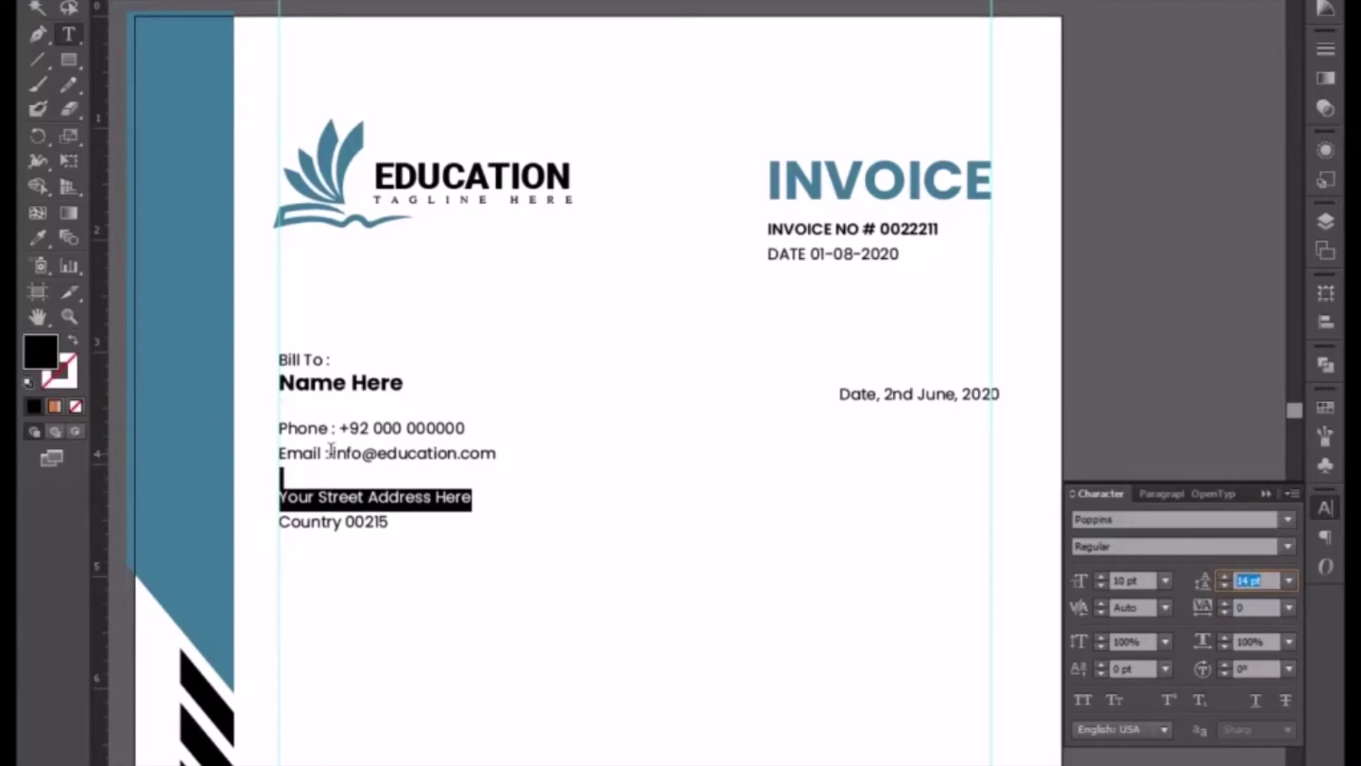
# - Make the 'Email :' and 'Phone :' labels SemiBold
pyautogui.click(327, 460)
pyautogui.moveTo(330, 454); pyautogui.dragTo(264, 449)
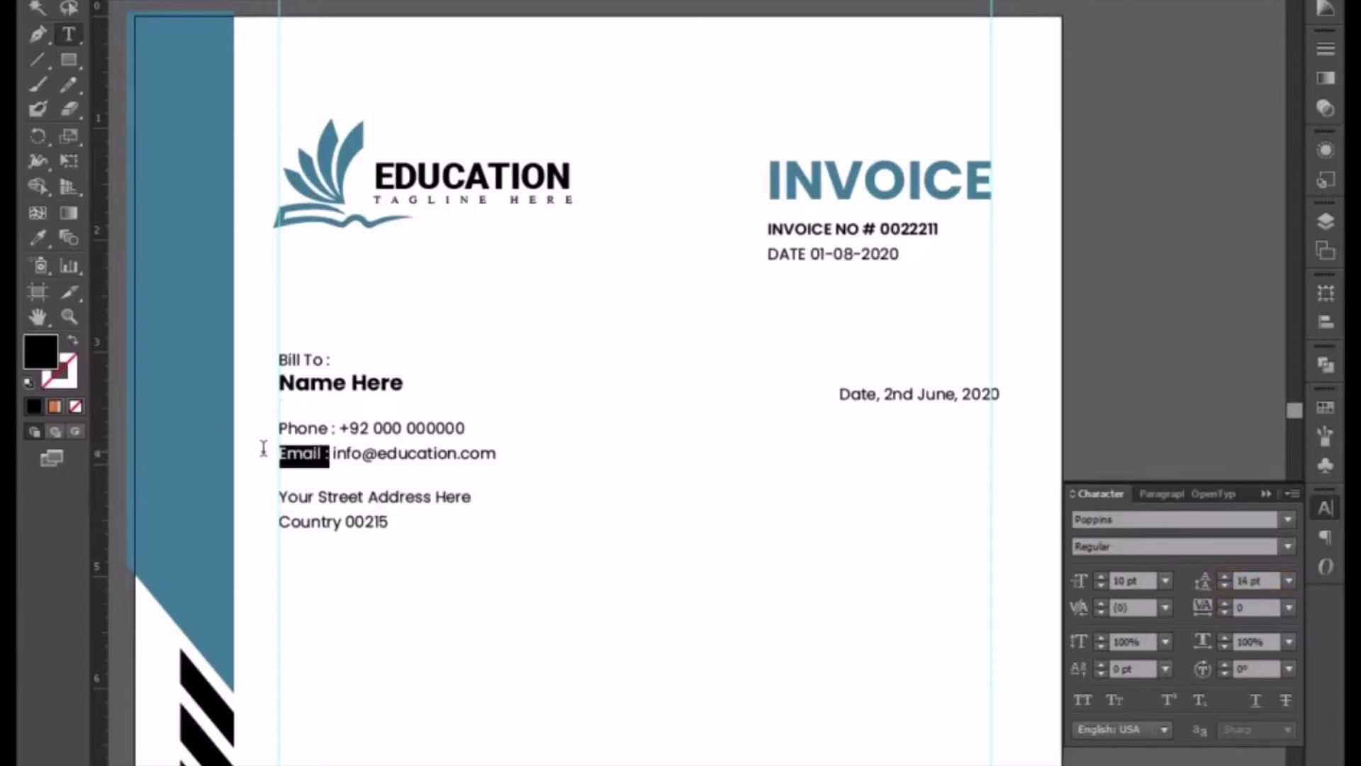
pyautogui.click(1288, 547)
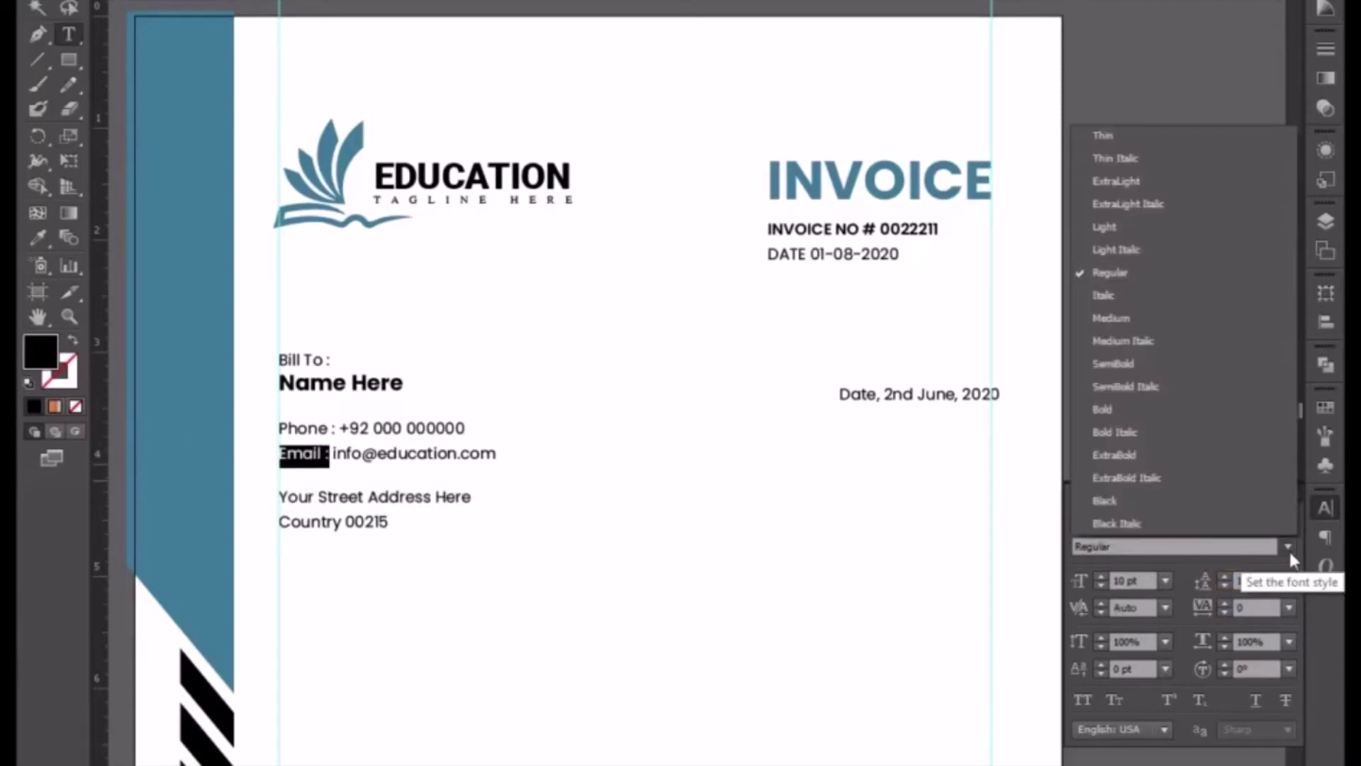
pyautogui.click(1190, 364)
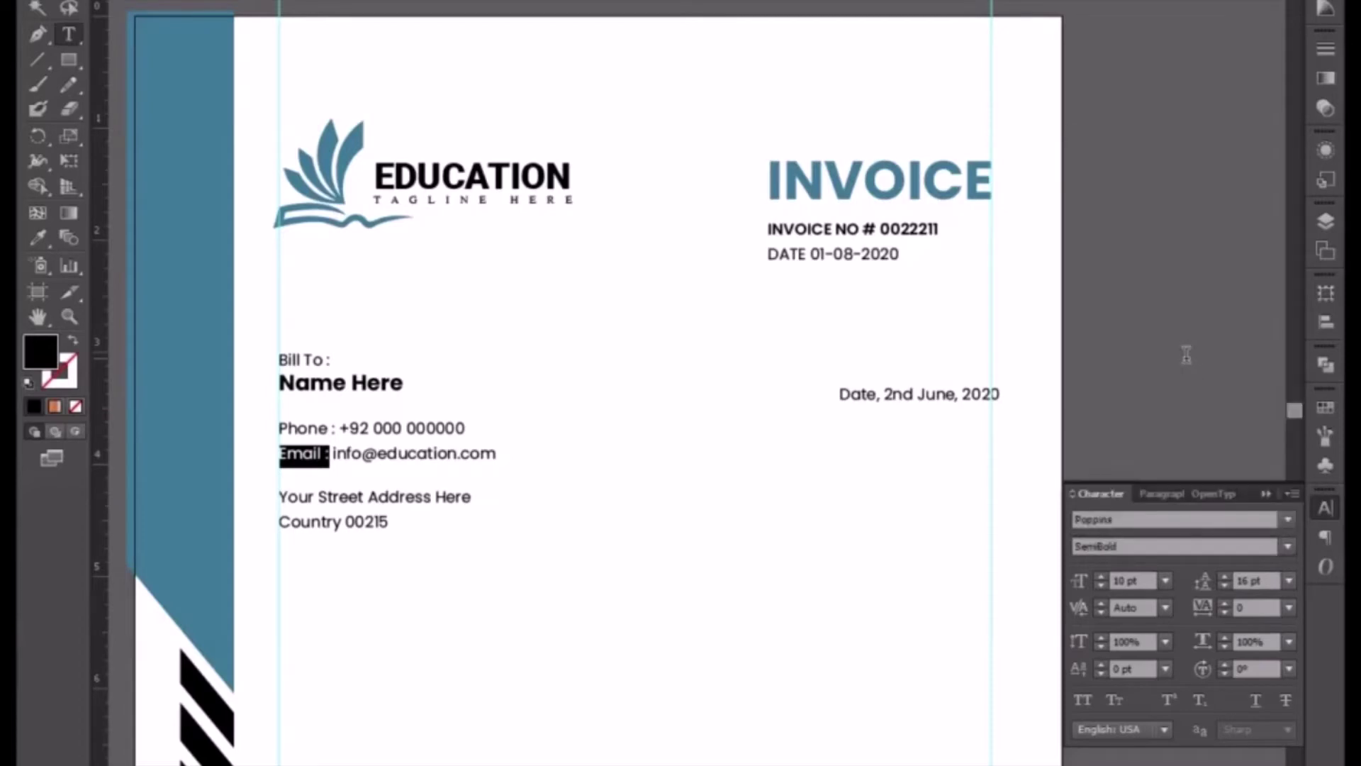
pyautogui.moveTo(336, 429); pyautogui.dragTo(260, 434)
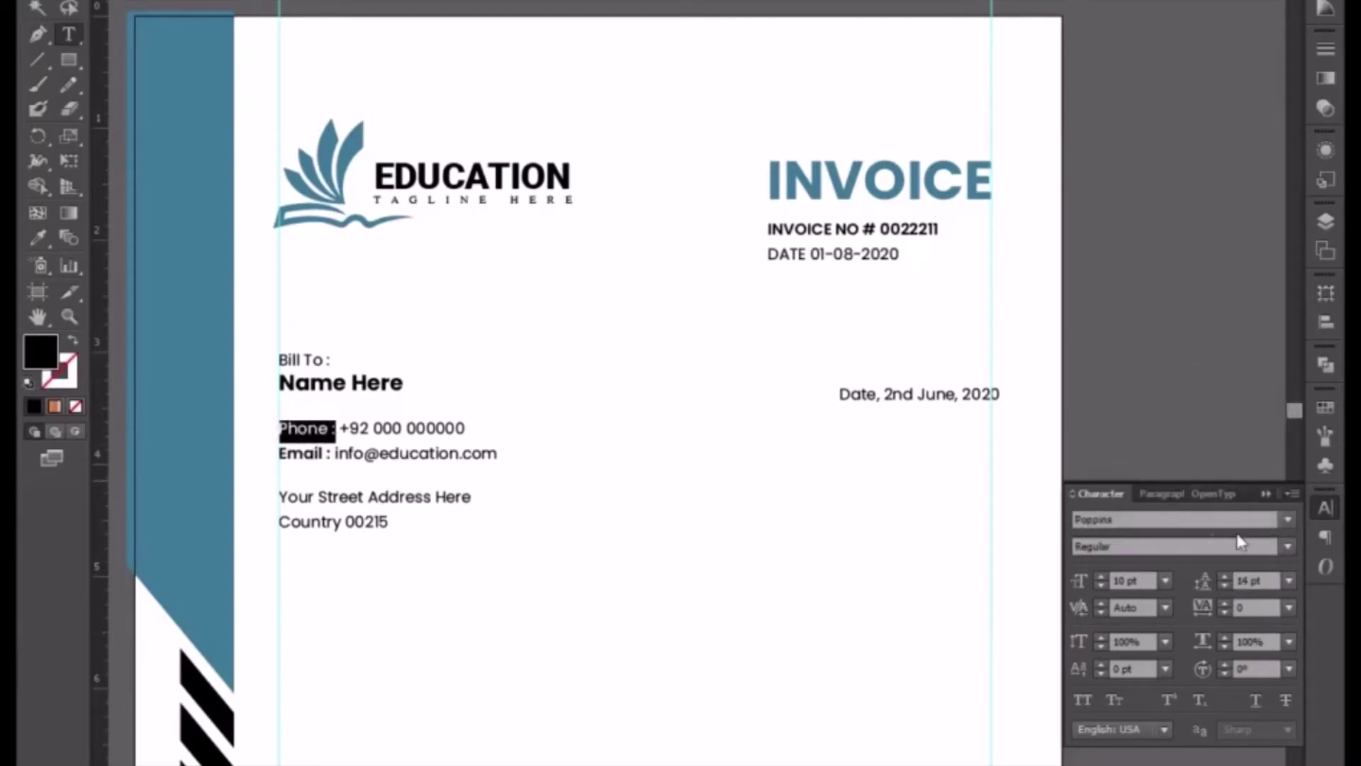
pyautogui.click(1285, 544)
pyautogui.click(1146, 358)
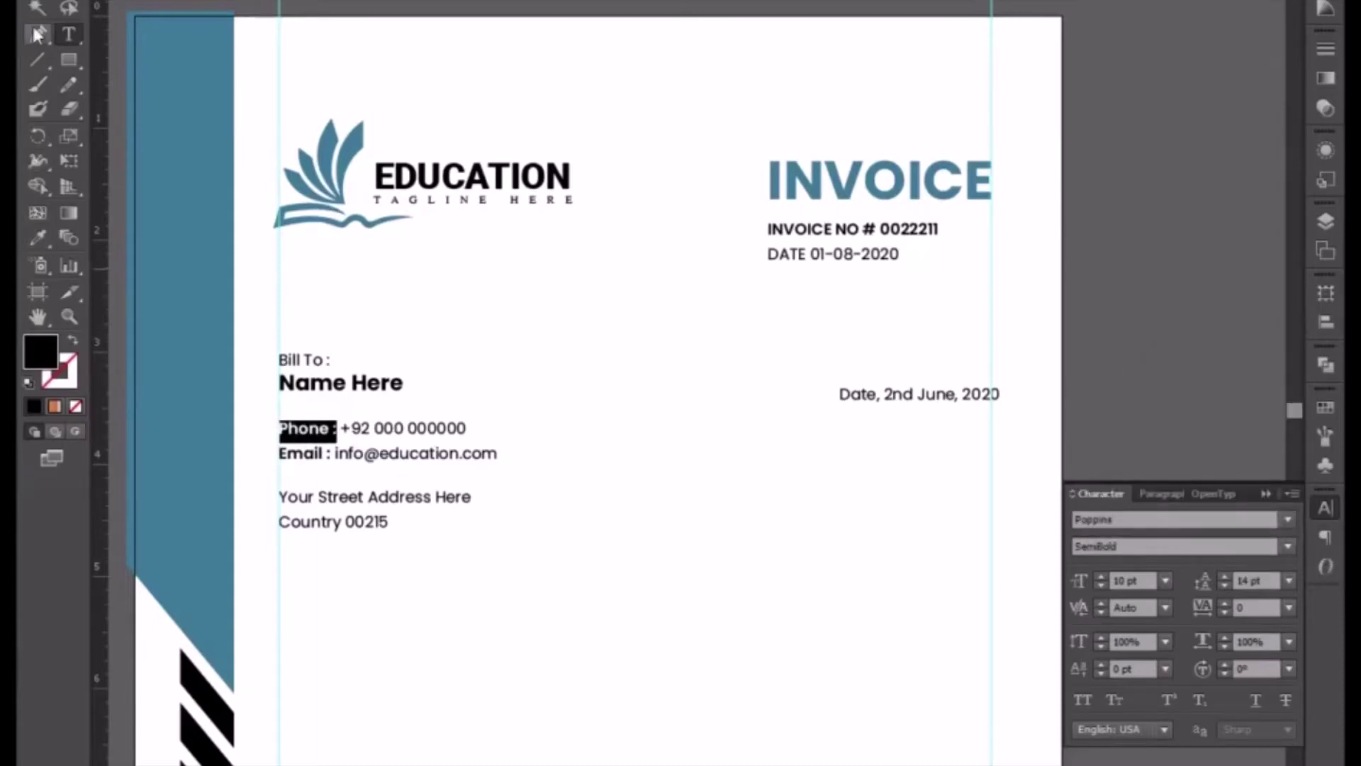
pyautogui.click(37, 1)
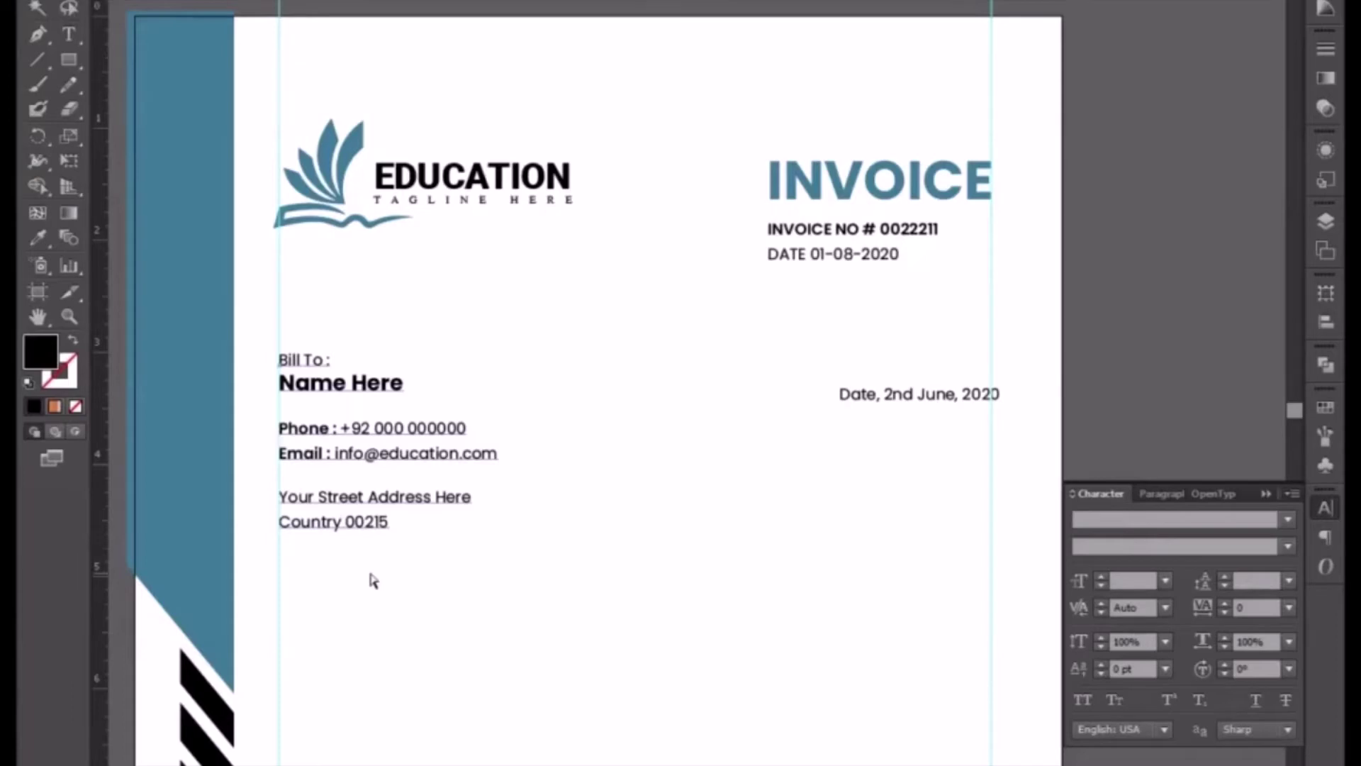
# - Move the date lower and Alt-drag a copy of the Bill To block to the right margin
pyautogui.moveTo(908, 404); pyautogui.dragTo(883, 753)
pyautogui.click(397, 434)
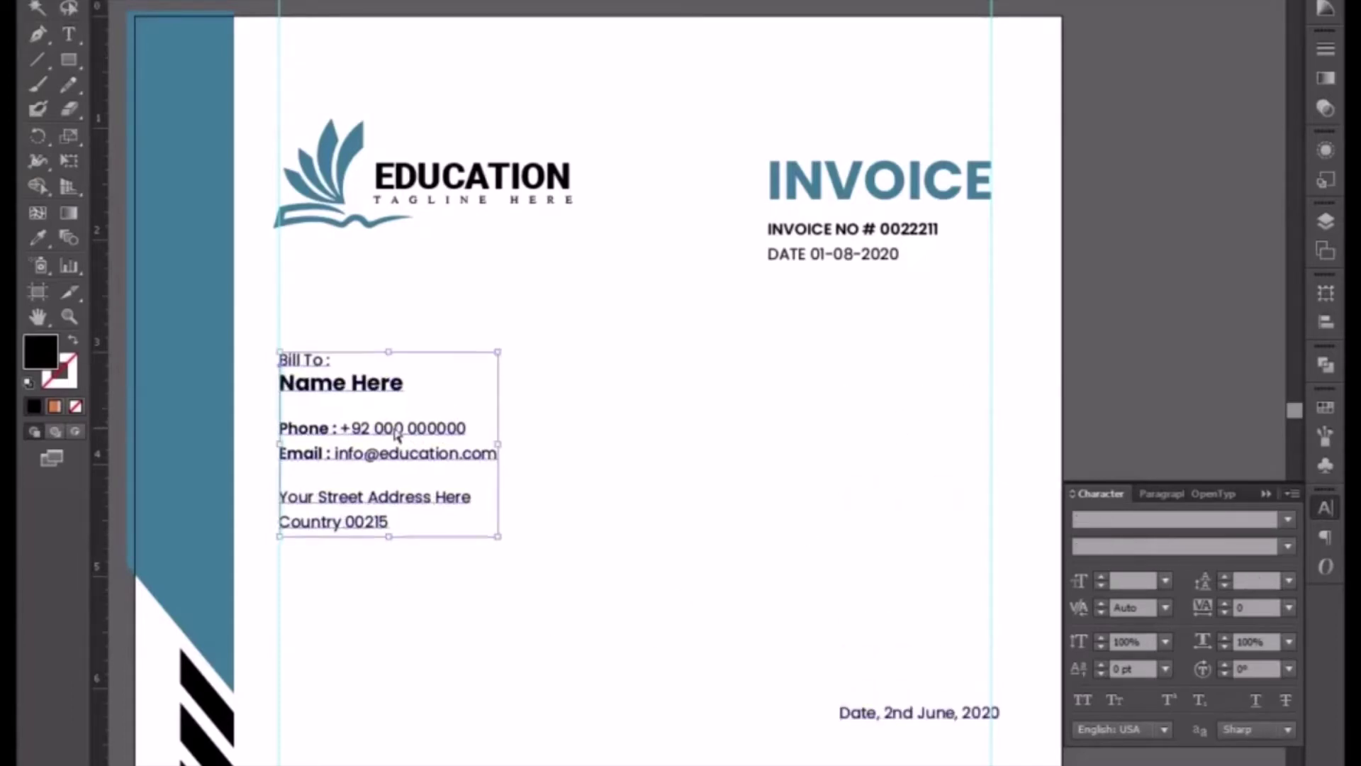
pyautogui.moveTo(397, 435); pyautogui.dragTo(878, 466)
pyautogui.press('t')
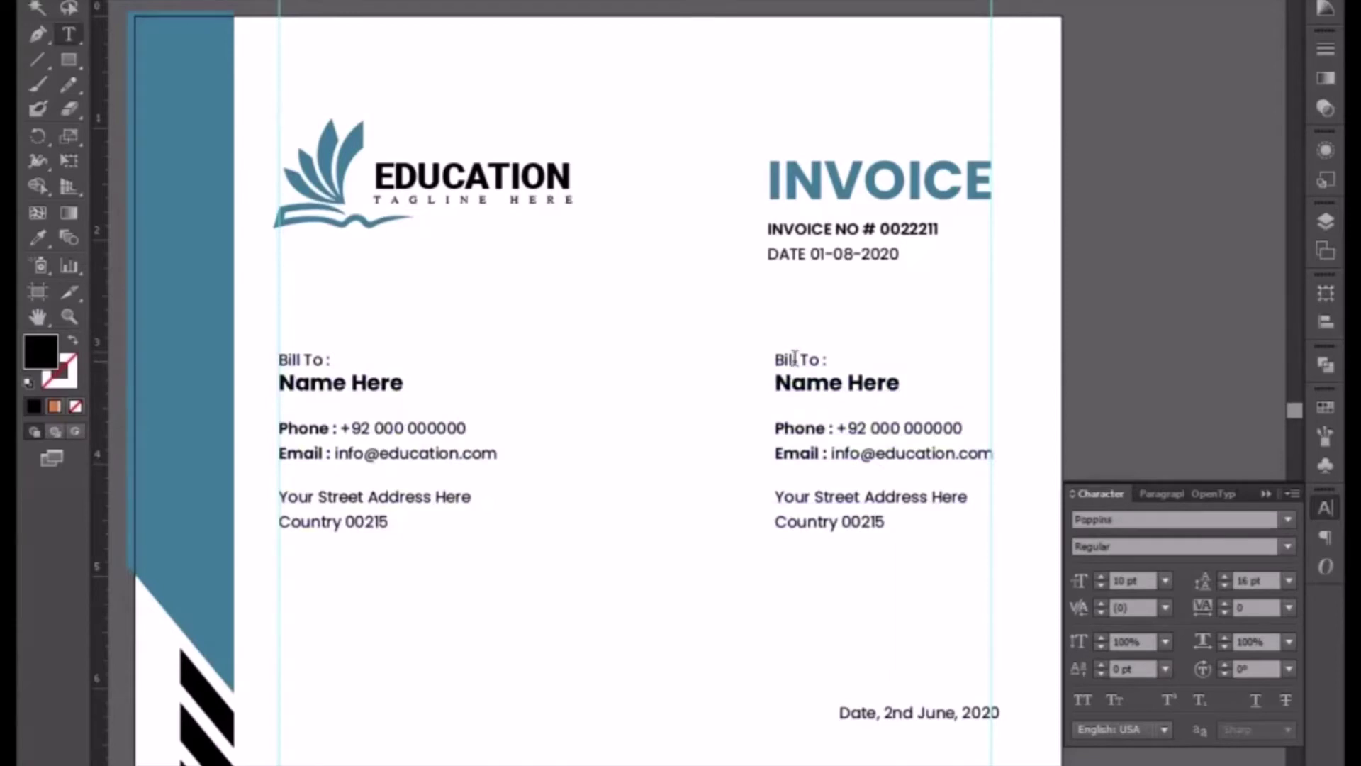
pyautogui.moveTo(797, 360); pyautogui.dragTo(770, 350)
pyautogui.write('Shop')
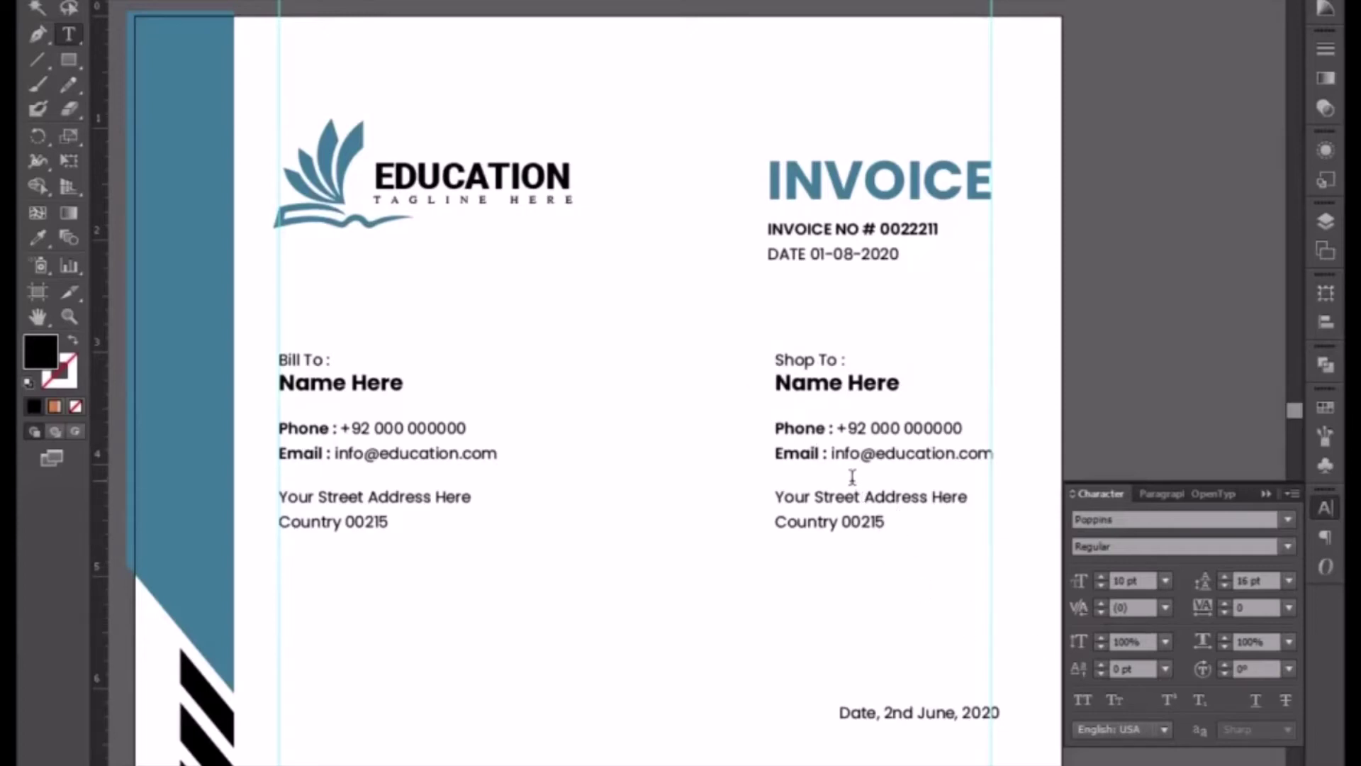
pyautogui.moveTo(877, 454); pyautogui.dragTo(959, 453)
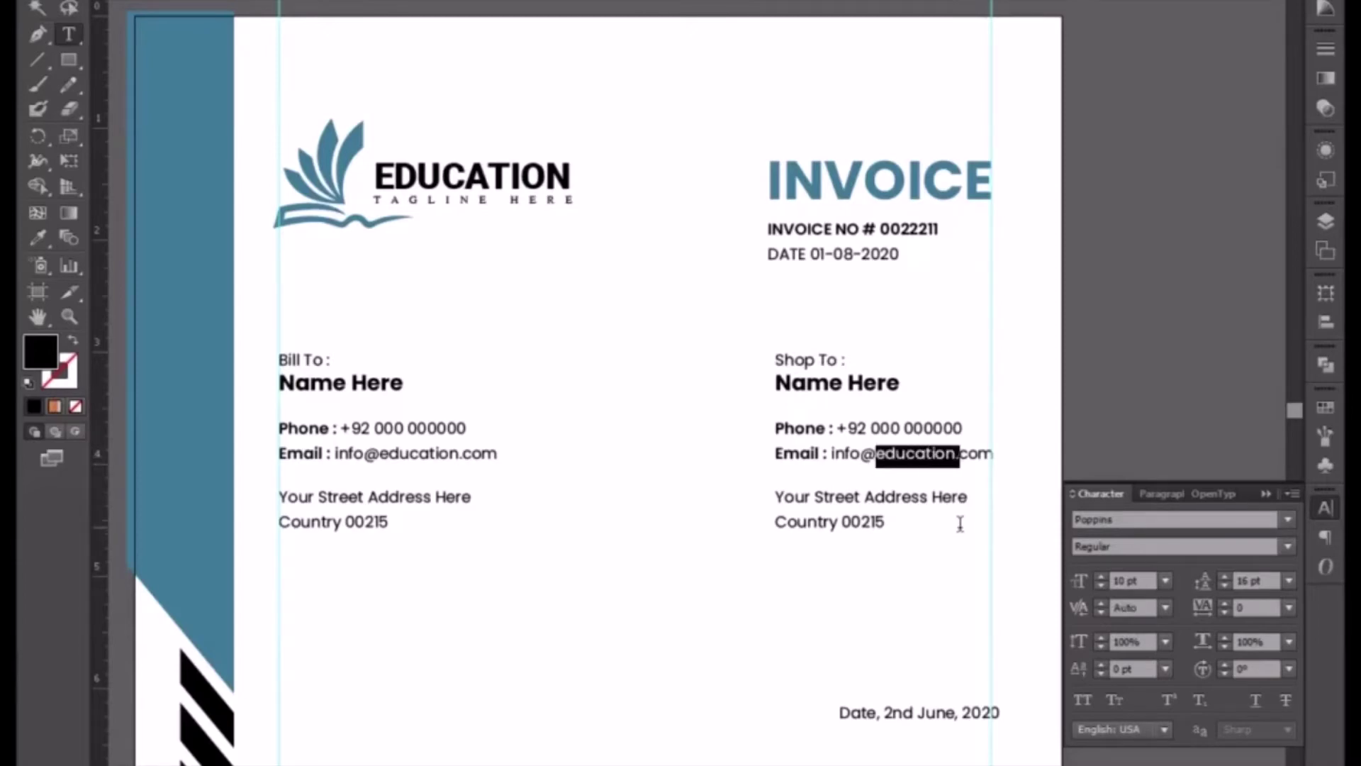
pyautogui.write('shop')
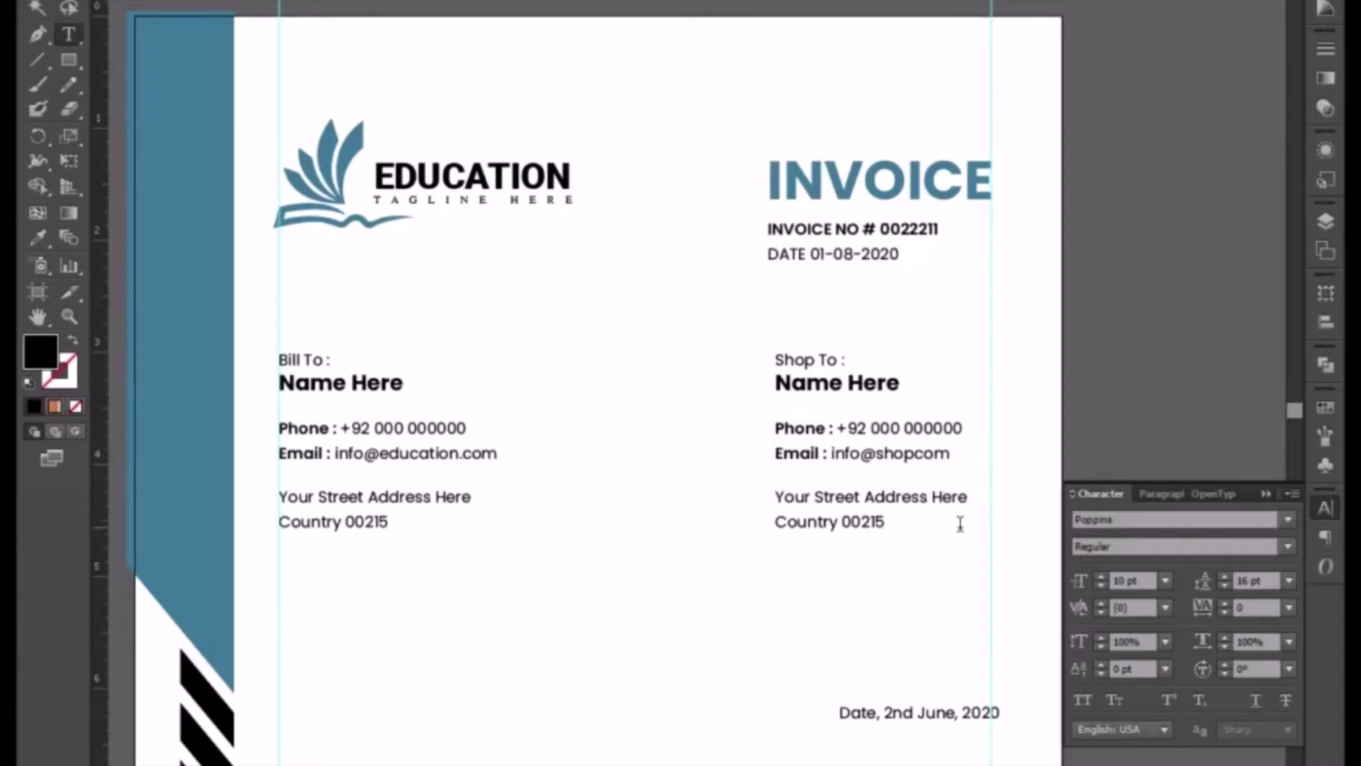
pyautogui.write('.')
# - Nudge the Bill To and Shop To blocks up slightly together
pyautogui.click(36, 12)
pyautogui.keyDown('shift'); pyautogui.click(373, 385); pyautogui.keyUp('shift')
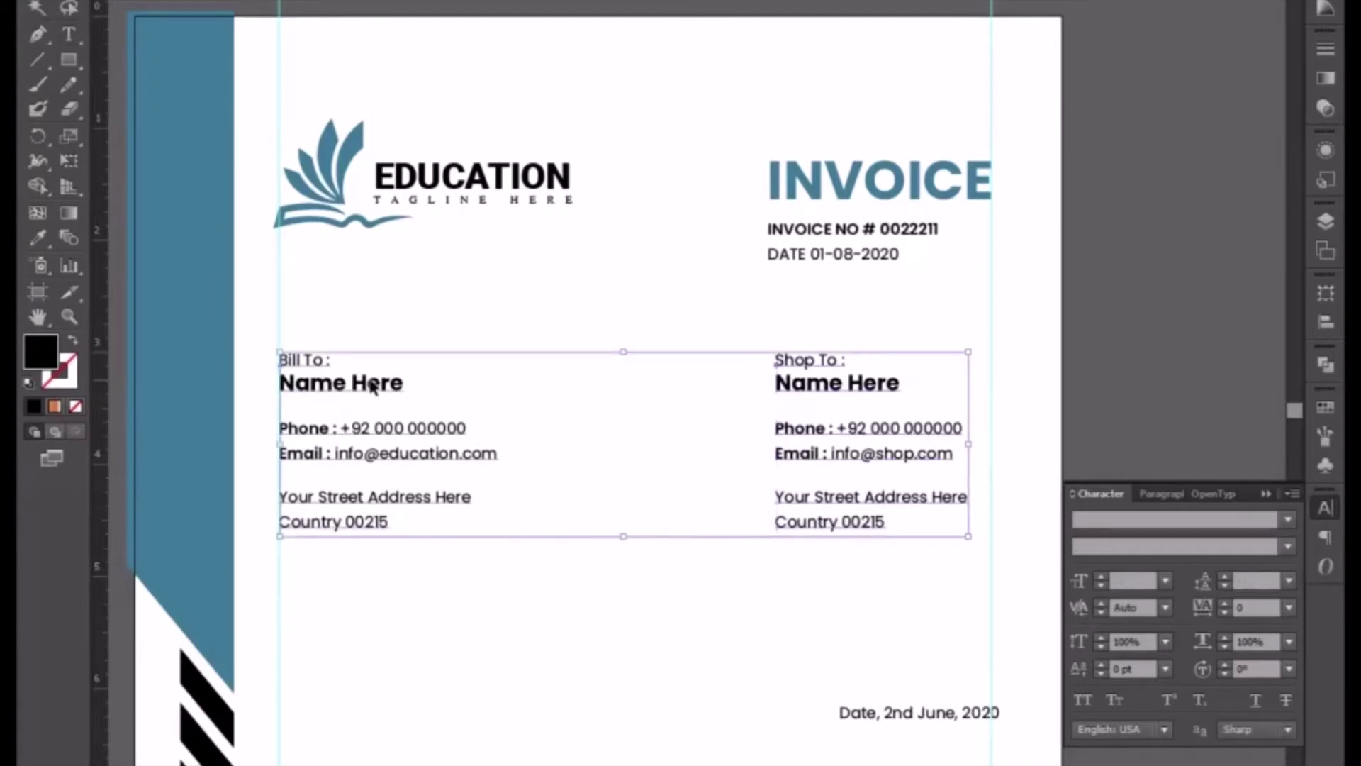
pyautogui.hotkey('shift', 'Up')
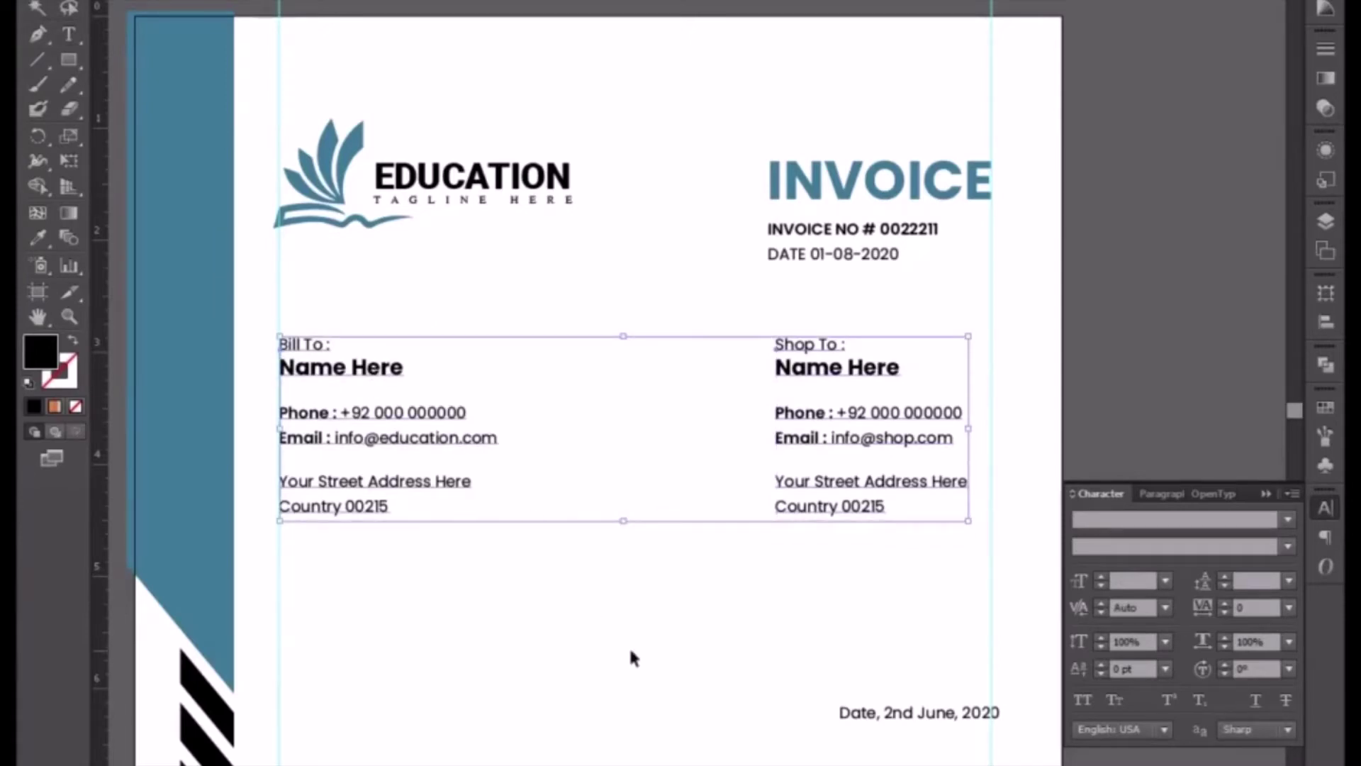
pyautogui.click(631, 651)
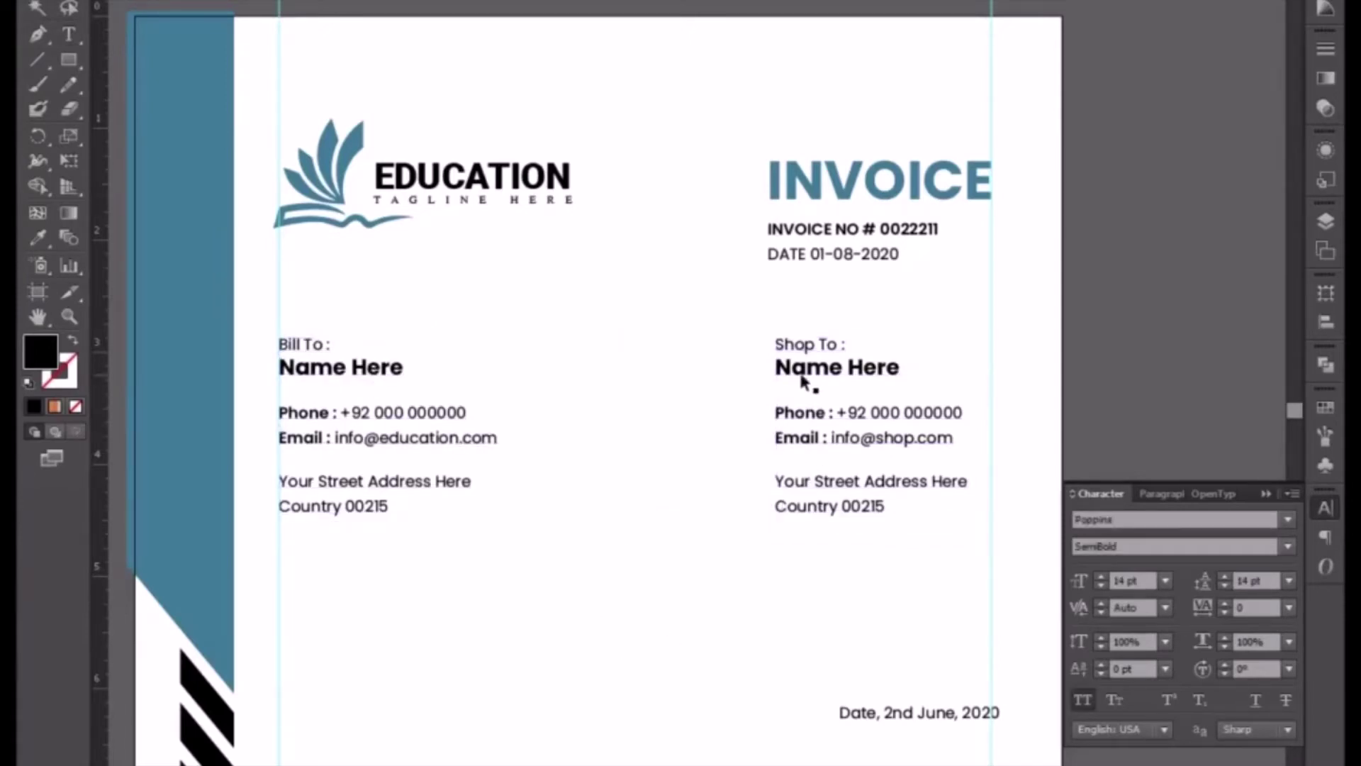
pyautogui.click(836, 376)
pyautogui.moveTo(835, 374)
pyautogui.mouseDown()
pyautogui.moveTo(855, 374)
pyautogui.moveTo(841, 372)
pyautogui.mouseUp()
pyautogui.click(747, 591)
pyautogui.hotkey('ctrl', 'z')
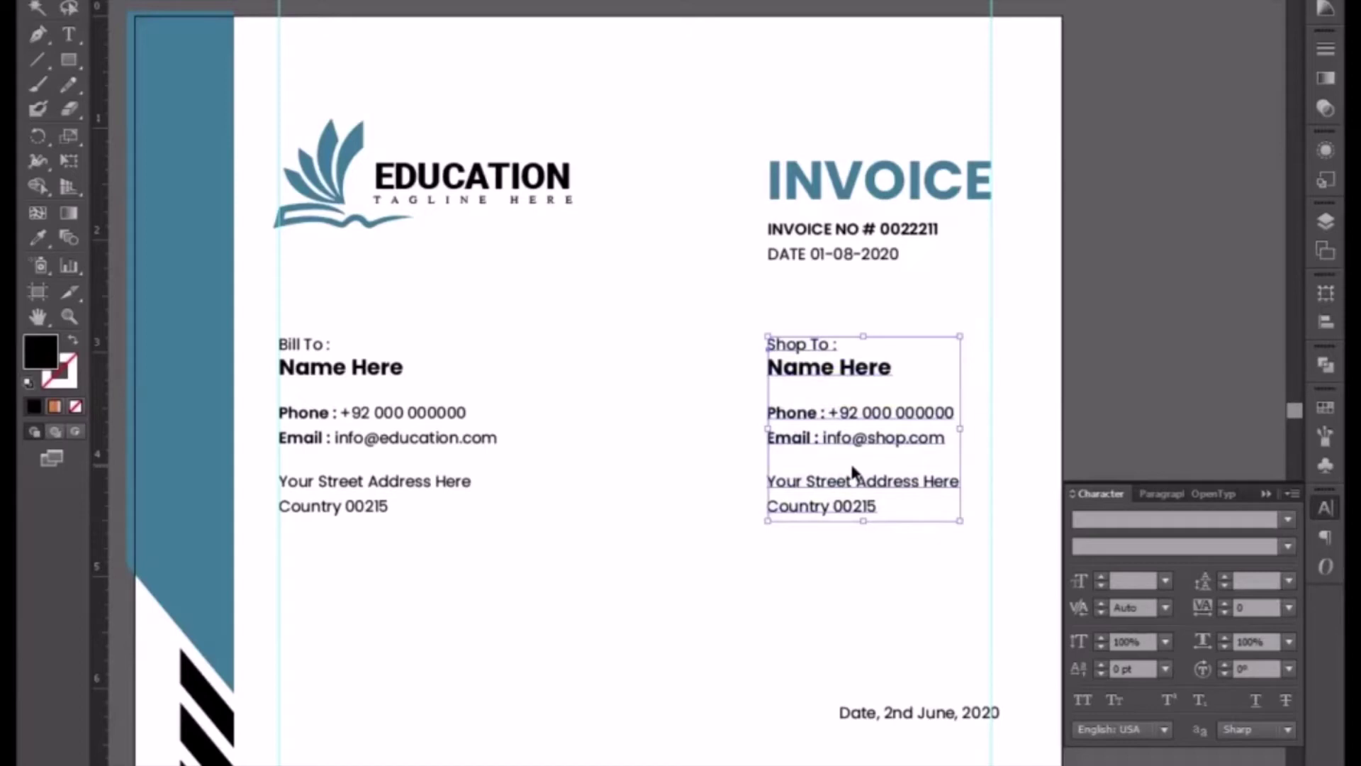
pyautogui.click(757, 648)
# - Add a vertical guide at the right column and snap the Shop To block onto it
pyautogui.moveTo(702, 595); pyautogui.dragTo(705, 510)
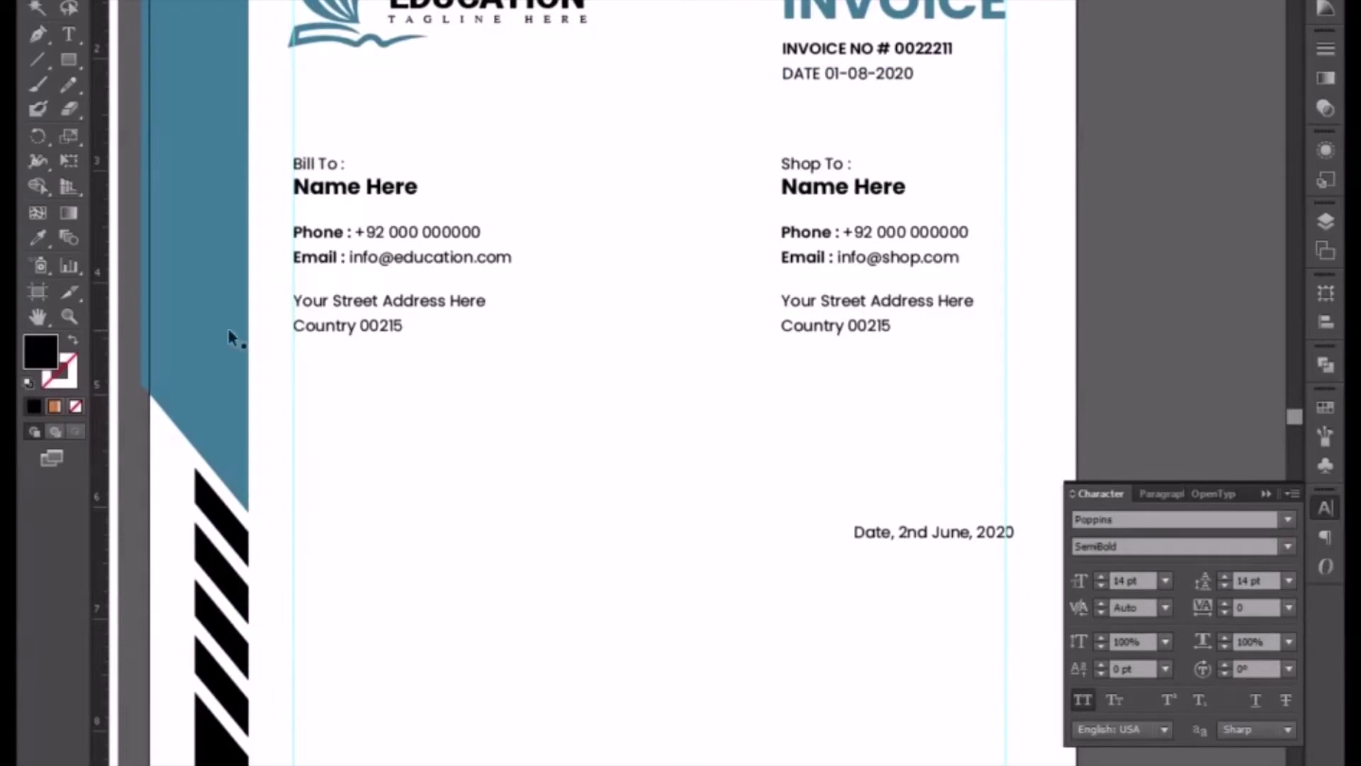
pyautogui.moveTo(100, 312); pyautogui.dragTo(783, 288)
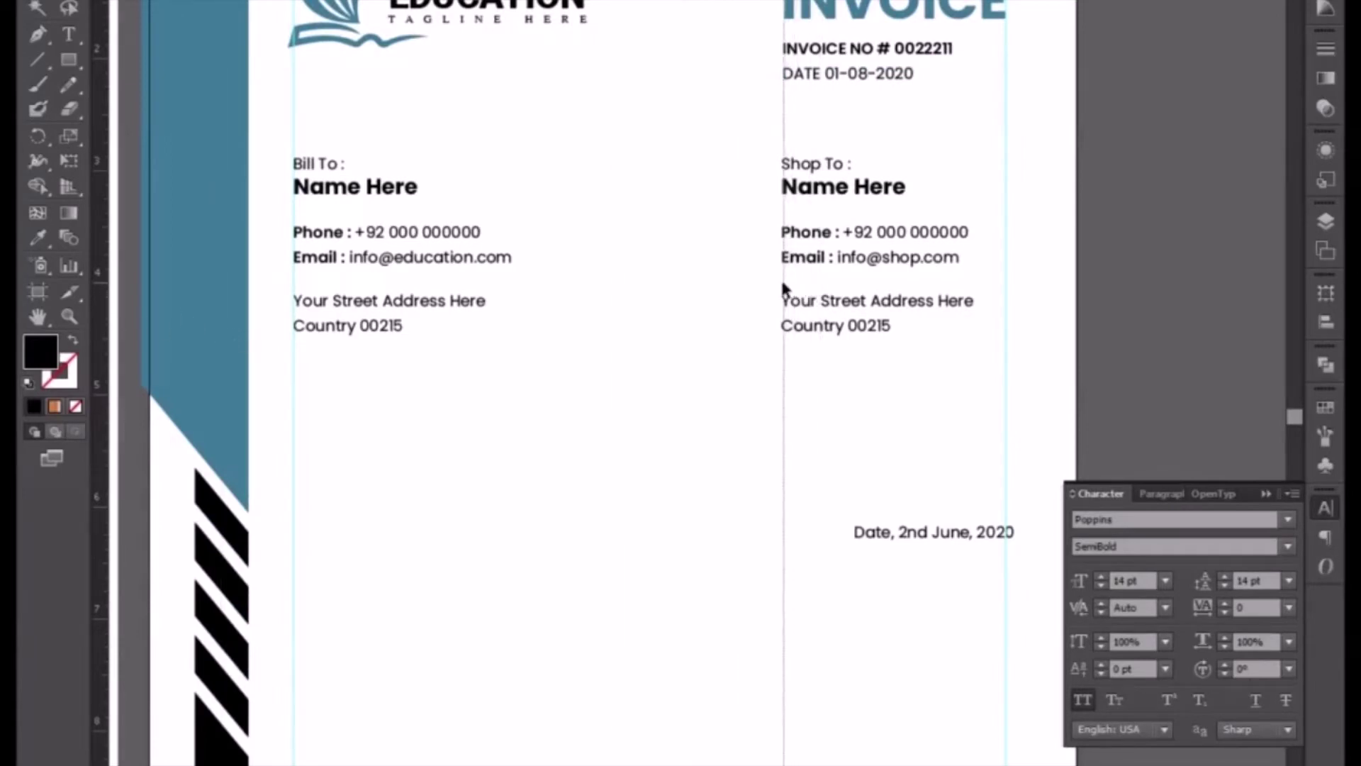
pyautogui.click(819, 193)
pyautogui.moveTo(819, 192); pyautogui.dragTo(821, 193)
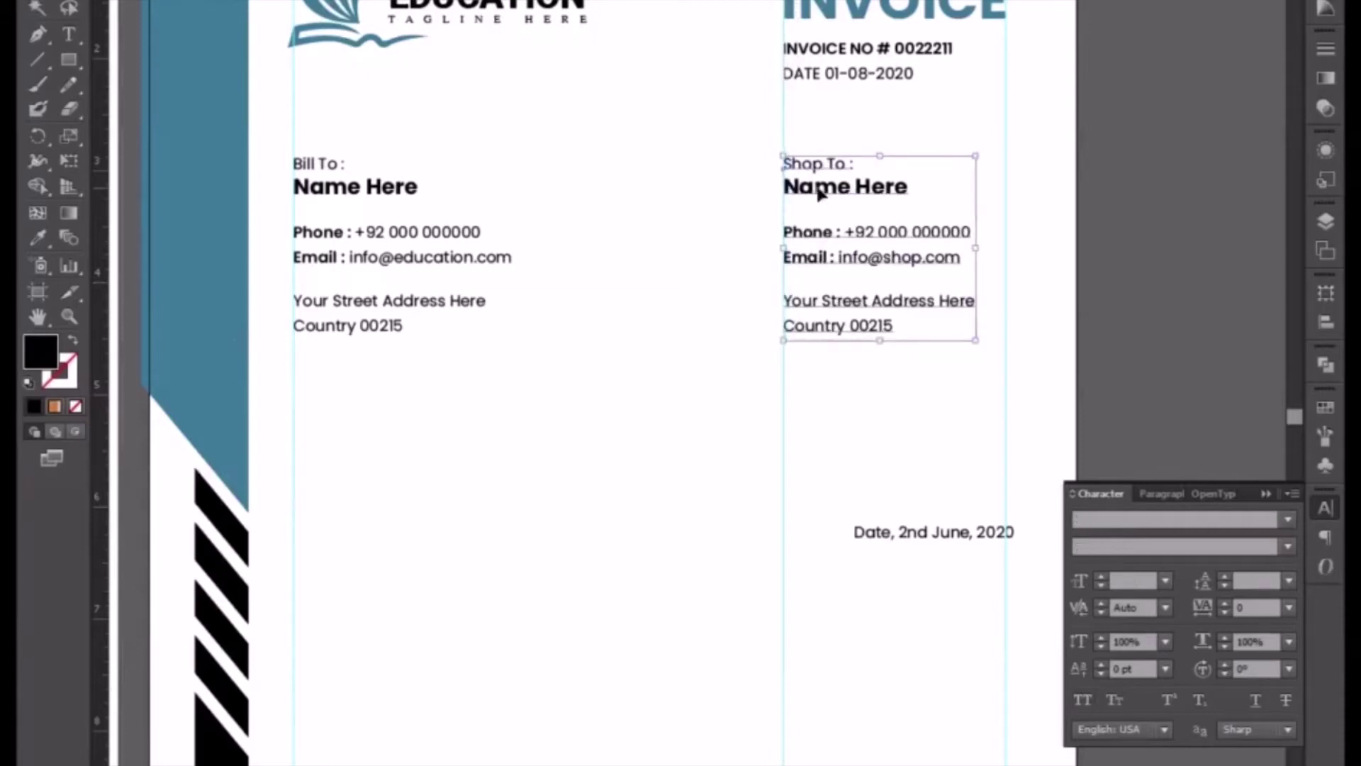
pyautogui.click(799, 460)
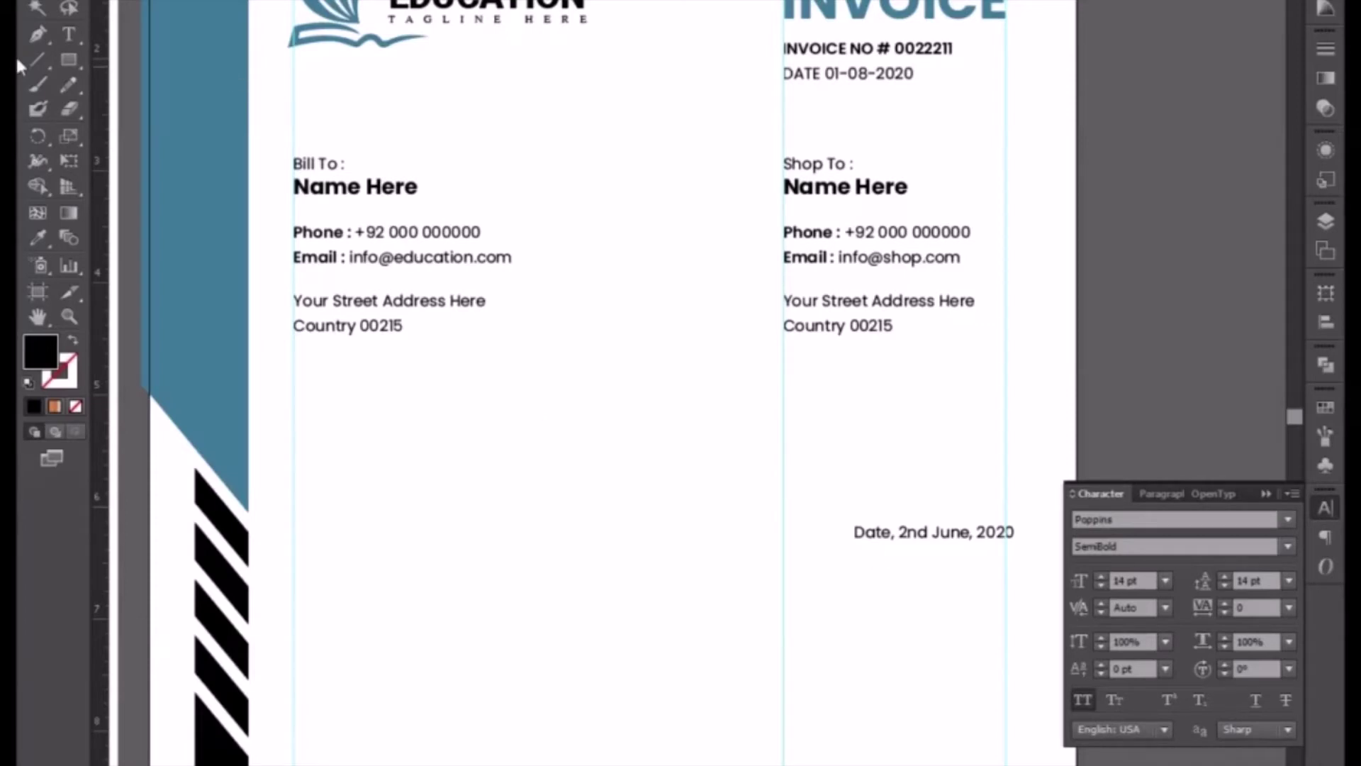
# - Draw a full-width bar under the contact blocks in the logo's blue, and copy the date line left below it
pyautogui.click(68, 60)
pyautogui.moveTo(294, 388); pyautogui.dragTo(1006, 433)
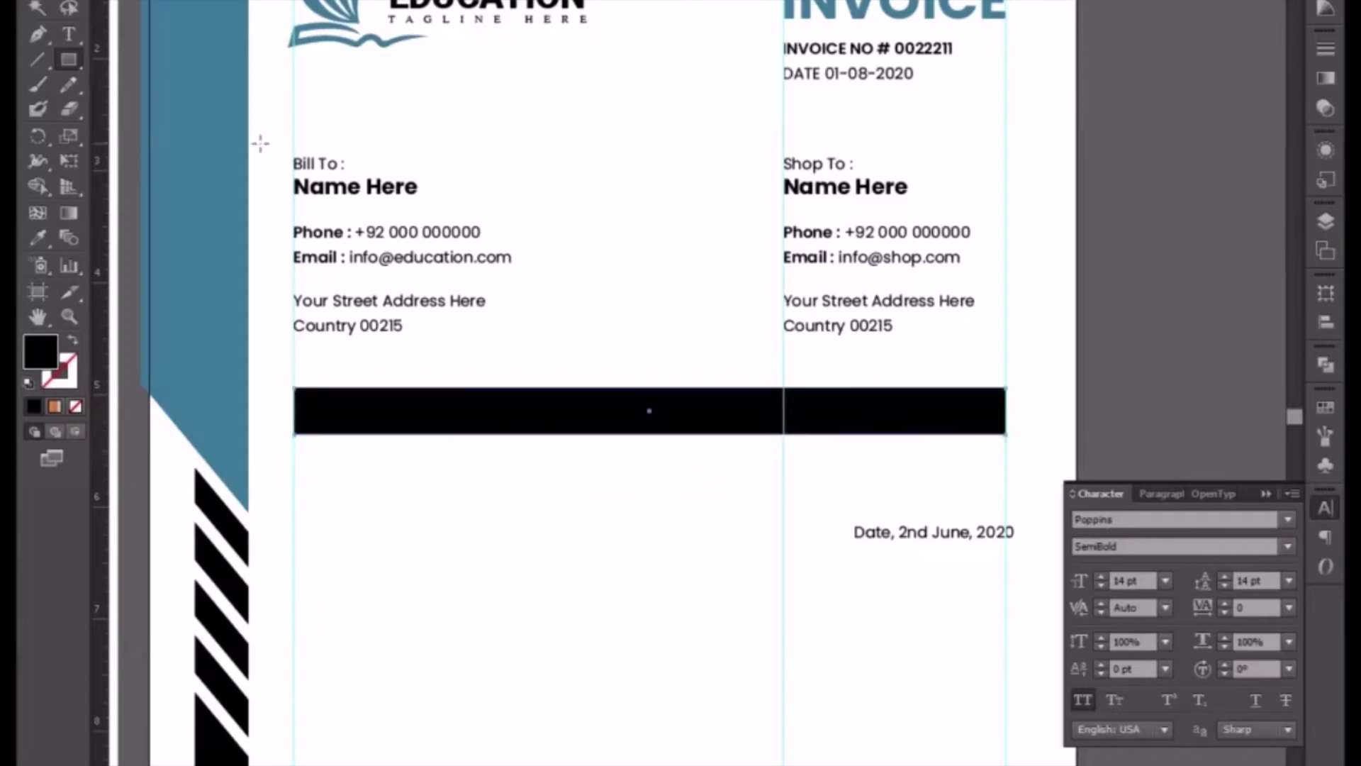
pyautogui.click(37, 9)
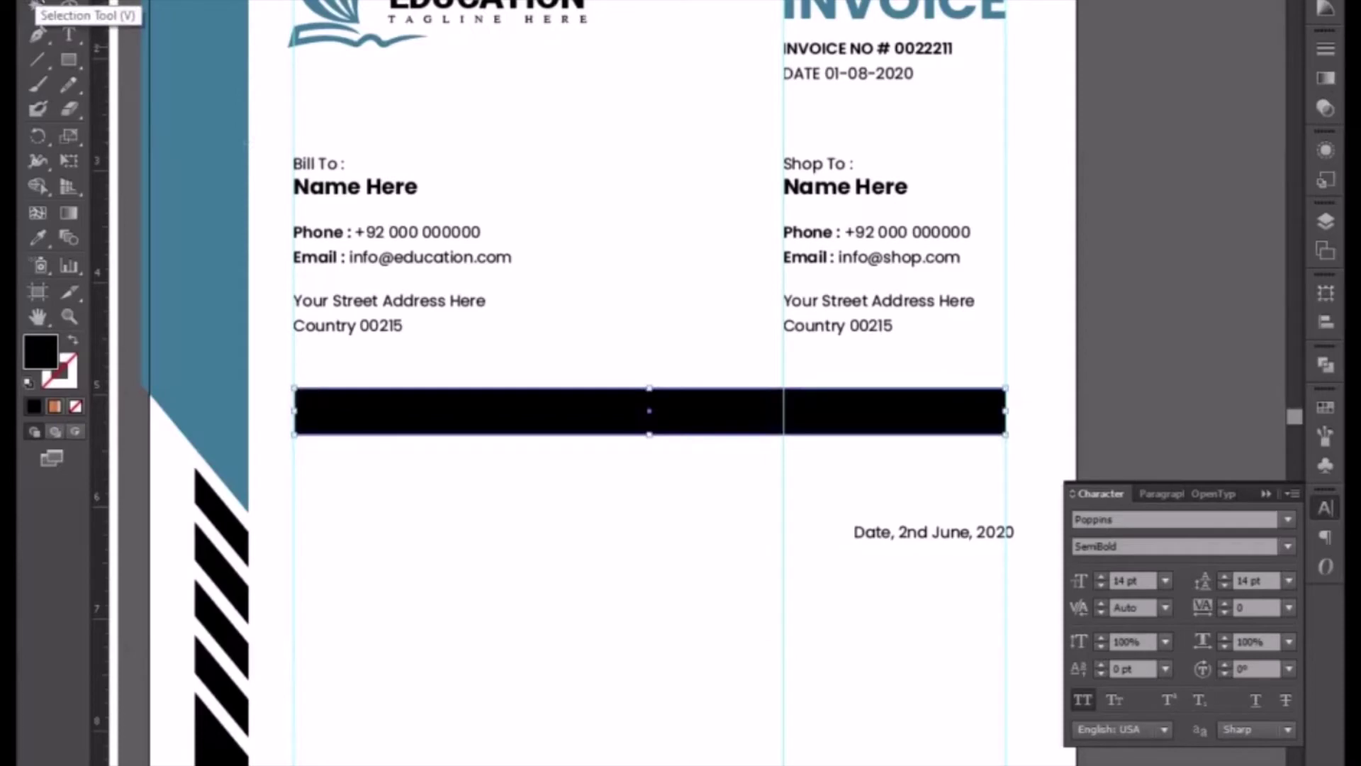
pyautogui.click(37, 238)
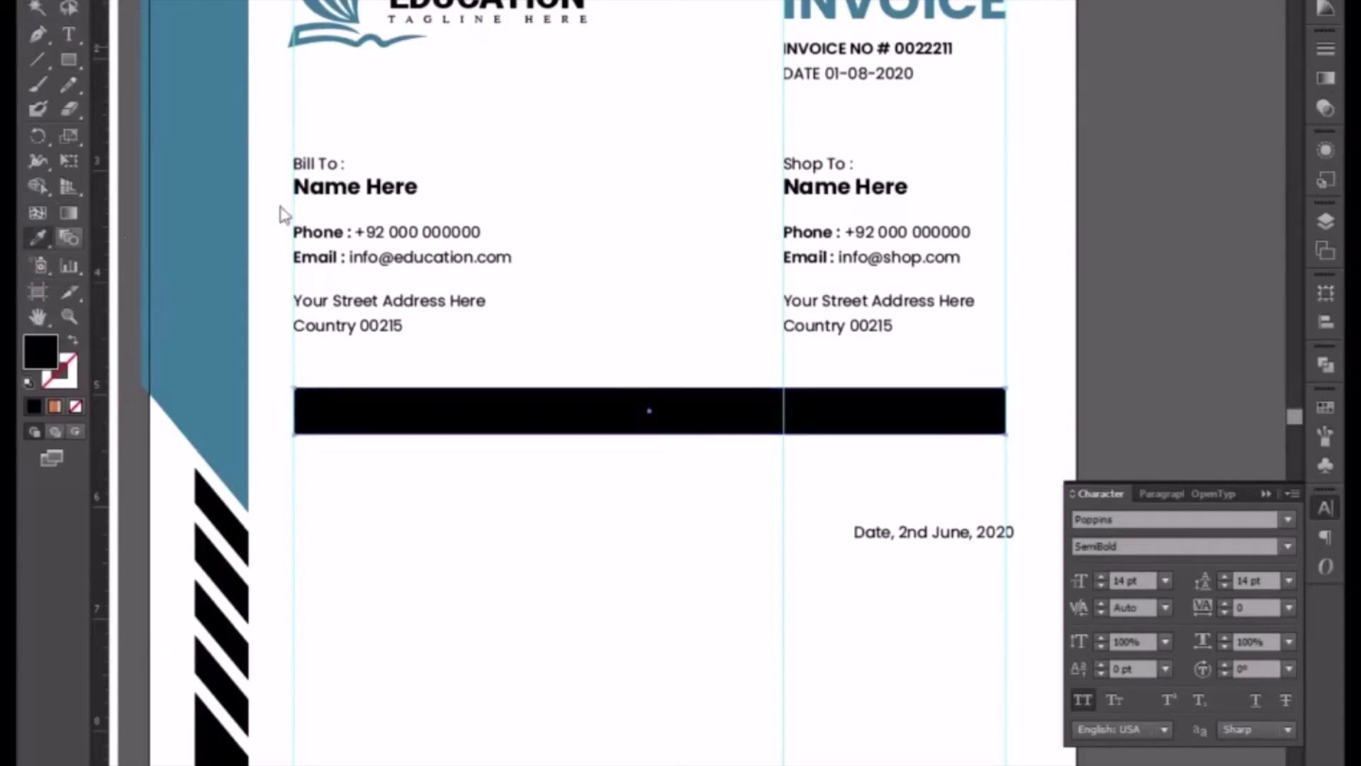
pyautogui.click(344, 10)
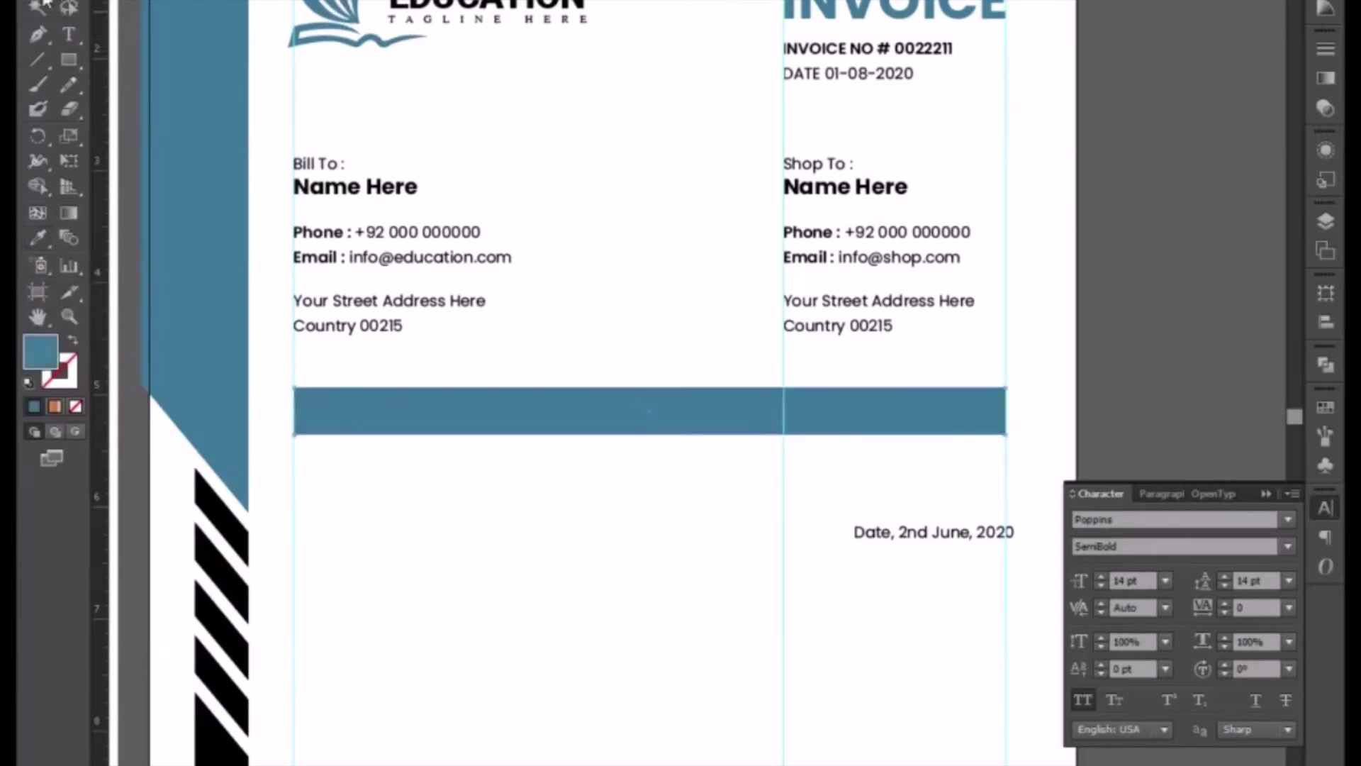
pyautogui.click(933, 544)
pyautogui.moveTo(933, 544); pyautogui.dragTo(557, 499)
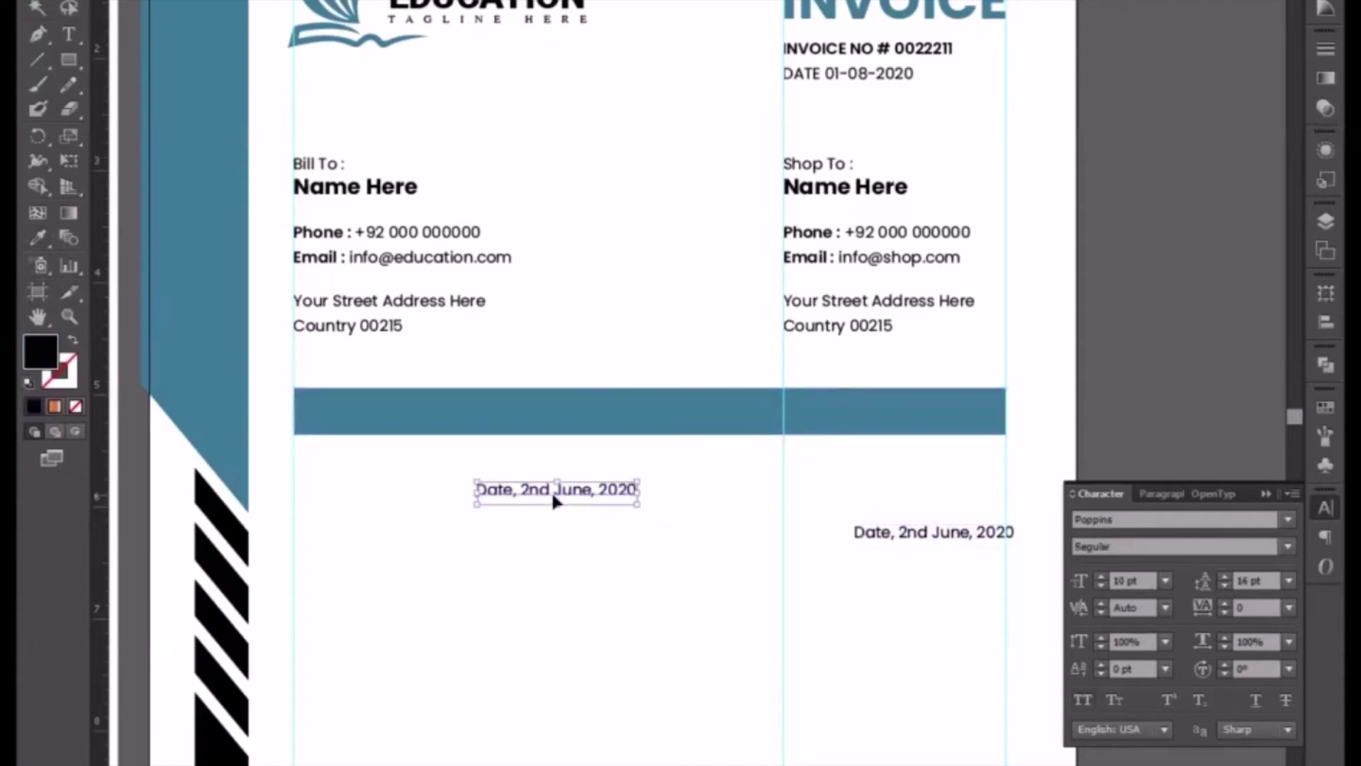
# - Replace the copied text with 'qty', 'product description', 'price', 'total' separated by tabs
pyautogui.doubleClick(553, 494)
pyautogui.hotkey('ctrl', 'a')
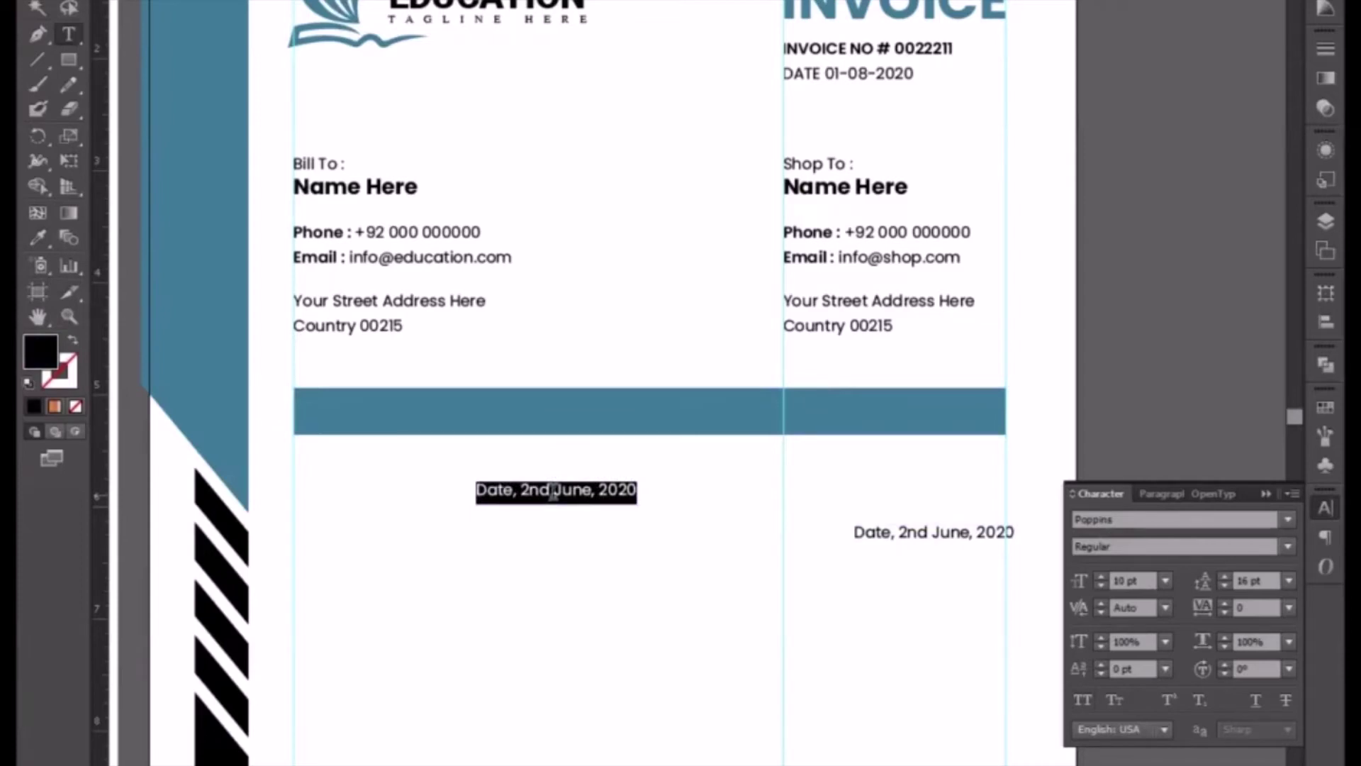
pyautogui.write('q')
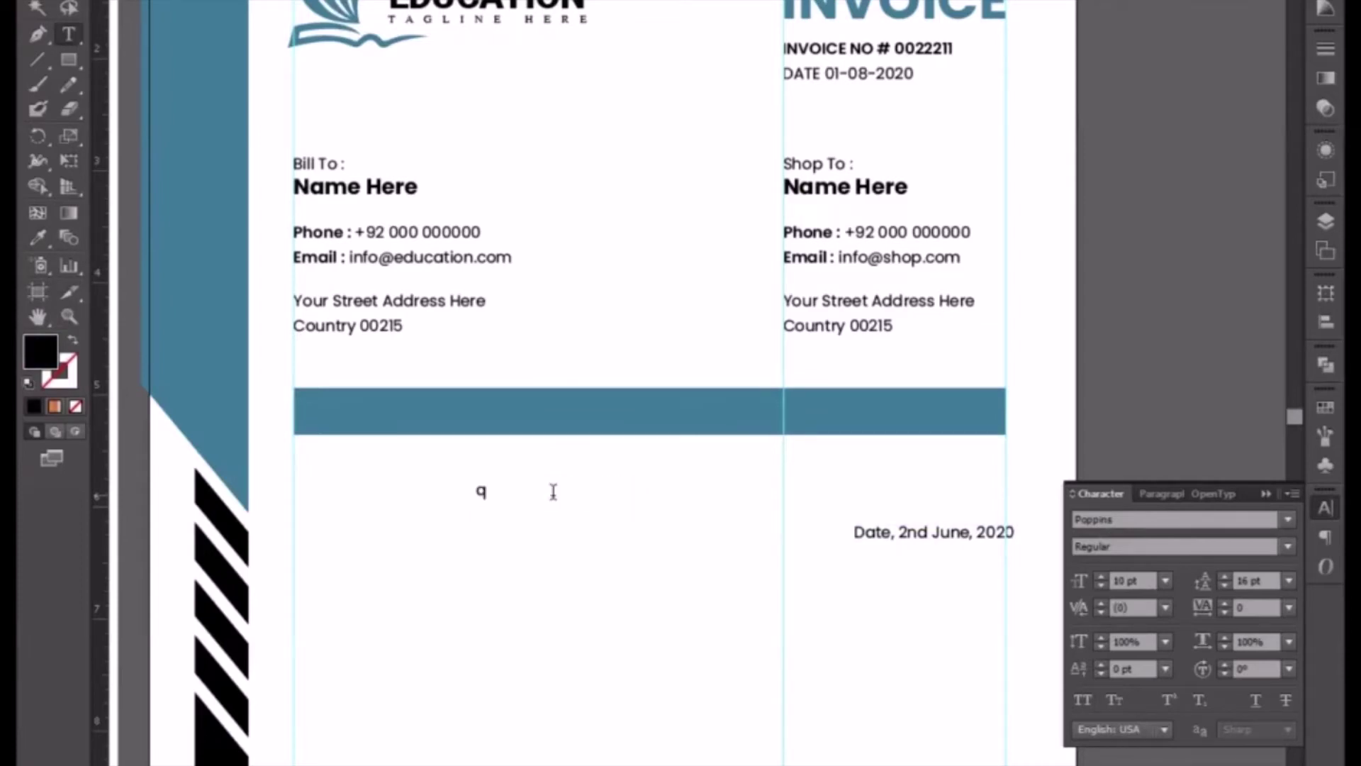
pyautogui.write('r')
pyautogui.press('BackSpace')
pyautogui.write('ty')
pyautogui.press('Tab')
pyautogui.write('desc')
pyautogui.write('ription')
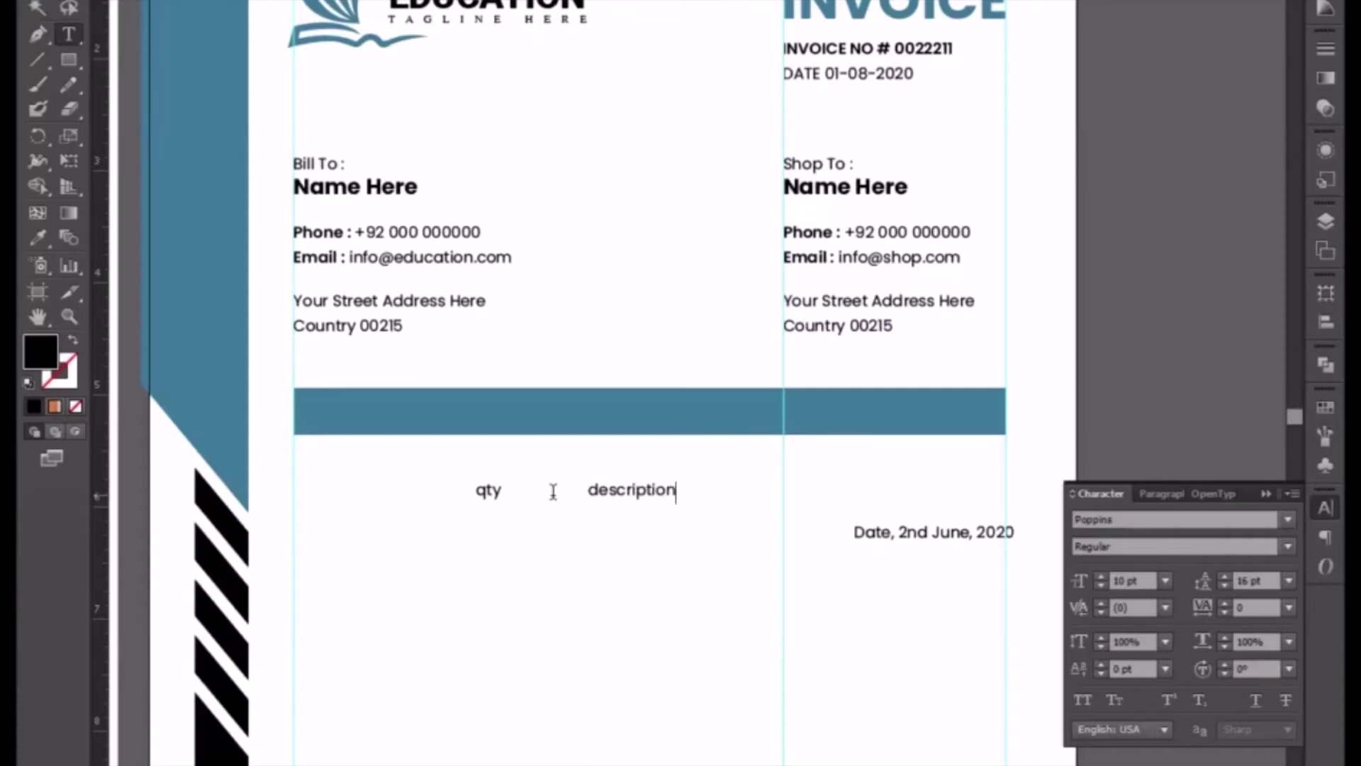
pyautogui.click(586, 490)
pyautogui.write('prod')
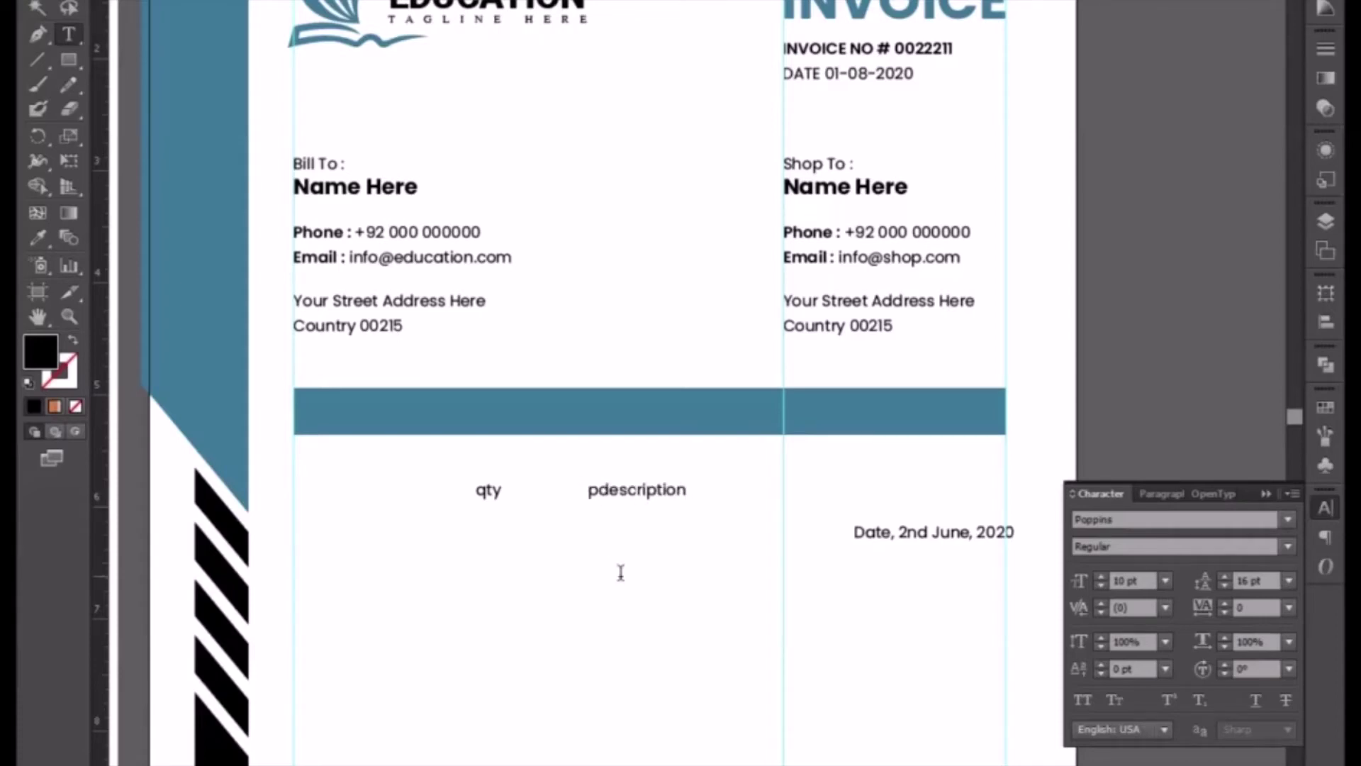
pyautogui.write('uct')
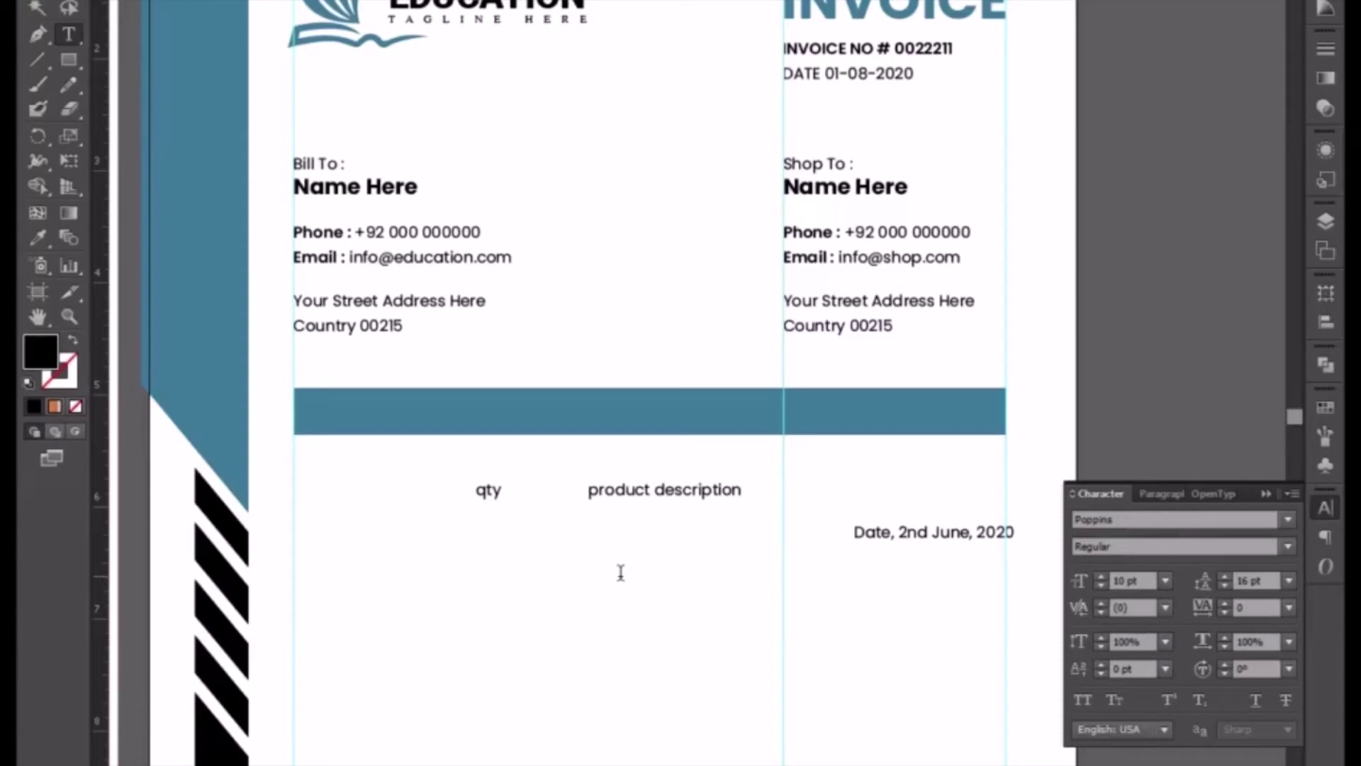
pyautogui.press('Tab')
pyautogui.write('price')
pyautogui.press('BackSpace')
pyautogui.write('e total')
pyautogui.press('Escape')
# - Set the header to All Caps and SemiBold, and move it onto the blue bar
pyautogui.click(1081, 699)
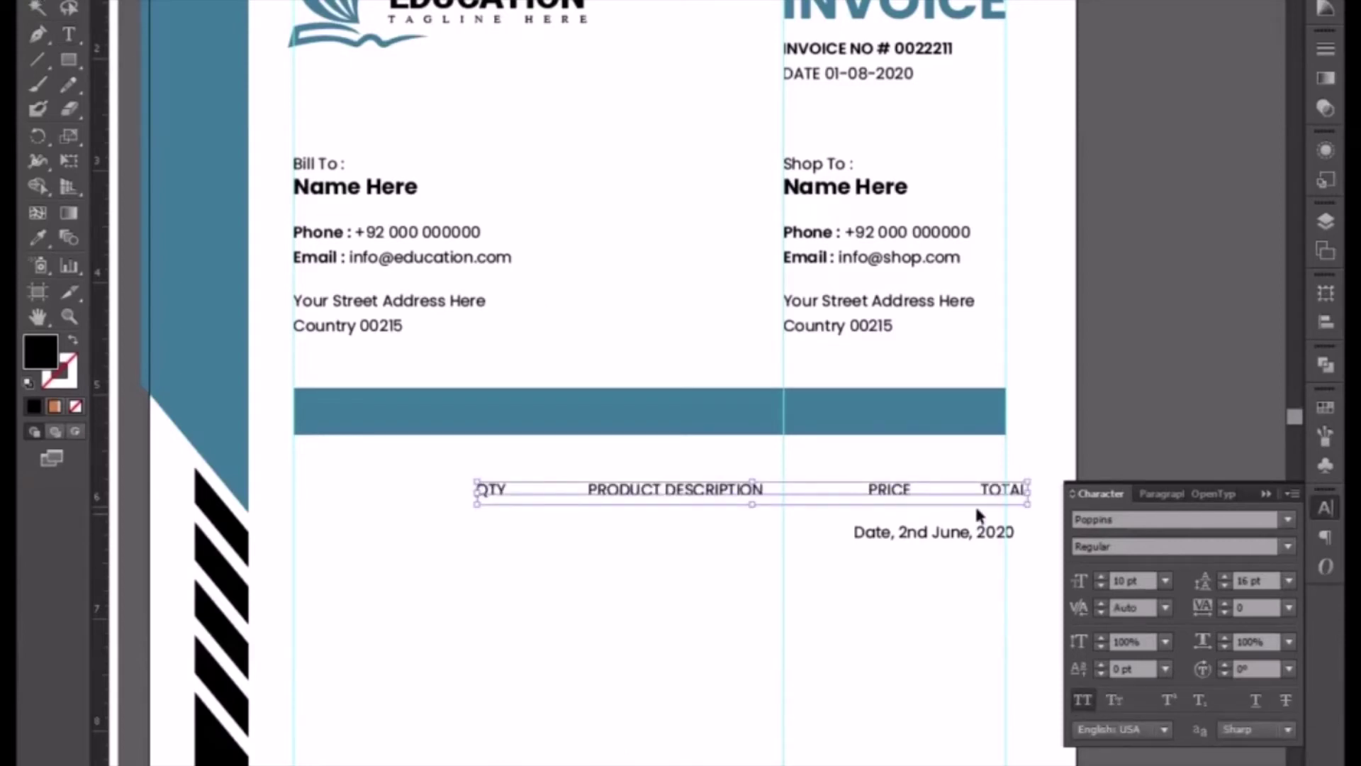
pyautogui.click(1289, 546)
pyautogui.click(1172, 365)
pyautogui.moveTo(899, 499); pyautogui.dragTo(727, 409)
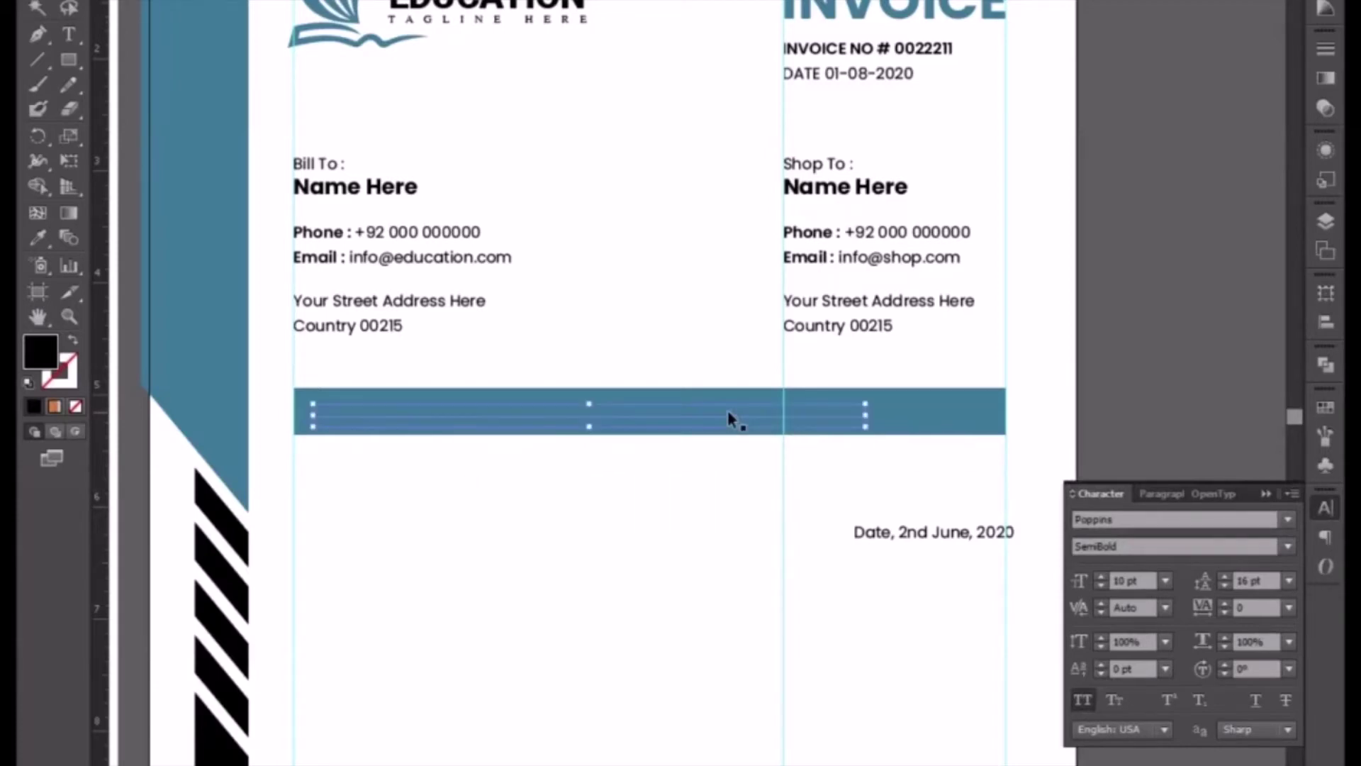
# - Bring the header text in front of the blue bar
pyautogui.rightClick(730, 419)
pyautogui.moveTo(831, 610)
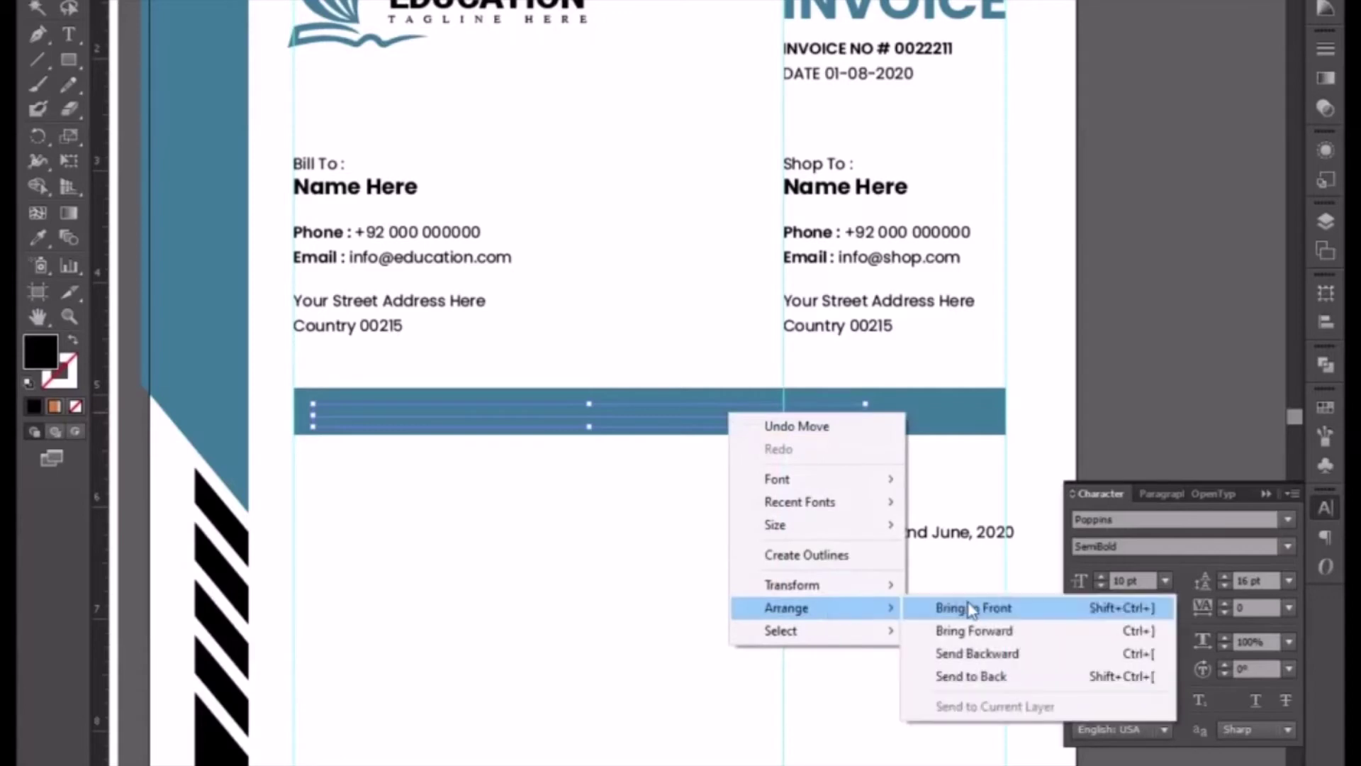
pyautogui.click(959, 607)
# - Shift the later labels right with a tab and nudge the header text onto the guide
pyautogui.doubleClick(428, 412)
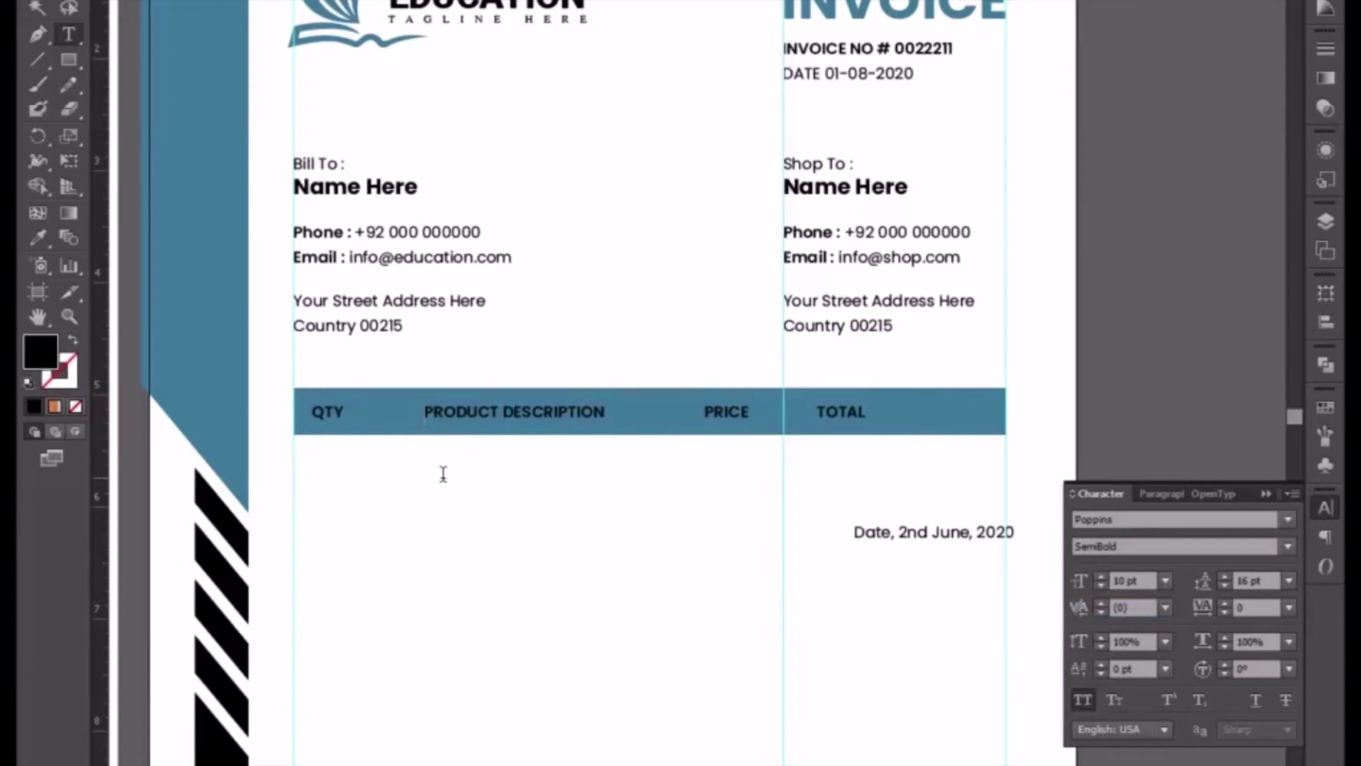
pyautogui.press('Tab')
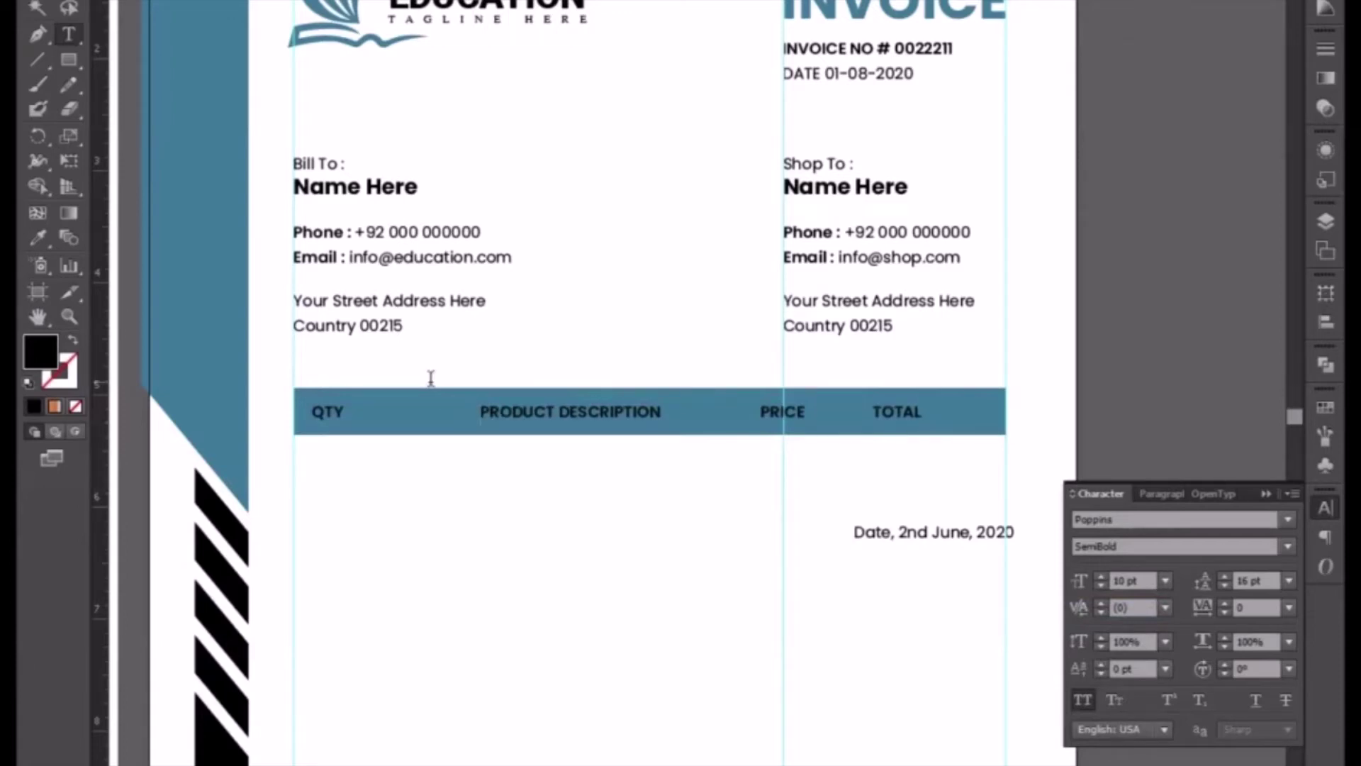
pyautogui.click(41, 5)
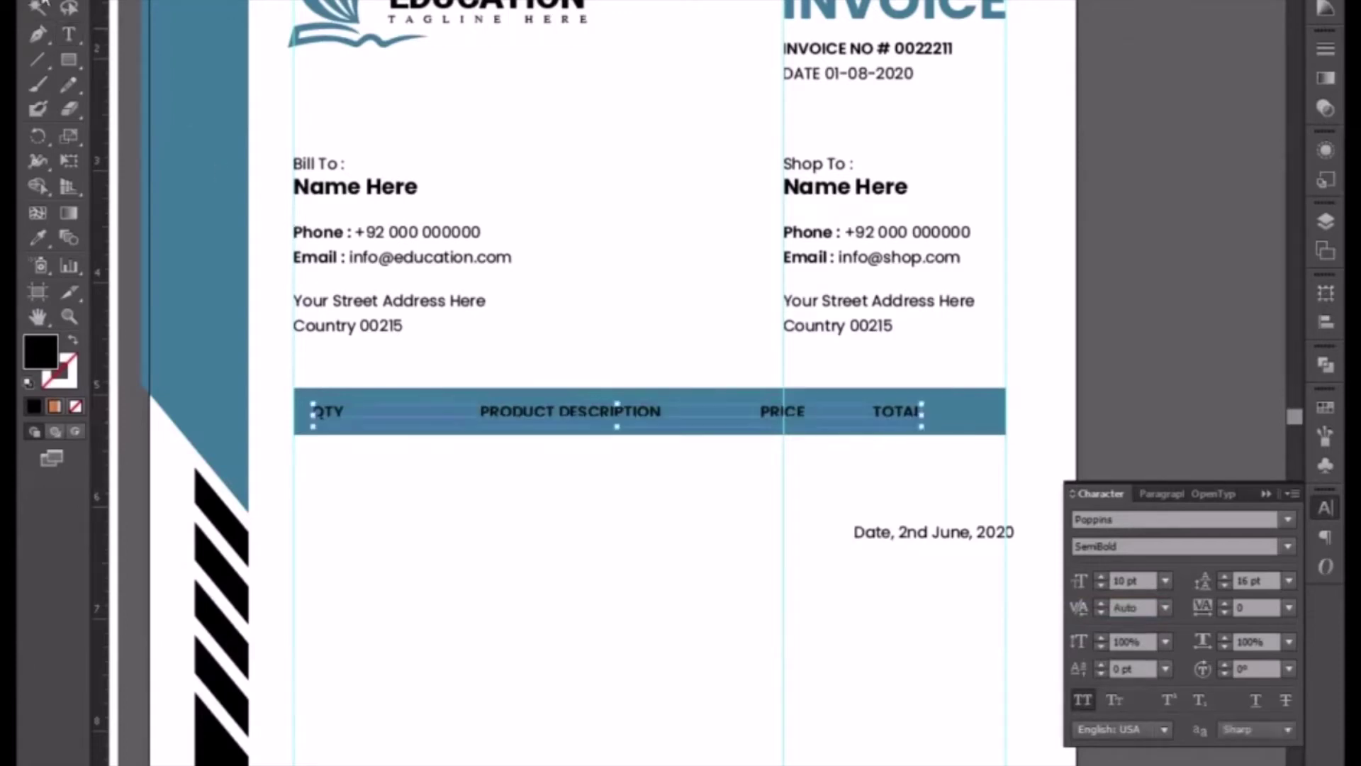
pyautogui.hotkey('shift', 'Left')
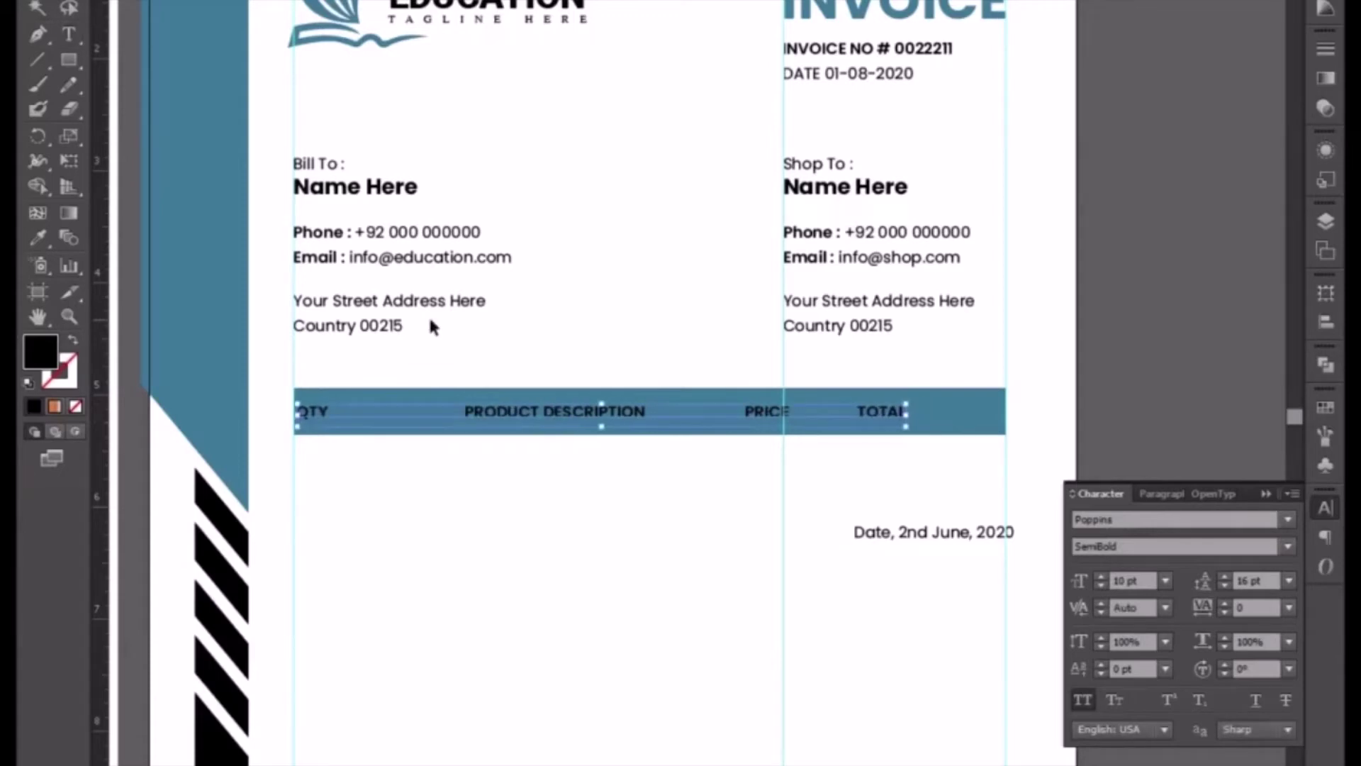
pyautogui.press('Left')
pyautogui.press('Left')
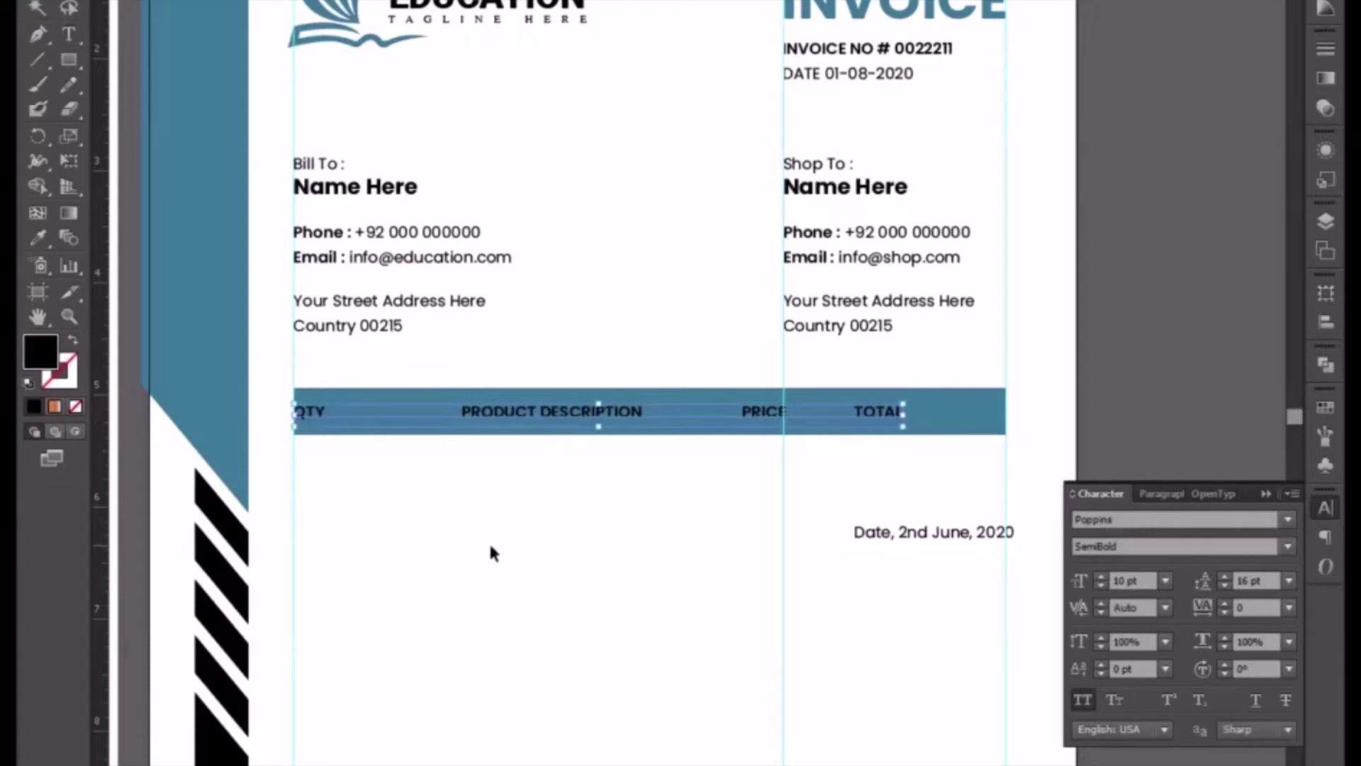
pyautogui.click(489, 543)
pyautogui.doubleClick(462, 416)
pyautogui.press('Tab')
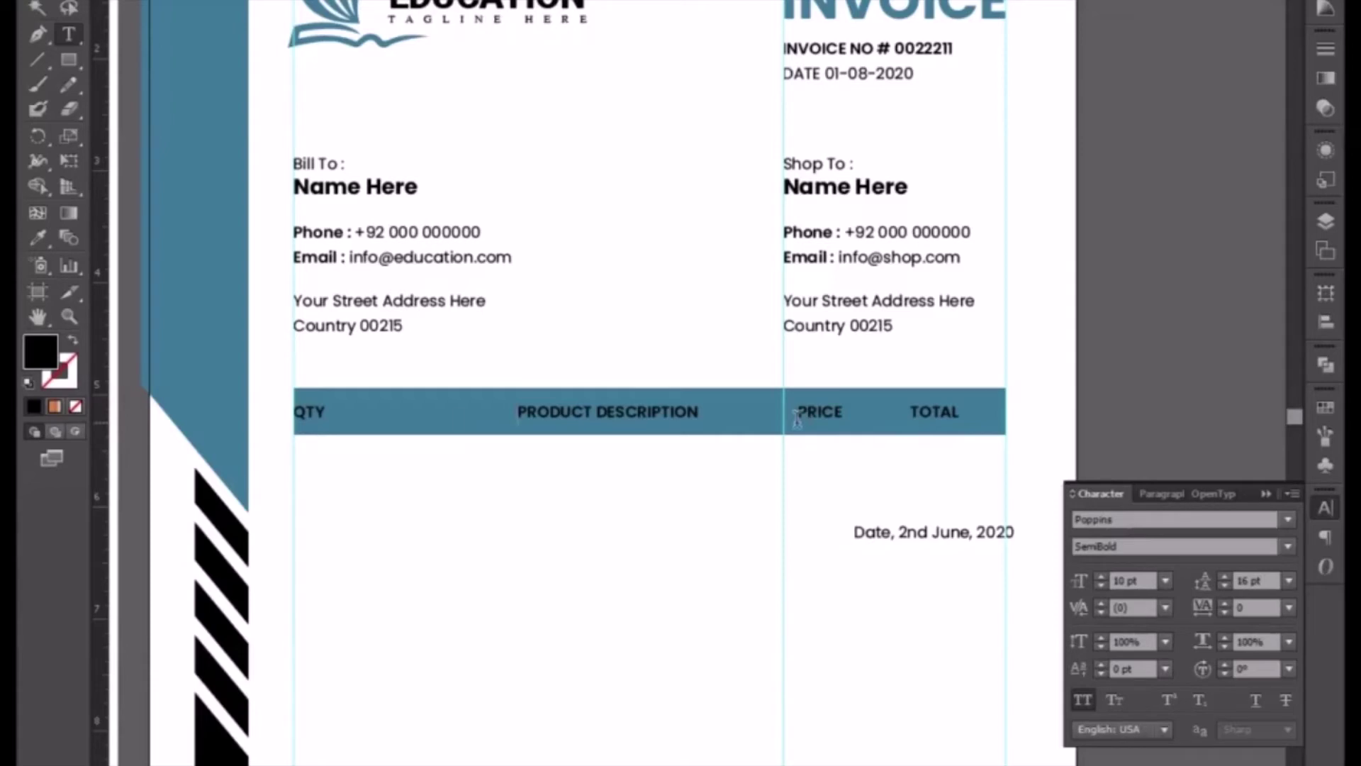
pyautogui.press('BackSpace')
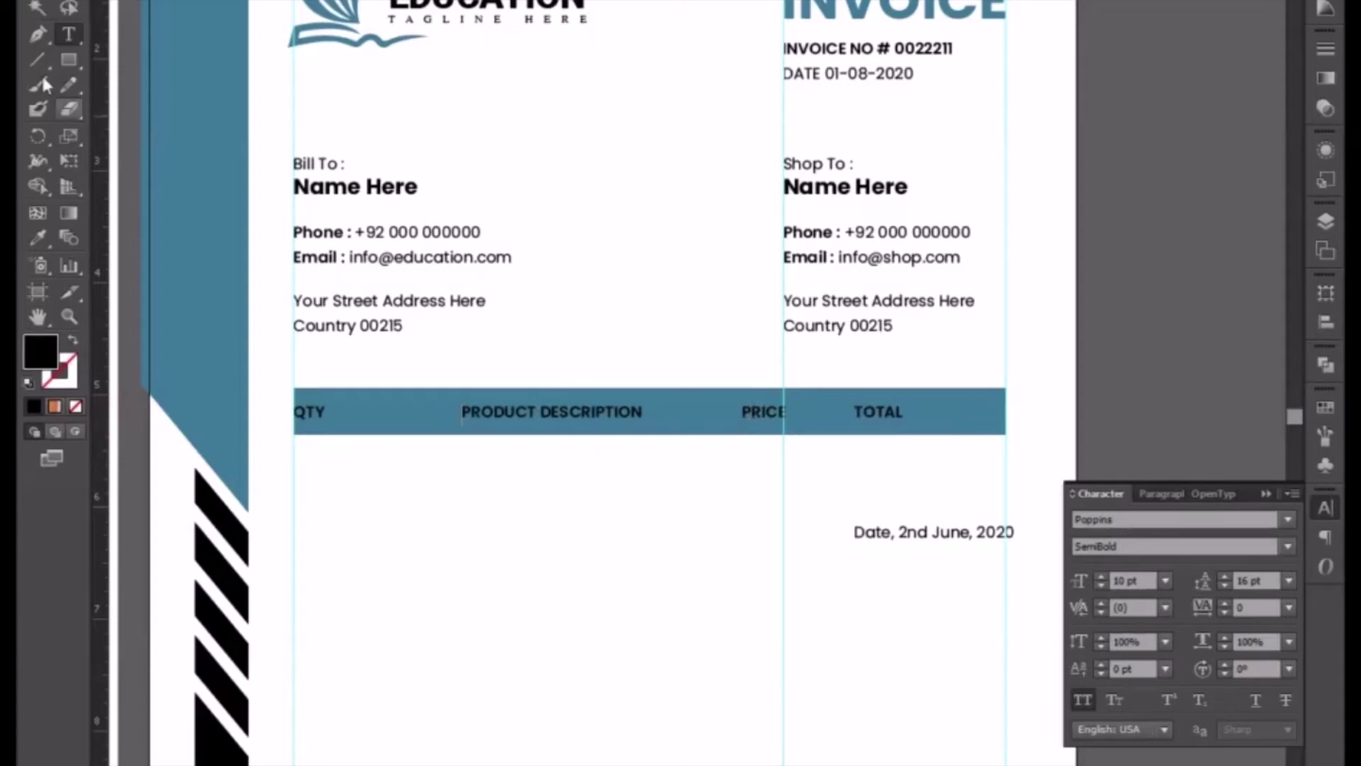
# - Increase the header text size to 12 pt
pyautogui.click(38, 0)
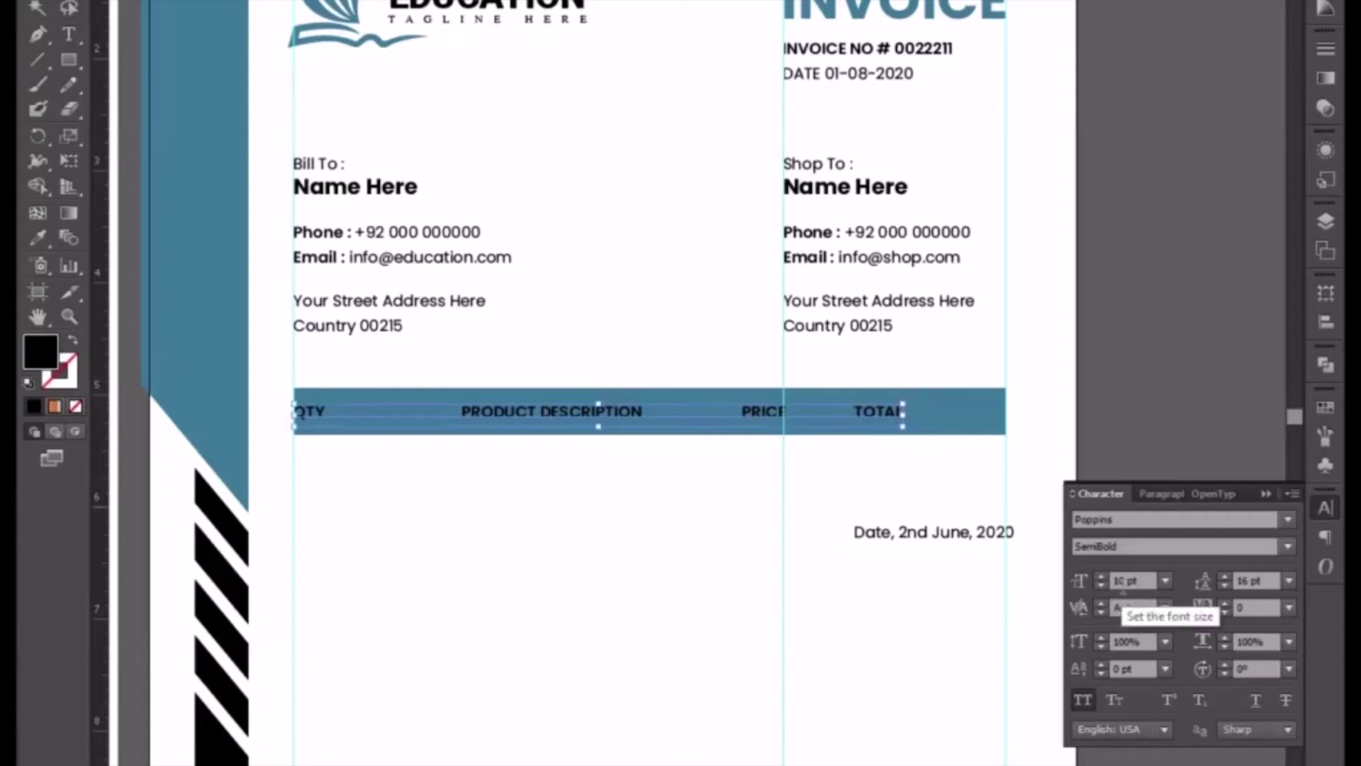
pyautogui.click(1101, 575)
pyautogui.click(1100, 576)
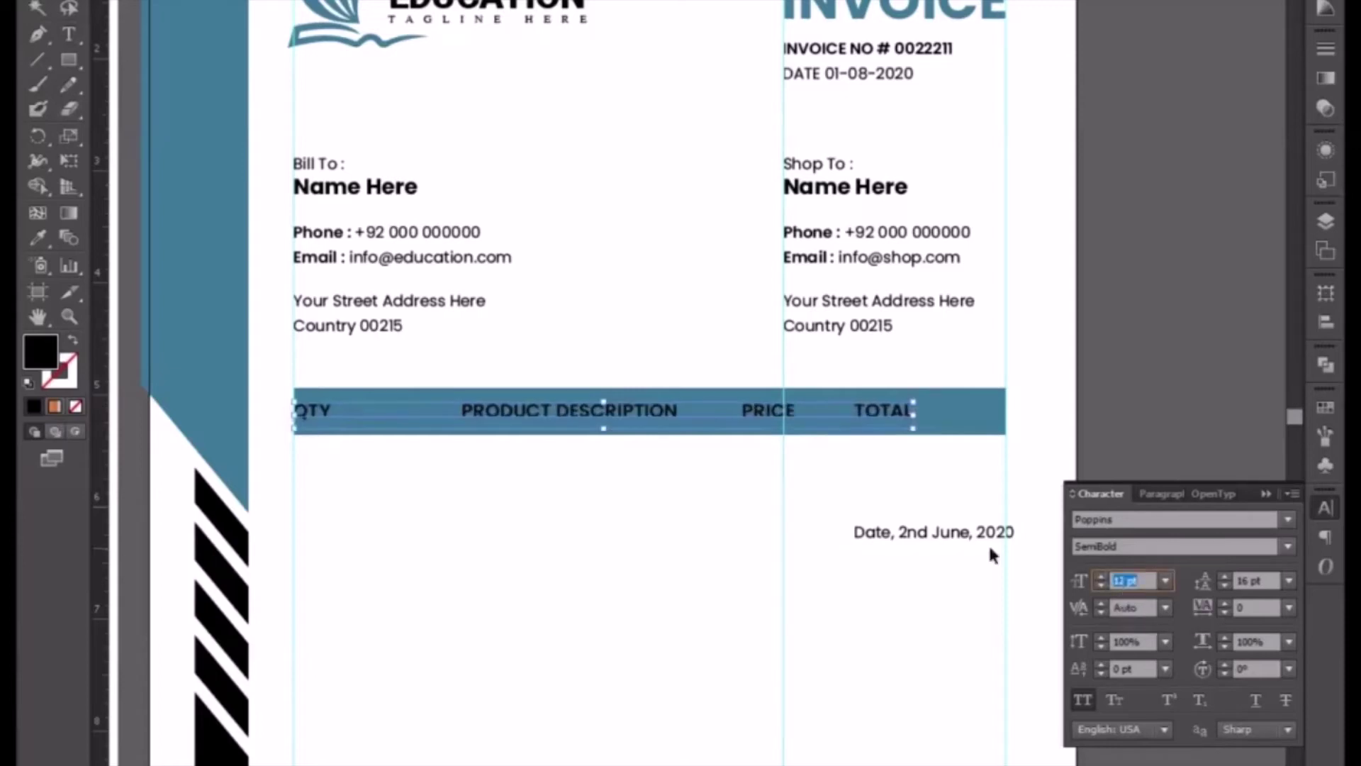
# - Re-space the tabs so PRICE starts at the column guide and TOTAL sits flush right
pyautogui.doubleClick(742, 419)
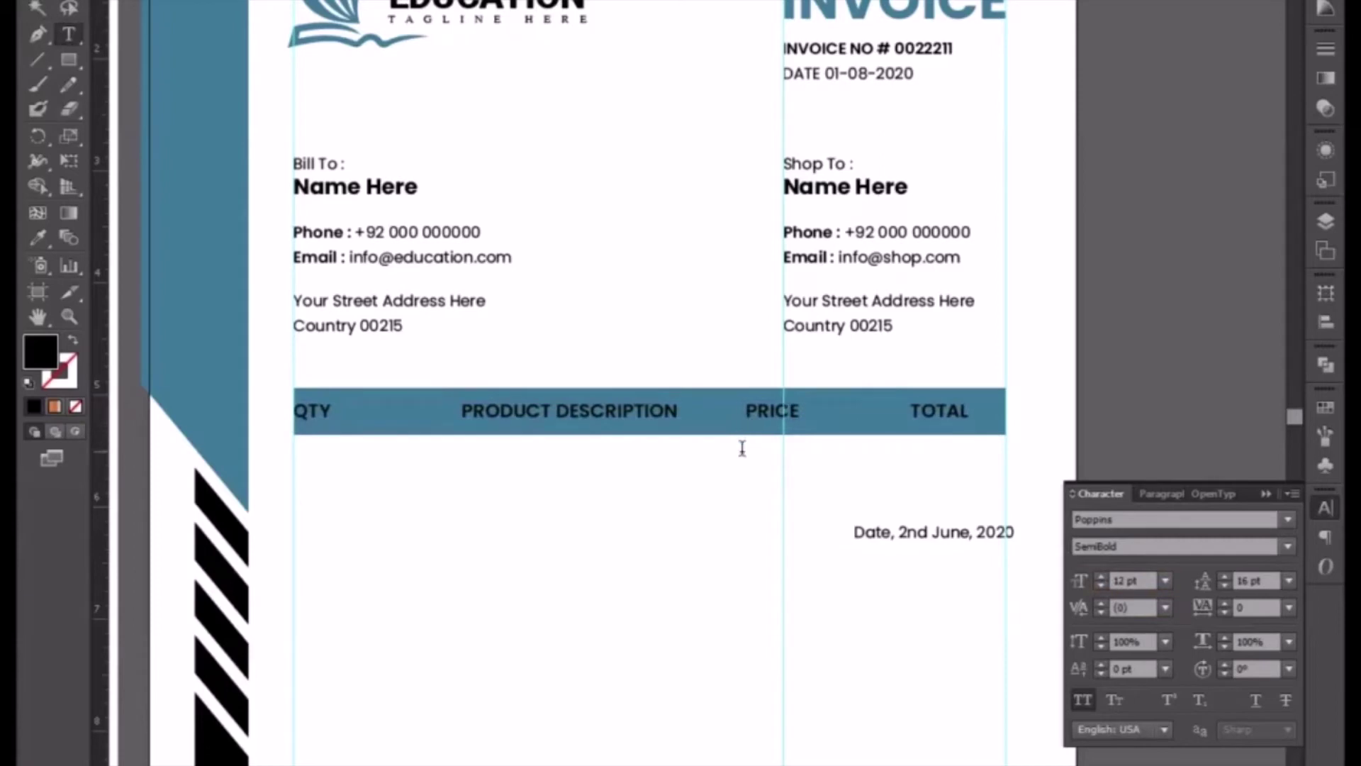
pyautogui.press('BackSpace')
pyautogui.press('Tab')
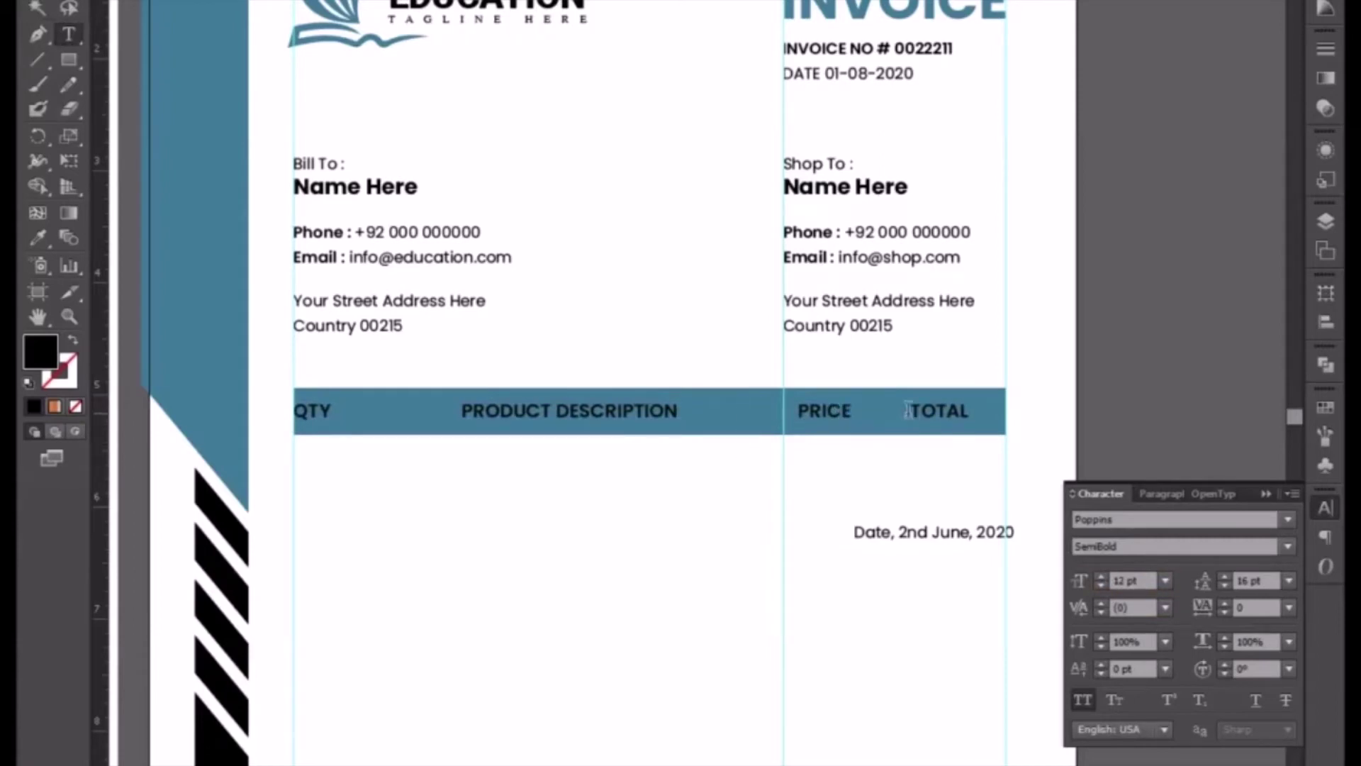
pyautogui.press('Tab')
pyautogui.press('BackSpace')
pyautogui.click(38, 7)
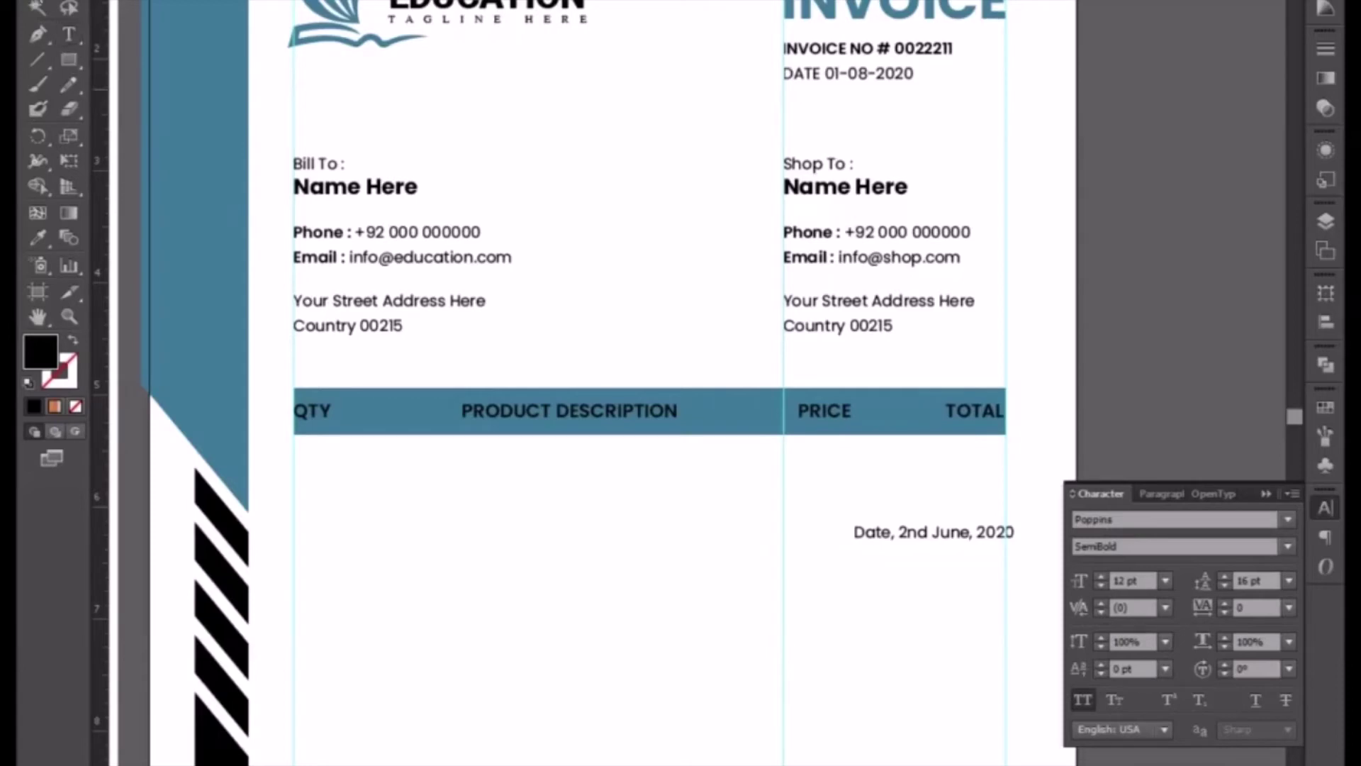
# - Make the header labels white by sampling the page colour
pyautogui.click(39, 238)
pyautogui.click(384, 527)
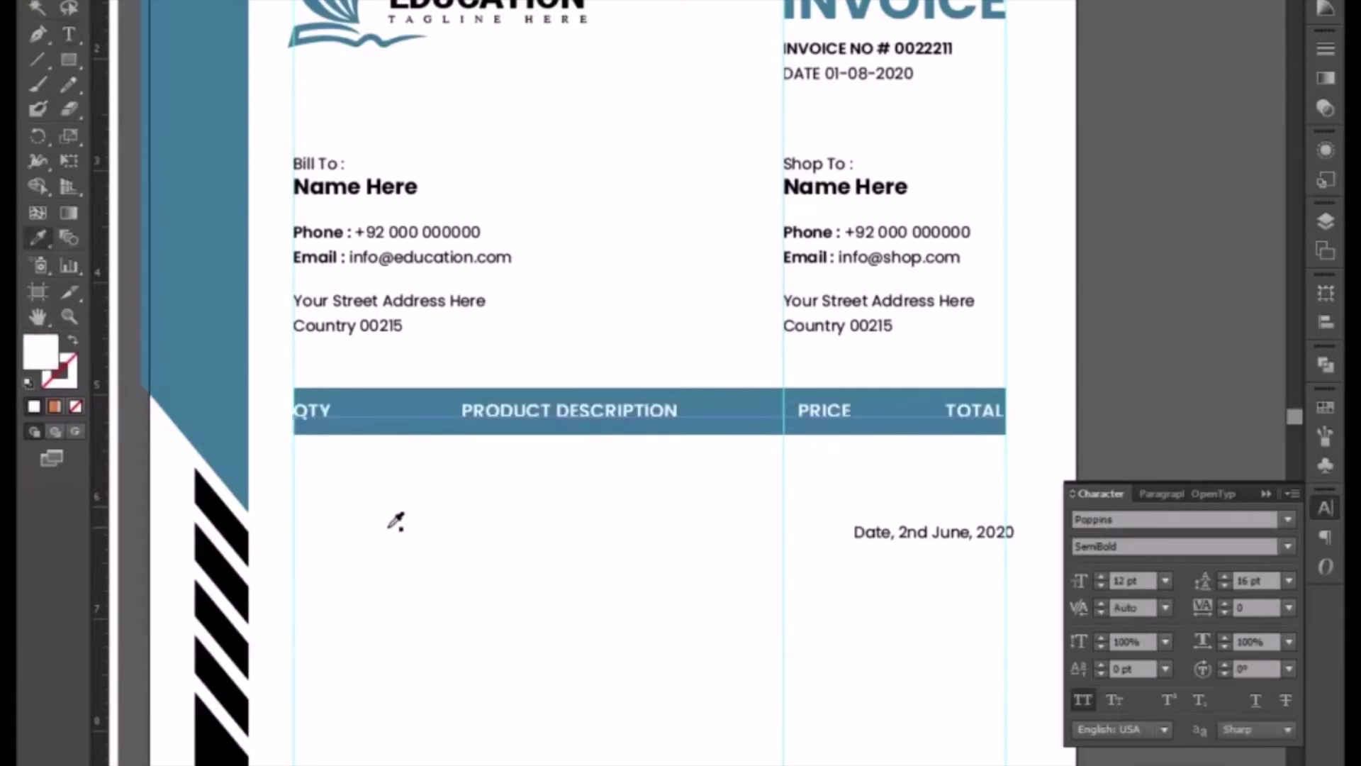
pyautogui.click(36, 8)
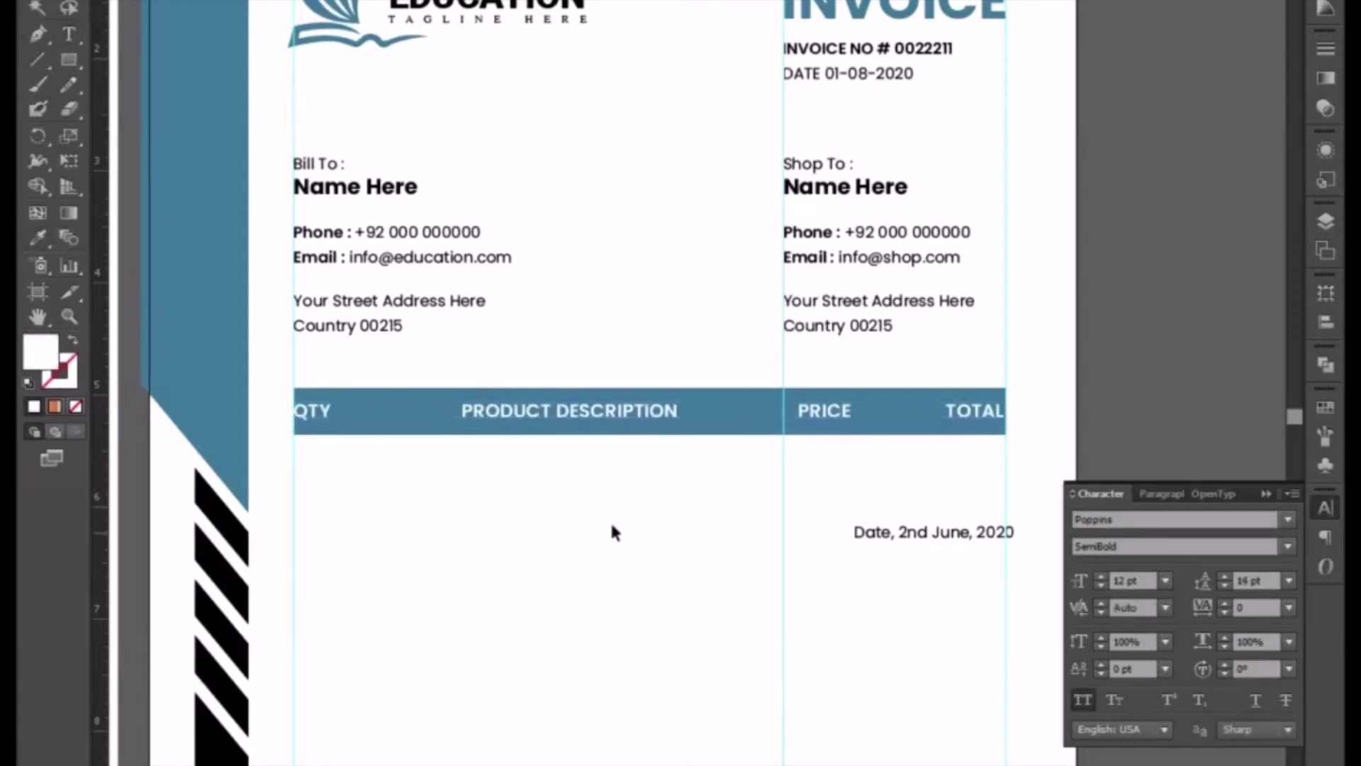
# - Centre the header labels vertically within the blue bar, using the bar as alignment reference
pyautogui.moveTo(609, 525); pyautogui.dragTo(560, 375)
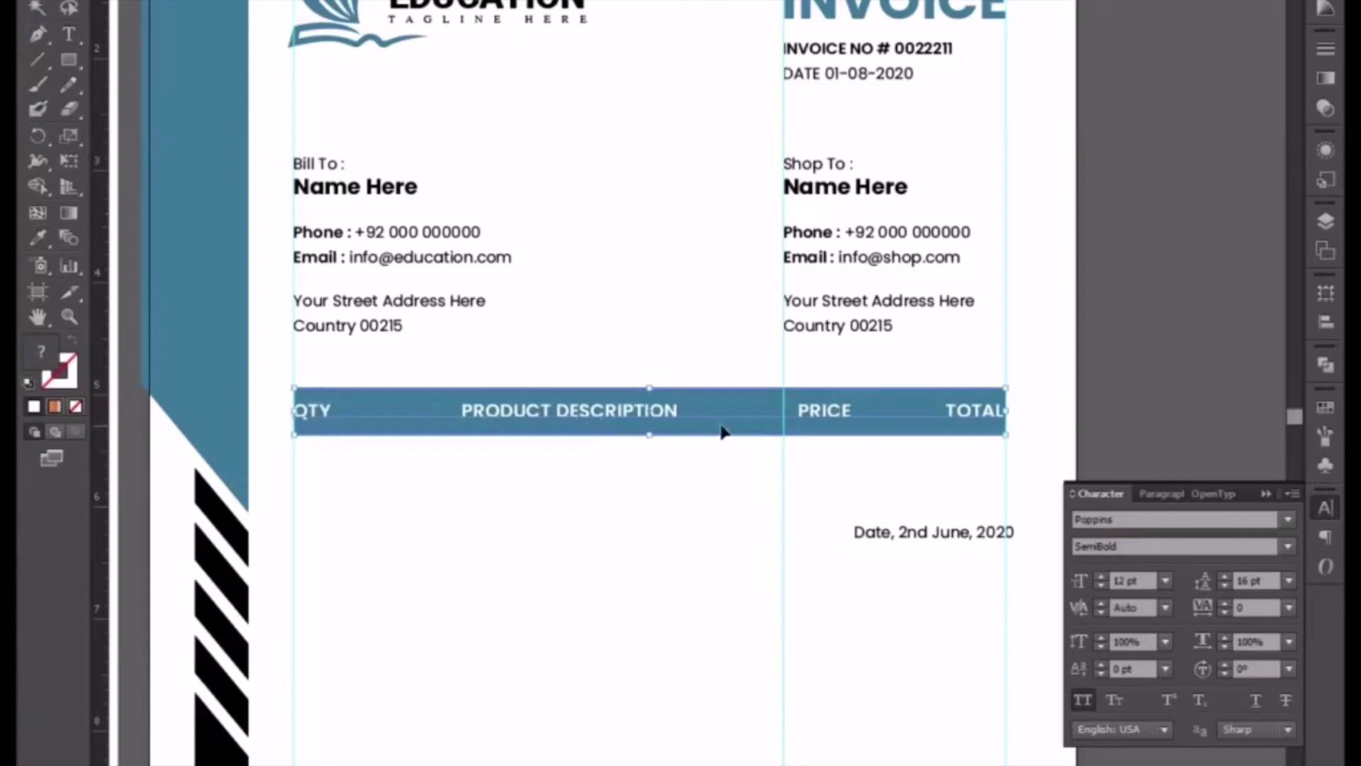
pyautogui.hotkey('ctrl', 'shift', 'o')
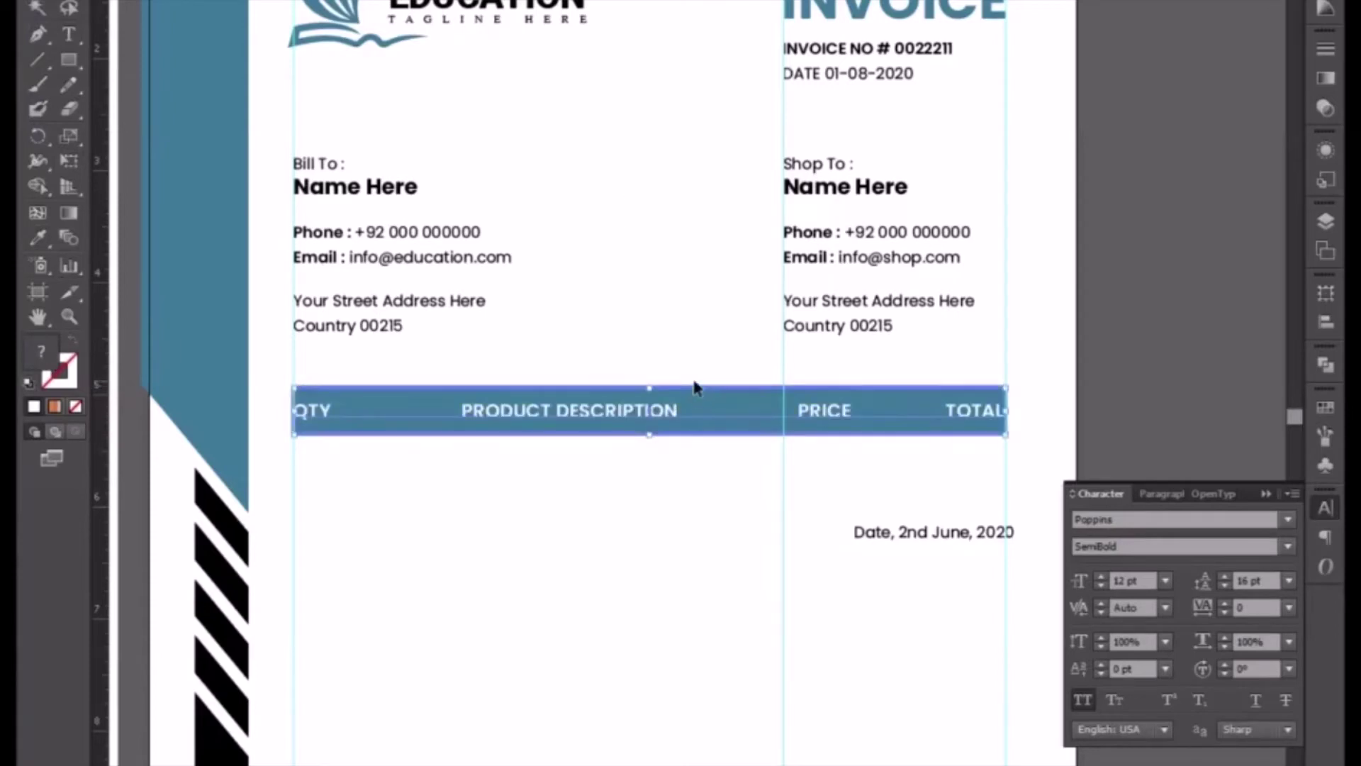
pyautogui.click(801, 14)
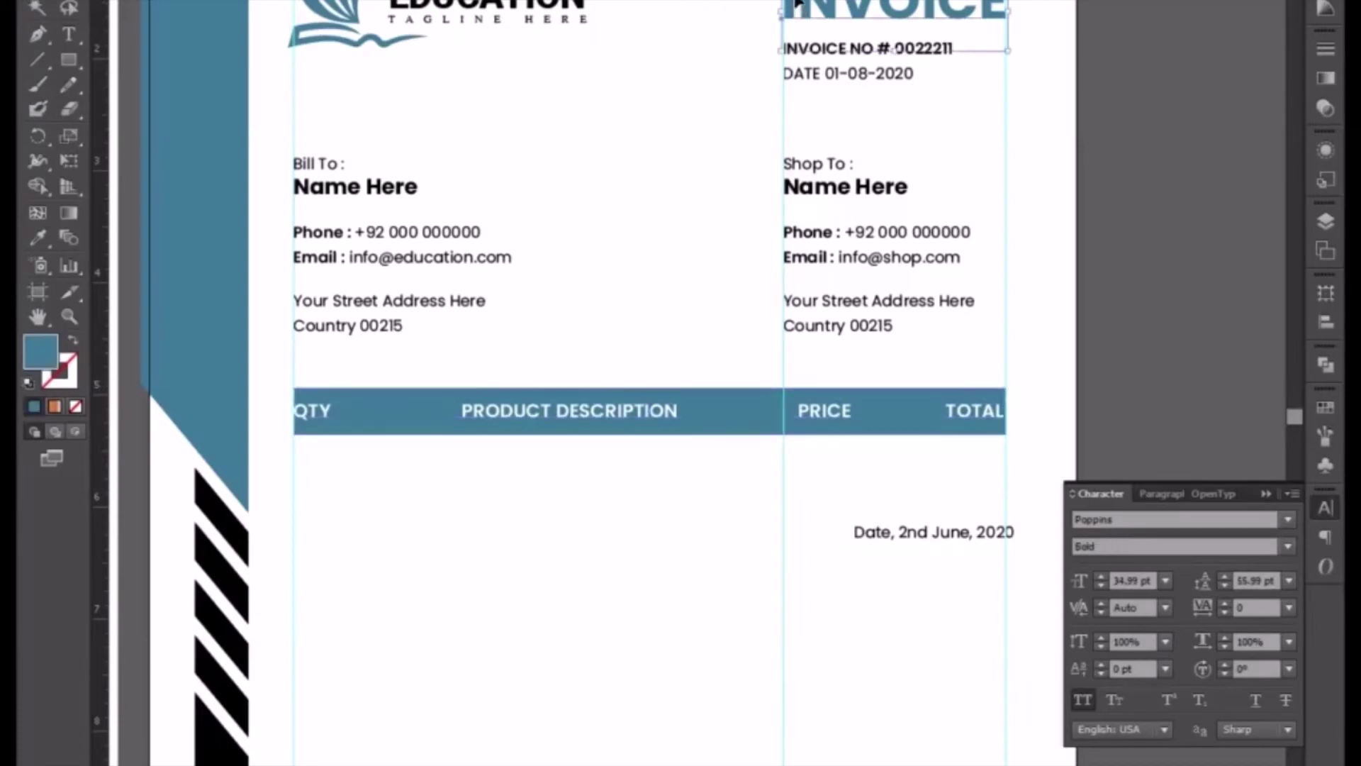
pyautogui.moveTo(567, 363); pyautogui.dragTo(626, 485)
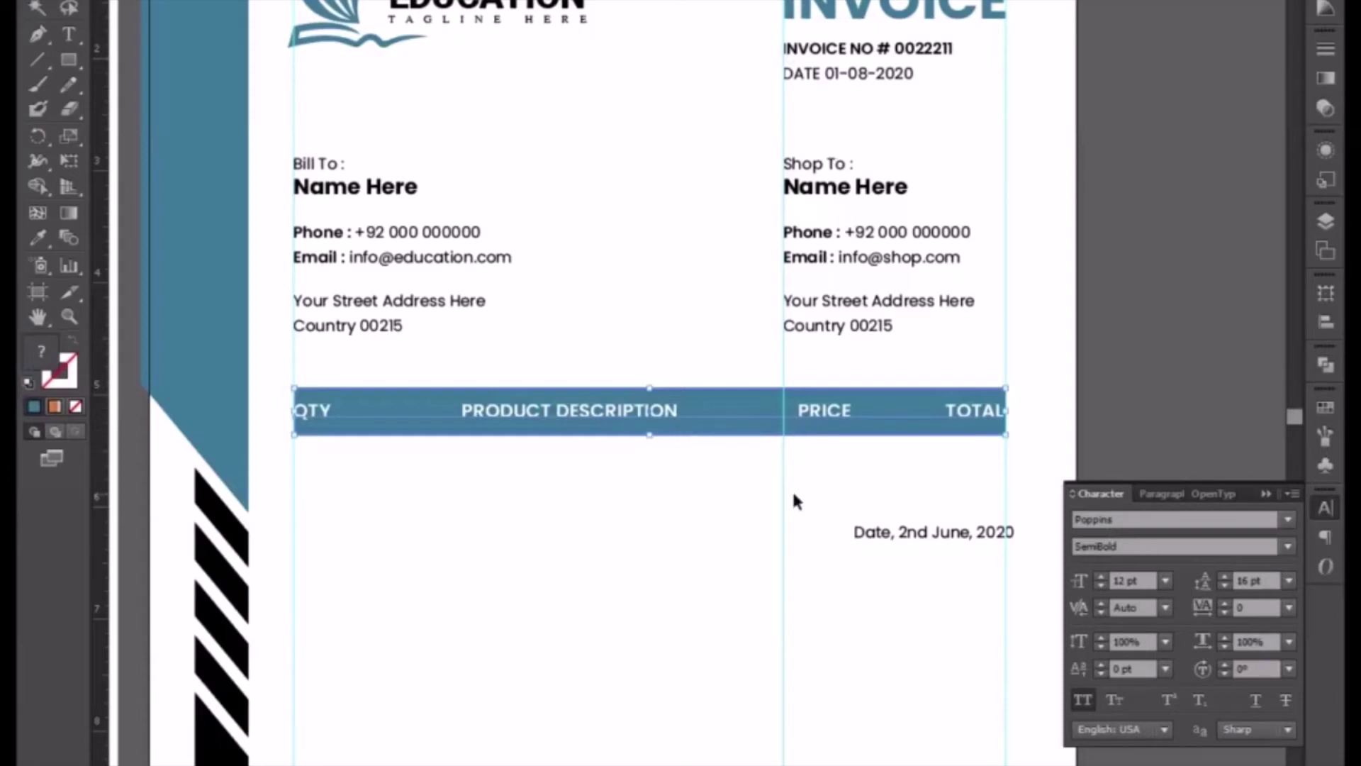
pyautogui.click(691, 391)
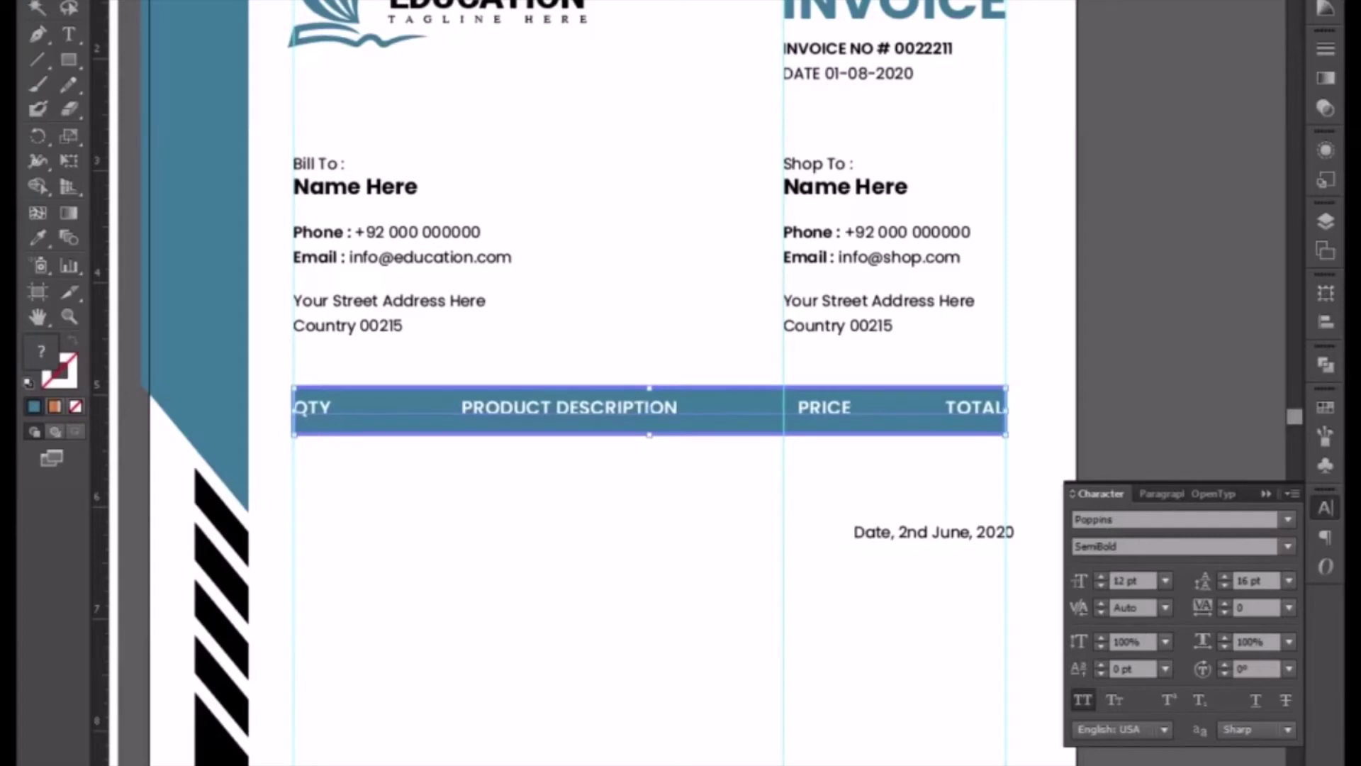
pyautogui.click(618, 512)
pyautogui.click(586, 412)
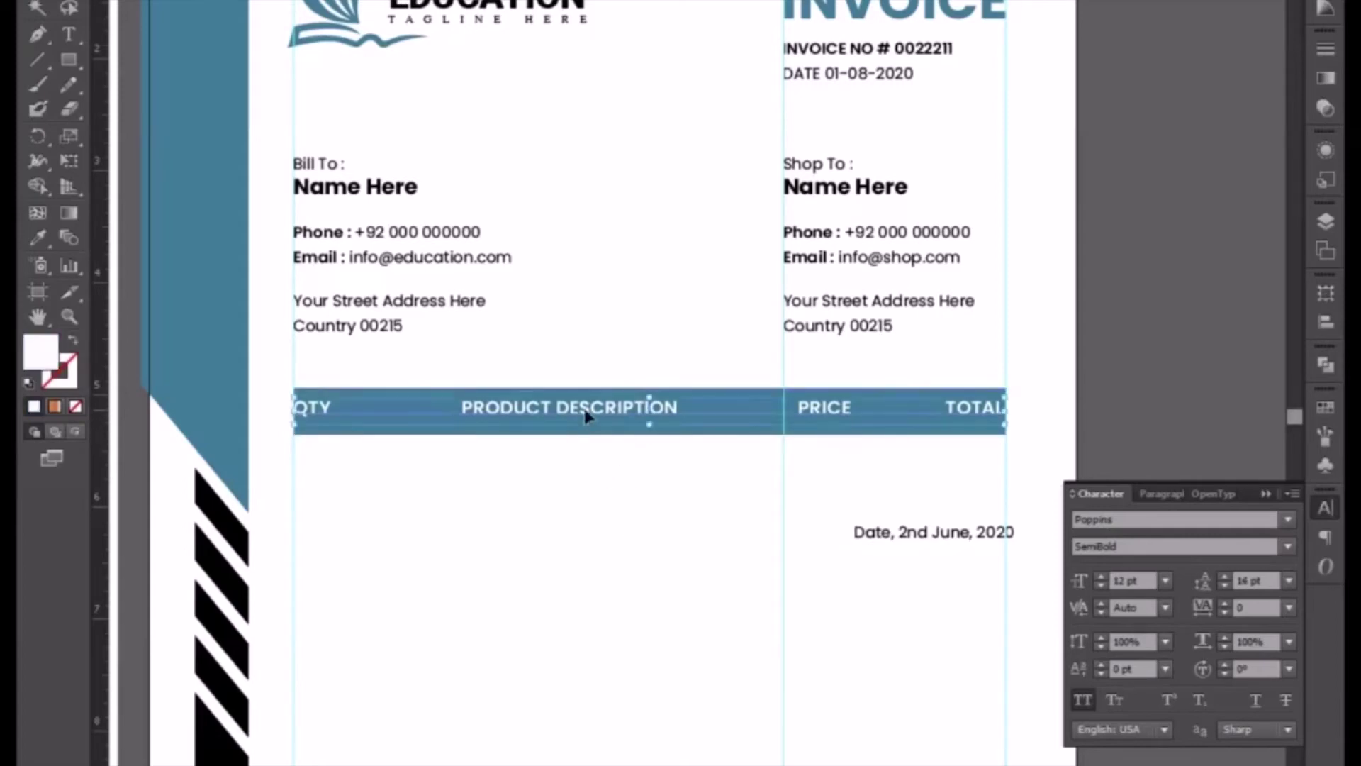
pyautogui.press('Down')
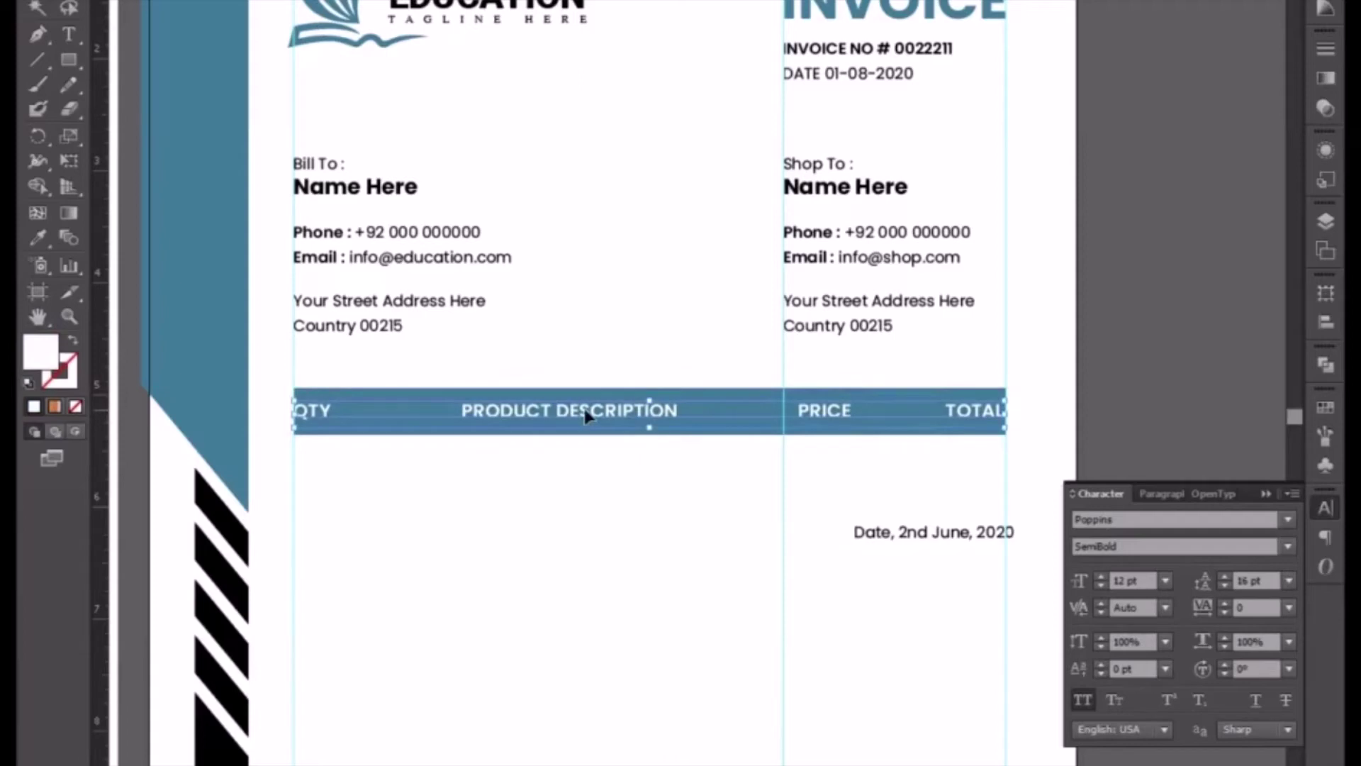
pyautogui.click(447, 557)
pyautogui.click(339, 391)
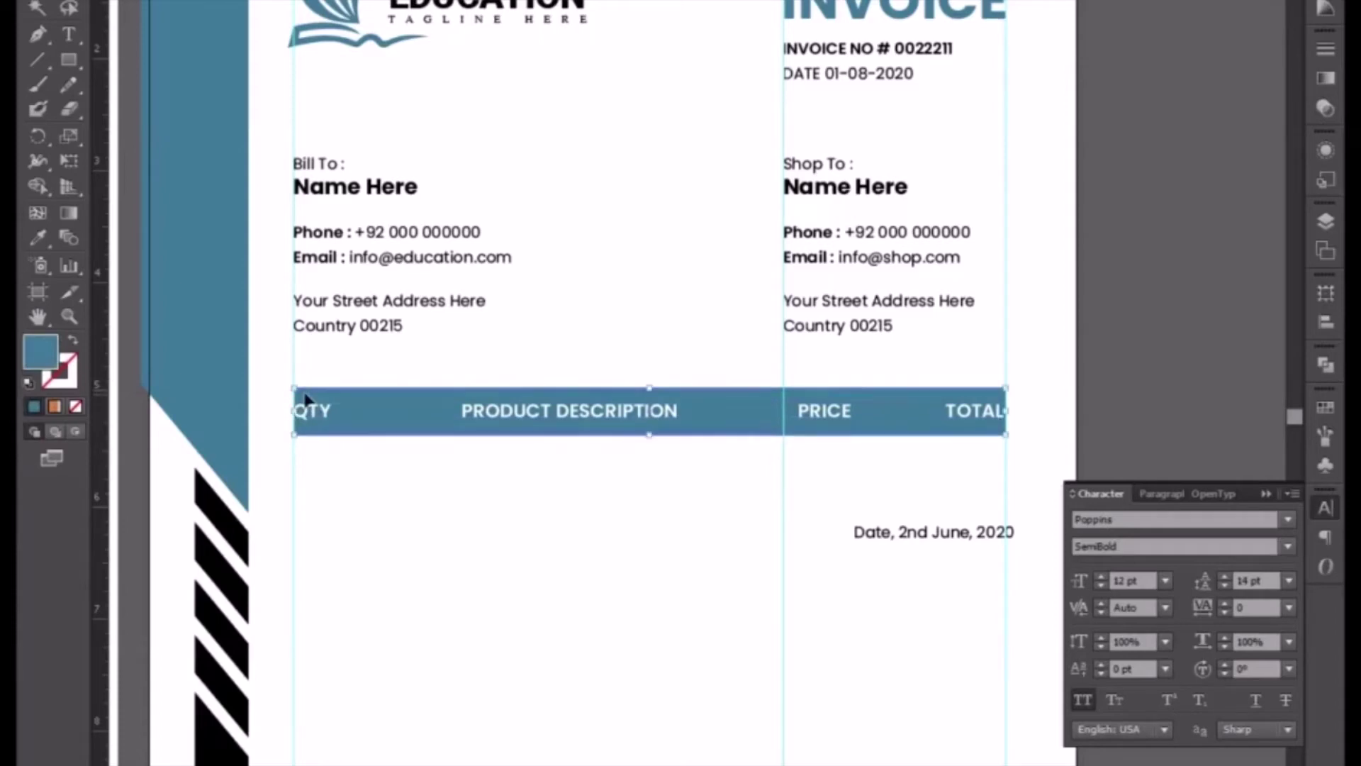
# - Stretch the blue bar's left and right edges slightly outward
pyautogui.moveTo(294, 411); pyautogui.dragTo(283, 411)
pyautogui.moveTo(1006, 411); pyautogui.dragTo(1017, 412)
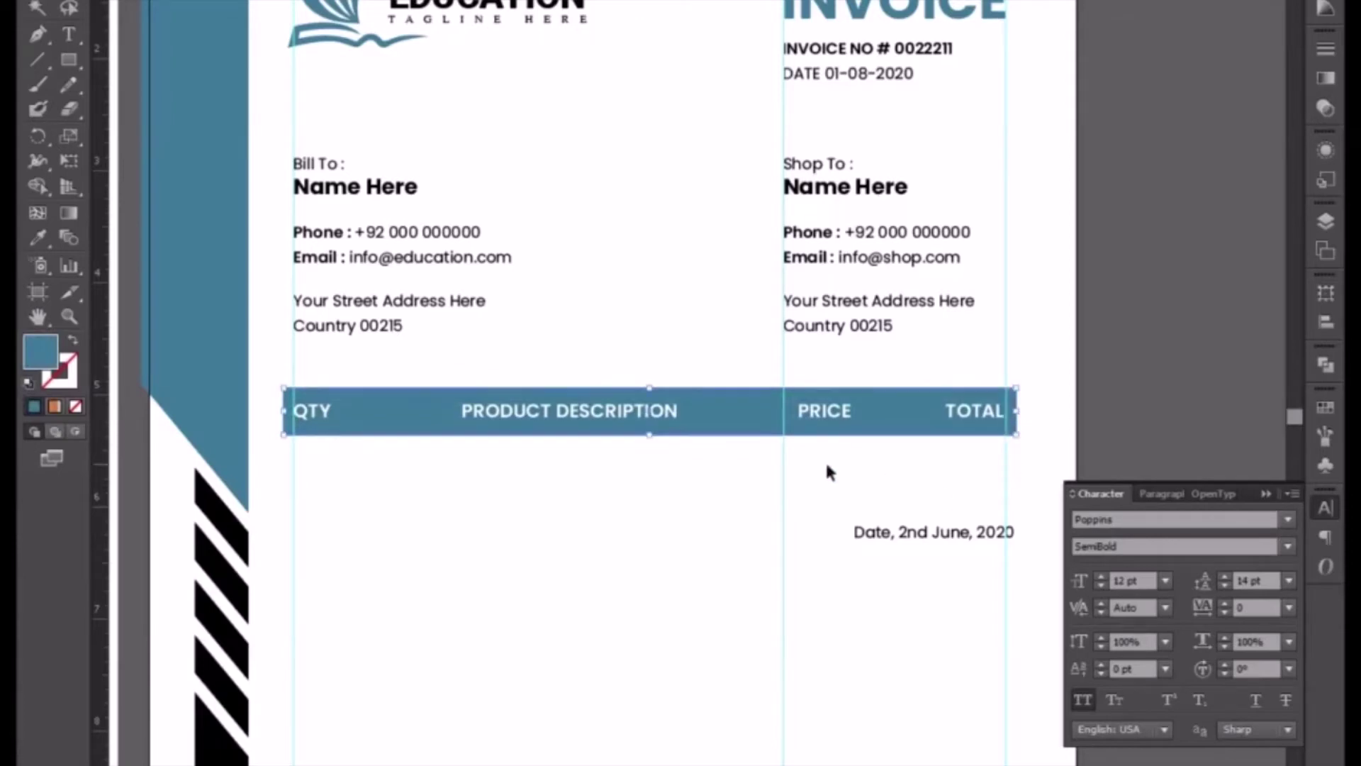
pyautogui.click(634, 520)
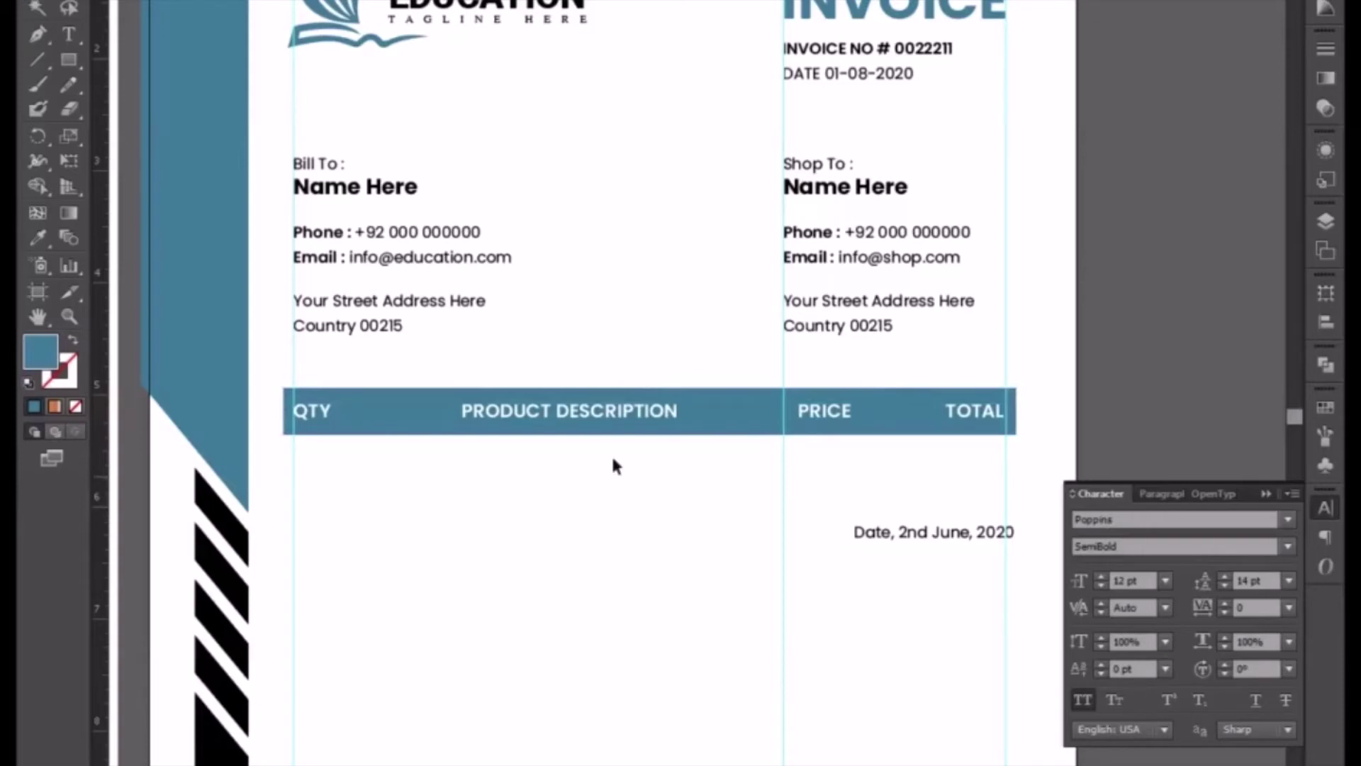
# - Alt-drag a copy of the header row below it and move the date text further down
pyautogui.click(581, 414)
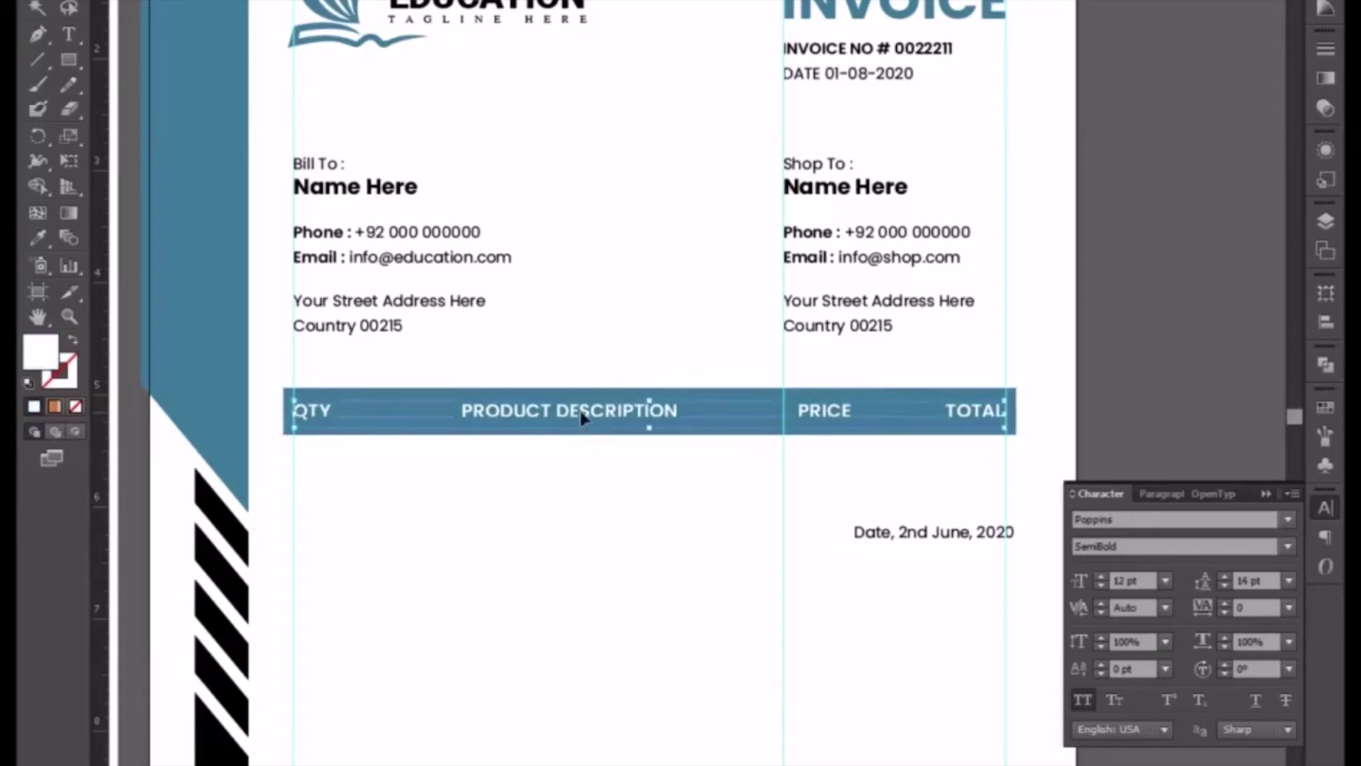
pyautogui.hotkey('ctrl', '+')
pyautogui.hotkey('ctrl', '+')
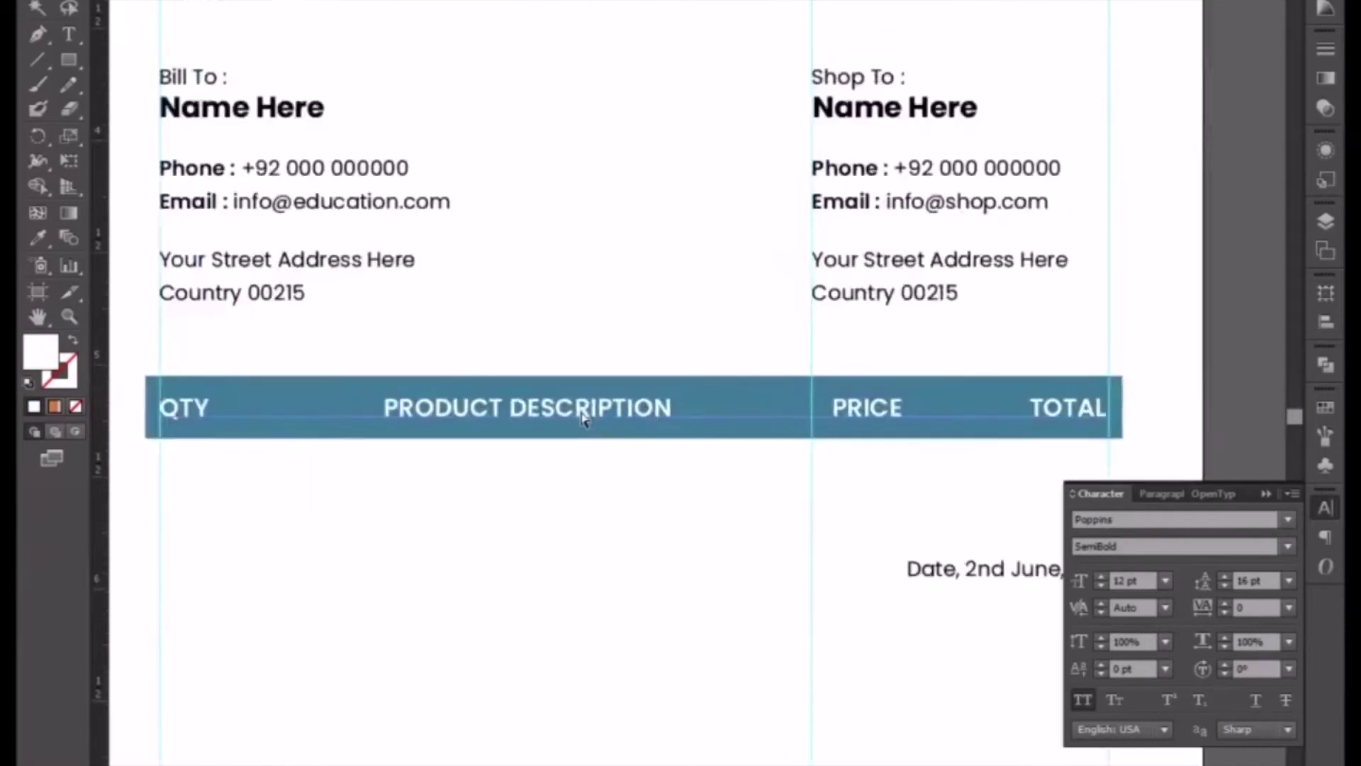
pyautogui.hotkey('ctrl', '-')
pyautogui.hotkey('ctrl', '-')
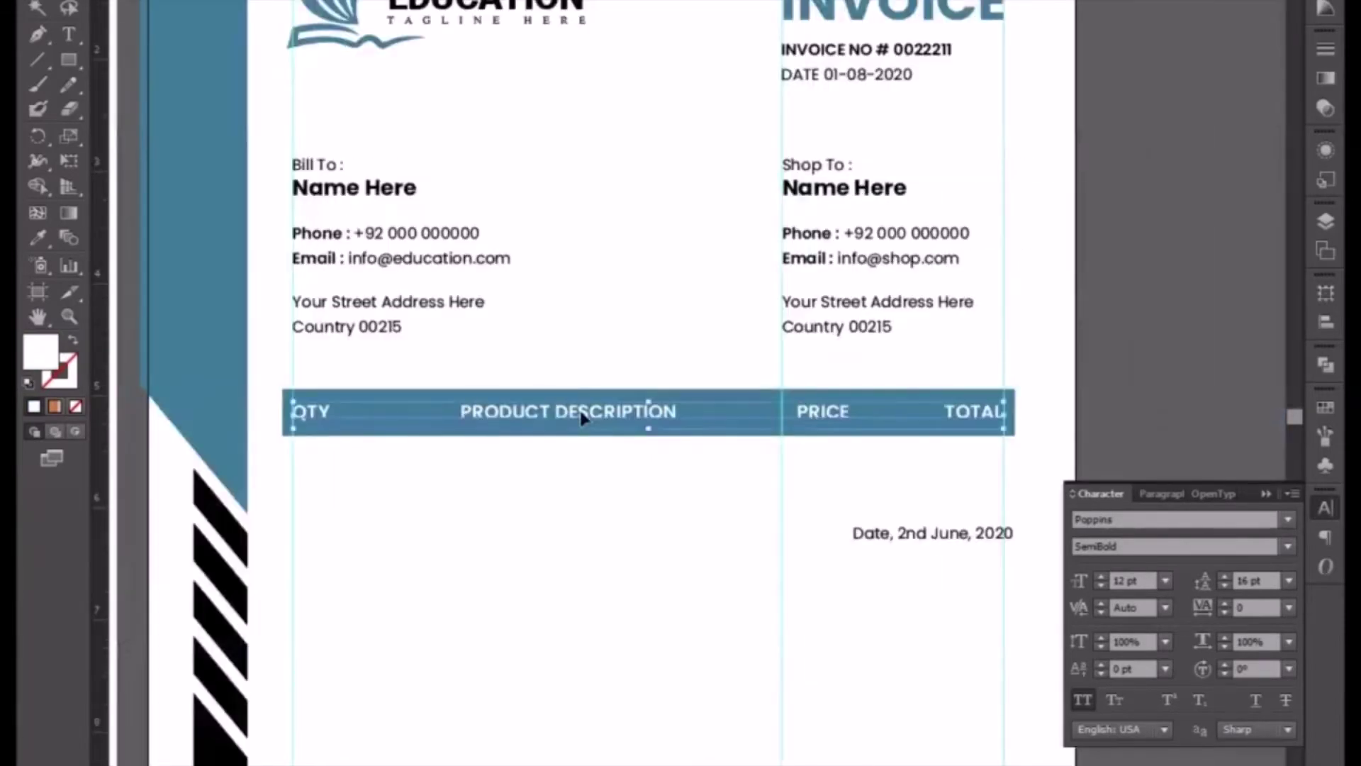
pyautogui.keyDown('shift'); pyautogui.click(600, 426); pyautogui.keyUp('shift')
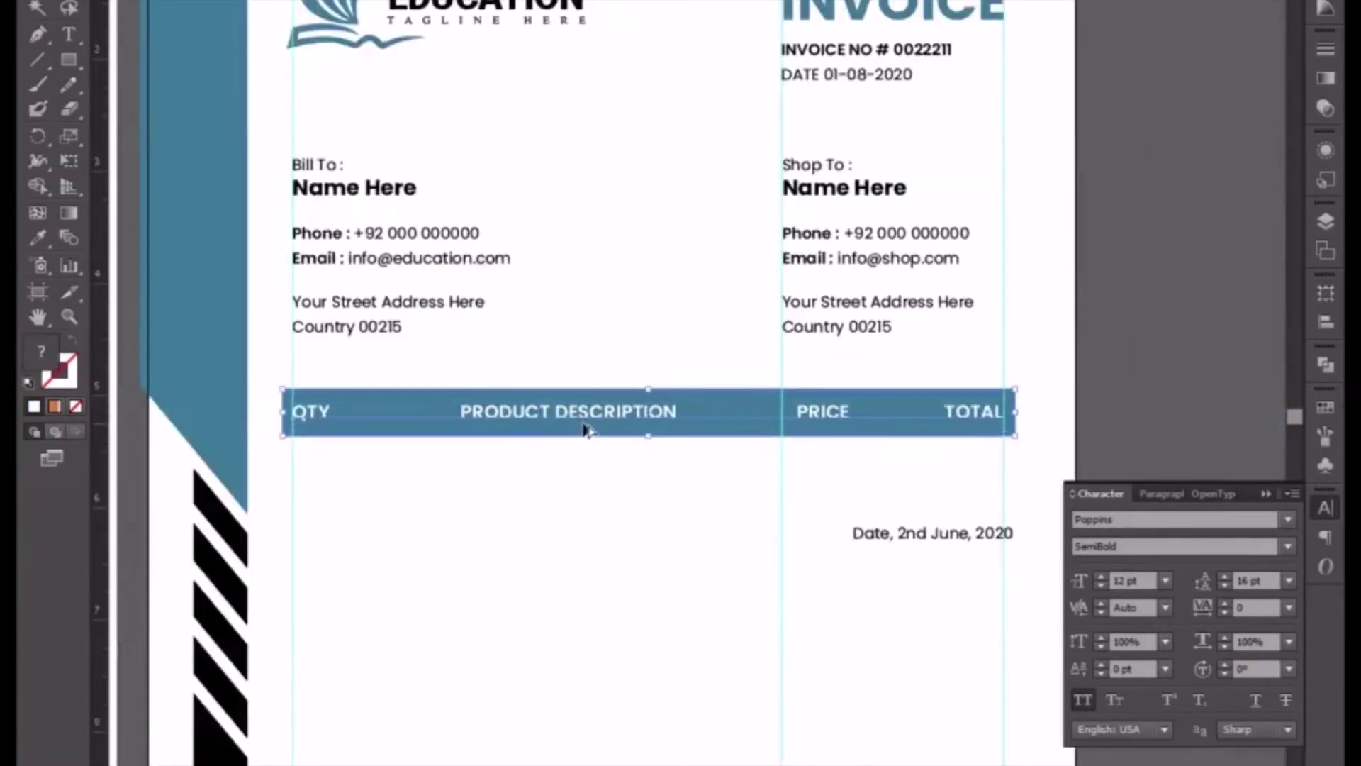
pyautogui.moveTo(585, 429); pyautogui.dragTo(576, 520)
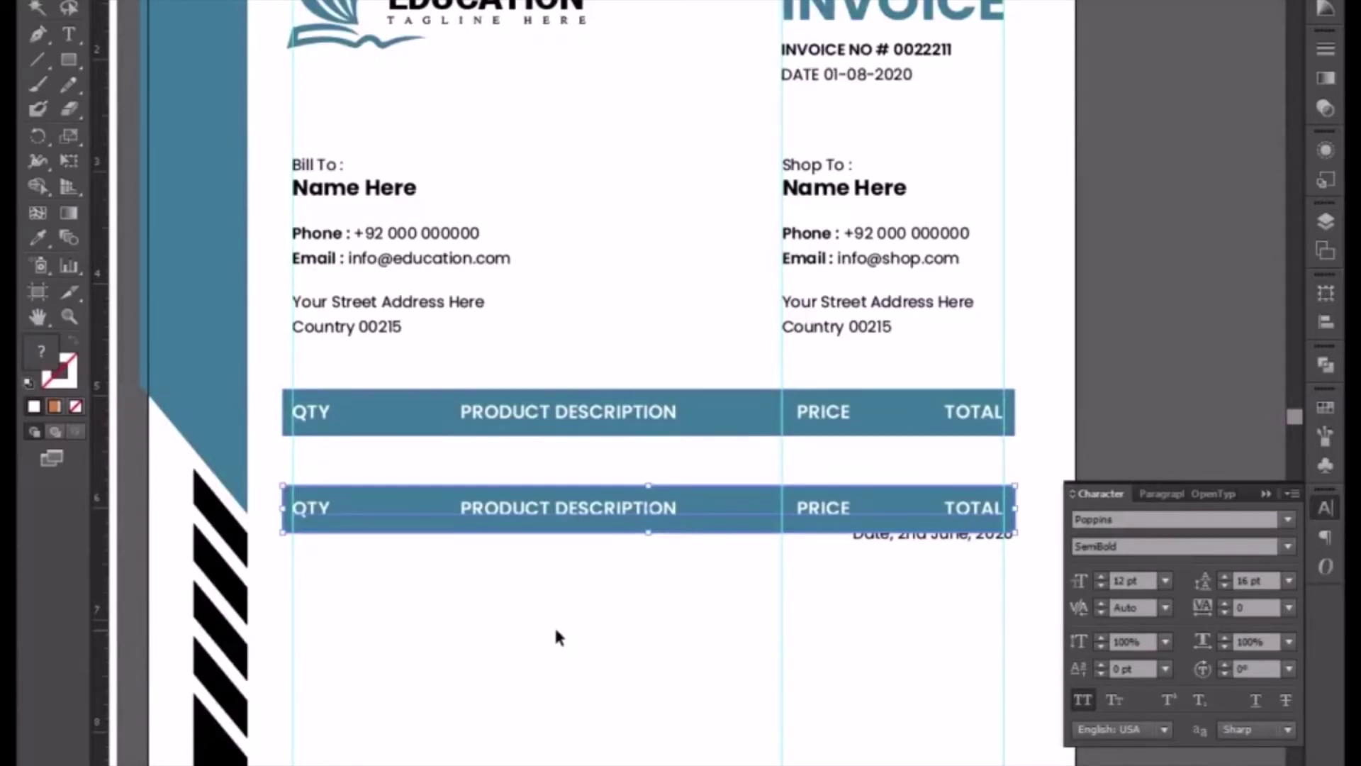
pyautogui.press('t')
pyautogui.click(533, 509)
pyautogui.press('Escape')
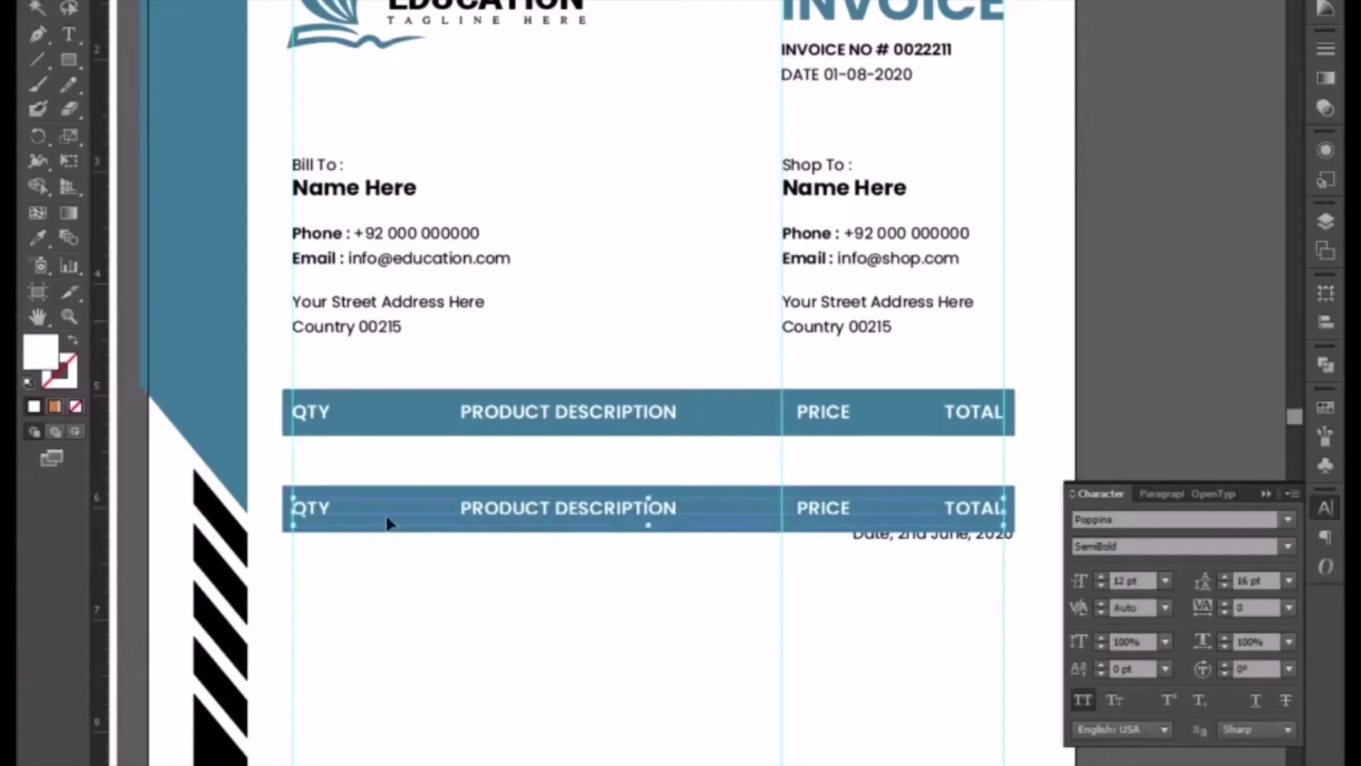
pyautogui.click(456, 528)
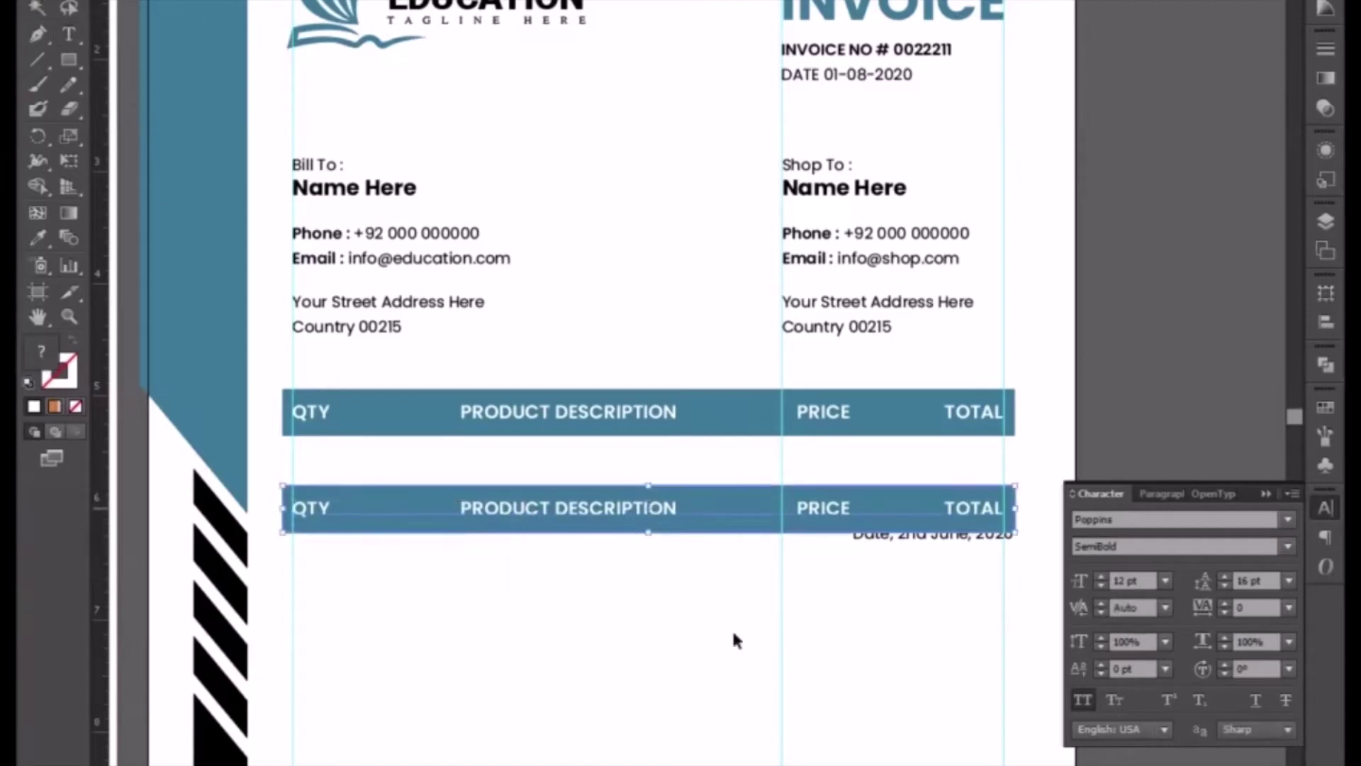
pyautogui.click(916, 545)
pyautogui.moveTo(916, 544); pyautogui.dragTo(907, 765)
# - Butt the second row flush against the bottom of the header row
pyautogui.moveTo(581, 606); pyautogui.dragTo(489, 501)
pyautogui.press('Up')
pyautogui.press('Up')
pyautogui.press('Up')
pyautogui.press('Up')
pyautogui.press('Up')
pyautogui.press('Up')
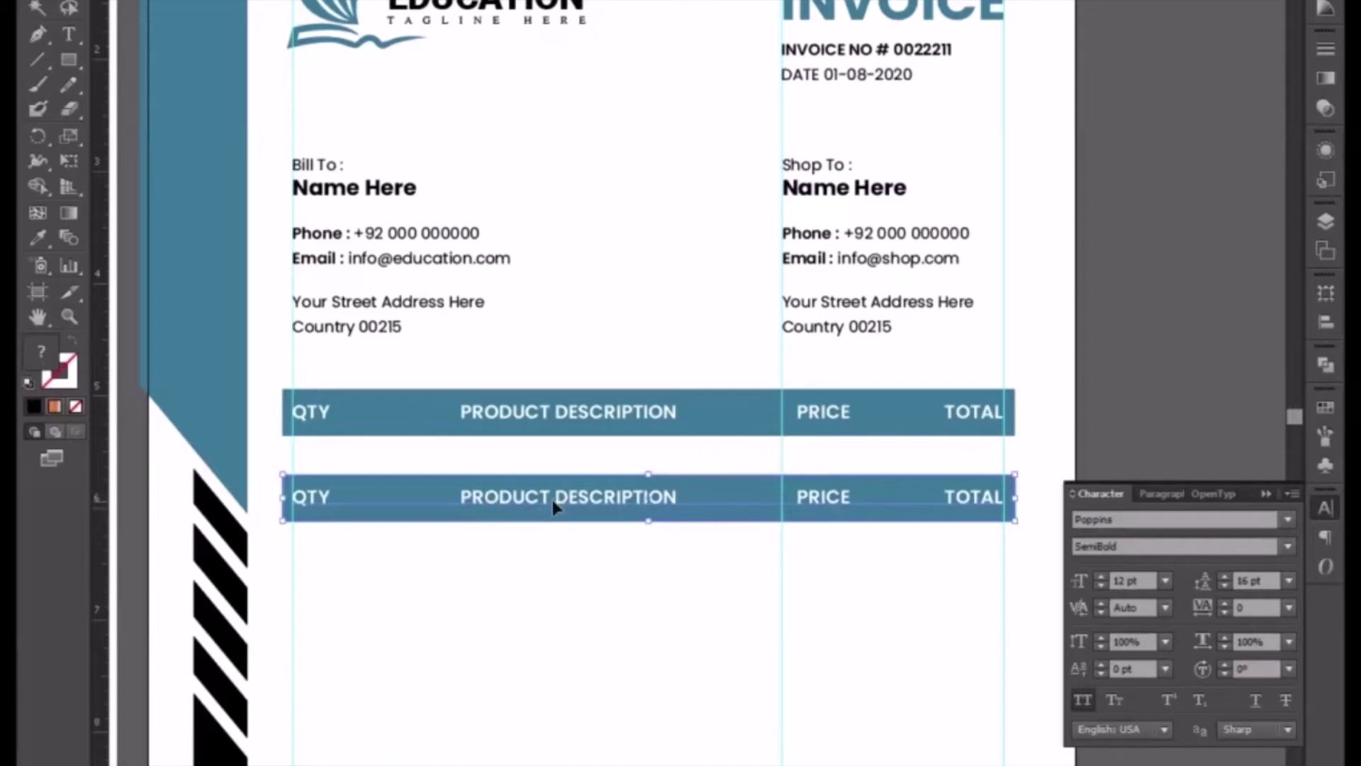
pyautogui.moveTo(552, 500); pyautogui.dragTo(551, 464)
pyautogui.hotkey('ctrl', '+')
pyautogui.hotkey('ctrl', '+')
pyautogui.hotkey('ctrl', '+')
pyautogui.hotkey('ctrl', '+')
pyautogui.hotkey('ctrl', '+')
pyautogui.hotkey('ctrl', '+')
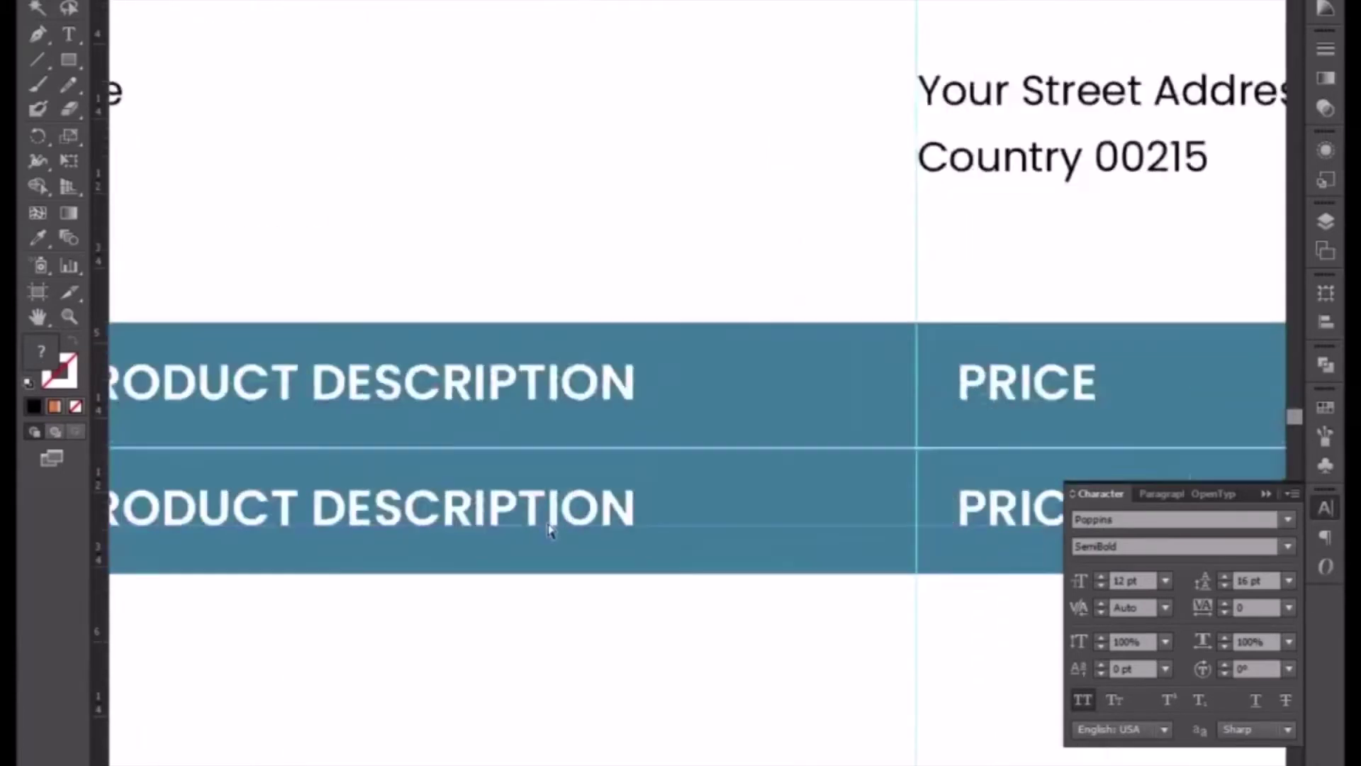
pyautogui.moveTo(533, 566); pyautogui.dragTo(619, 386)
pyautogui.hotkey('ctrl', '-')
pyautogui.hotkey('ctrl', '-')
pyautogui.hotkey('ctrl', '-')
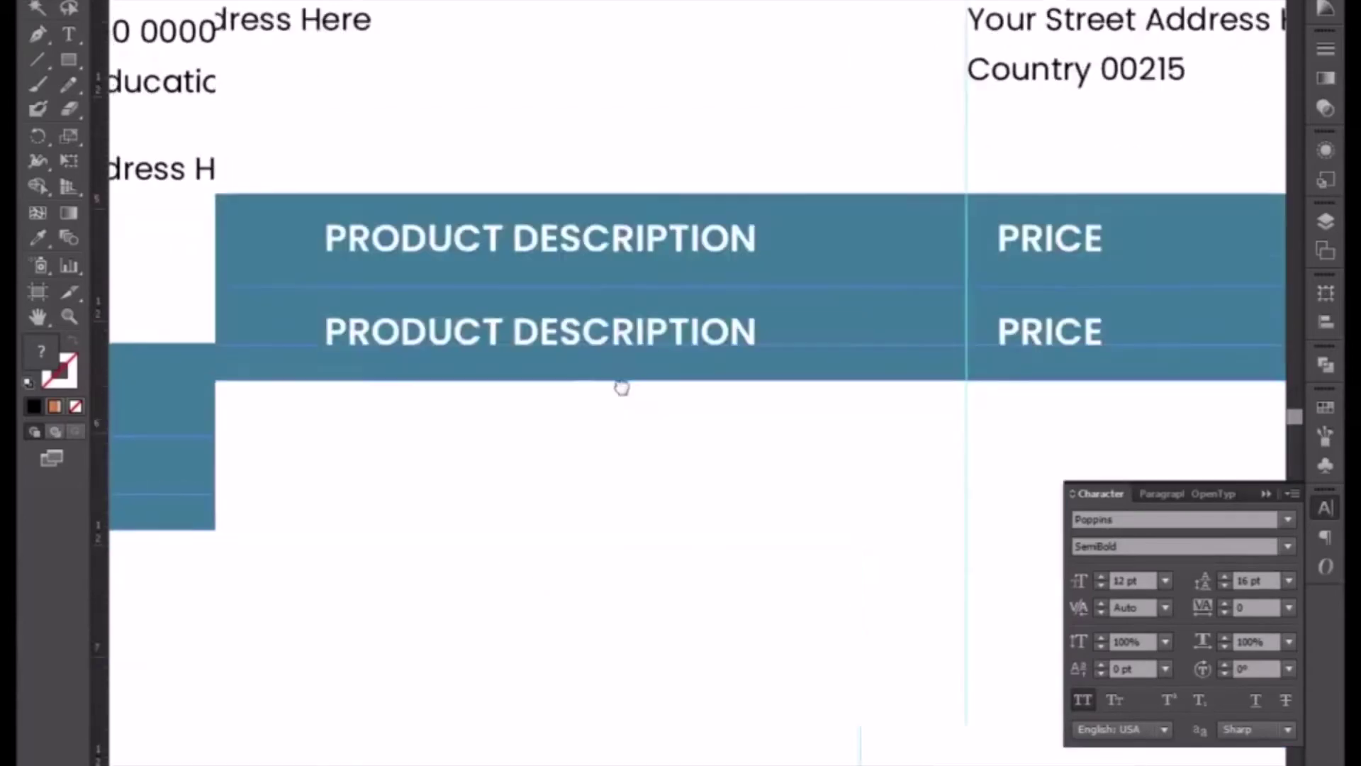
# - Copy the second row down as a third row, snug against it
pyautogui.moveTo(586, 297); pyautogui.dragTo(581, 398)
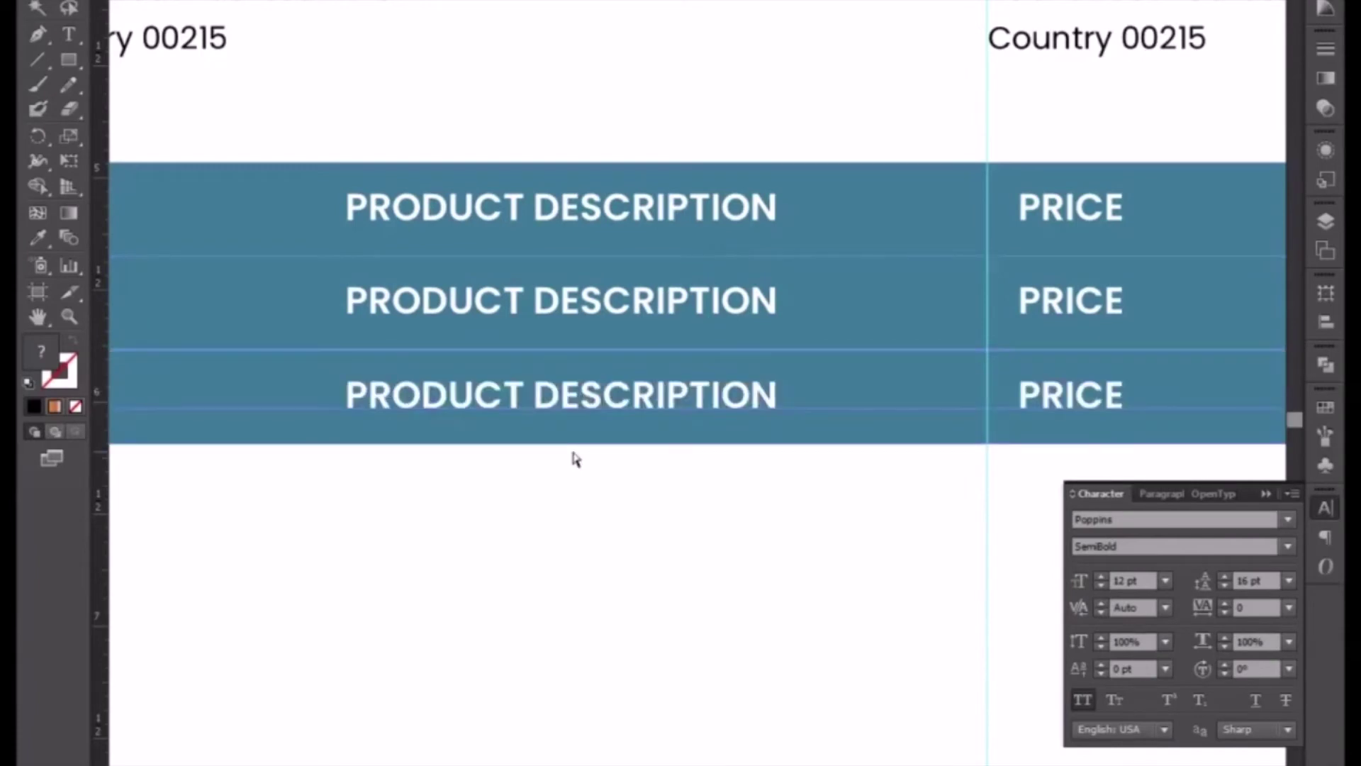
pyautogui.hotkey('ctrl', '+')
pyautogui.hotkey('ctrl', '+')
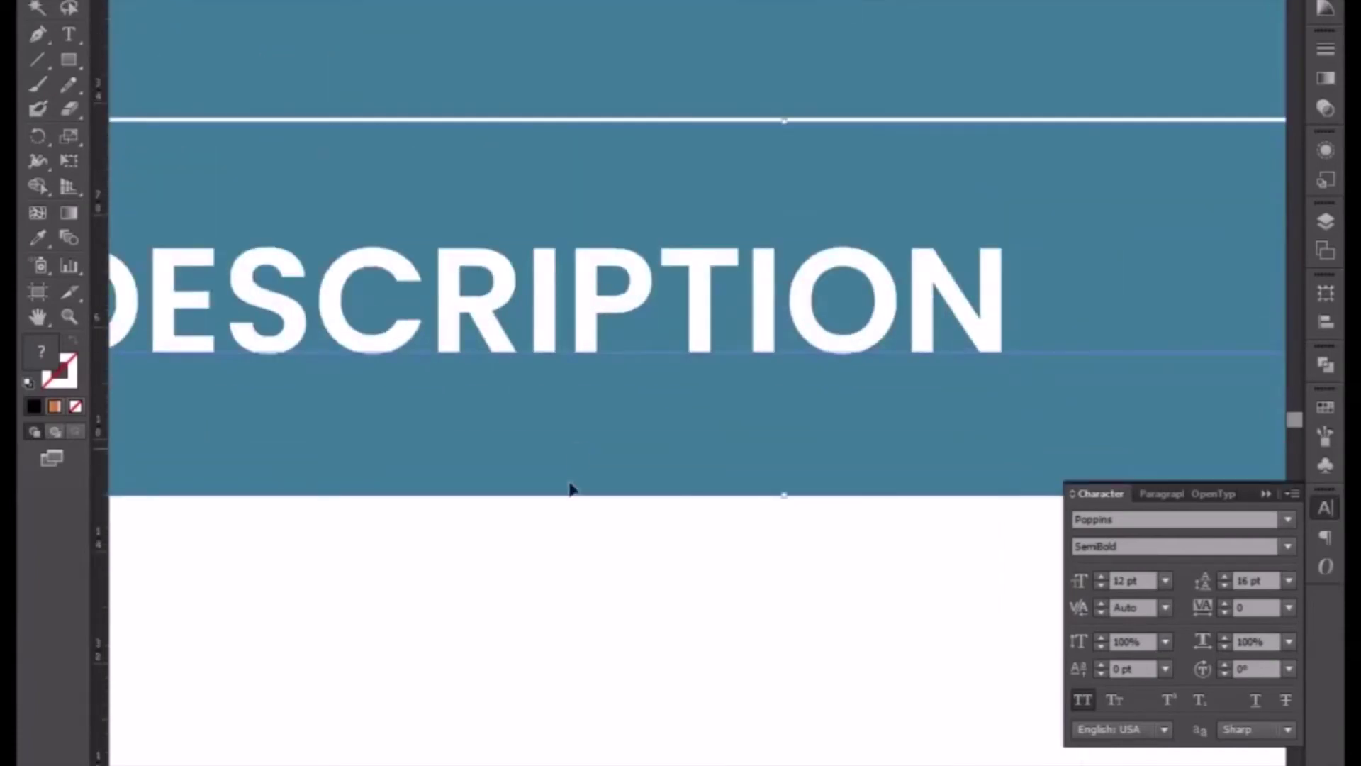
pyautogui.moveTo(580, 482); pyautogui.dragTo(580, 483)
pyautogui.hotkey('ctrl', '-')
pyautogui.hotkey('ctrl', '-')
pyautogui.hotkey('ctrl', '-')
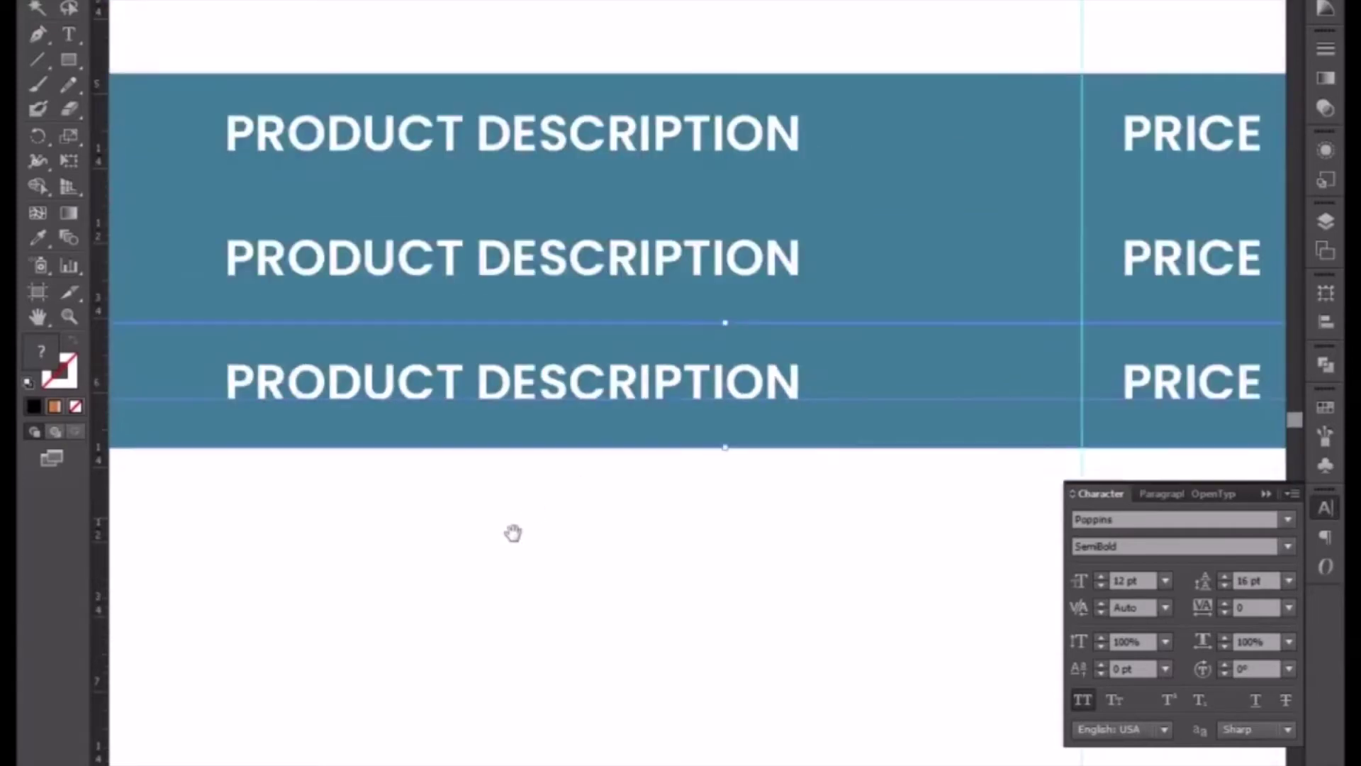
pyautogui.moveTo(513, 532); pyautogui.dragTo(695, 362)
# - Copy a row down as a fourth row and fine-tune its position
pyautogui.moveTo(645, 219); pyautogui.dragTo(640, 352)
pyautogui.hotkey('ctrl', '+')
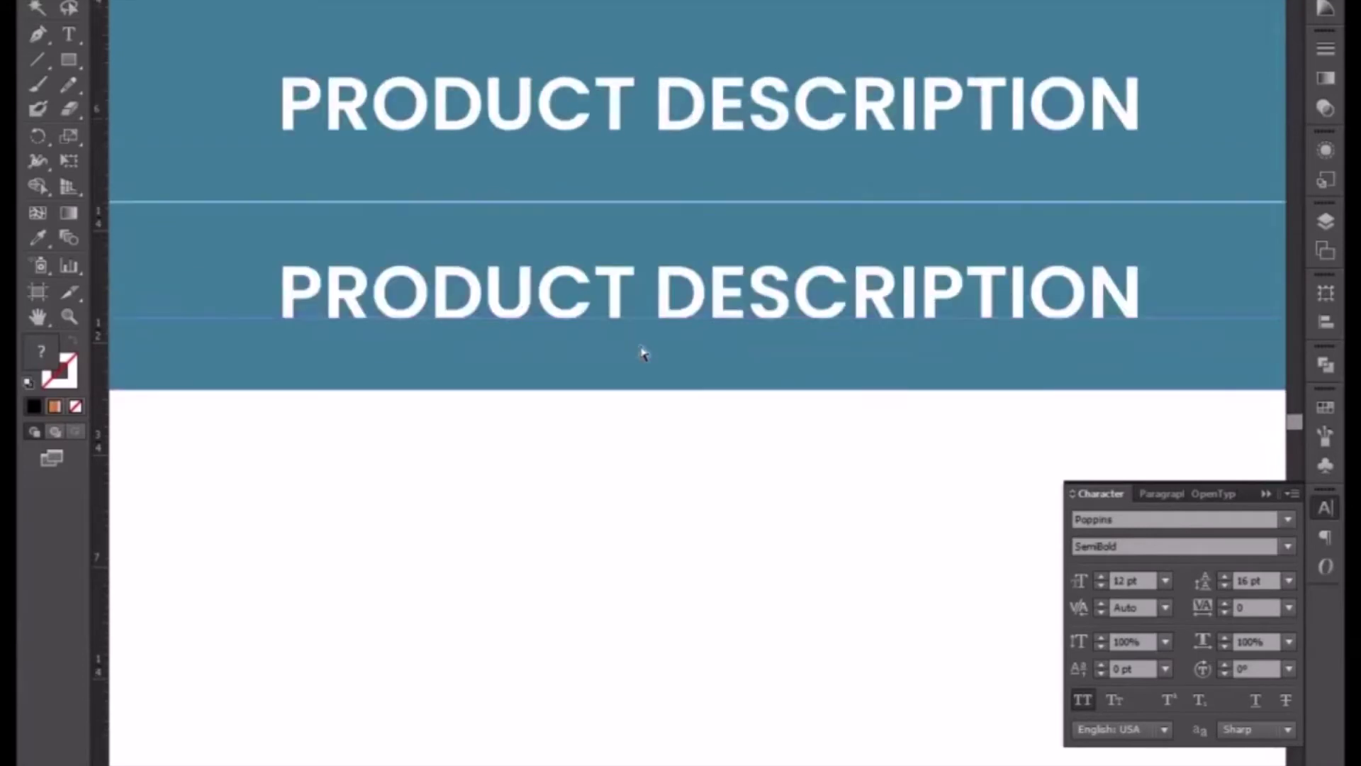
pyautogui.hotkey('ctrl', '+')
pyautogui.hotkey('ctrl', '+')
pyautogui.moveTo(606, 402); pyautogui.dragTo(614, 413)
pyautogui.hotkey('ctrl', '-')
pyautogui.hotkey('ctrl', '-')
pyautogui.hotkey('ctrl', '-')
pyautogui.hotkey('ctrl', '-')
pyautogui.hotkey('ctrl', '-')
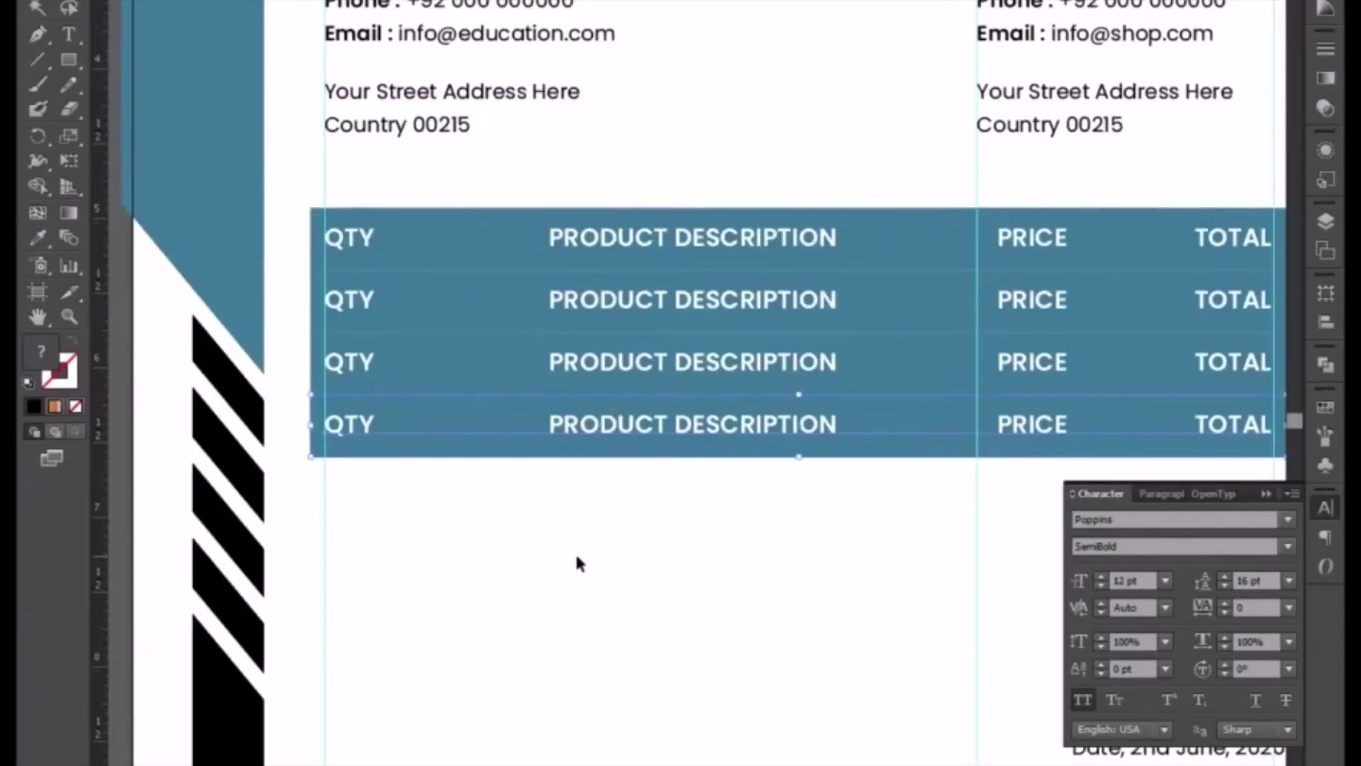
# - Make row two's text black and delete its blue background
pyautogui.click(574, 552)
pyautogui.hotkey('ctrl', '+')
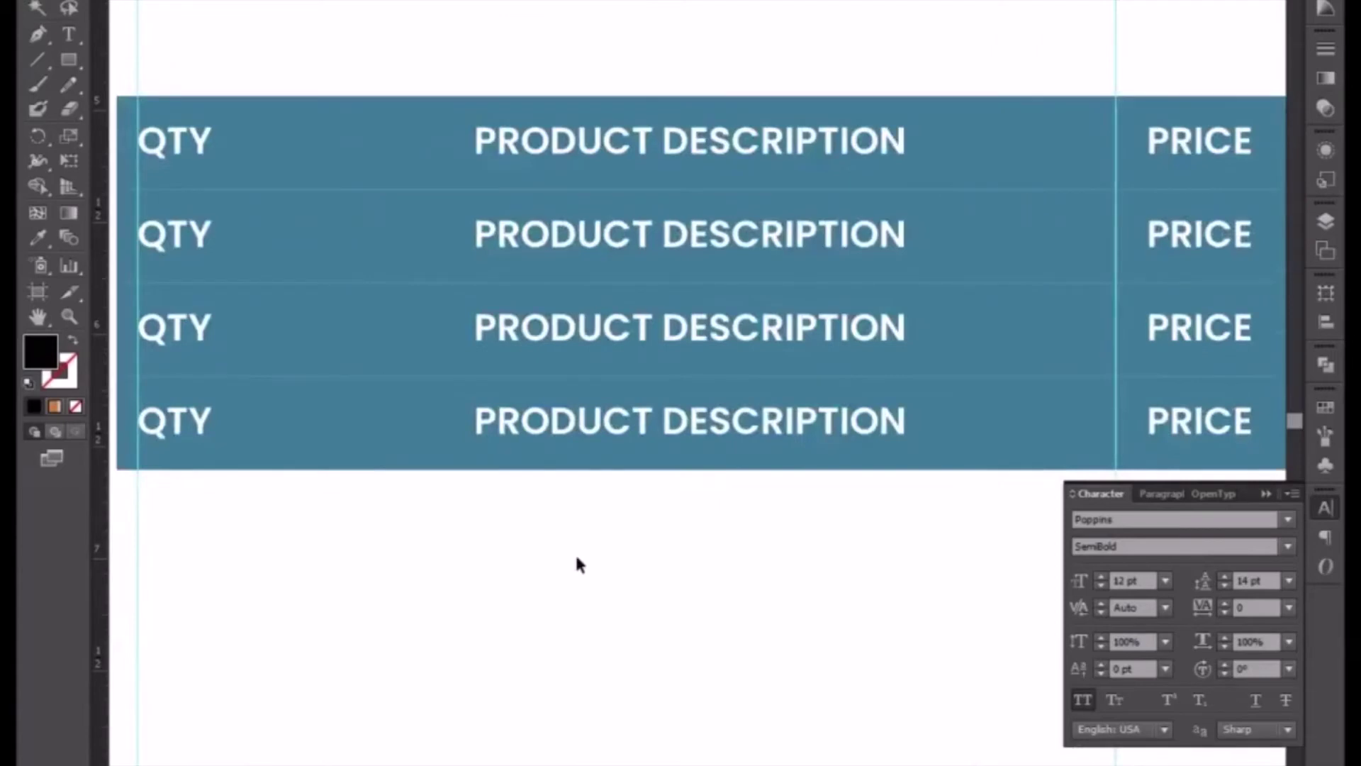
pyautogui.moveTo(435, 304); pyautogui.dragTo(479, 414)
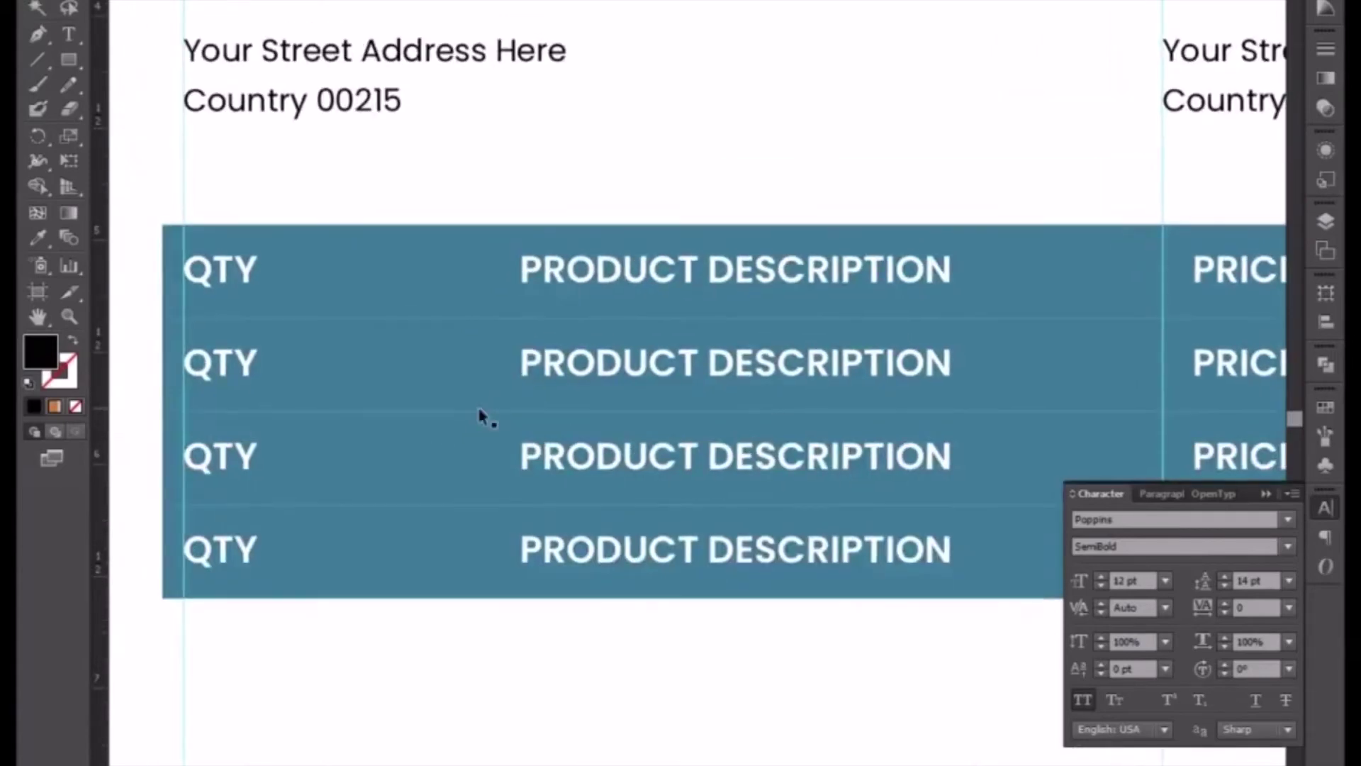
pyautogui.click(574, 360)
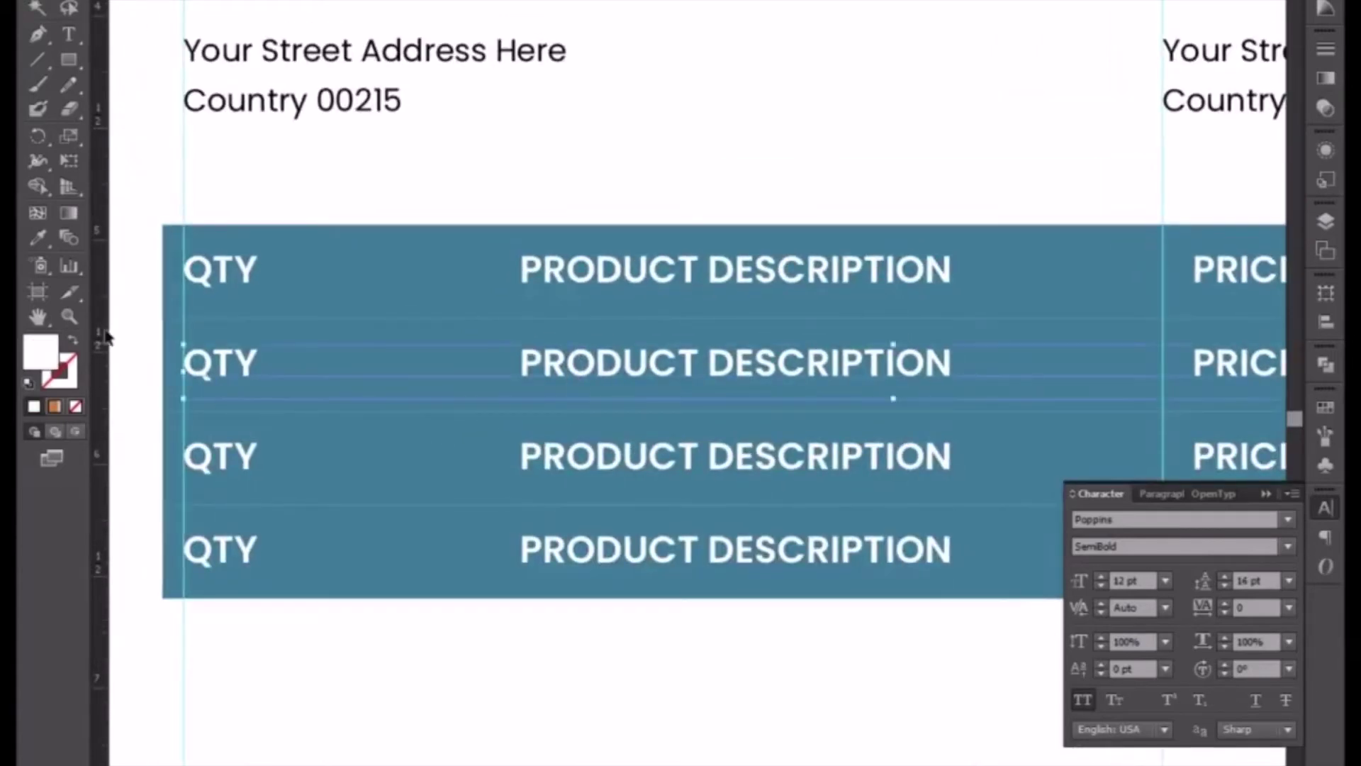
pyautogui.click(38, 238)
pyautogui.moveTo(149, 395); pyautogui.dragTo(447, 359)
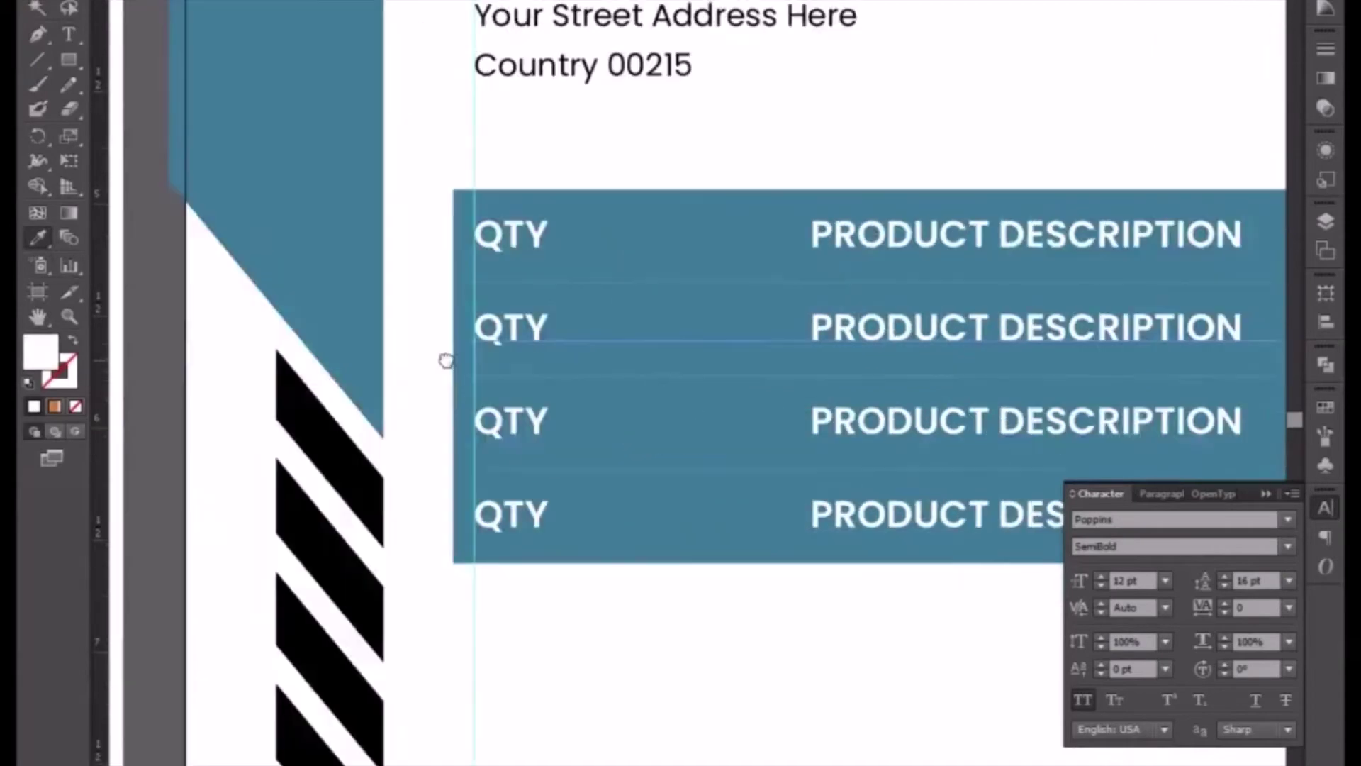
pyautogui.click(342, 454)
pyautogui.click(37, 0)
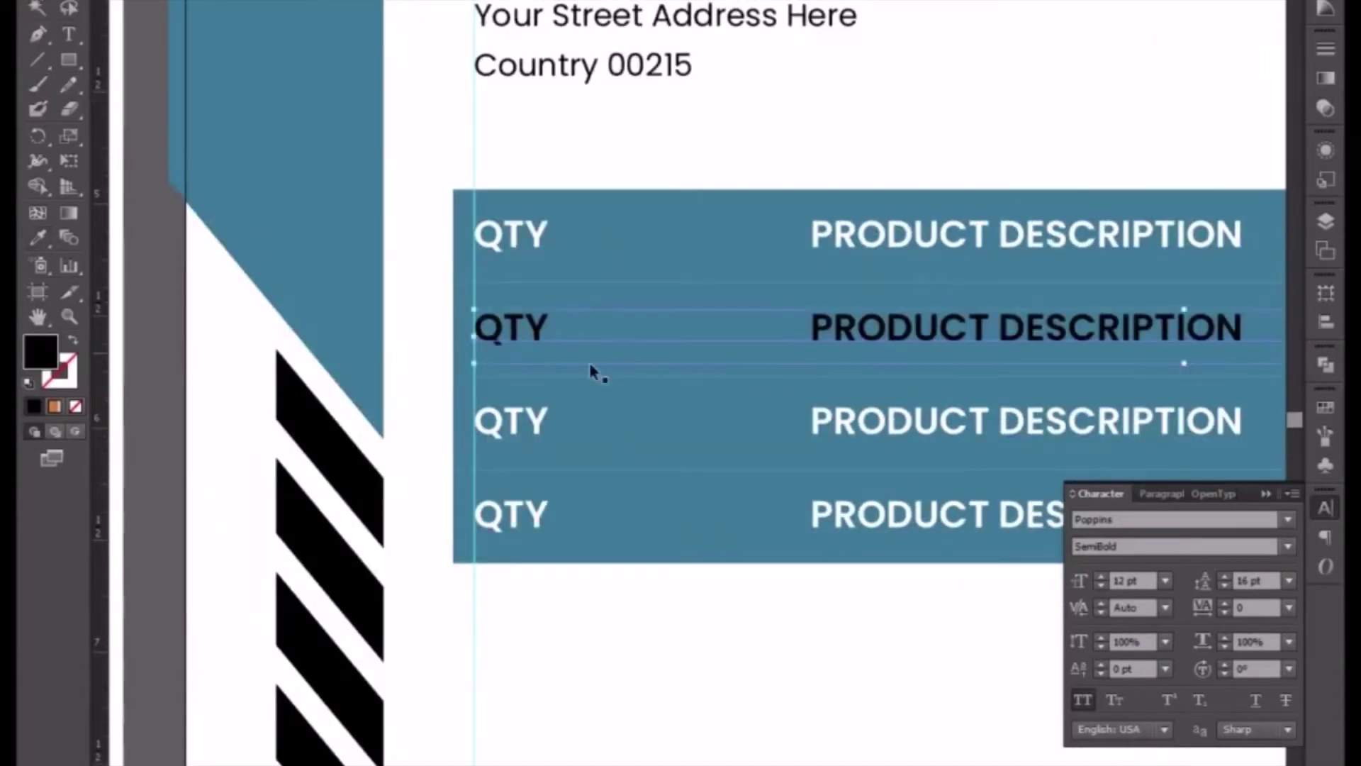
pyautogui.click(457, 326)
pyautogui.press('Delete')
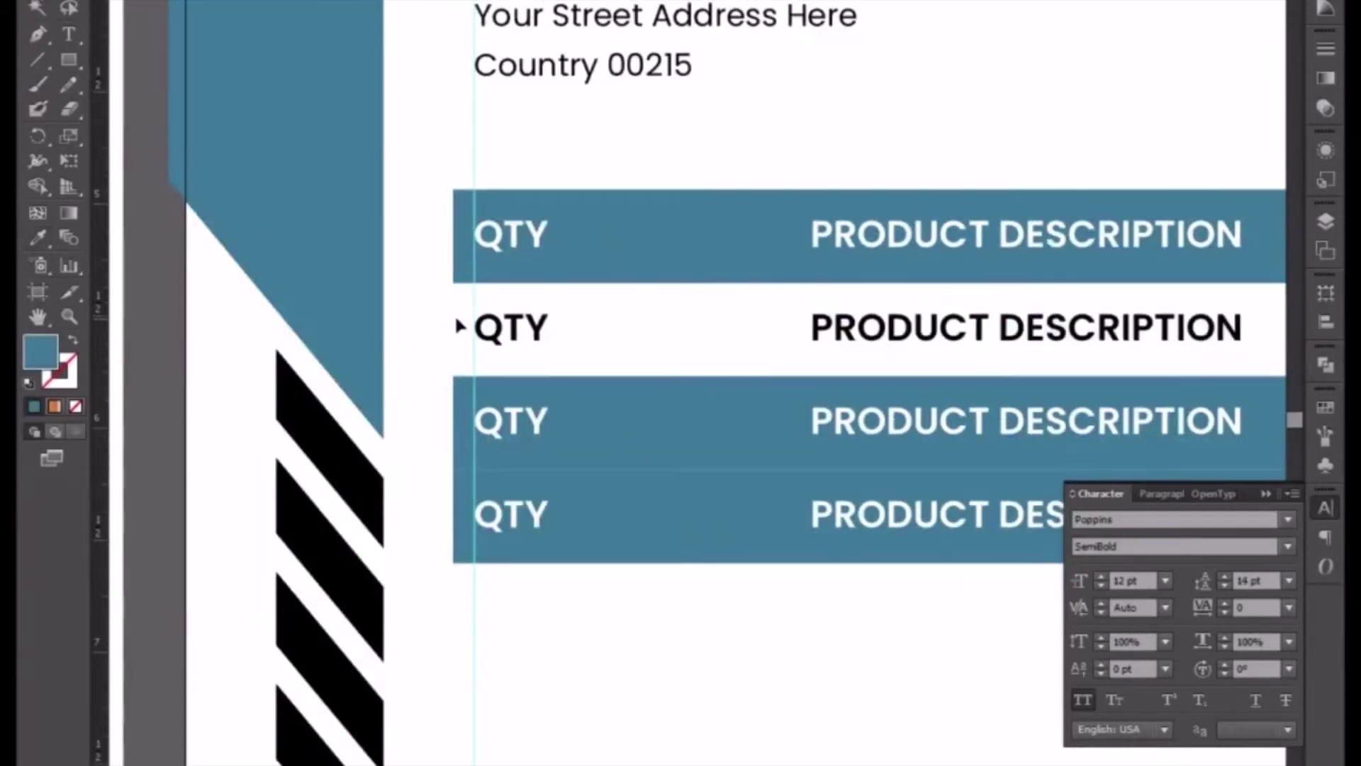
# - Make row four's text black by sampling a black stripe
pyautogui.moveTo(665, 399); pyautogui.dragTo(535, 249)
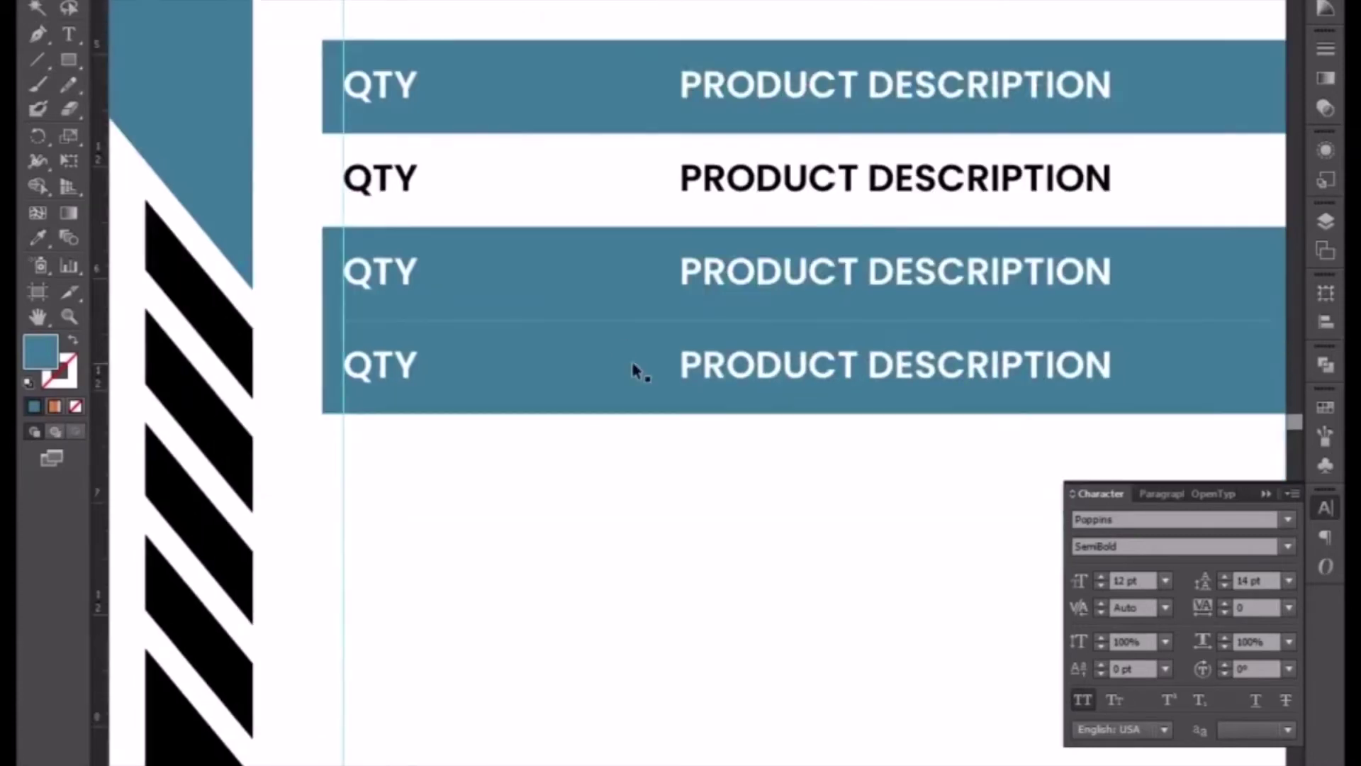
pyautogui.click(709, 379)
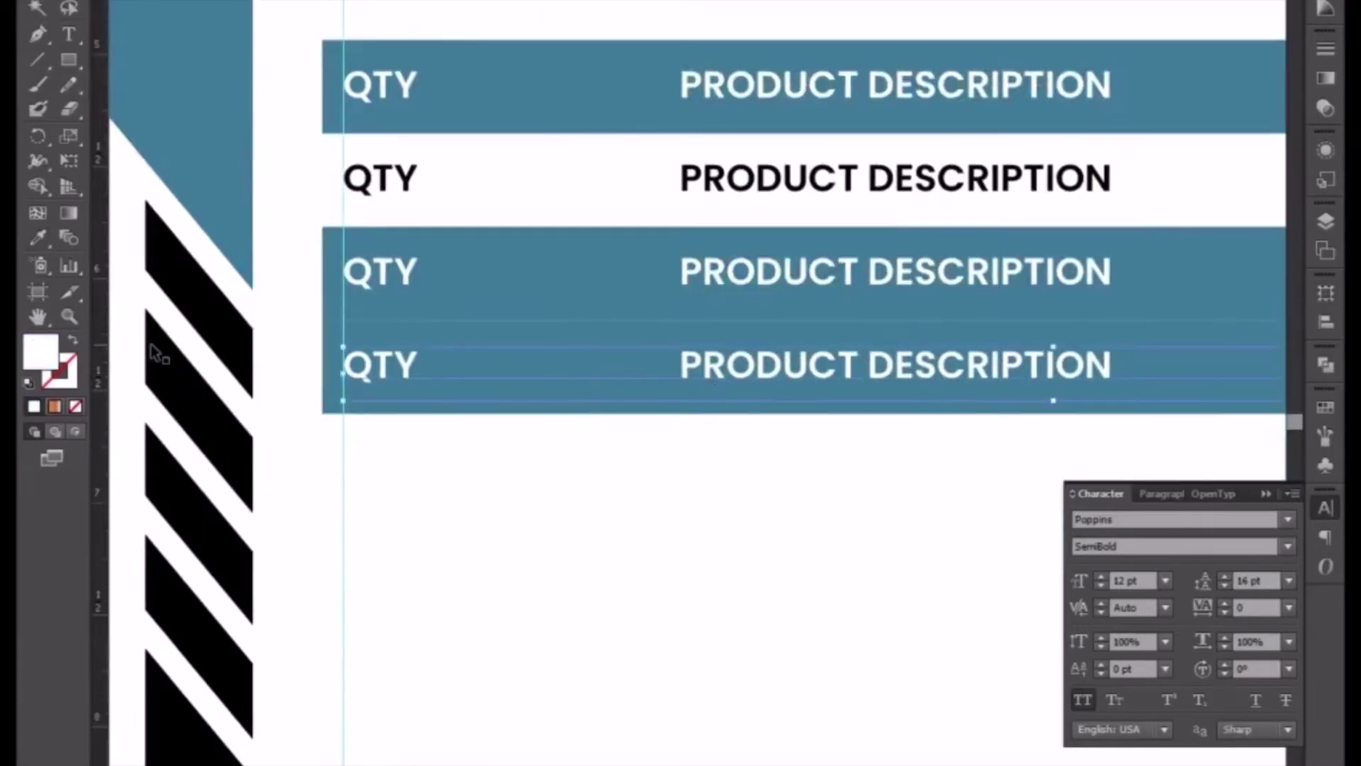
pyautogui.click(36, 236)
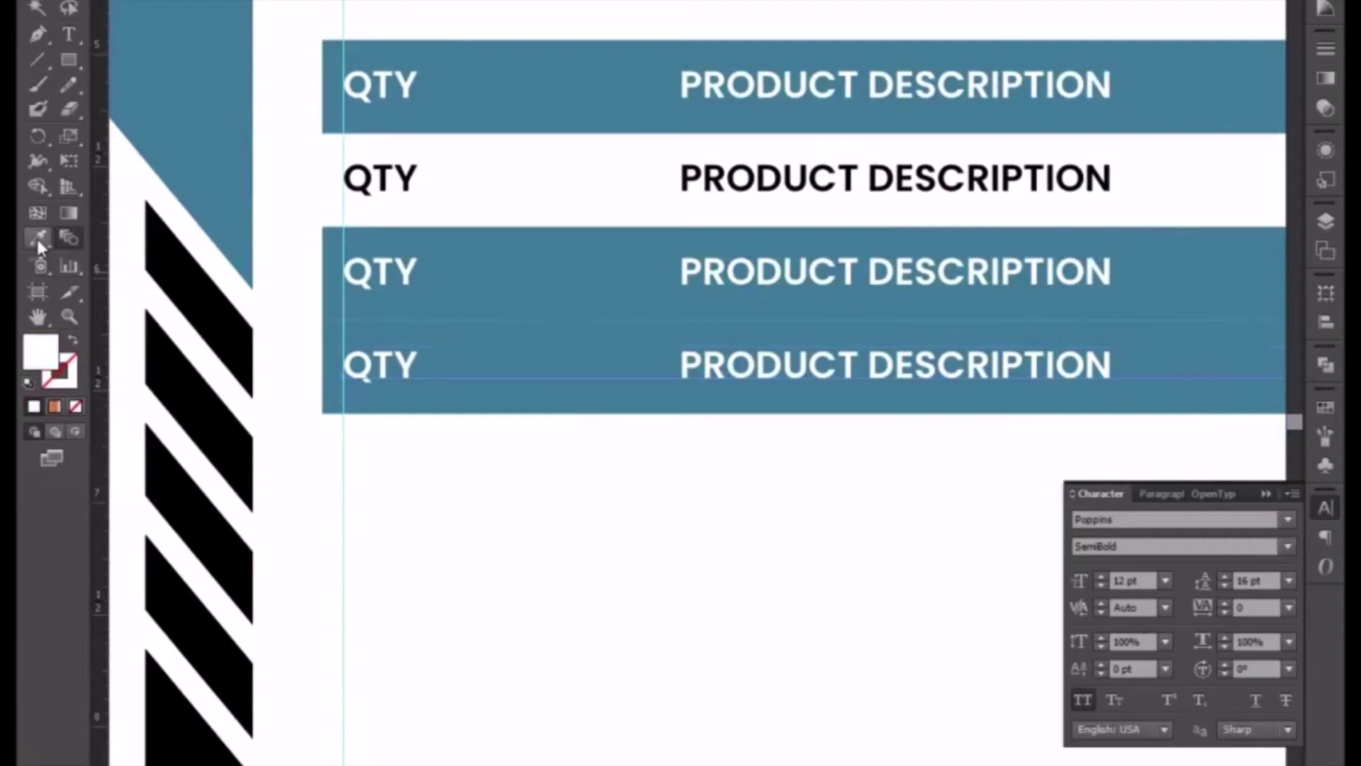
pyautogui.click(198, 268)
pyautogui.click(38, 10)
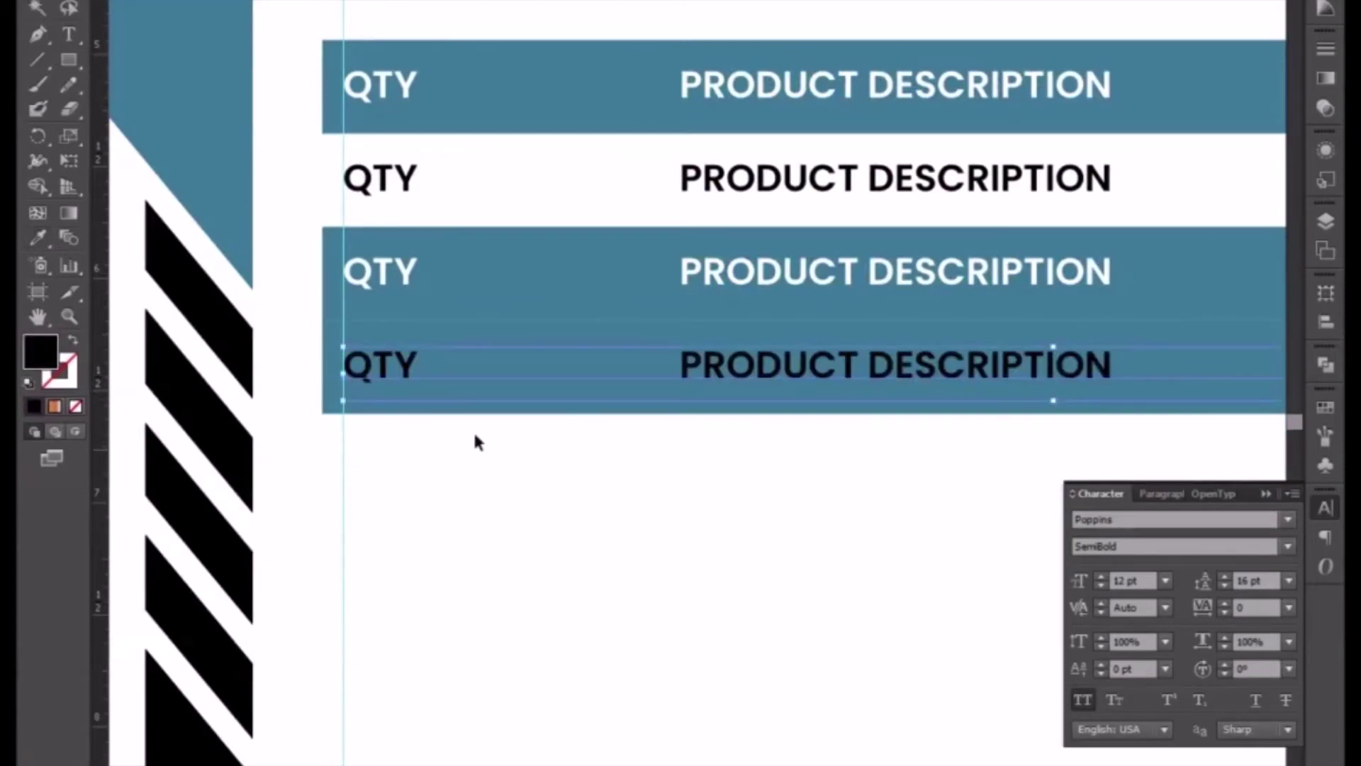
# - Copy row four down as a fifth row, then delete row four's blue background
pyautogui.moveTo(692, 470); pyautogui.dragTo(542, 370)
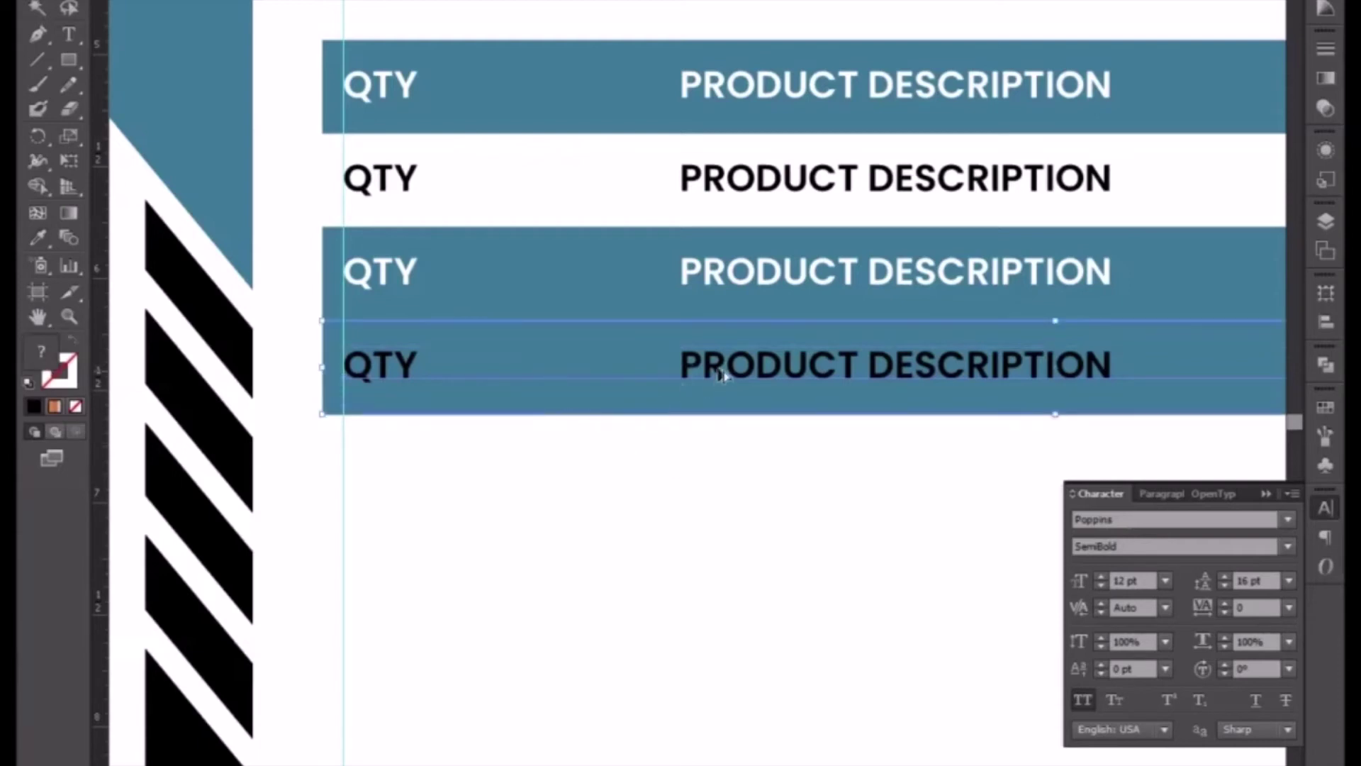
pyautogui.moveTo(723, 376); pyautogui.dragTo(734, 467)
pyautogui.scroll(4, 733, 467)
pyautogui.scroll(-1, 734, 468)
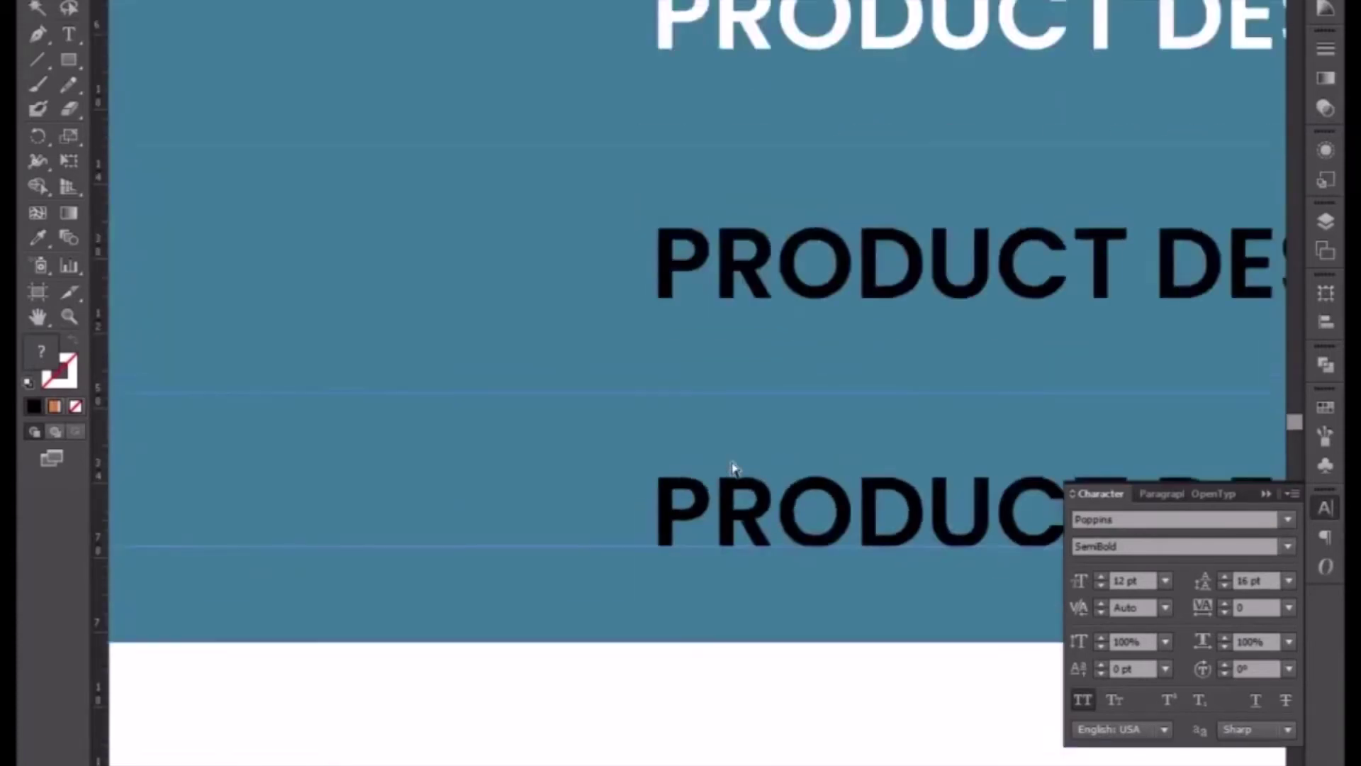
pyautogui.scroll(-3, 734, 468)
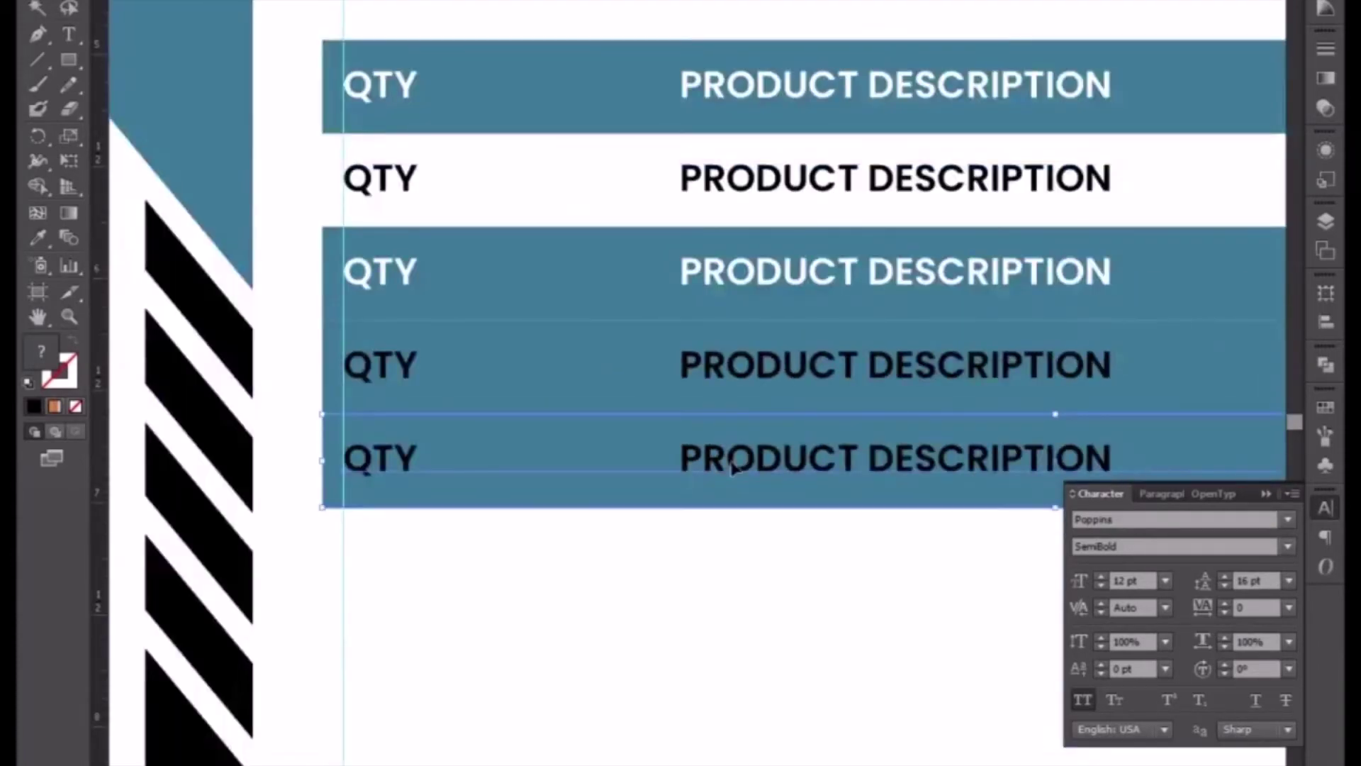
pyautogui.click(657, 579)
pyautogui.click(335, 364)
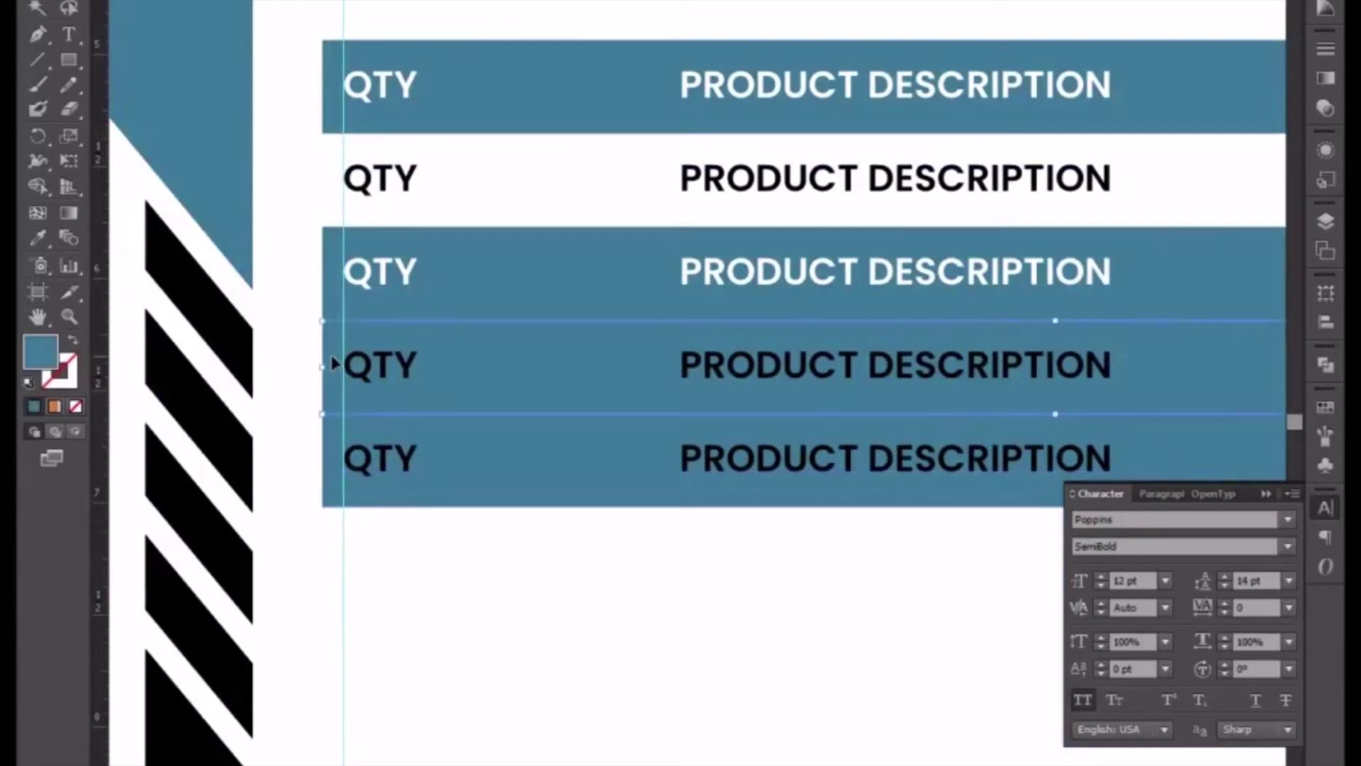
pyautogui.press('Delete')
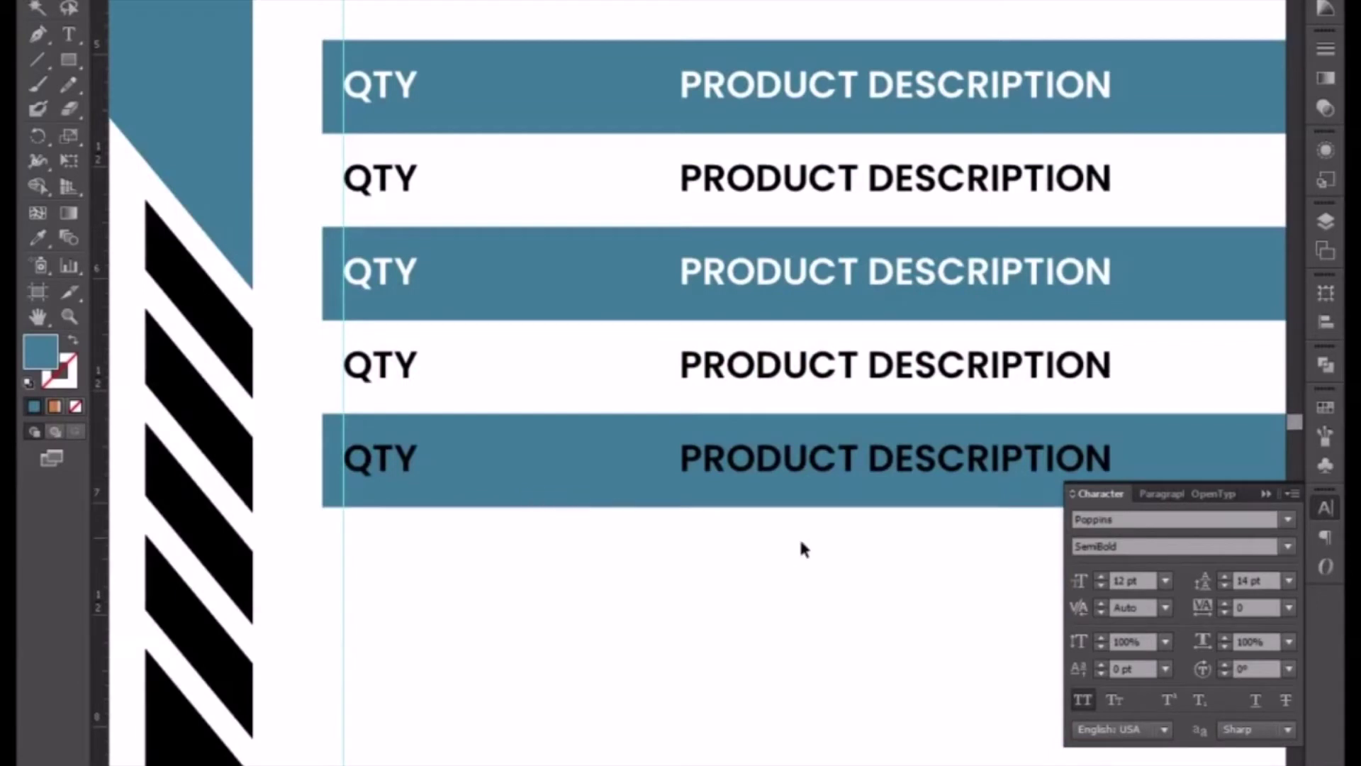
# - Duplicate the fifth row and position the copy directly beneath it as a sixth row
pyautogui.moveTo(844, 556); pyautogui.dragTo(709, 552)
pyautogui.scroll(5, 708, 551)
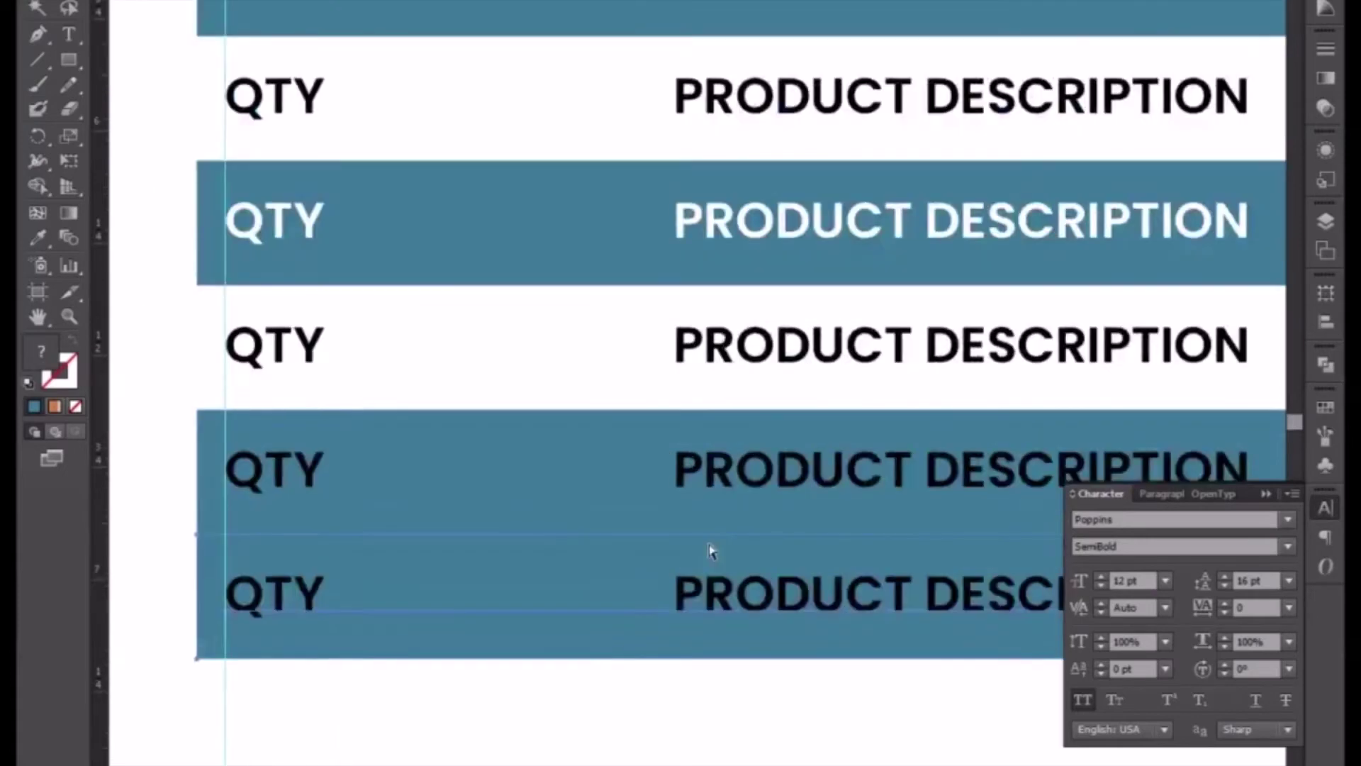
pyautogui.moveTo(677, 608); pyautogui.dragTo(718, 634)
pyautogui.moveTo(716, 670); pyautogui.dragTo(709, 640)
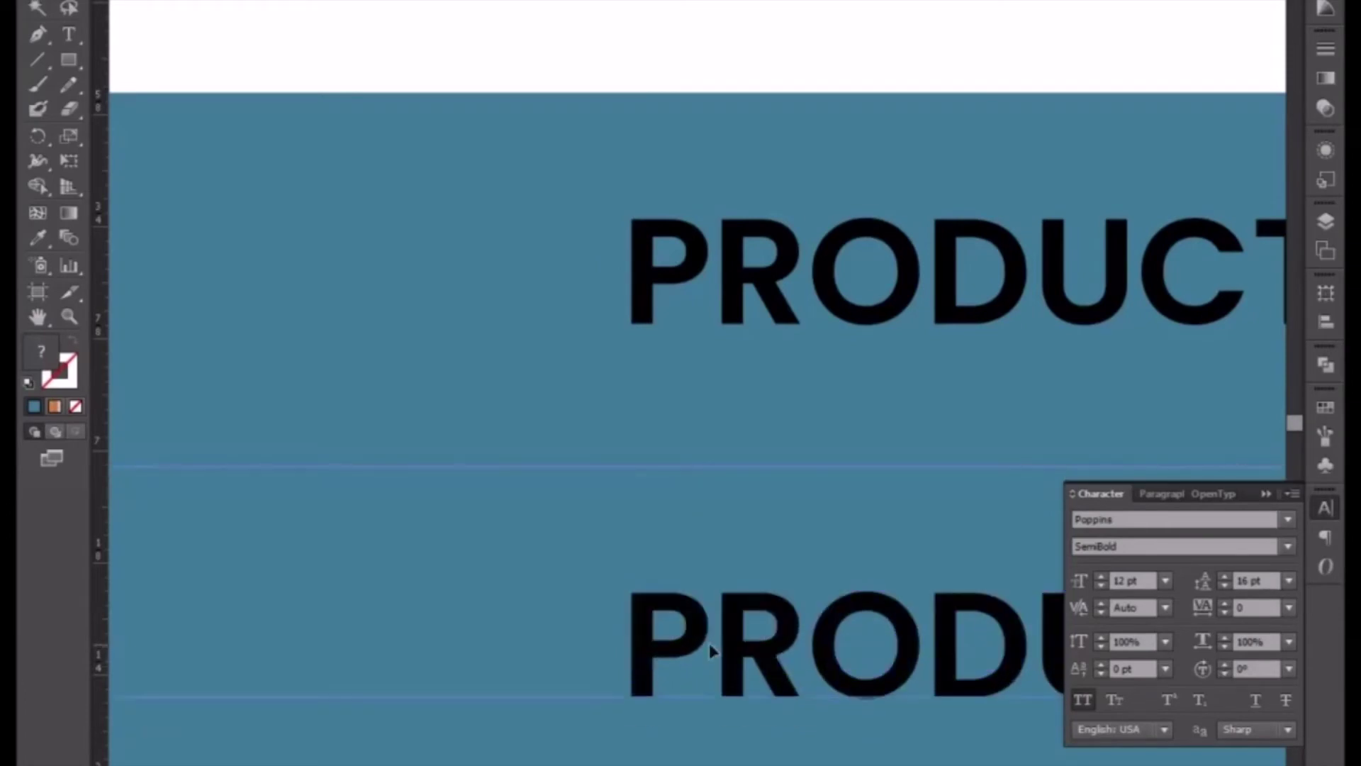
# - Delete the bottom row's blue background rectangle so it becomes white
pyautogui.hotkey('ctrl', '-')
pyautogui.hotkey('ctrl', '-')
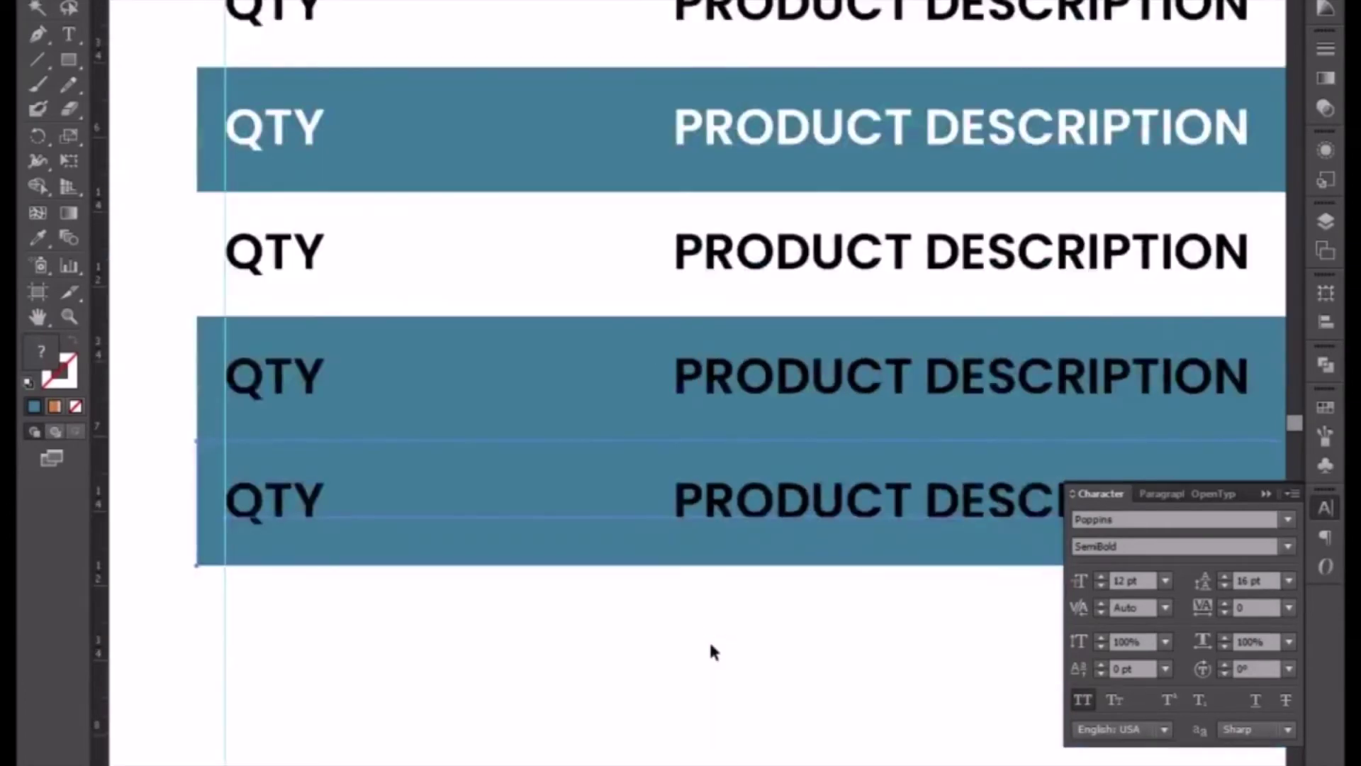
pyautogui.click(714, 645)
pyautogui.hotkey('ctrl', '-')
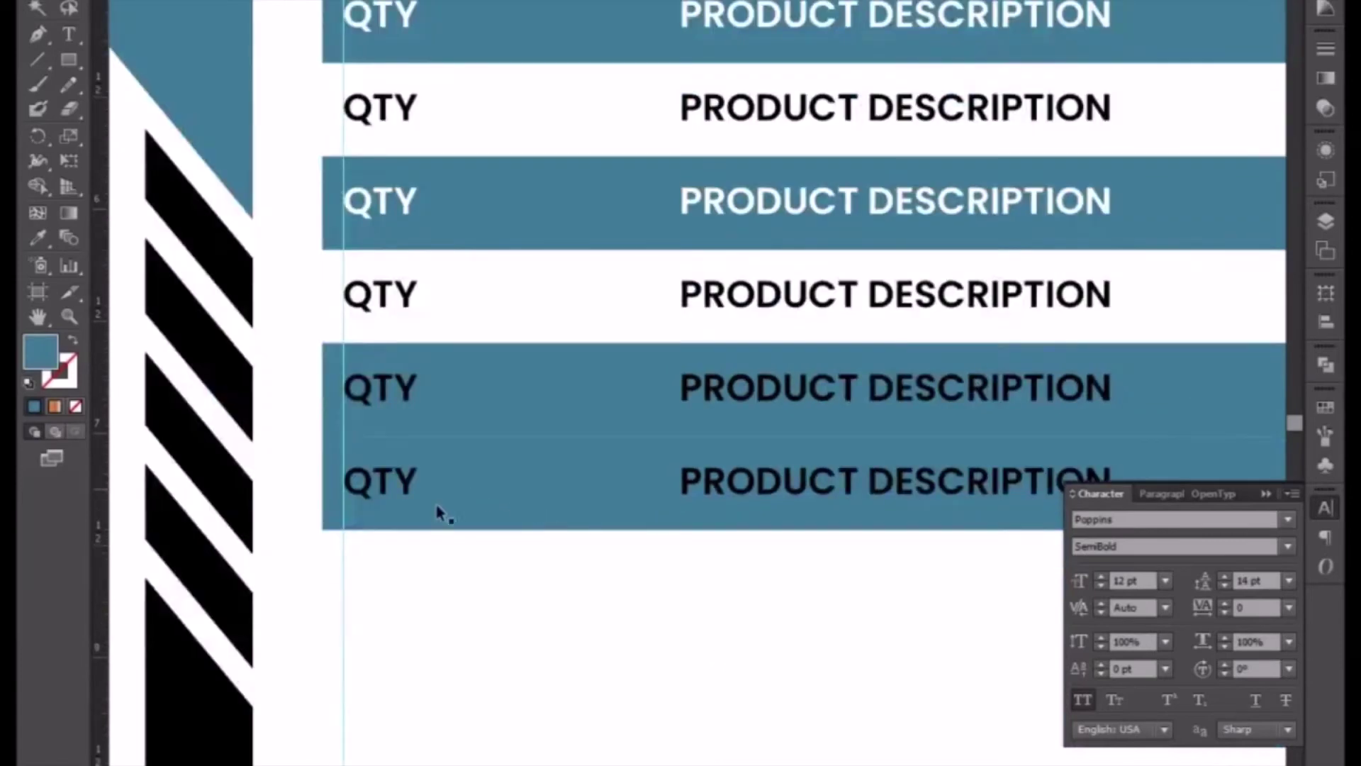
pyautogui.click(336, 505)
pyautogui.press('Delete')
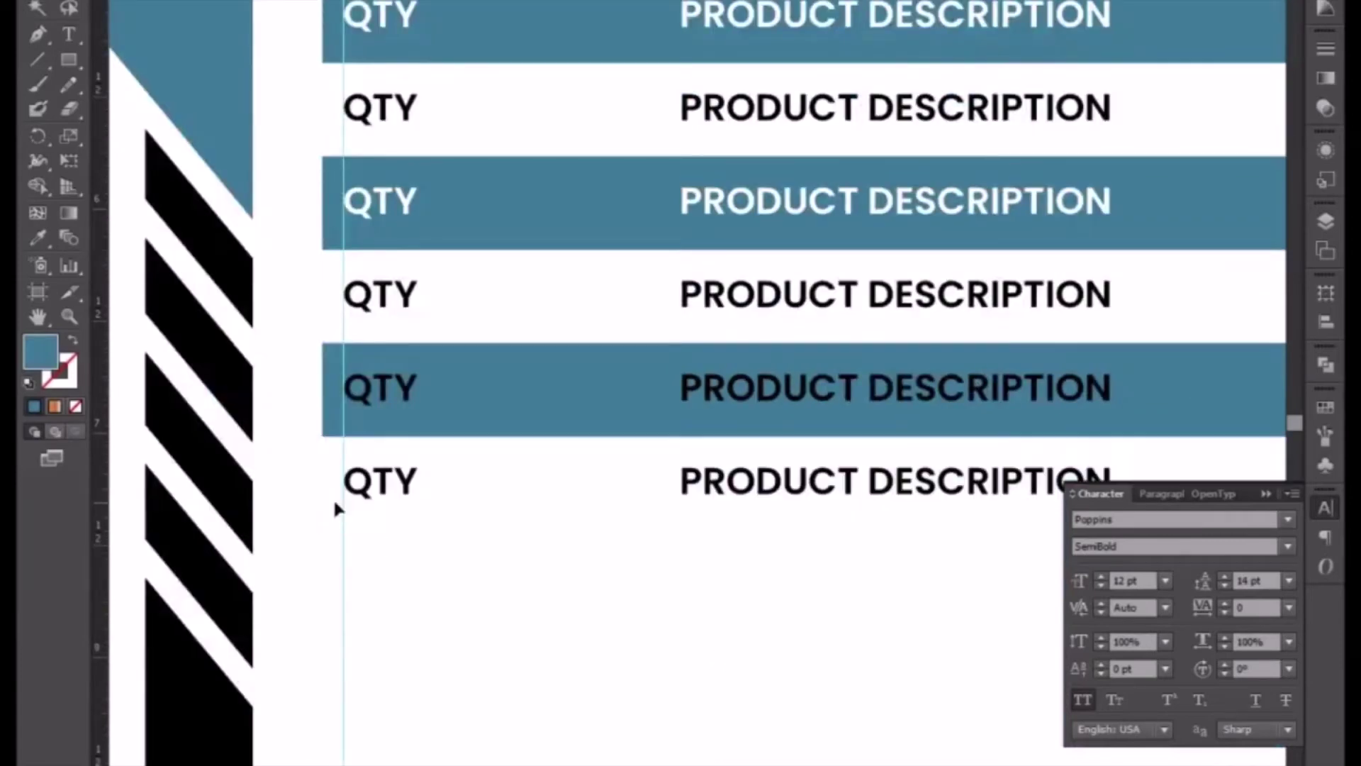
# - Make the fifth row's text white with the Eyedropper
pyautogui.click(541, 402)
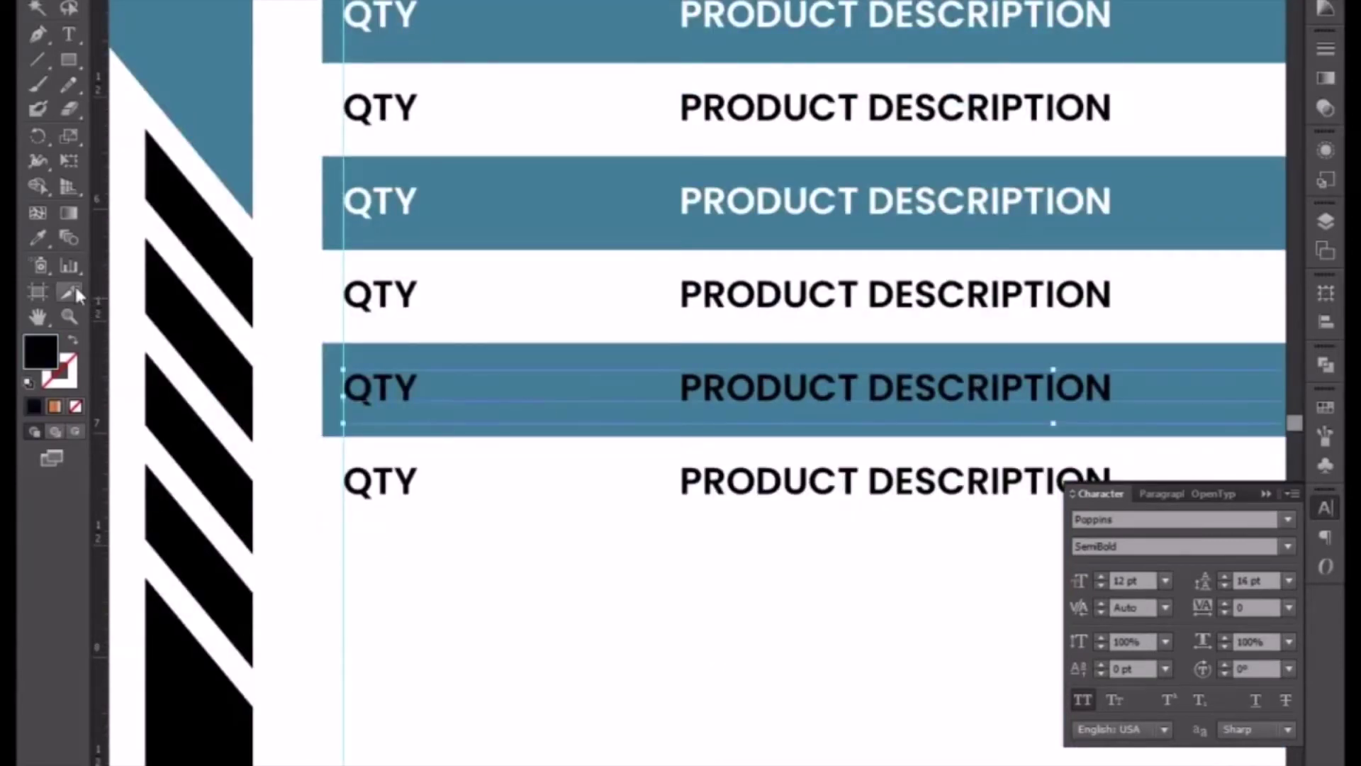
pyautogui.click(39, 238)
pyautogui.click(307, 557)
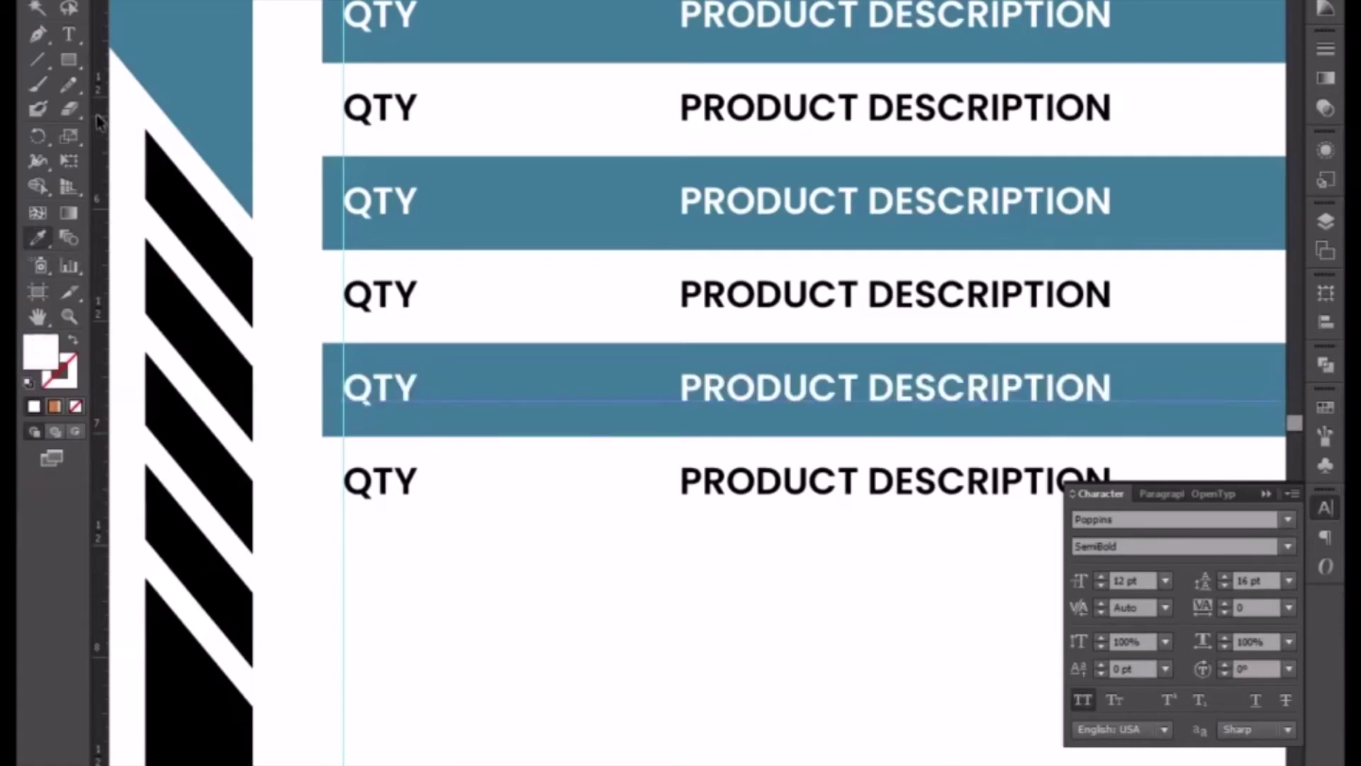
pyautogui.press('v')
pyautogui.hotkey('ctrl', '-')
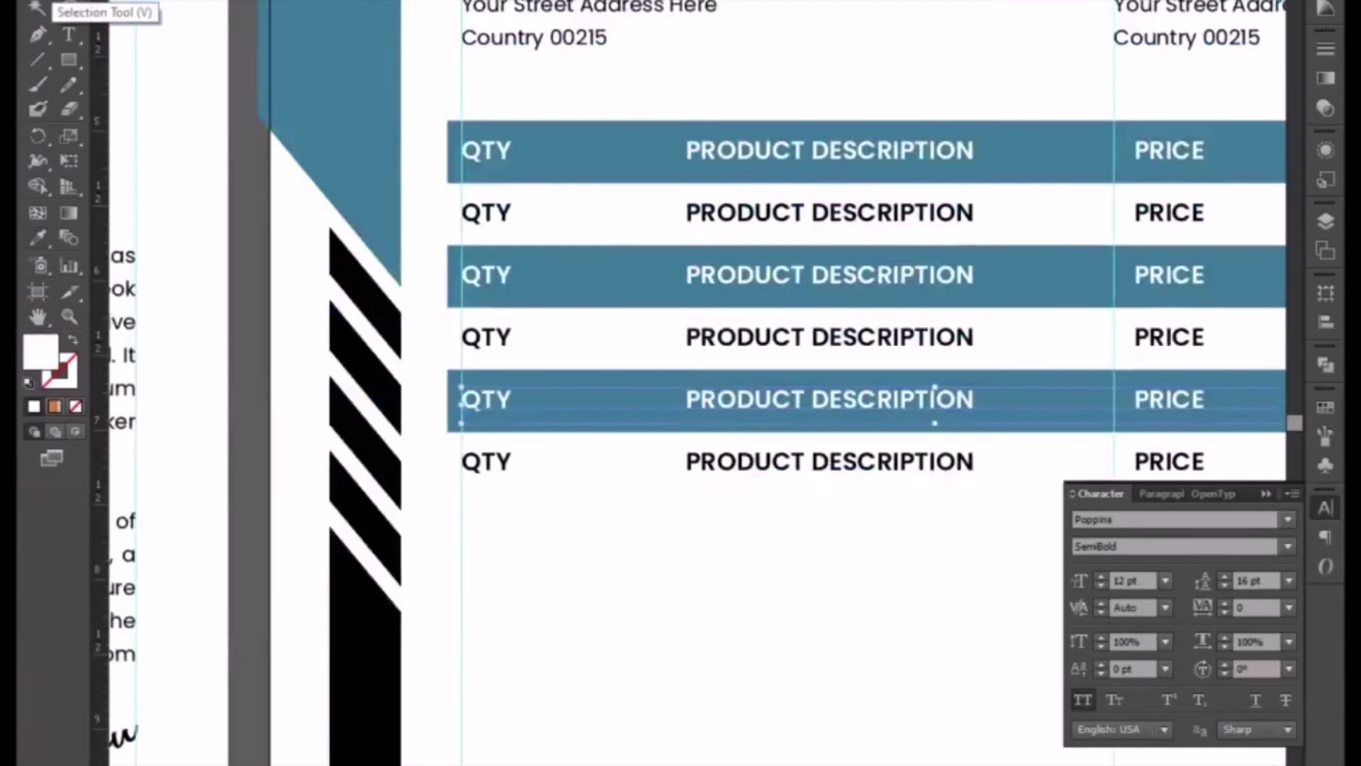
pyautogui.hotkey('ctrl', '-')
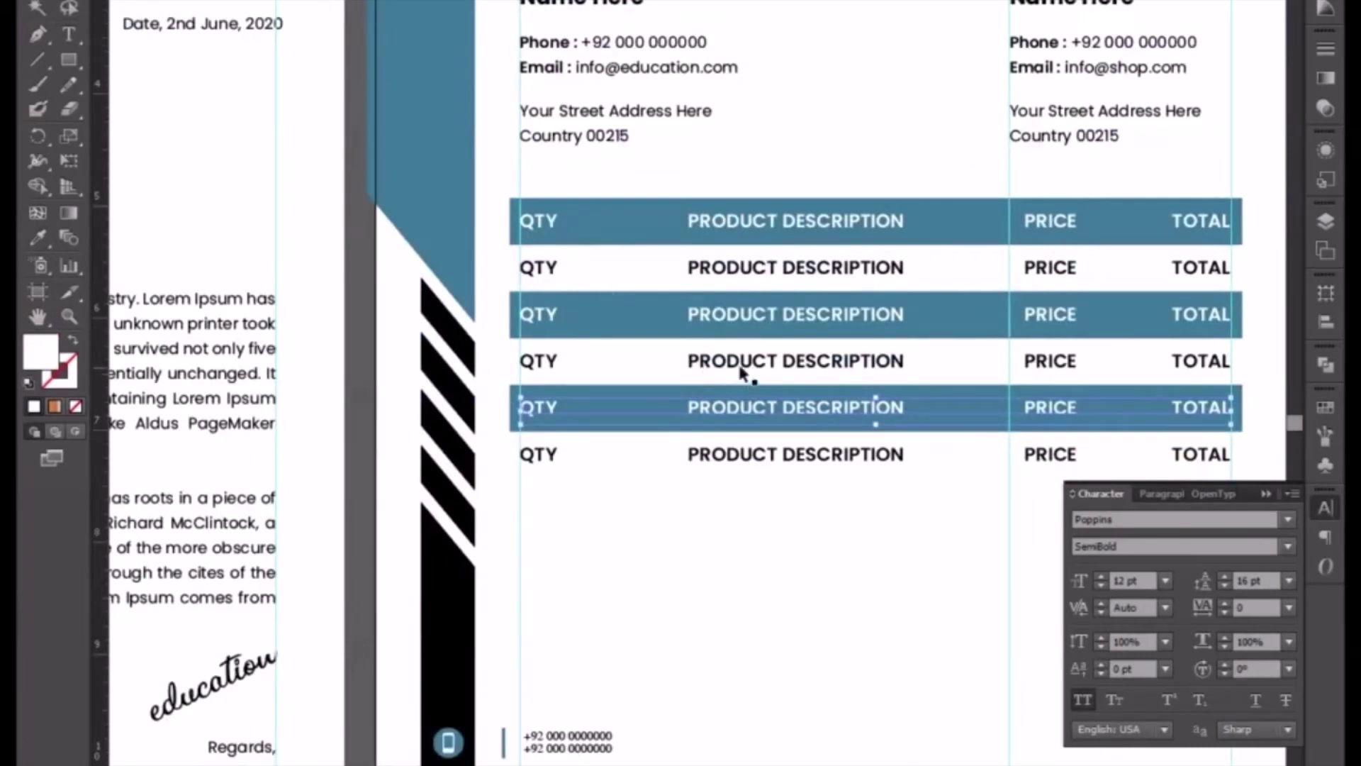
# - Select all body rows' text and change it to 10 pt Poppins Medium
pyautogui.keyDown('shift'); pyautogui.click(755, 363); pyautogui.keyUp('shift')
pyautogui.keyDown('shift'); pyautogui.click(775, 456); pyautogui.keyUp('shift')
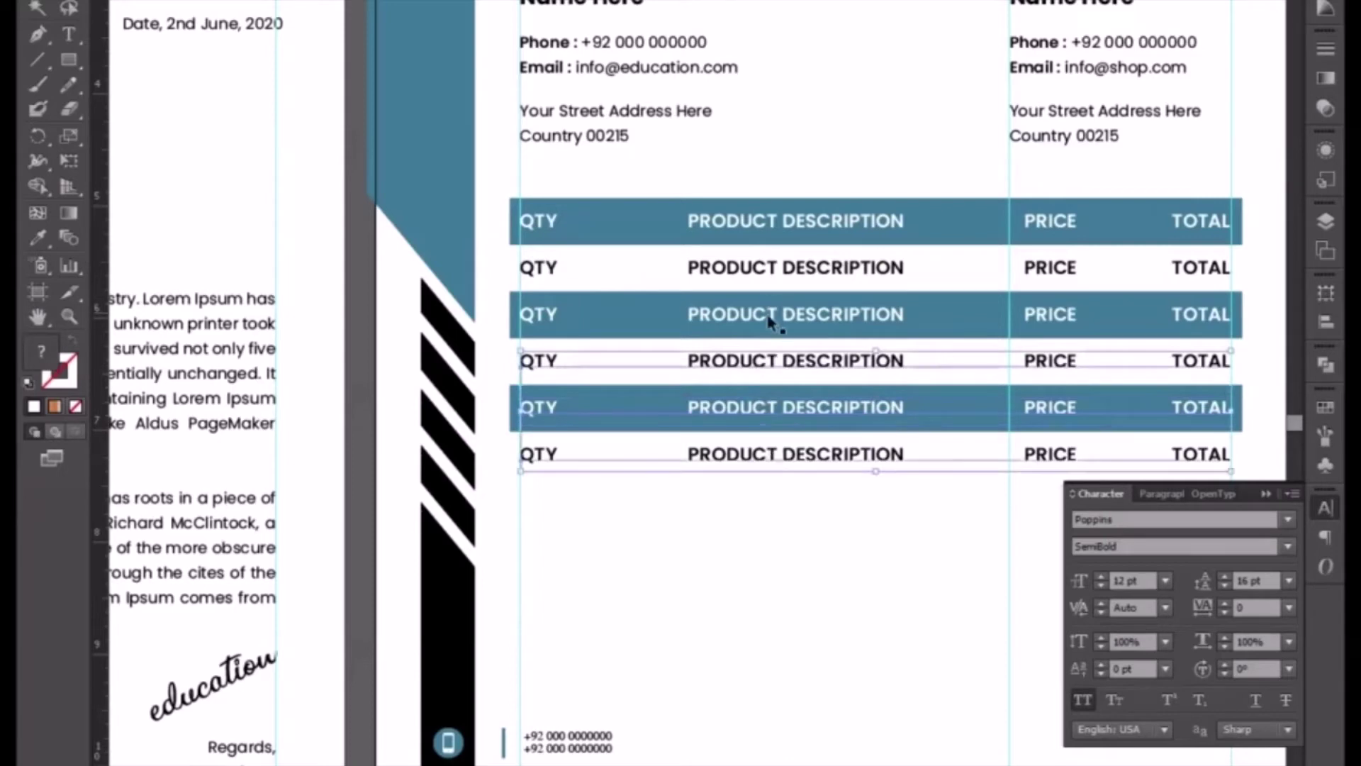
pyautogui.keyDown('shift'); pyautogui.click(786, 271); pyautogui.keyUp('shift')
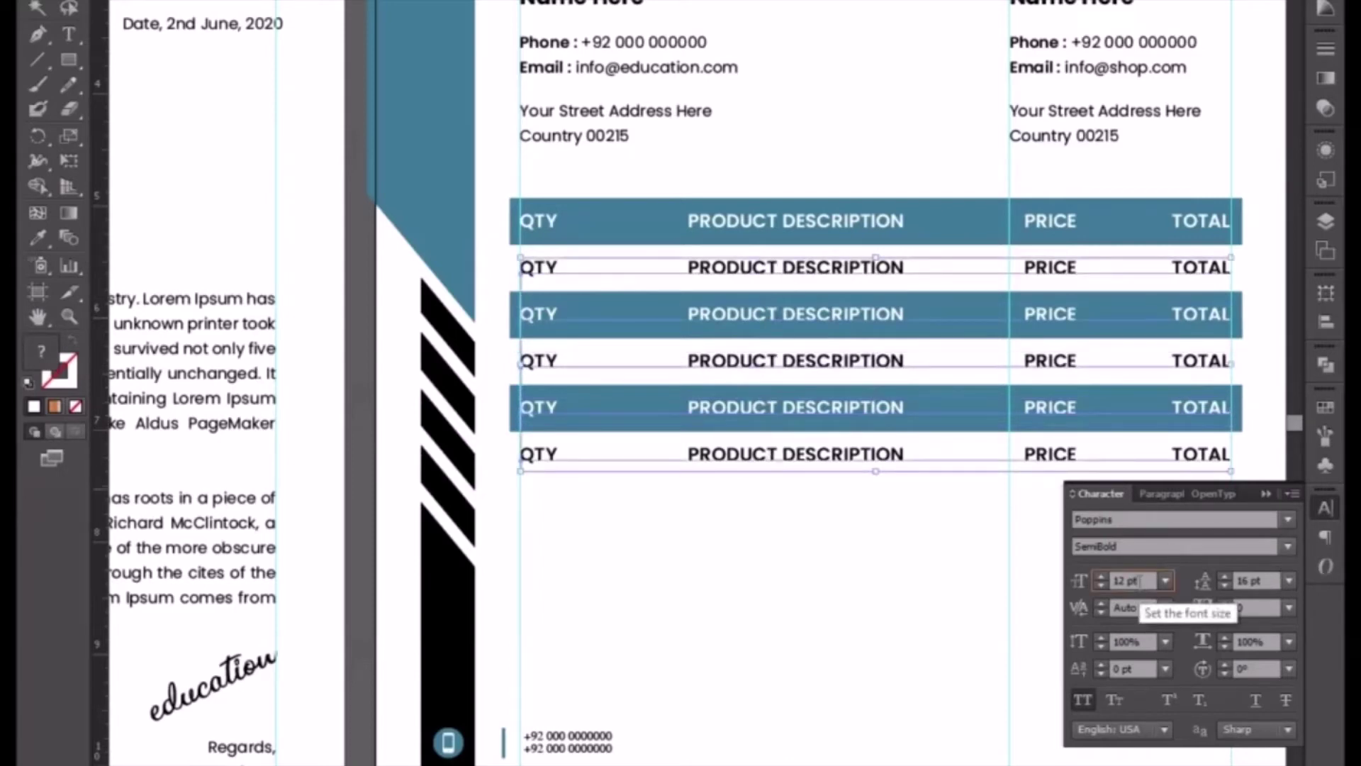
pyautogui.scroll(-2, 1140, 582)
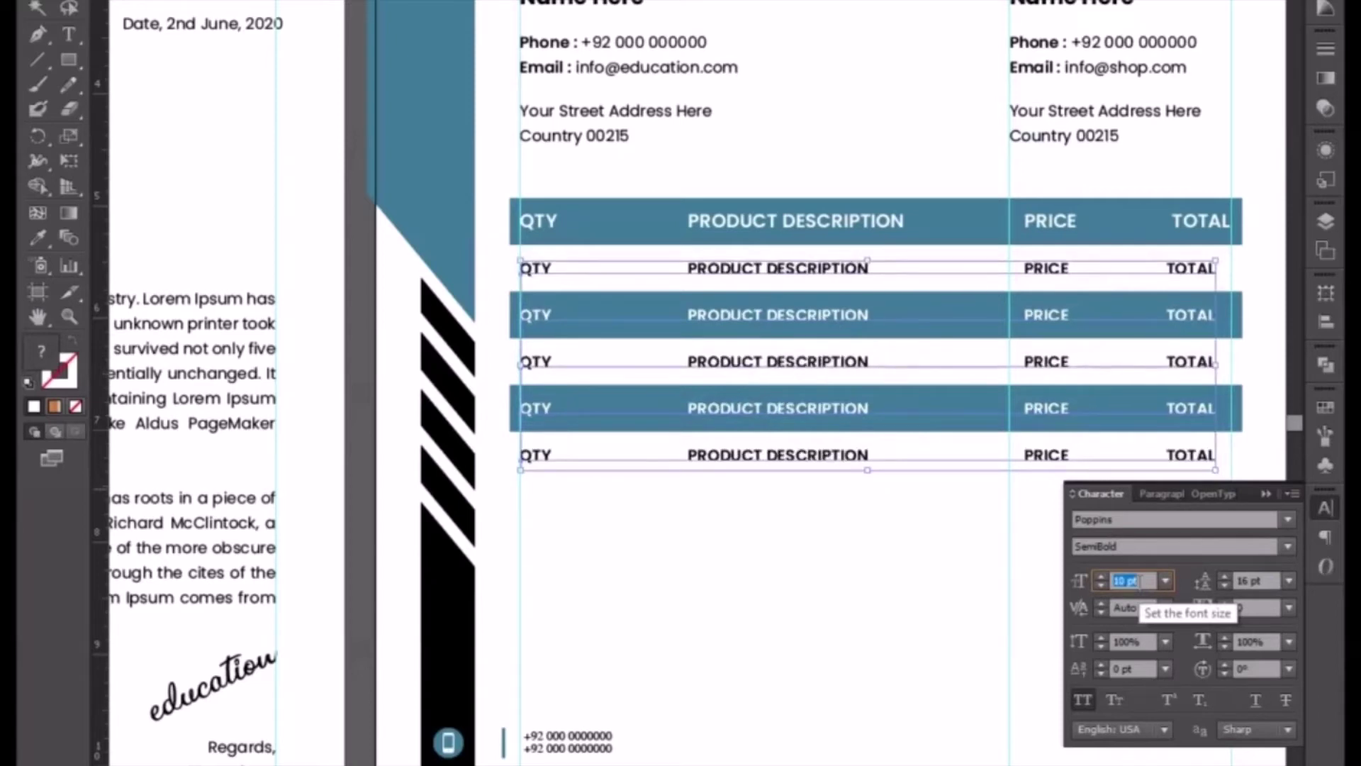
pyautogui.click(1287, 546)
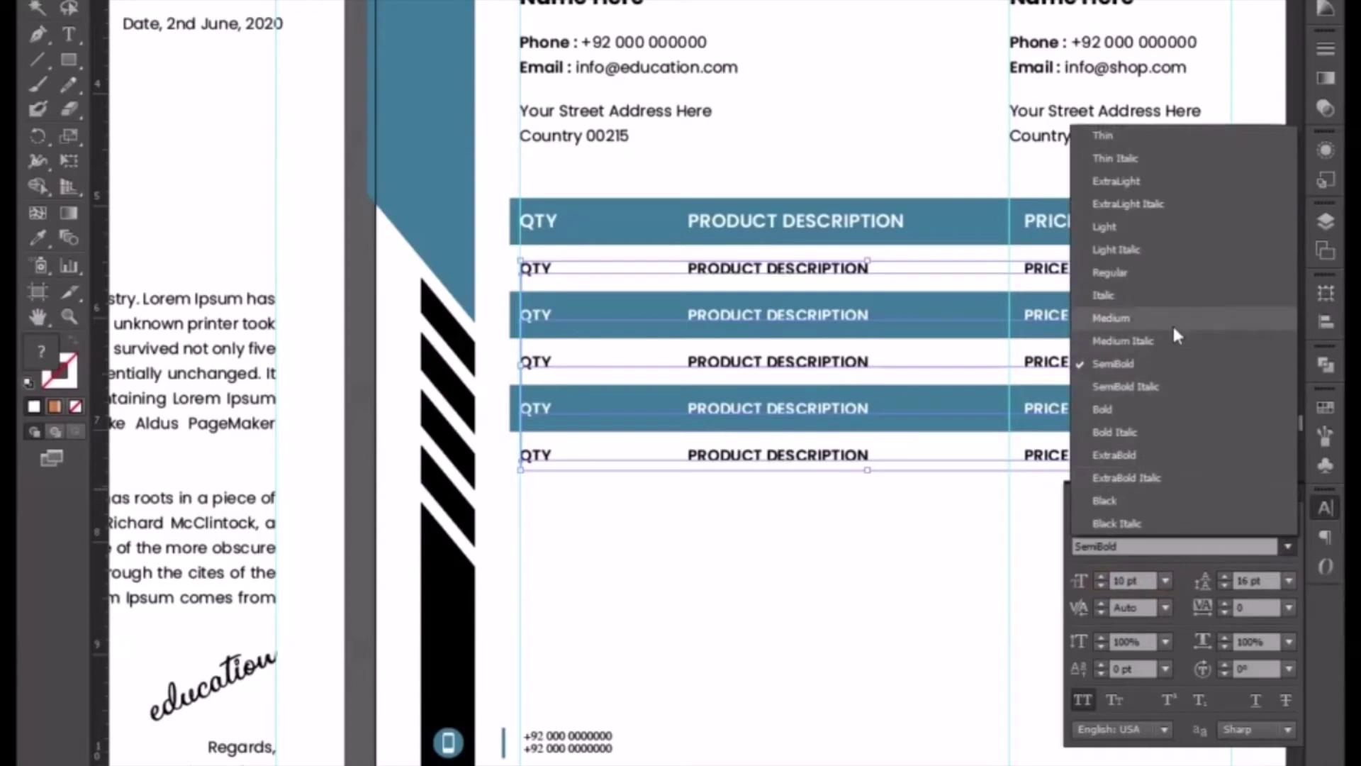
pyautogui.click(1172, 319)
pyautogui.click(770, 573)
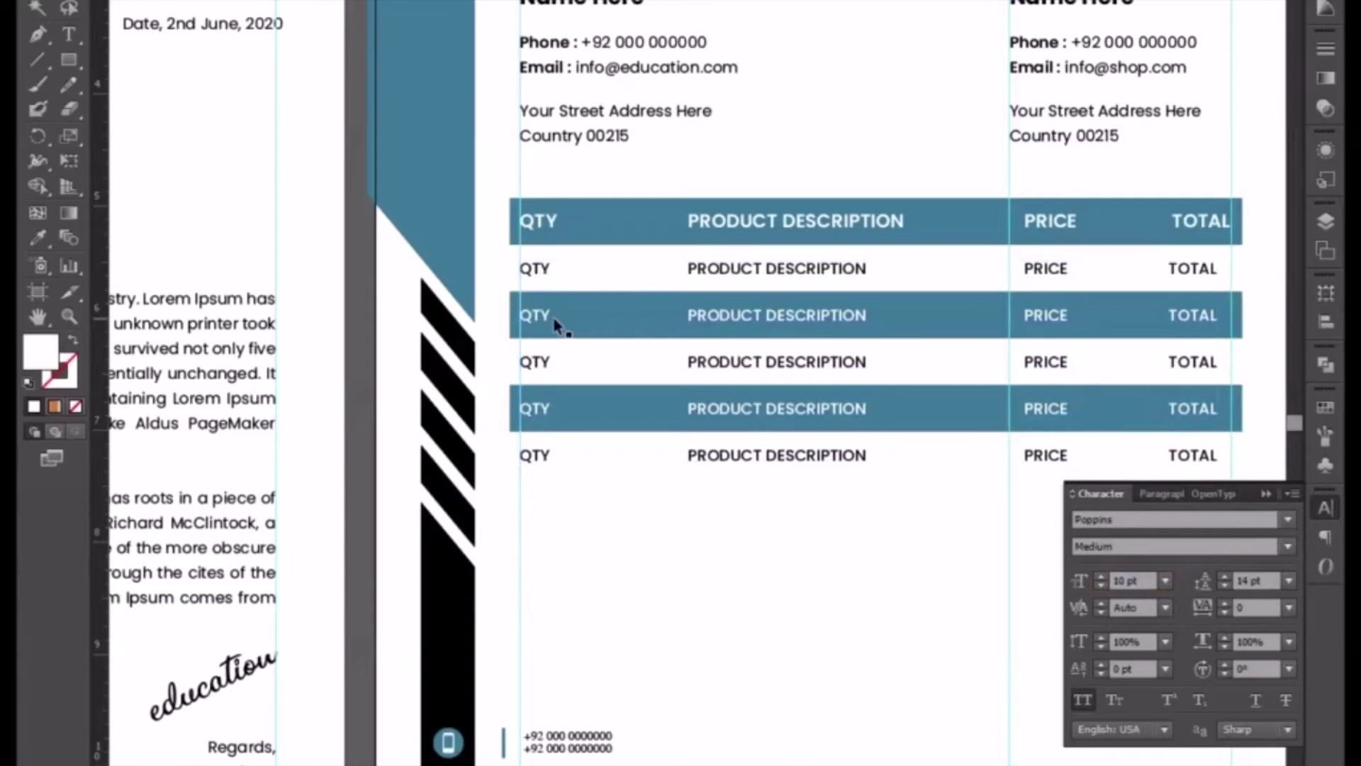
# - Fill both blue body row rectangles with light gray #d7dcdd
pyautogui.click(595, 336)
pyautogui.keyDown('shift'); pyautogui.click(597, 426); pyautogui.keyUp('shift')
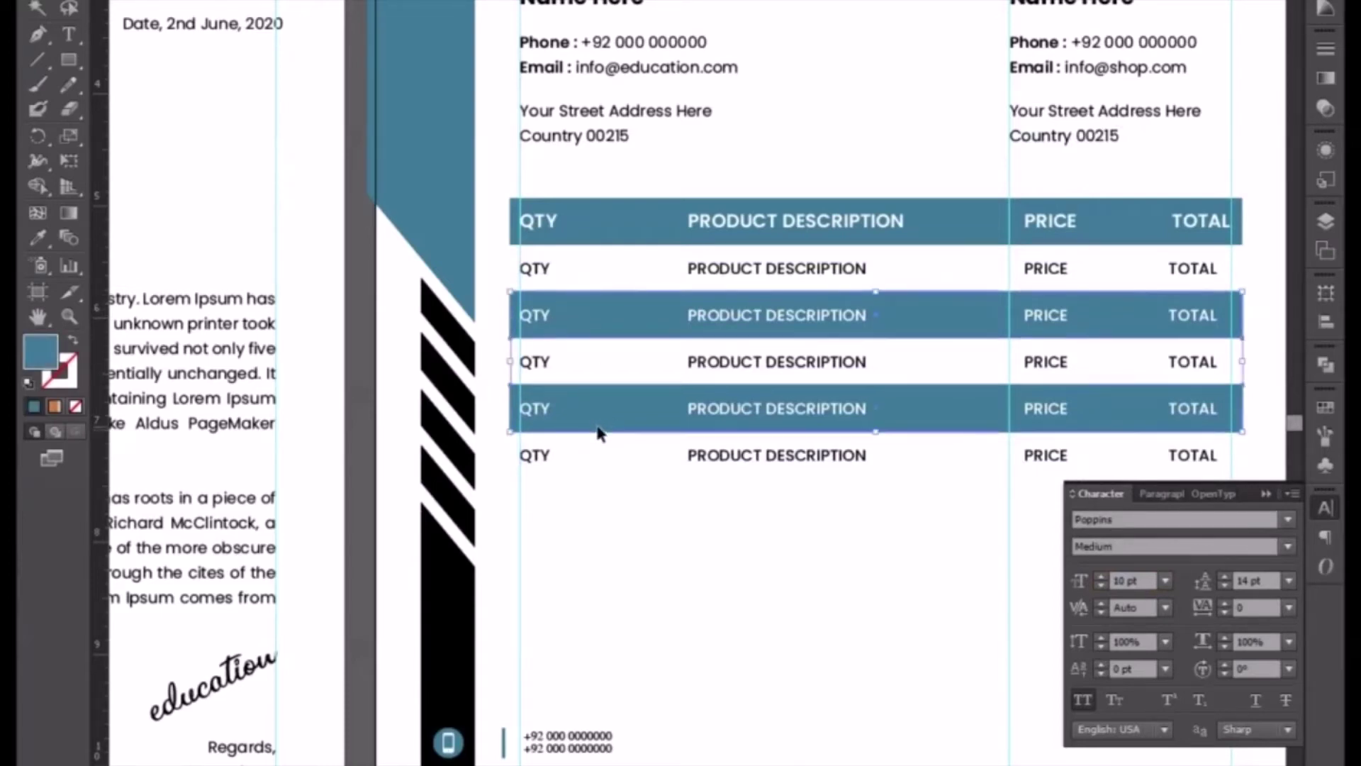
pyautogui.doubleClick(41, 355)
pyautogui.moveTo(416, 465); pyautogui.dragTo(409, 450)
pyautogui.click(896, 426)
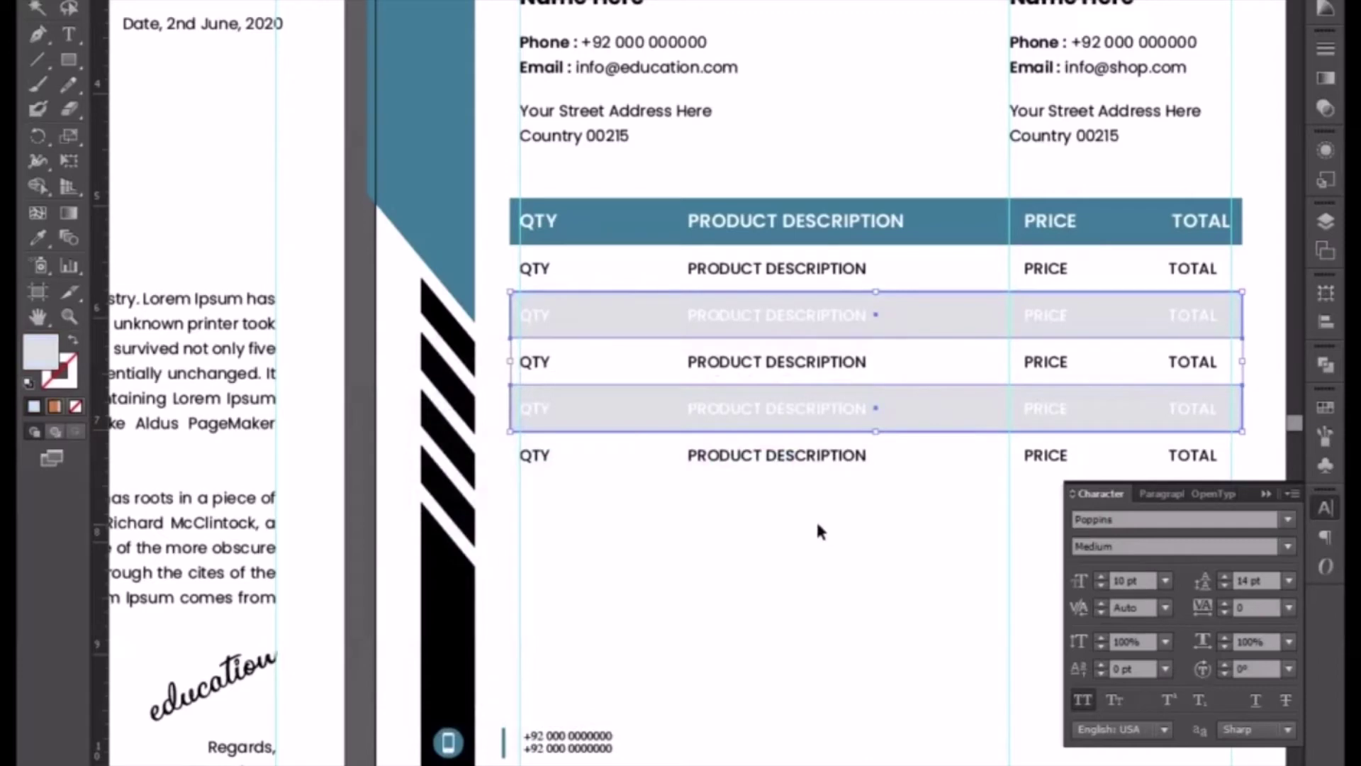
# - Turn the two gray rows' text black using the Eyedropper
pyautogui.click(791, 418)
pyautogui.keyDown('shift'); pyautogui.click(797, 320); pyautogui.keyUp('shift')
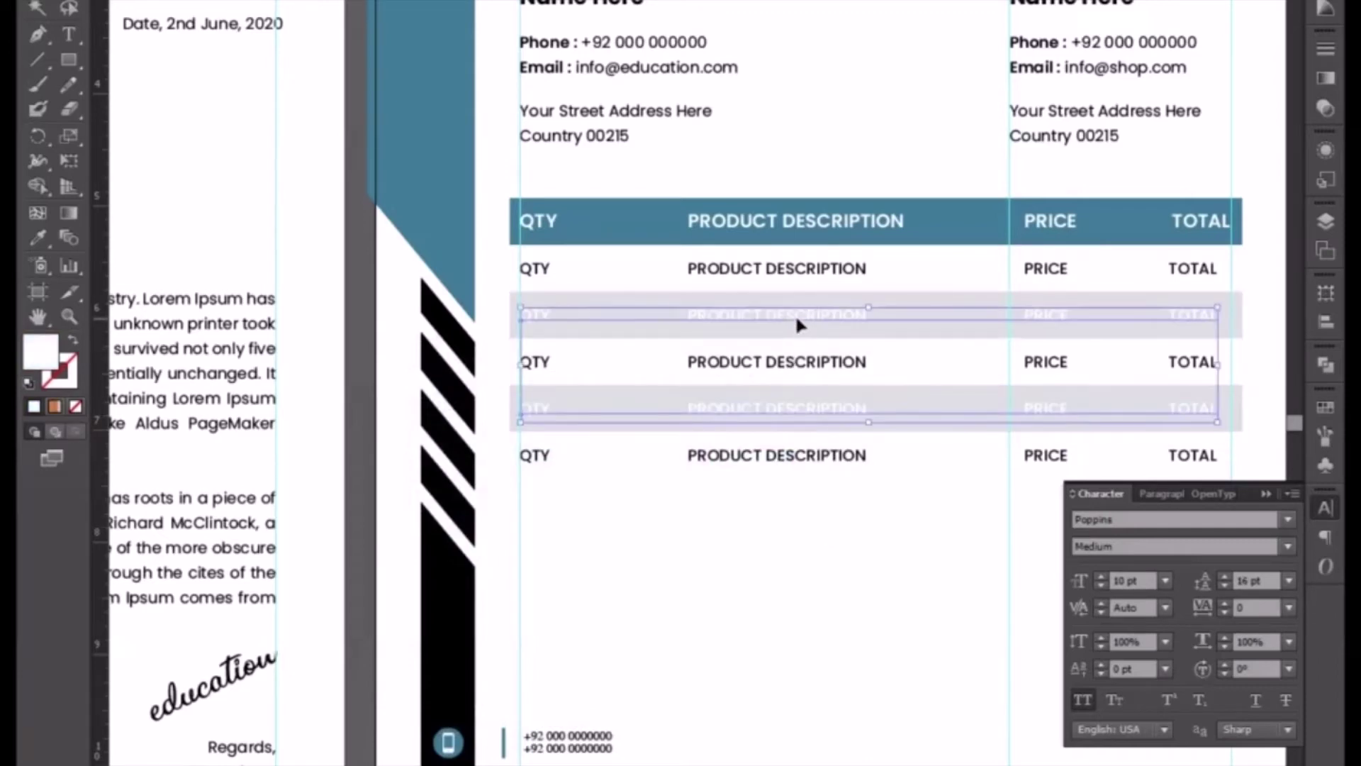
pyautogui.click(40, 236)
pyautogui.click(447, 574)
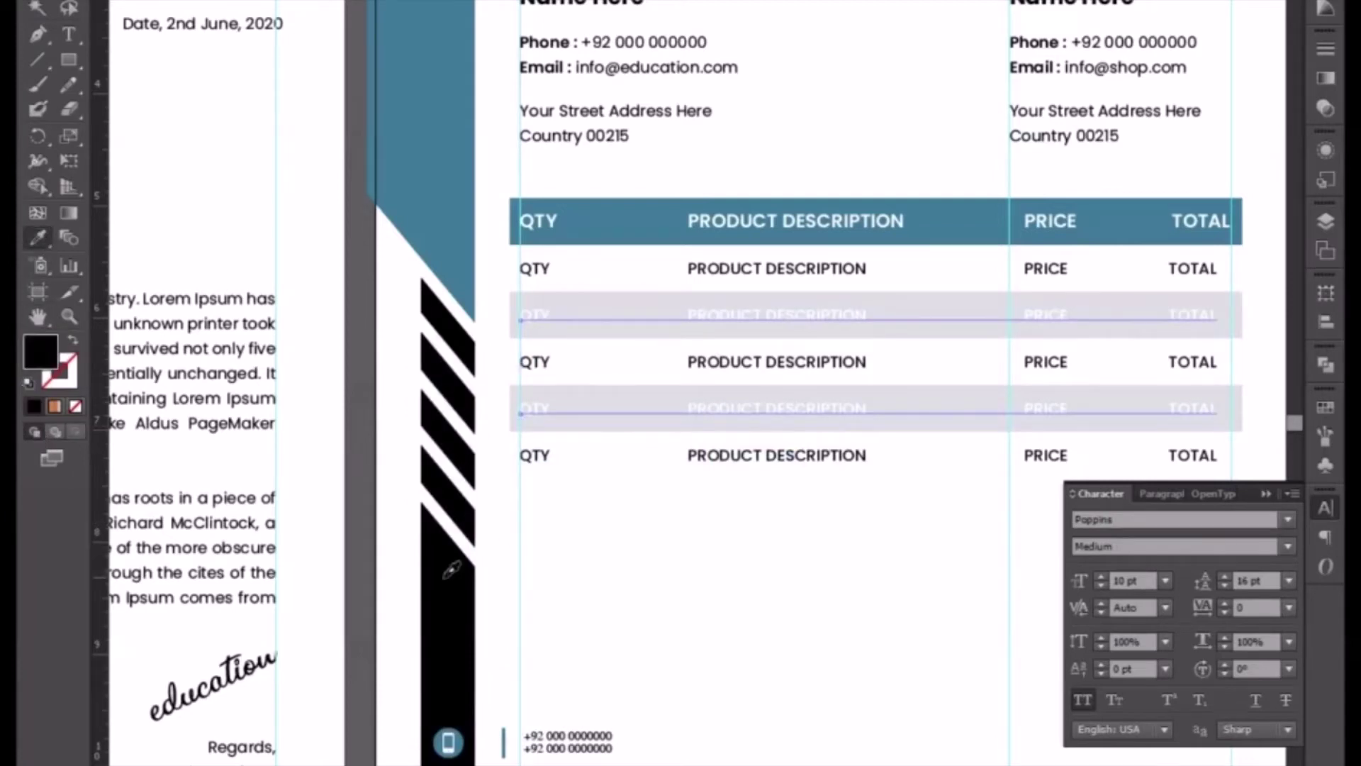
pyautogui.press('v')
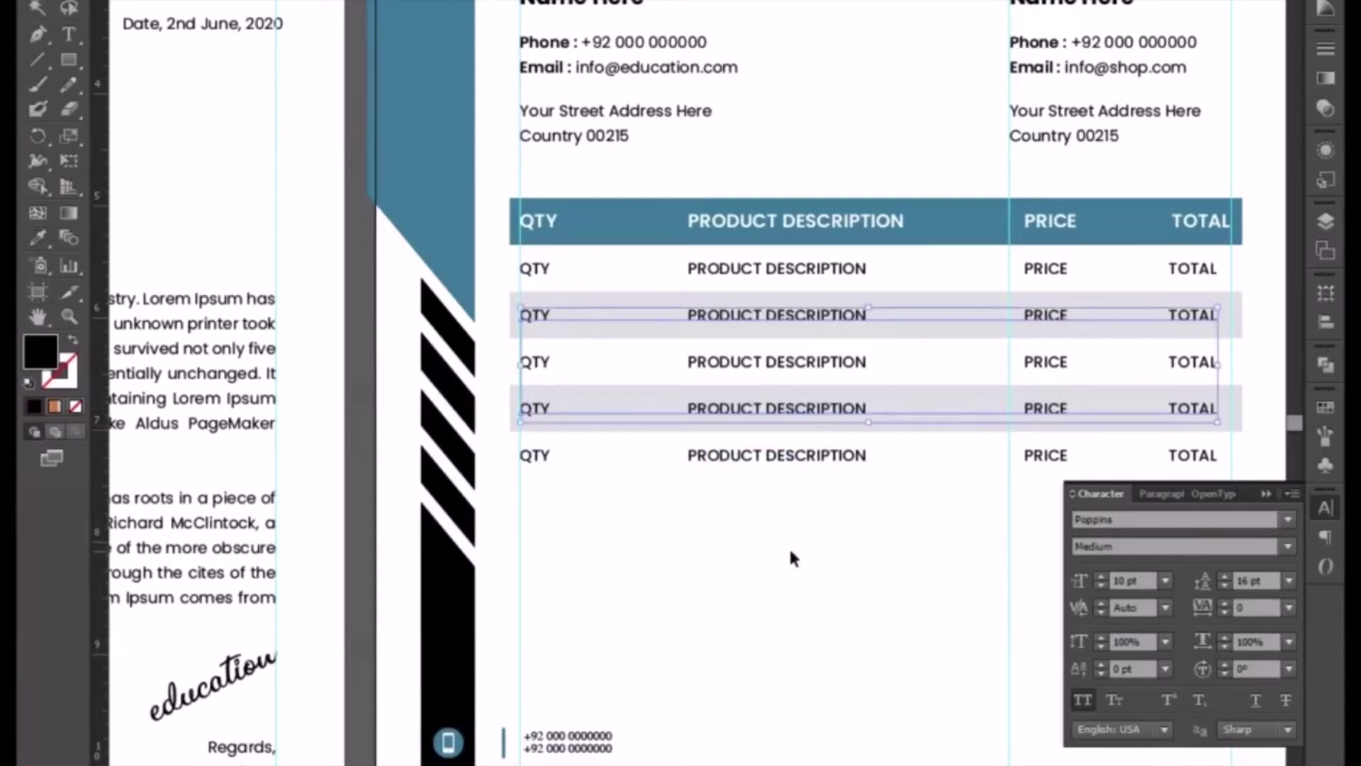
pyautogui.click(790, 552)
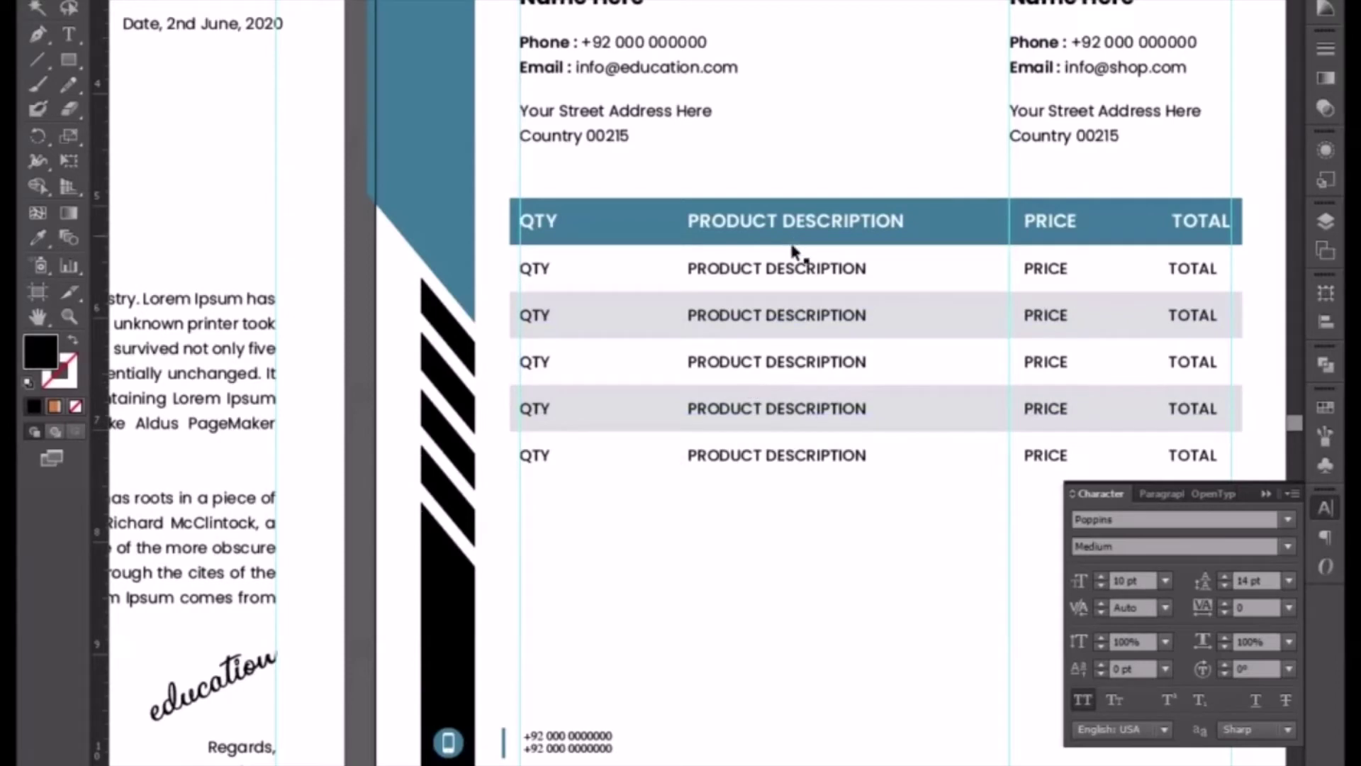
pyautogui.doubleClick(544, 275)
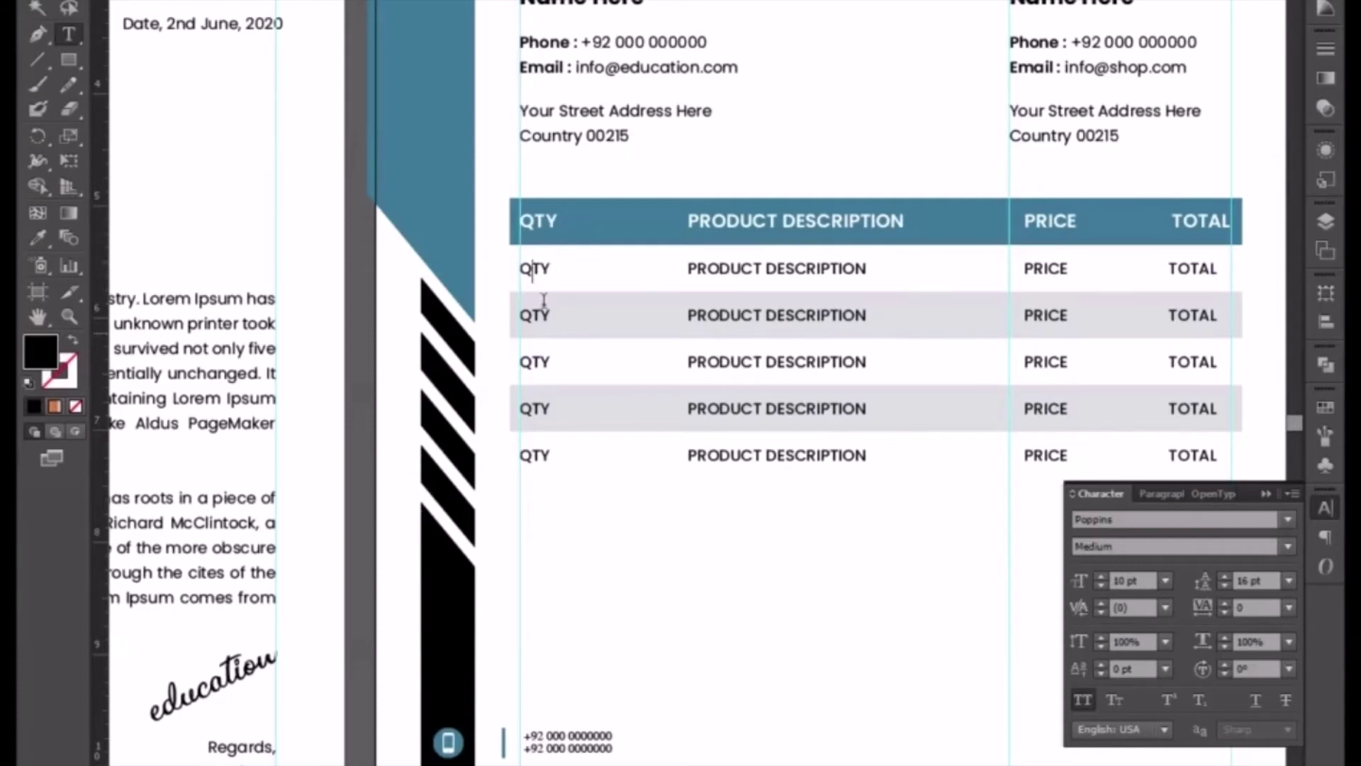
# - Change the first row's quantity to 02 and description to PRODUCT NO.1, realigning columns
pyautogui.moveTo(550, 261); pyautogui.dragTo(517, 254)
pyautogui.write('02')
pyautogui.moveTo(767, 268); pyautogui.dragTo(867, 269)
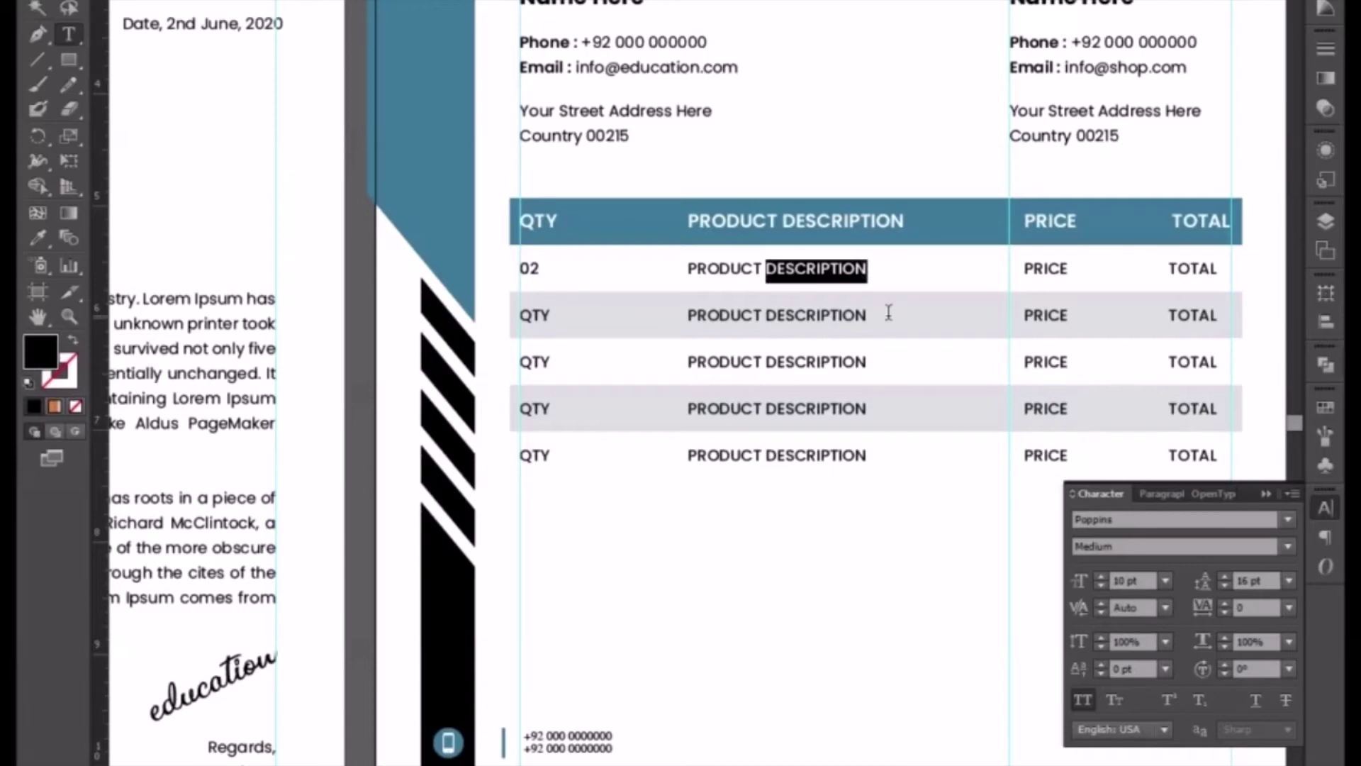
pyautogui.write('NO.1')
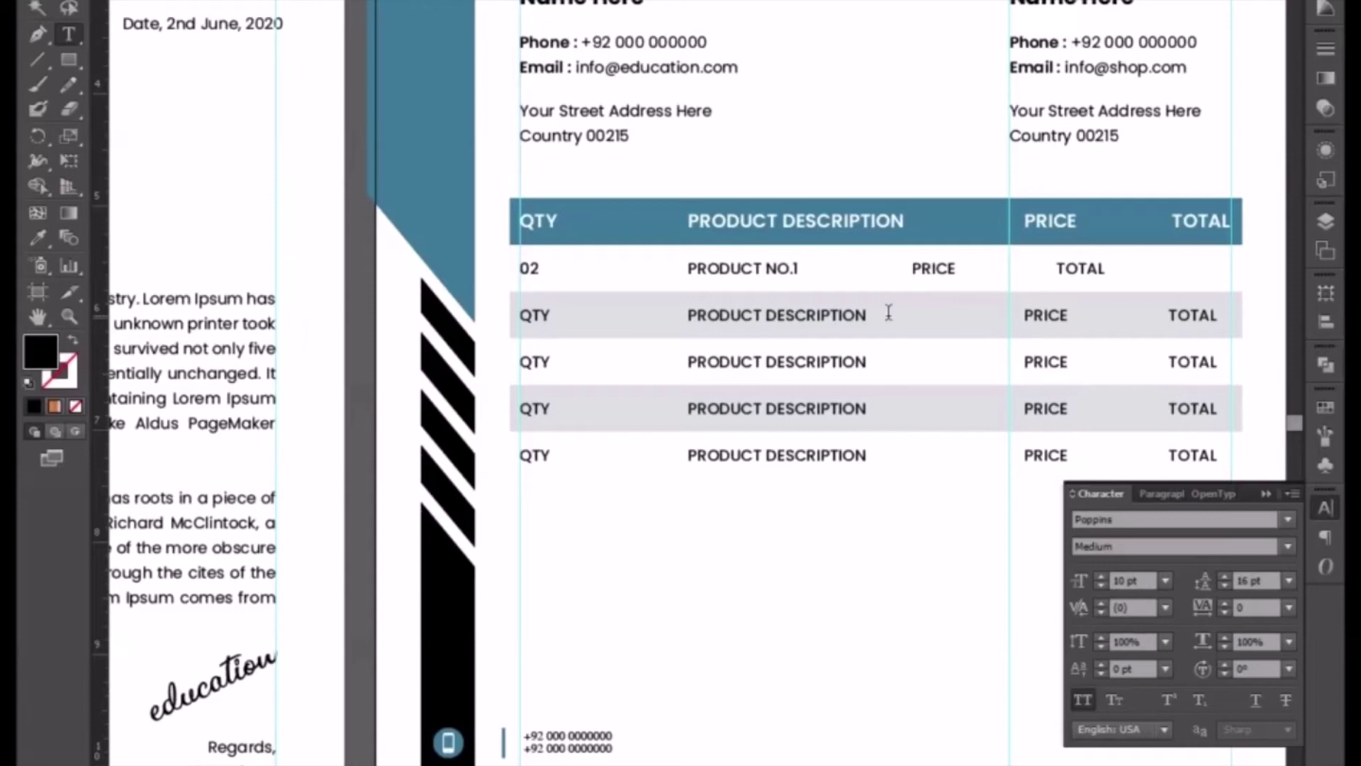
pyautogui.press('Tab')
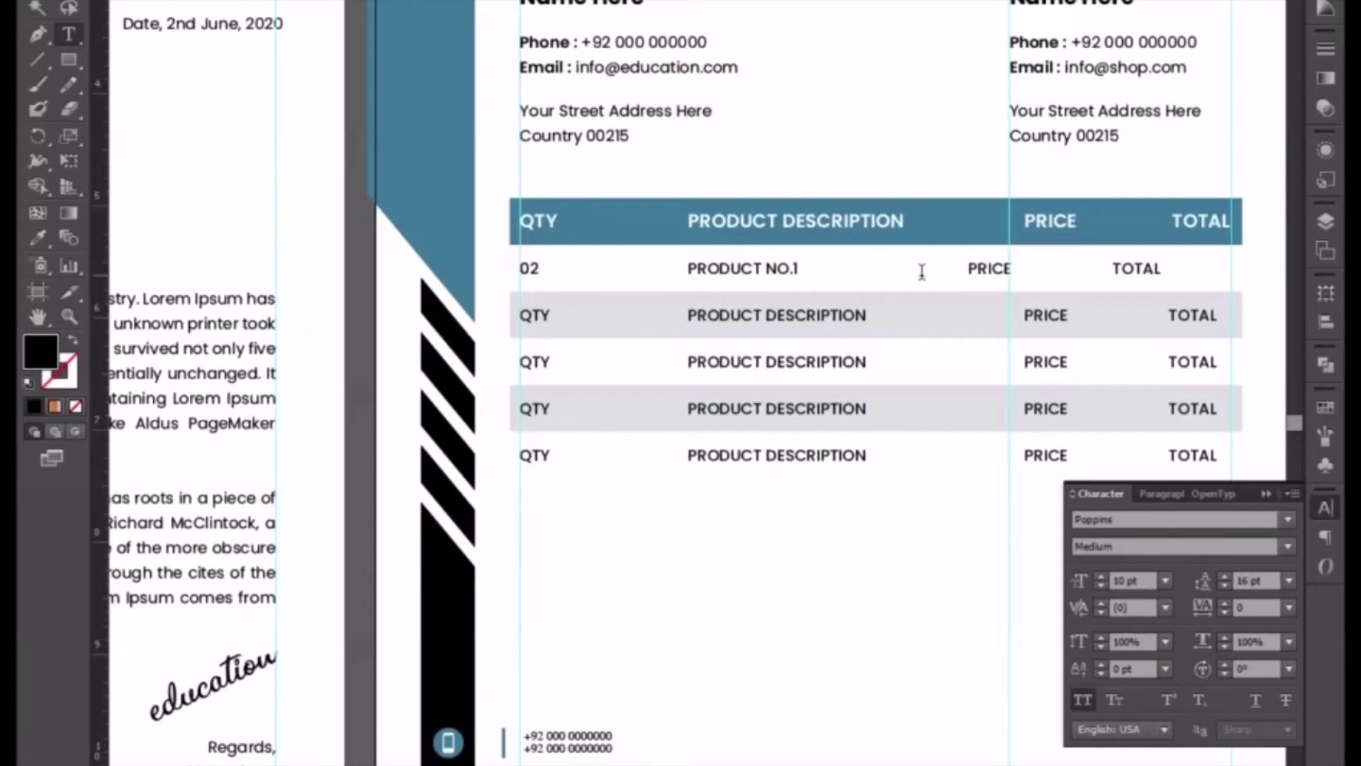
pyautogui.press('Tab')
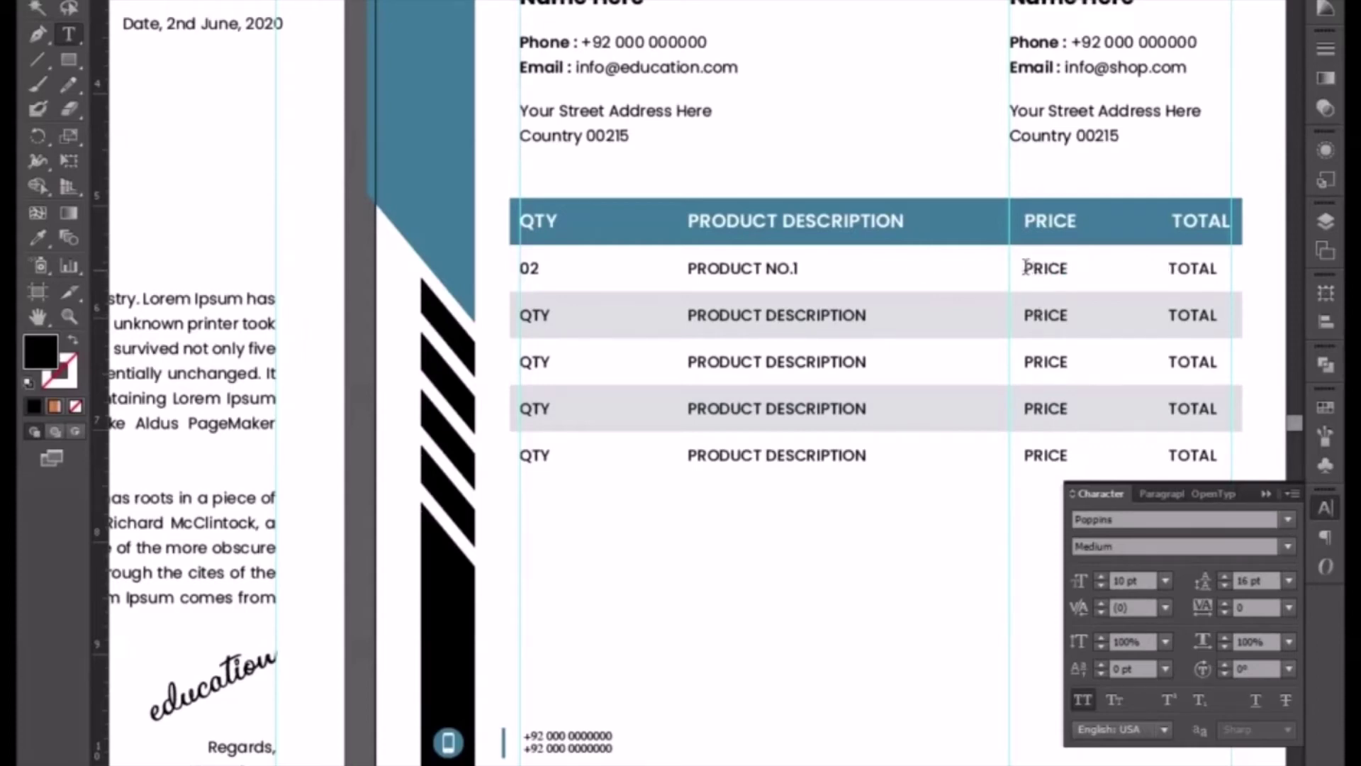
# - Enter price $49 and total $98 in the first row and adjust the total's alignment
pyautogui.moveTo(1024, 271); pyautogui.dragTo(1072, 272)
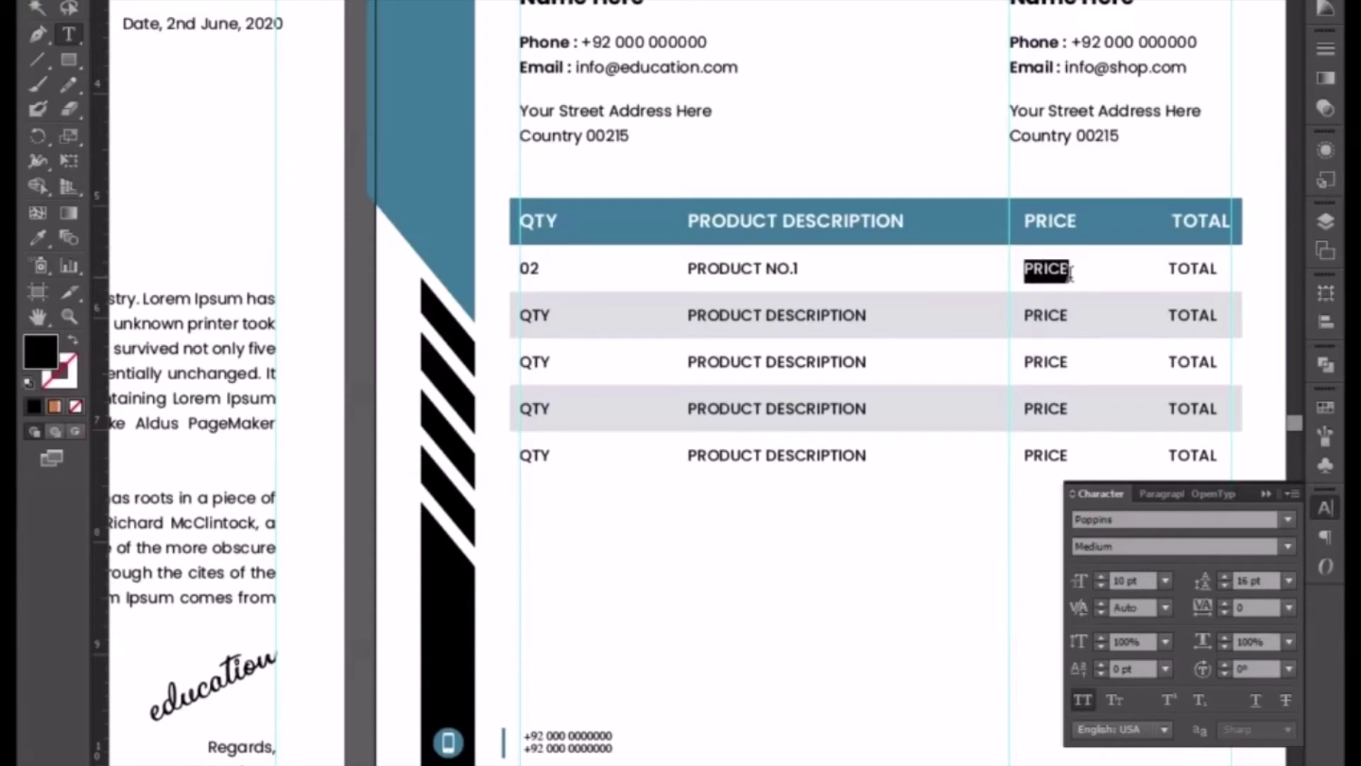
pyautogui.write('$49')
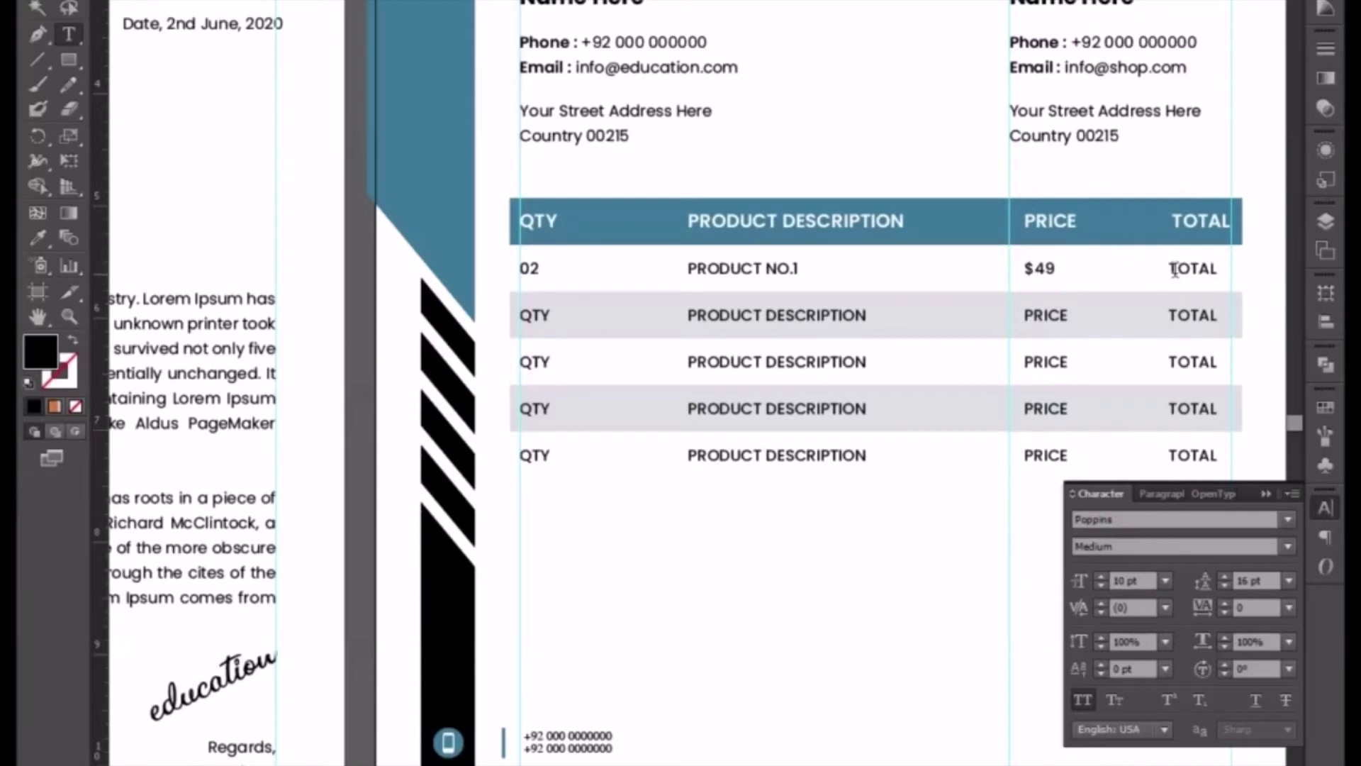
pyautogui.moveTo(1168, 269); pyautogui.dragTo(1218, 279)
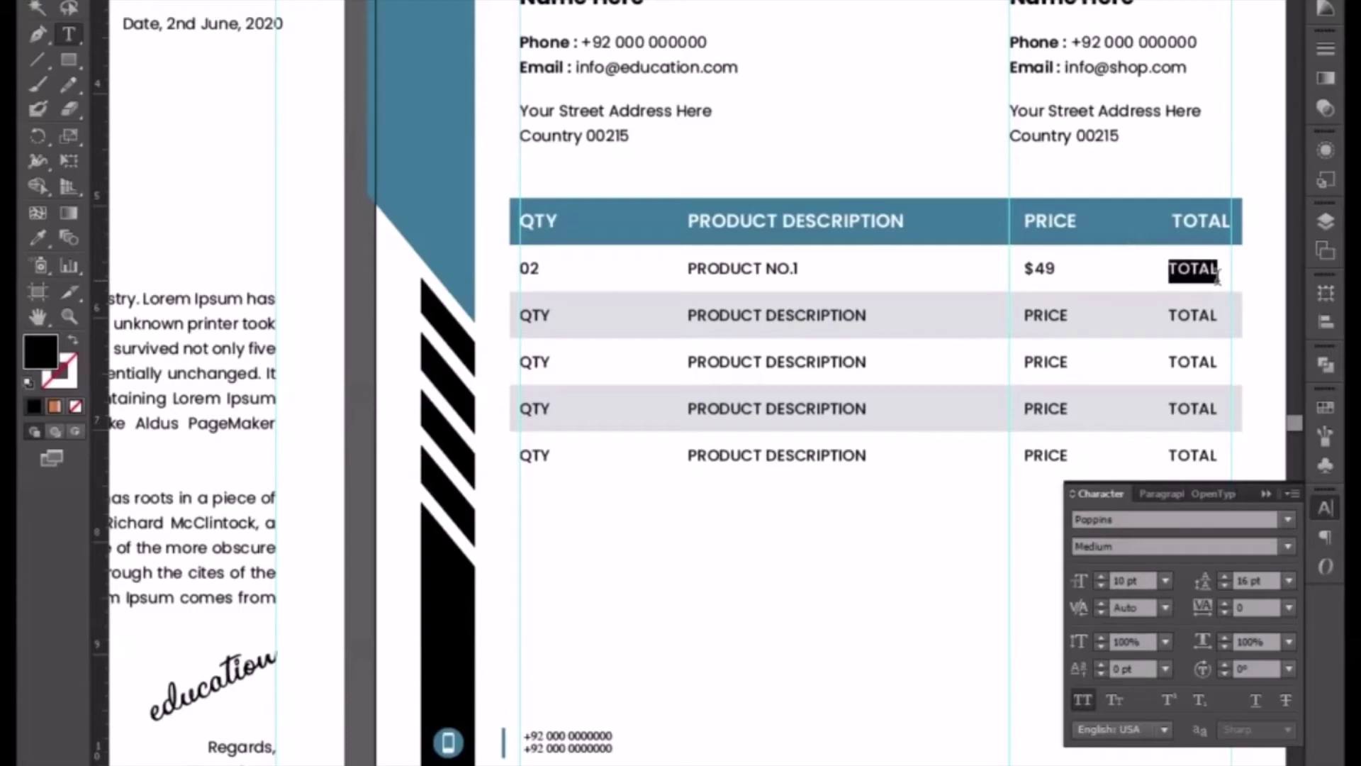
pyautogui.write('$')
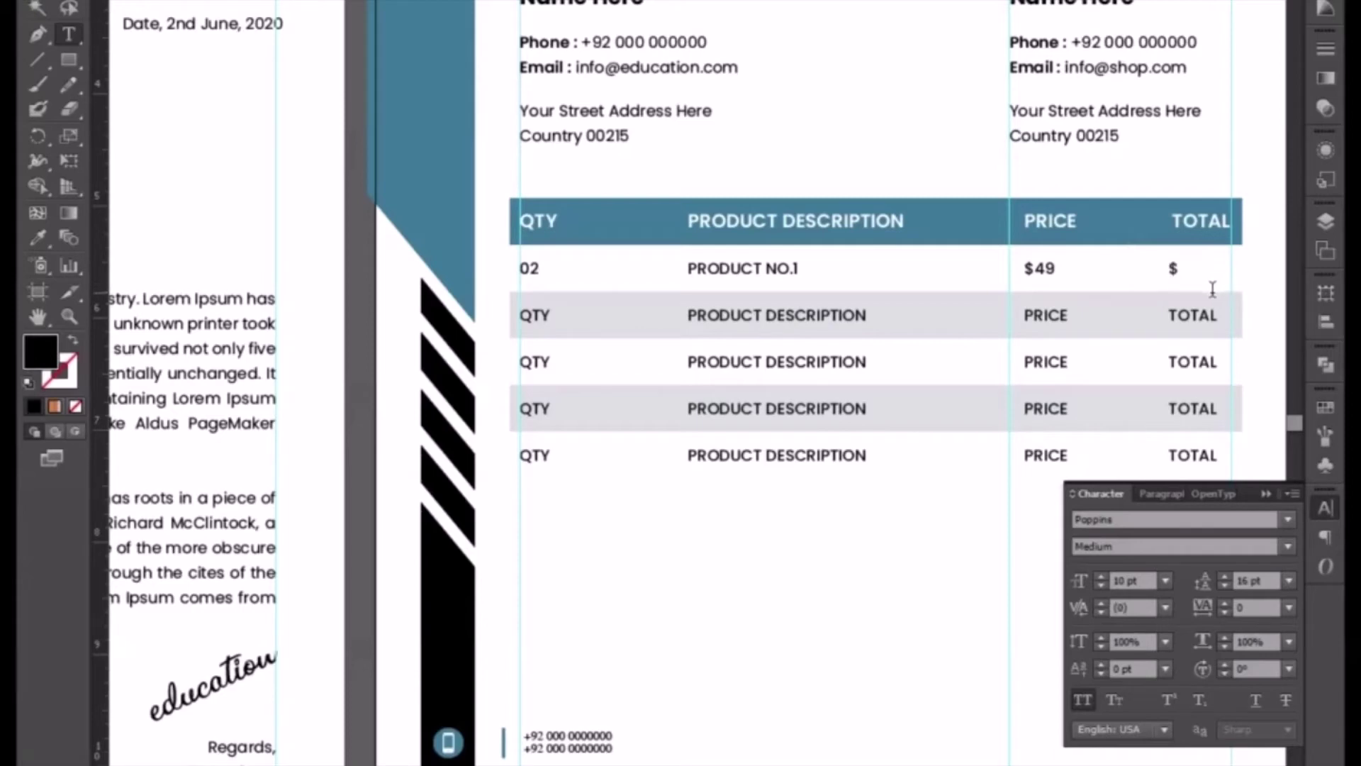
pyautogui.write('98')
pyautogui.hotkey('ctrl', 'shift', 'r')
pyautogui.hotkey('ctrl', 'shift', 'l')
pyautogui.hotkey('ctrl', 'shift', 'c')
pyautogui.moveTo(764, 305); pyautogui.dragTo(872, 316)
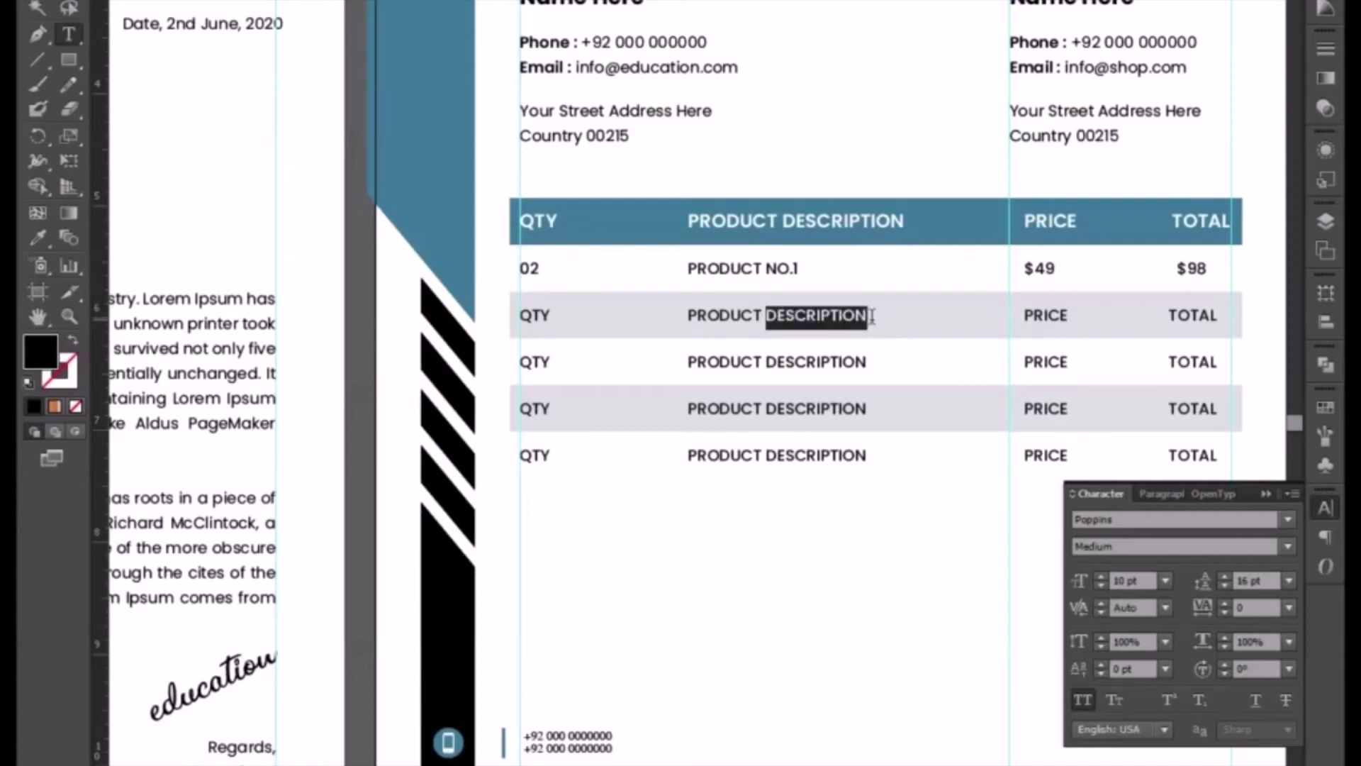
# - Change the second row's description to PRODUCT NO.2 and quantity to 01
pyautogui.write('B')
pyautogui.press('BackSpace')
pyautogui.write('NO')
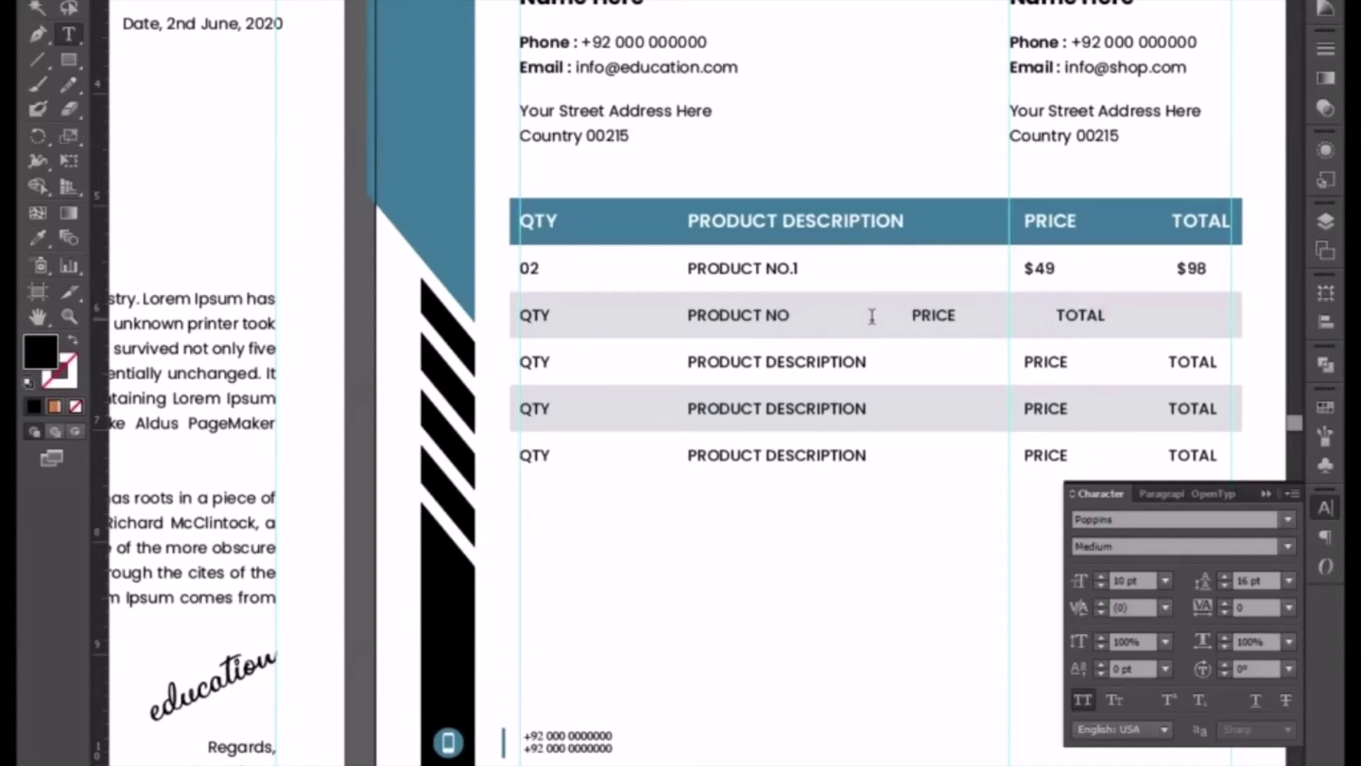
pyautogui.write('.2')
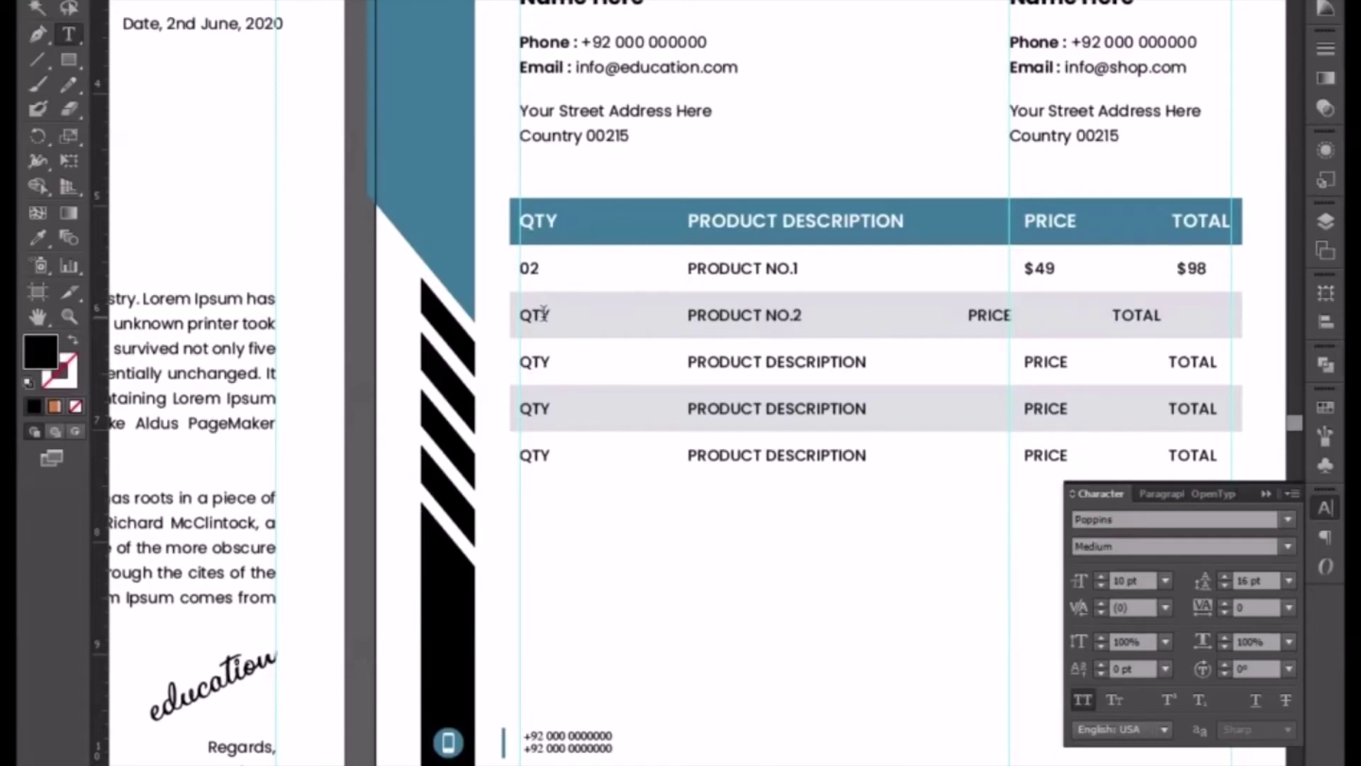
pyautogui.moveTo(544, 315); pyautogui.dragTo(507, 307)
pyautogui.write('01')
# - Line up the second row's columns and set its price and total to $99 each
pyautogui.click(964, 315)
pyautogui.press('Tab')
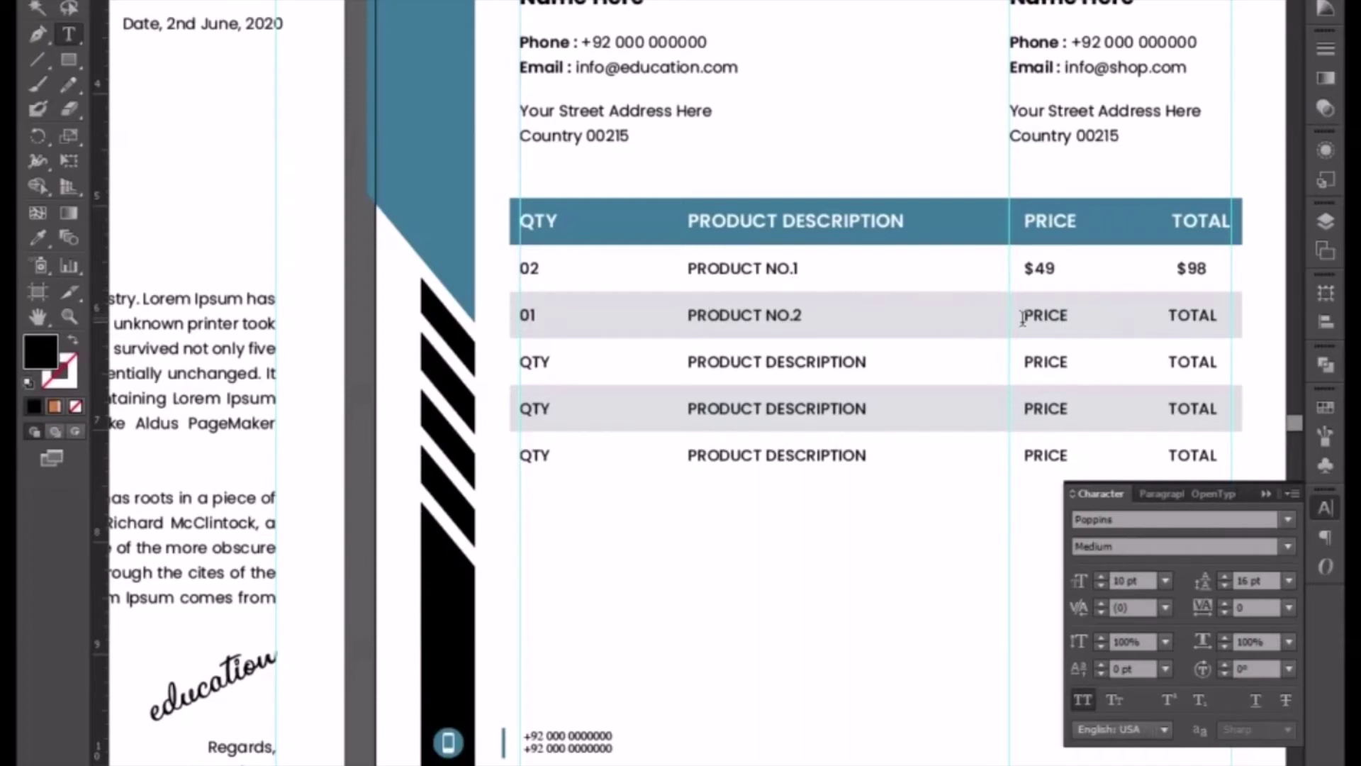
pyautogui.moveTo(1031, 315); pyautogui.dragTo(1067, 317)
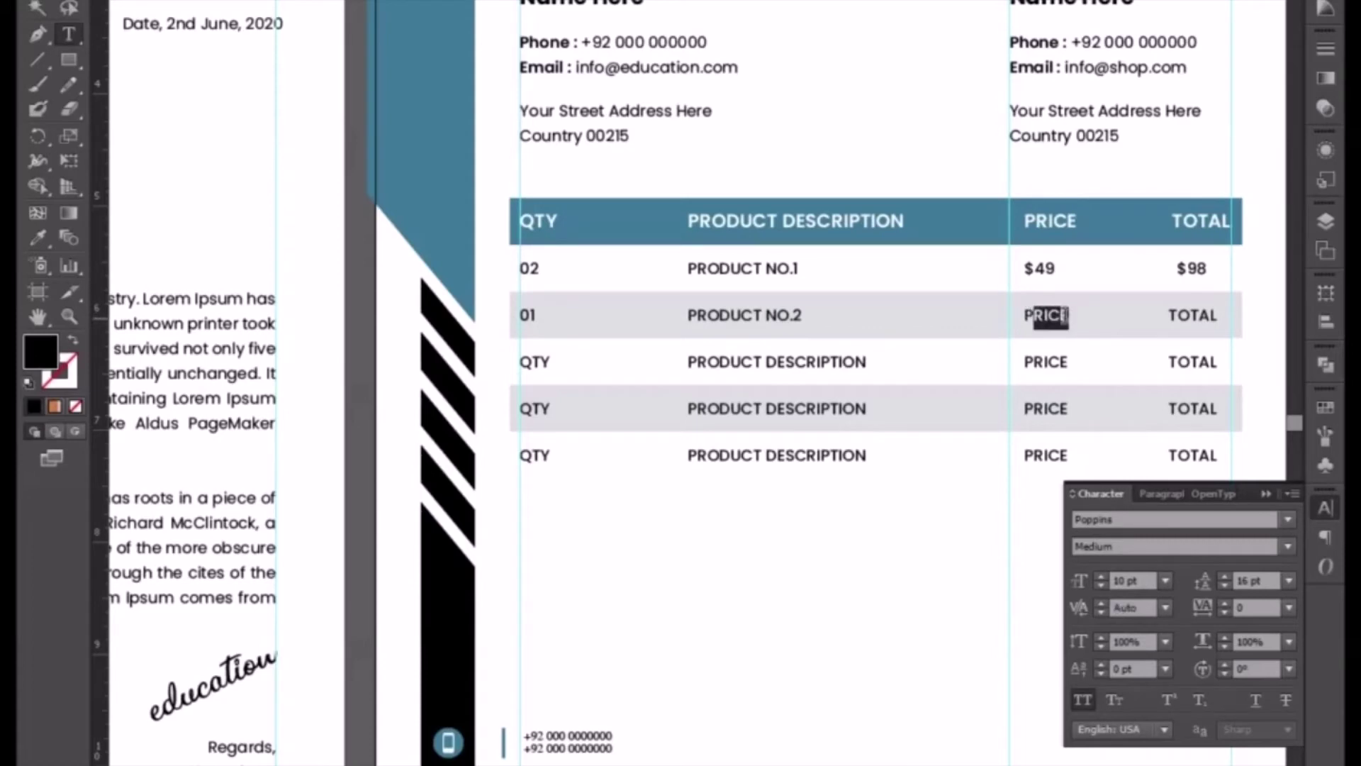
pyautogui.press('BackSpace')
pyautogui.press('BackSpace')
pyautogui.write('$99')
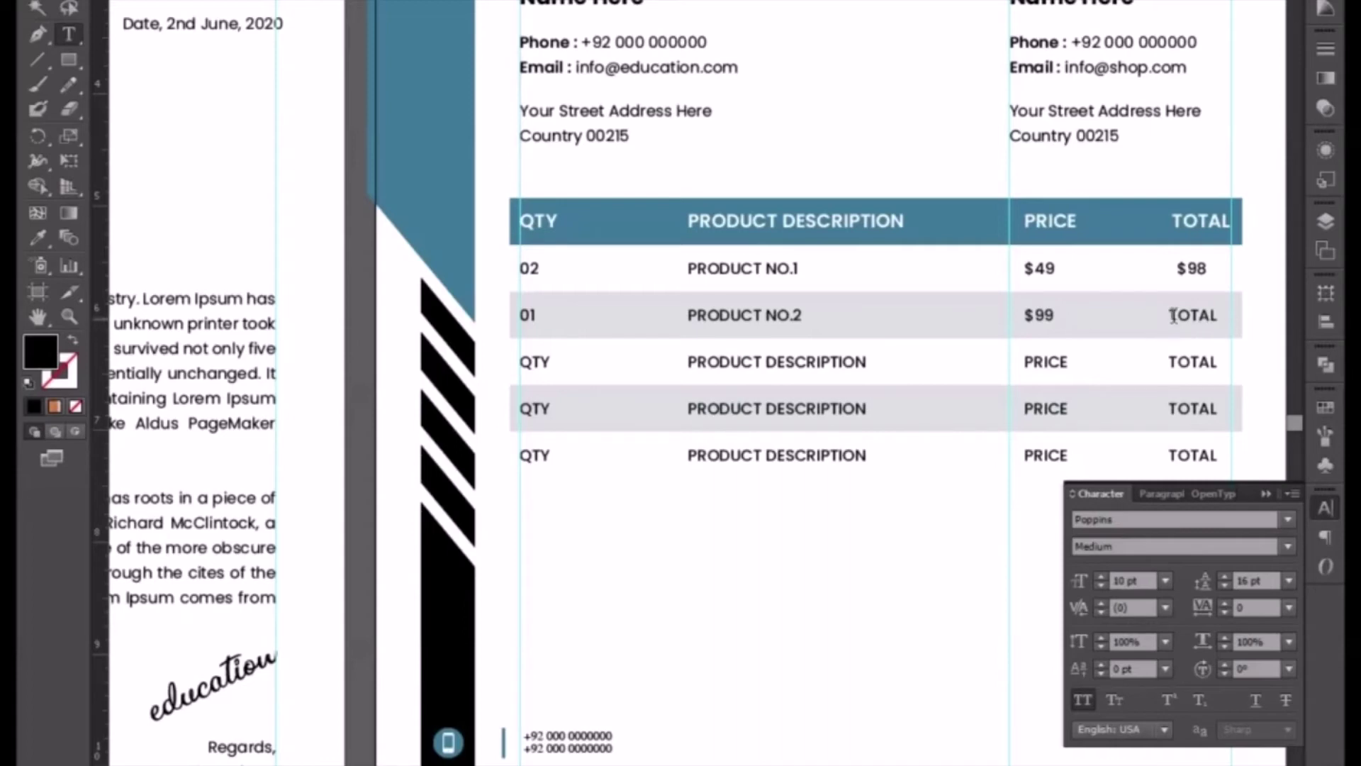
pyautogui.moveTo(1163, 320); pyautogui.dragTo(1218, 312)
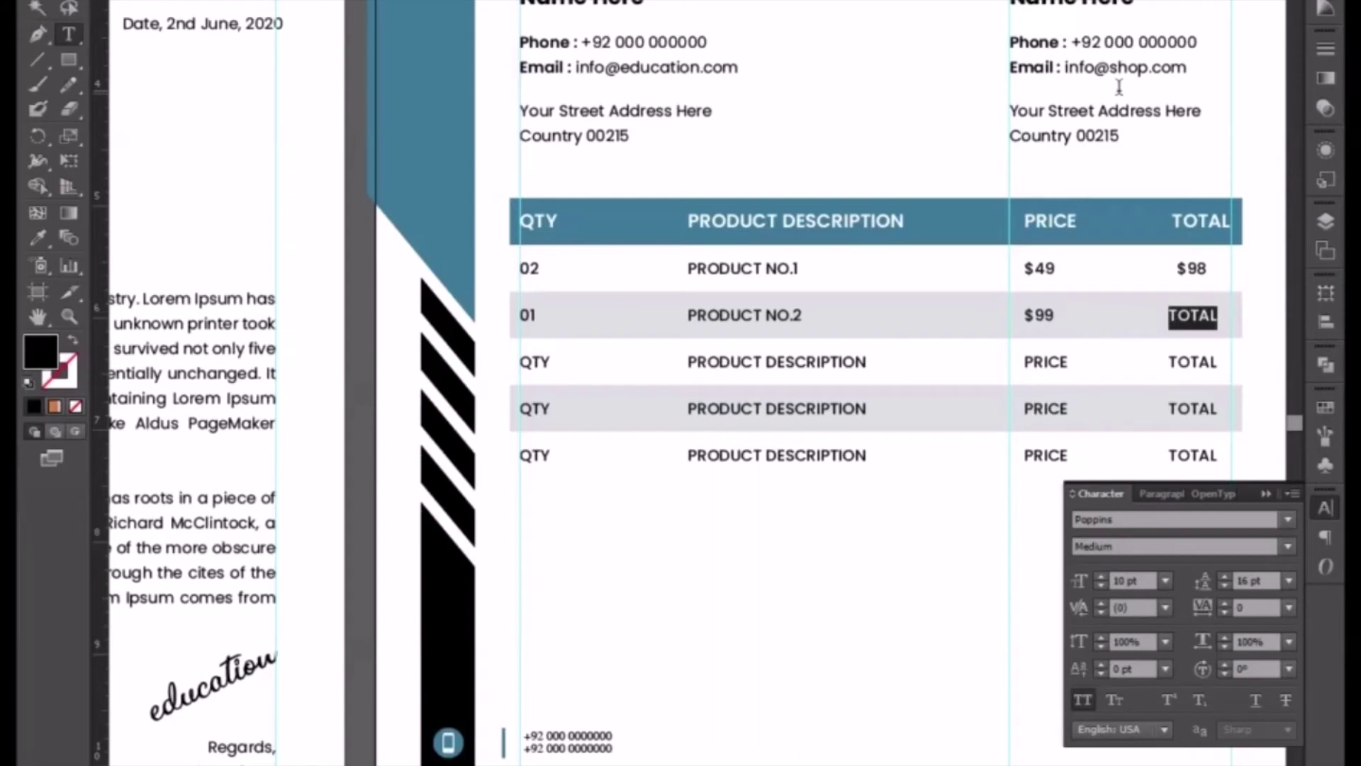
pyautogui.write('$99')
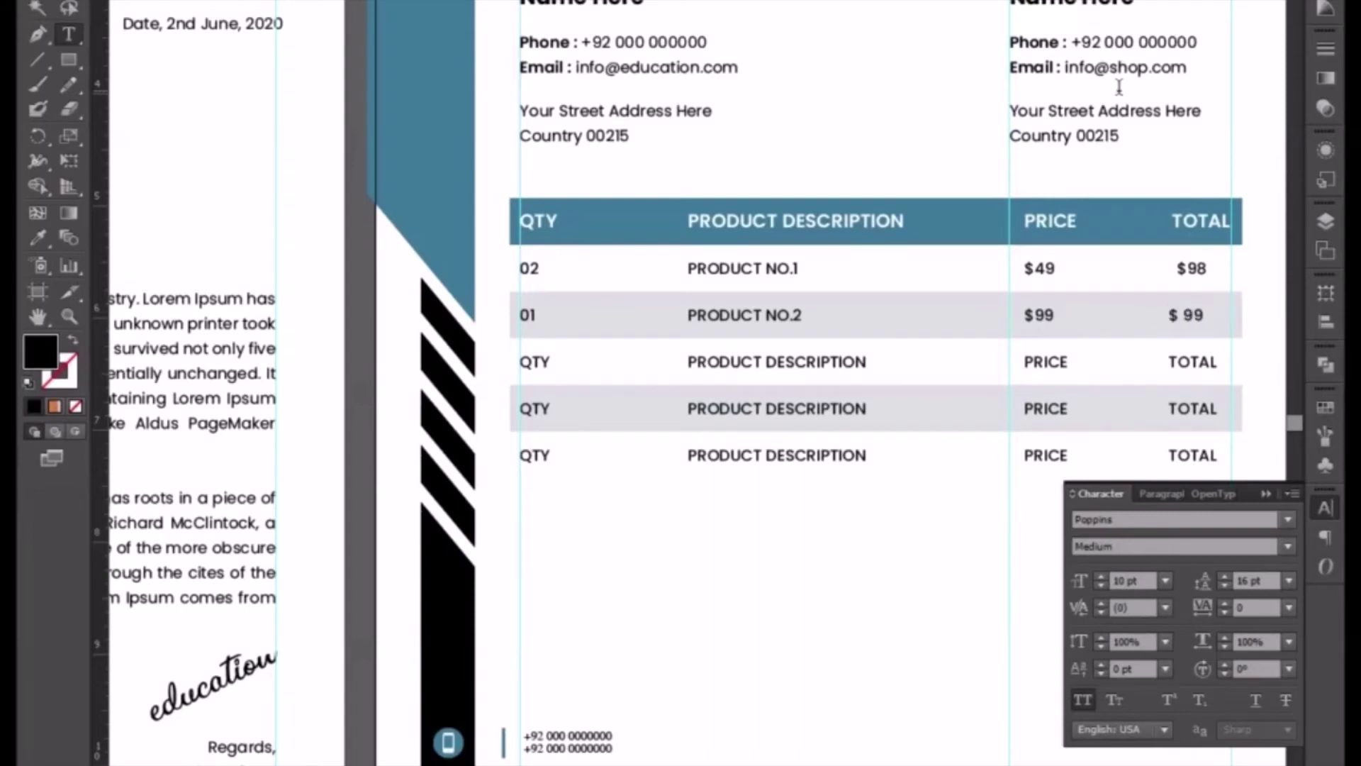
pyautogui.press('BackSpace')
# - Set the quantities of rows three, four and five to 05, 02 and 03
pyautogui.moveTo(553, 363); pyautogui.dragTo(488, 355)
pyautogui.write('05')
pyautogui.moveTo(552, 408); pyautogui.dragTo(515, 402)
pyautogui.write('02')
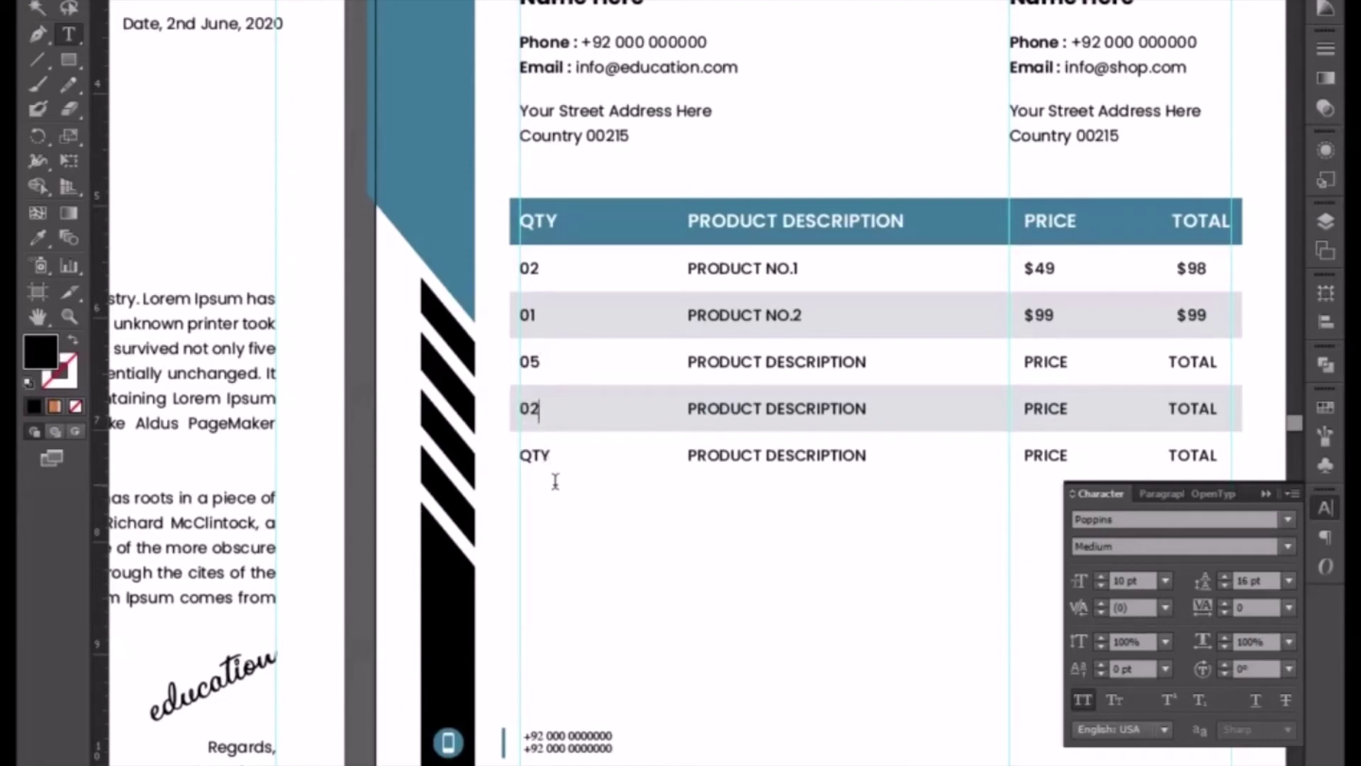
pyautogui.moveTo(552, 458); pyautogui.dragTo(507, 455)
pyautogui.write('03')
# - Change the descriptions of rows three to five to PRODUCT NO.3, NO.4 and NO.5
pyautogui.moveTo(765, 362); pyautogui.dragTo(870, 363)
pyautogui.write('NO')
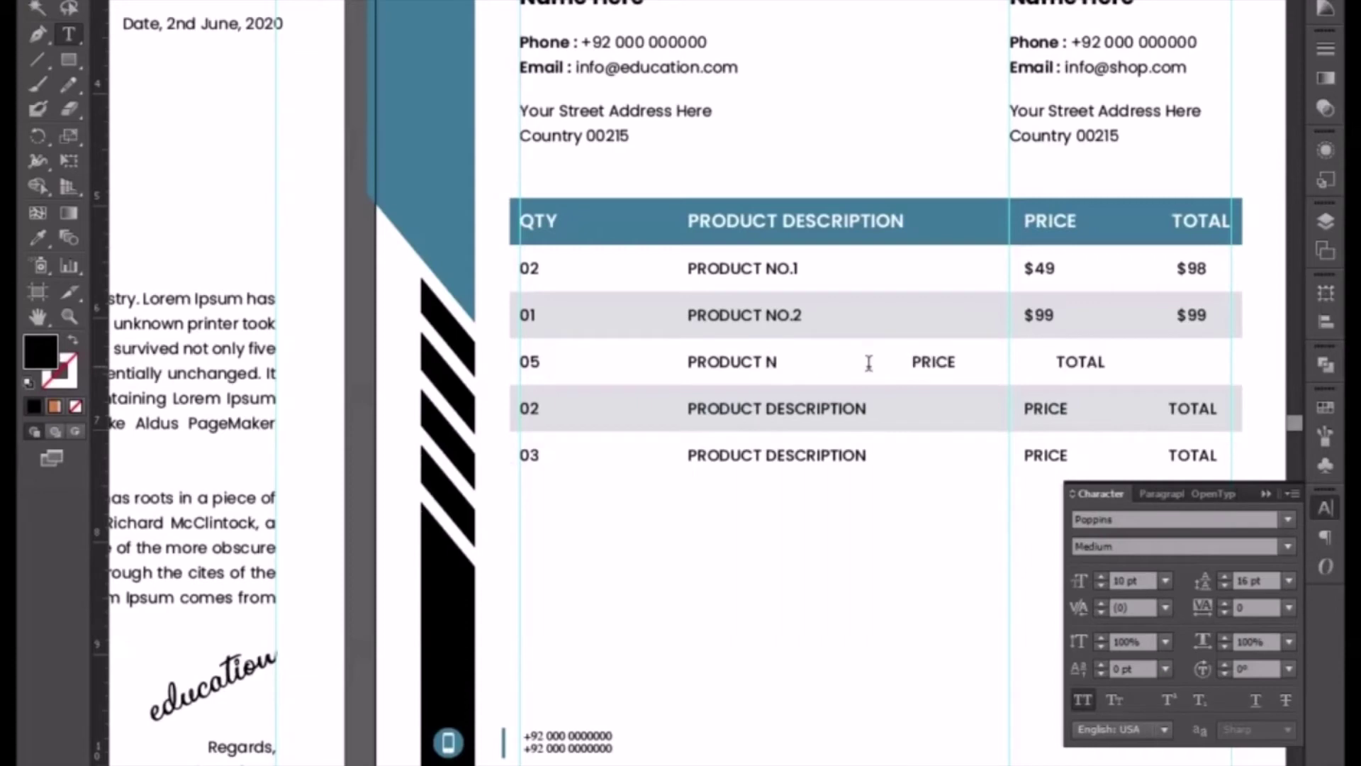
pyautogui.write('.3')
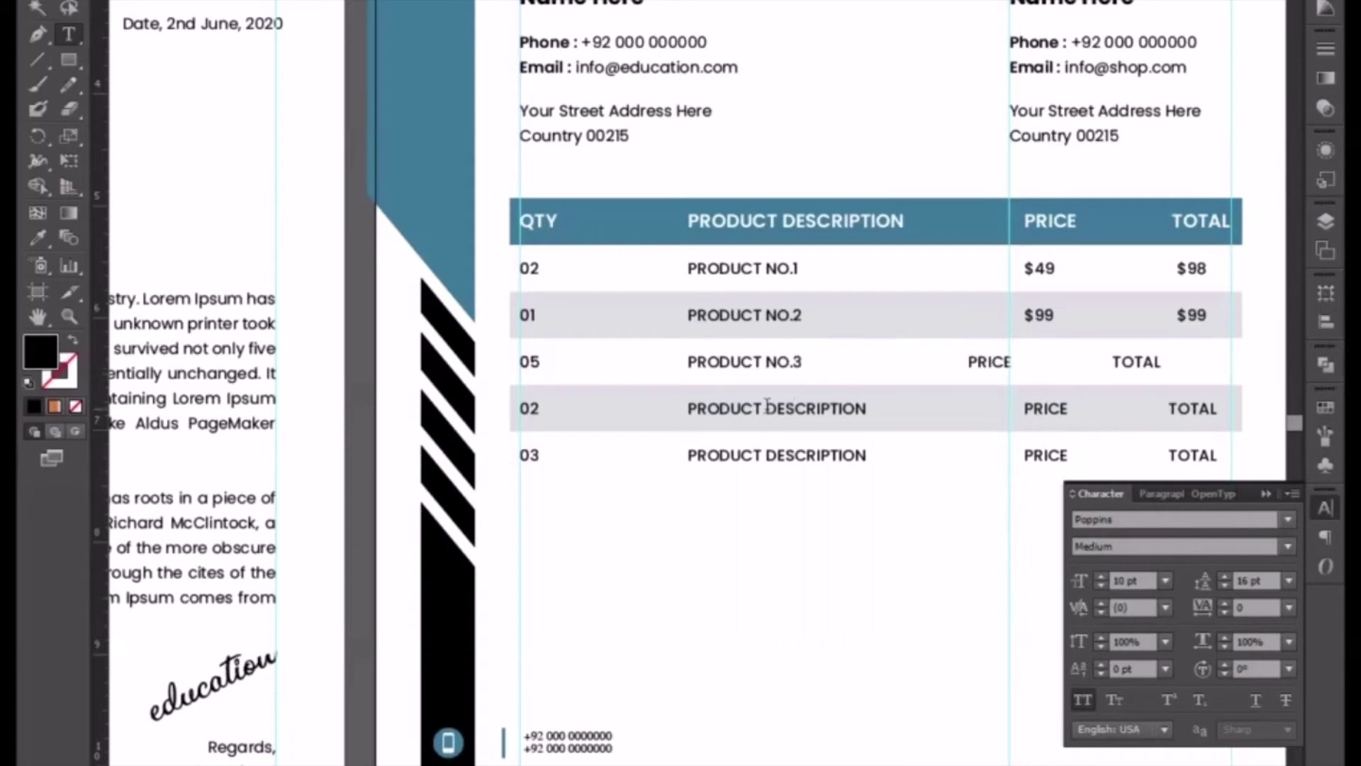
pyautogui.moveTo(766, 409); pyautogui.dragTo(870, 408)
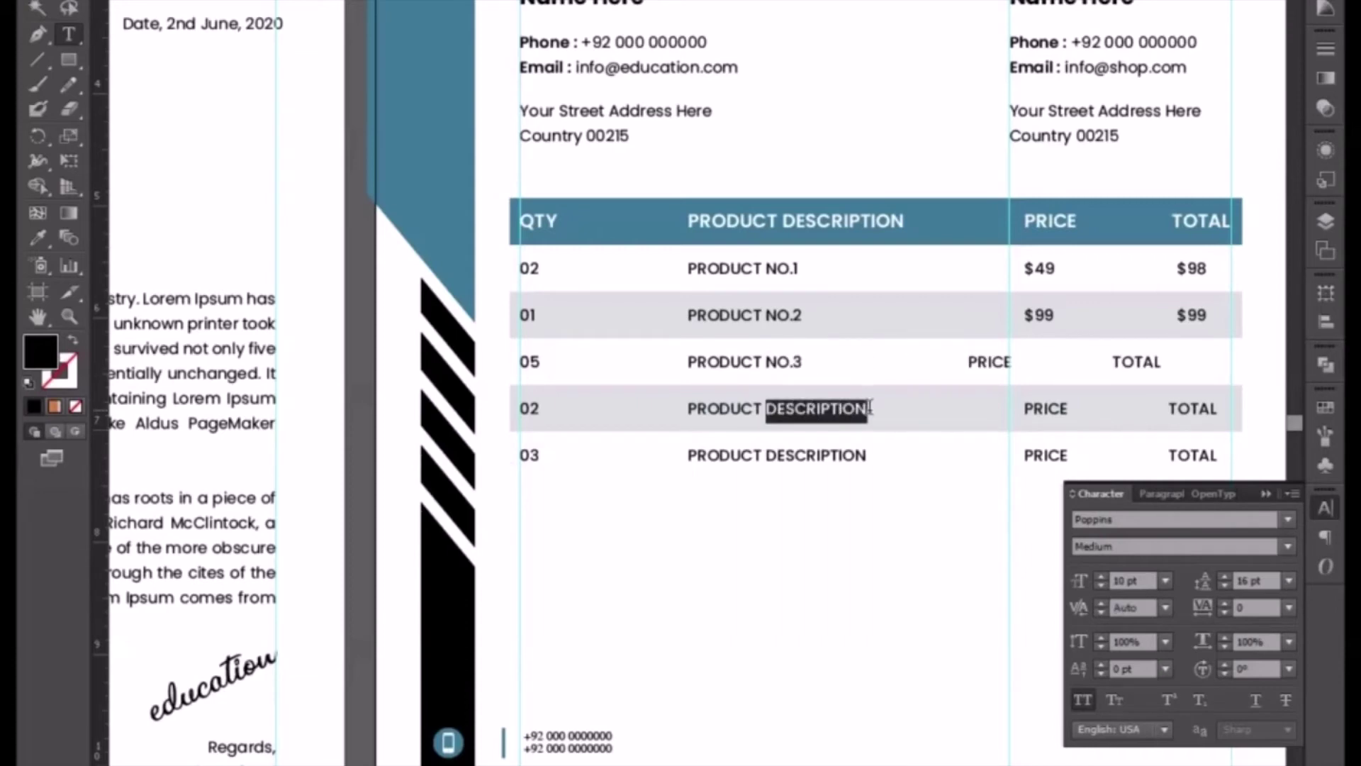
pyautogui.write('NO.')
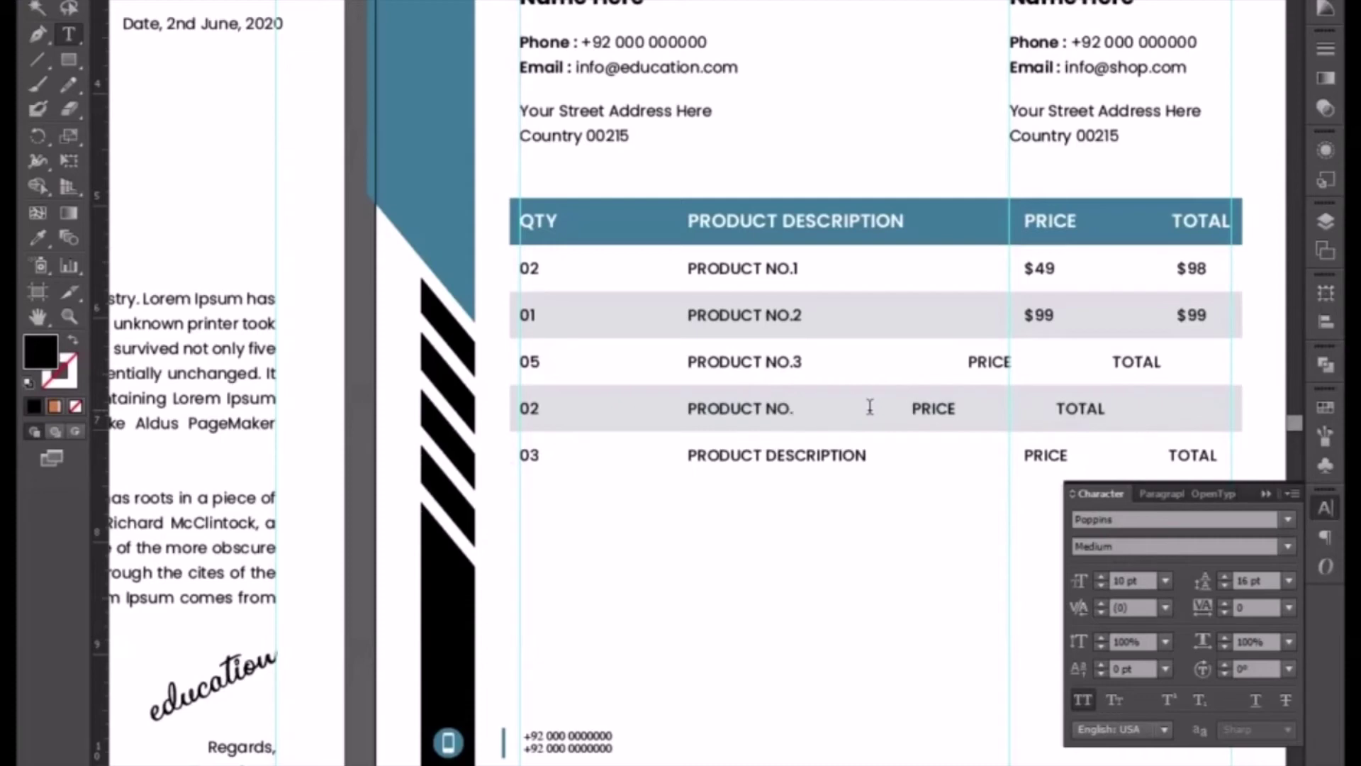
pyautogui.write('4')
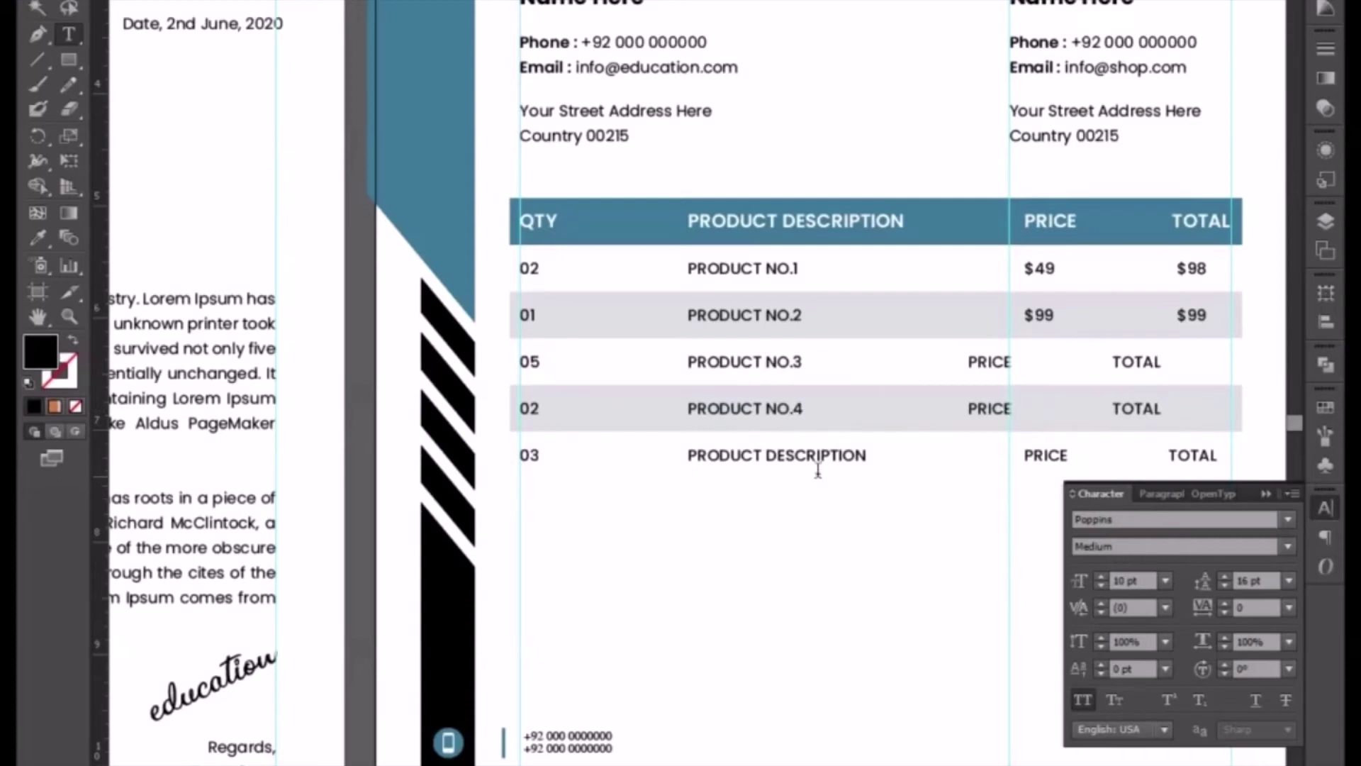
pyautogui.moveTo(766, 455); pyautogui.dragTo(868, 460)
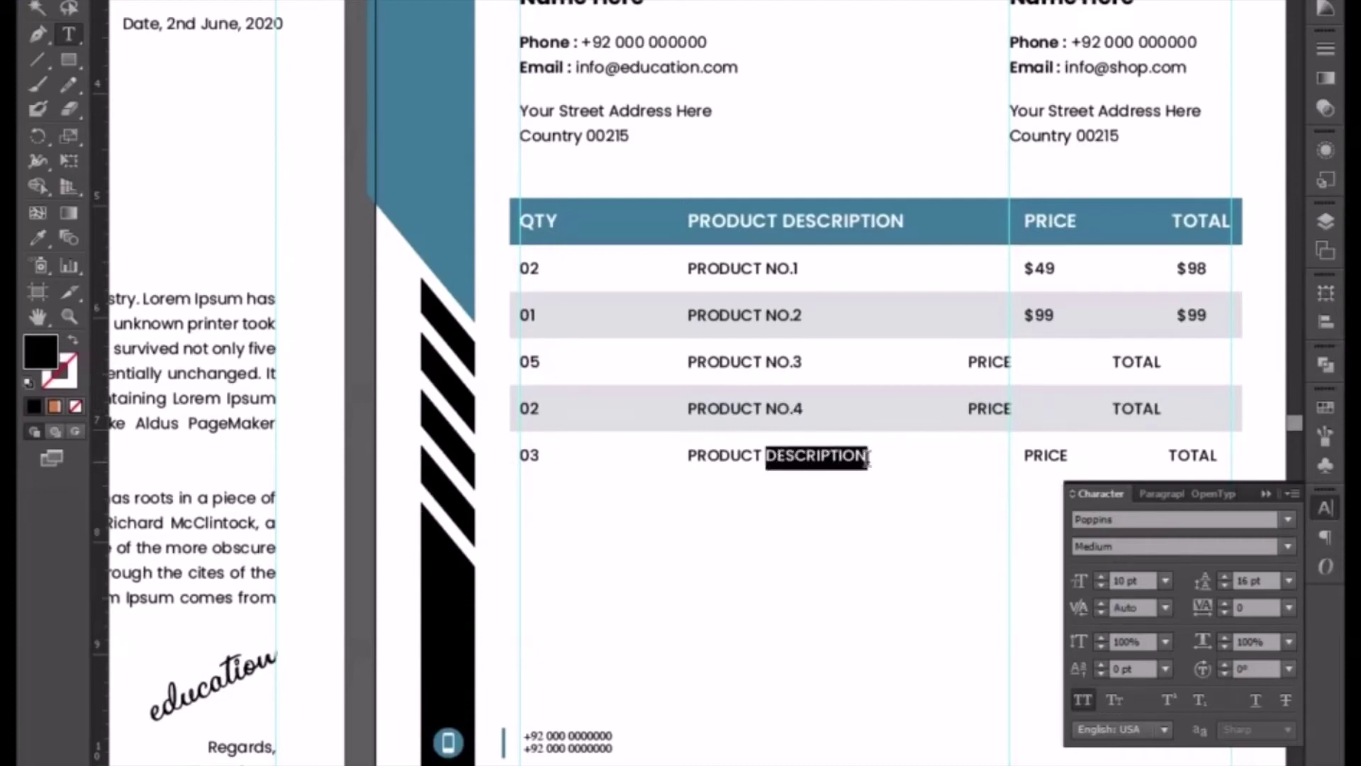
pyautogui.write('NO')
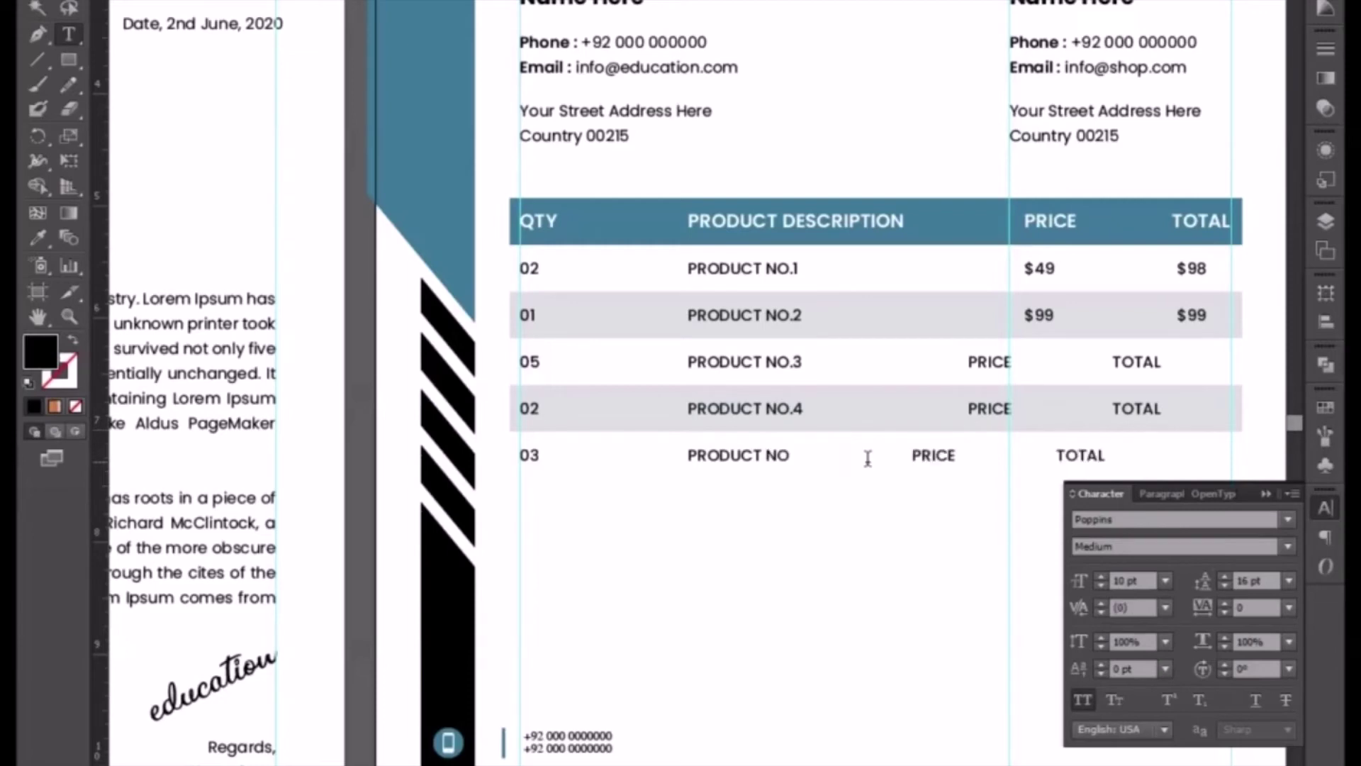
pyautogui.write('.5')
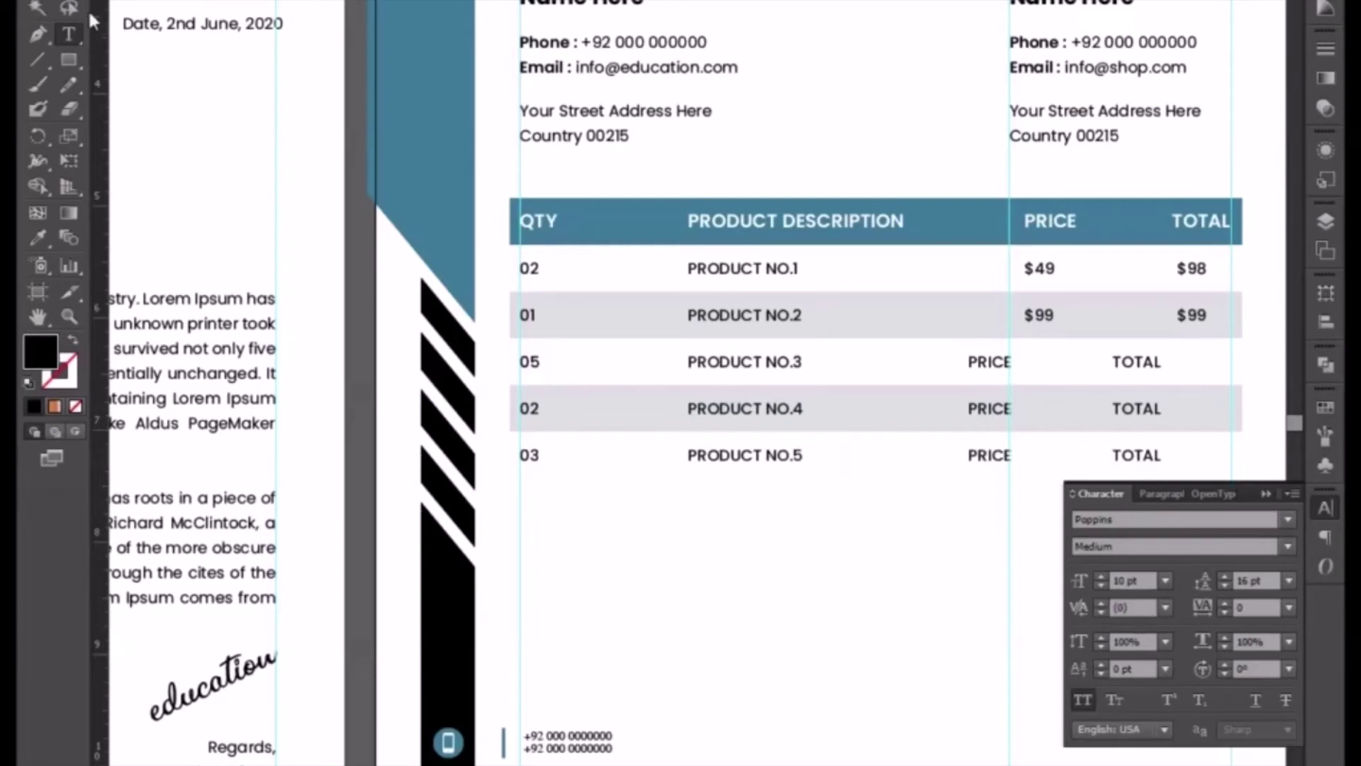
pyautogui.click(38, 1)
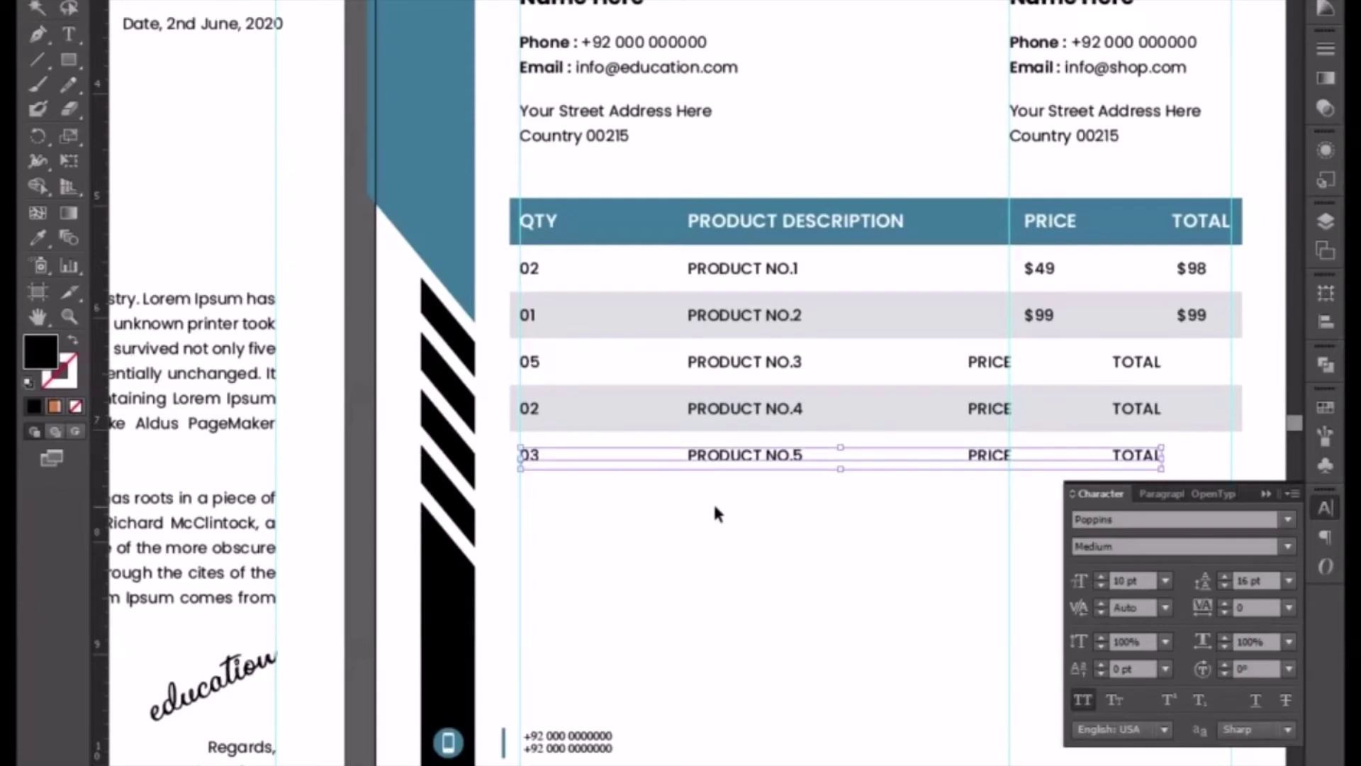
# - Enter prices $29, $99 and $50 for products 3, 4 and 5, aligned under PRICE
pyautogui.click(971, 364)
pyautogui.doubleClick(971, 363)
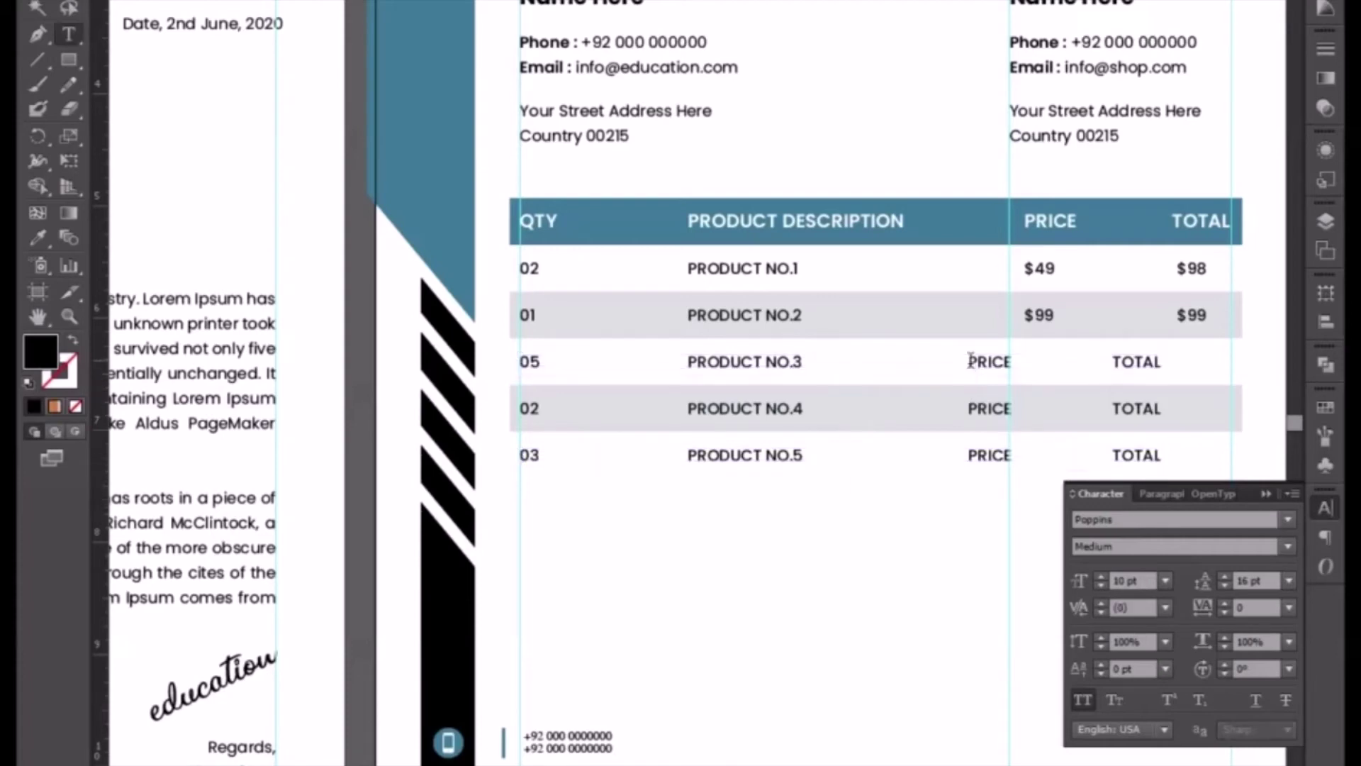
pyautogui.press('Tab')
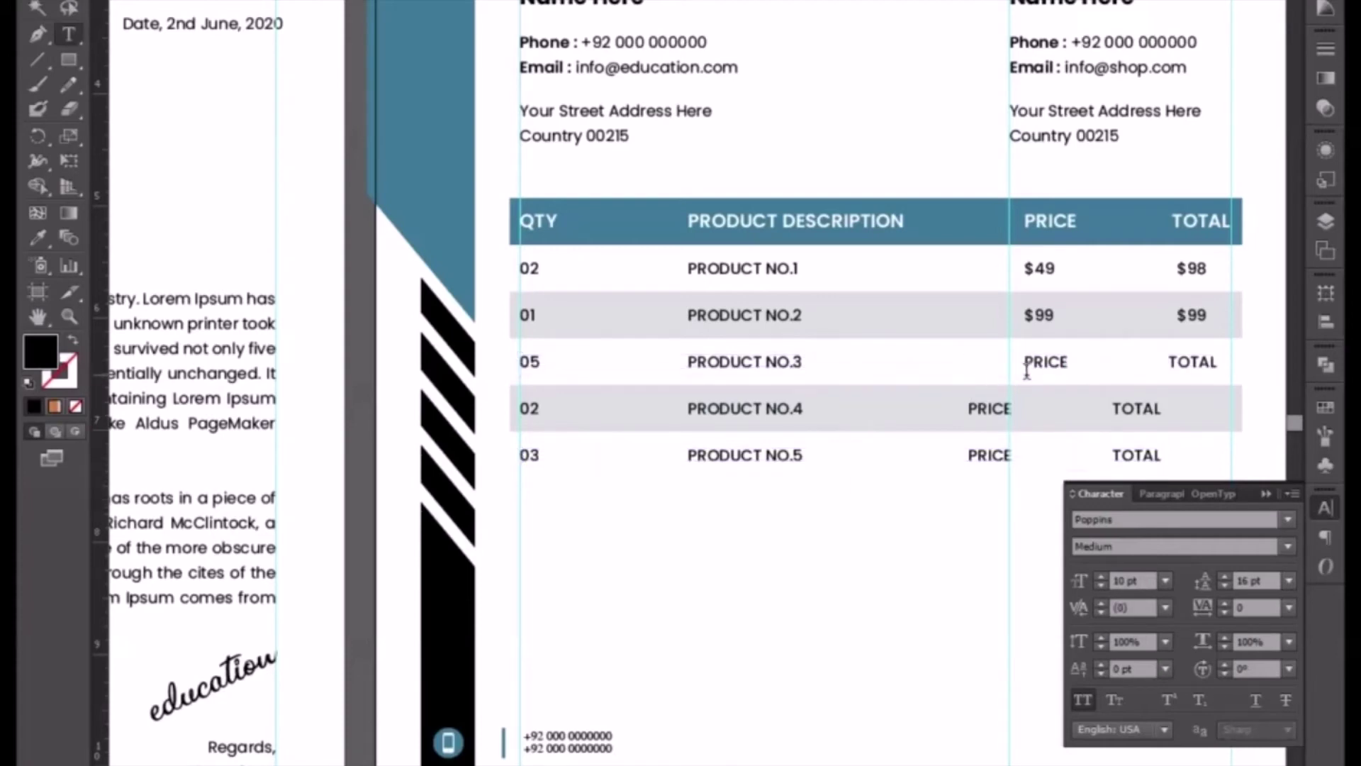
pyautogui.moveTo(1023, 363); pyautogui.dragTo(1067, 363)
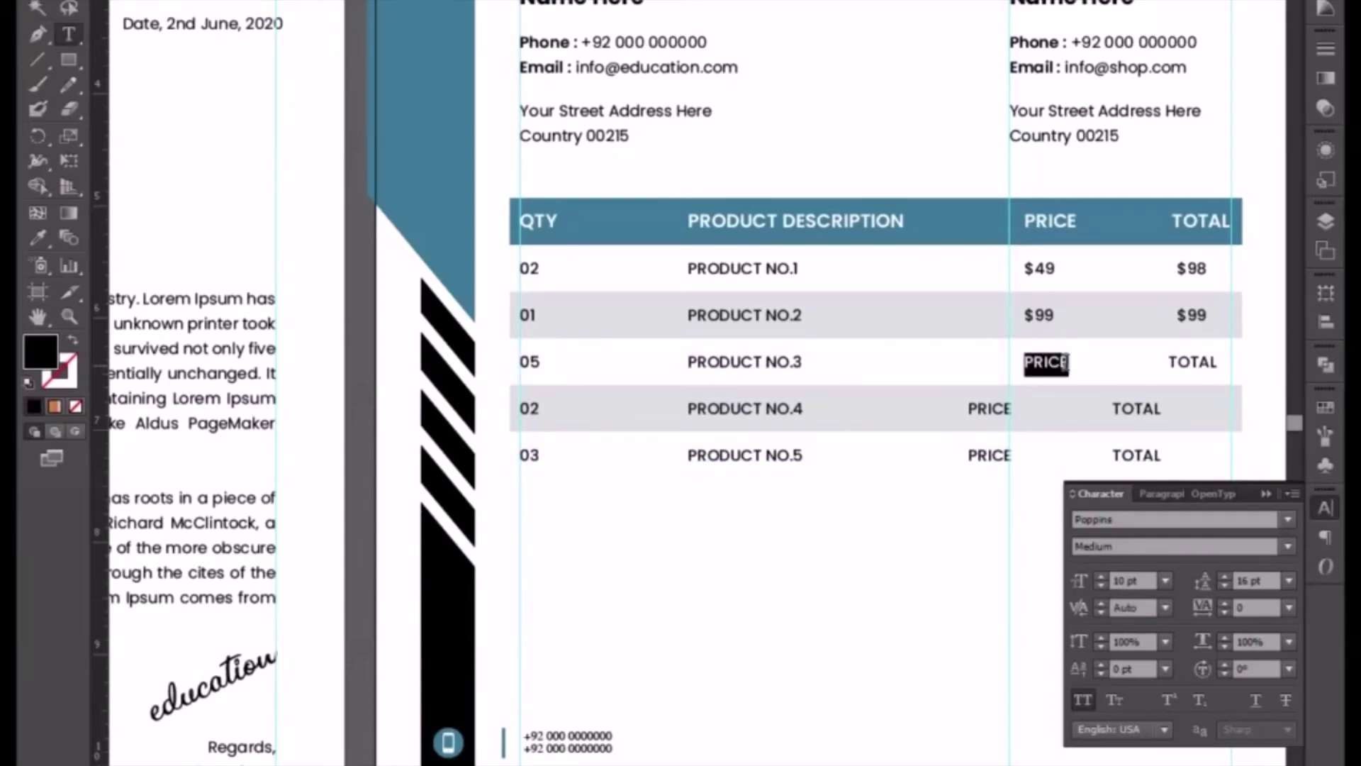
pyautogui.write('$')
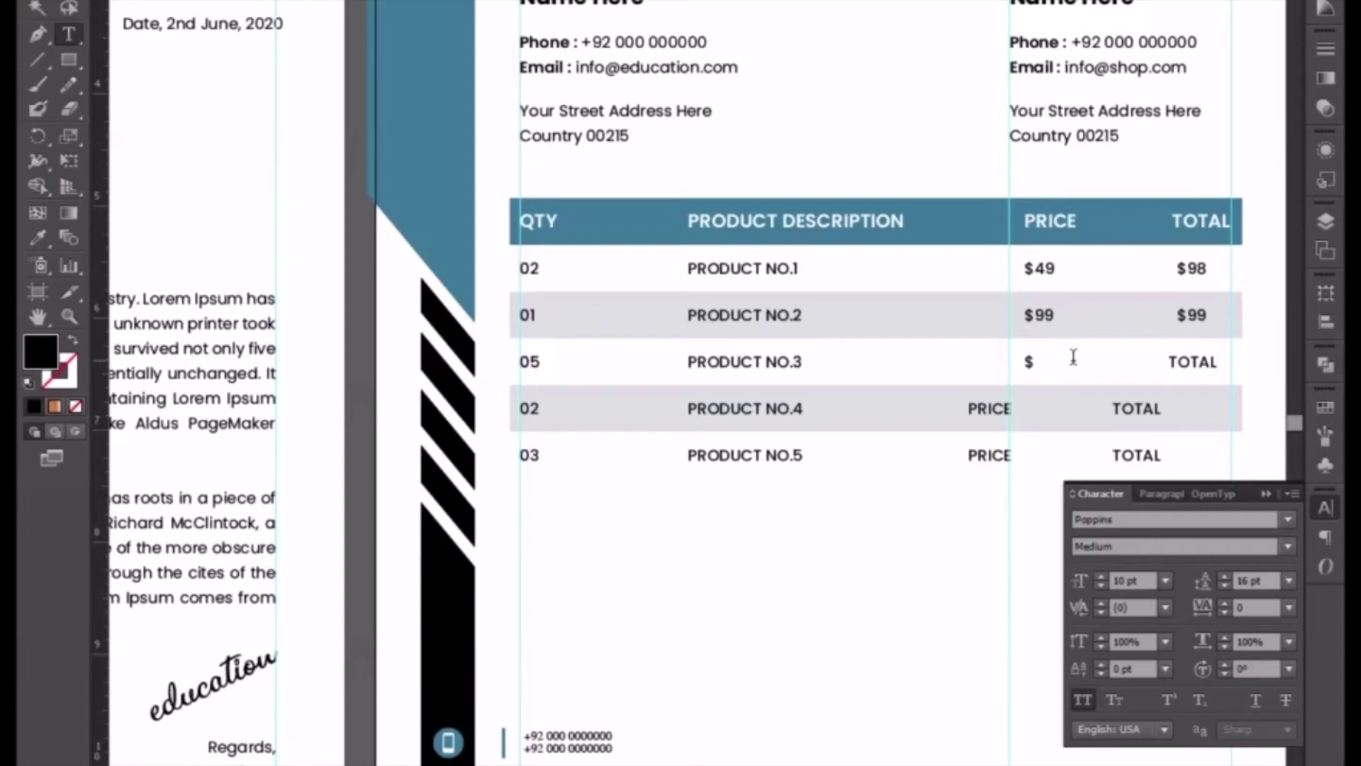
pyautogui.write('29')
pyautogui.moveTo(1023, 409); pyautogui.dragTo(1074, 410)
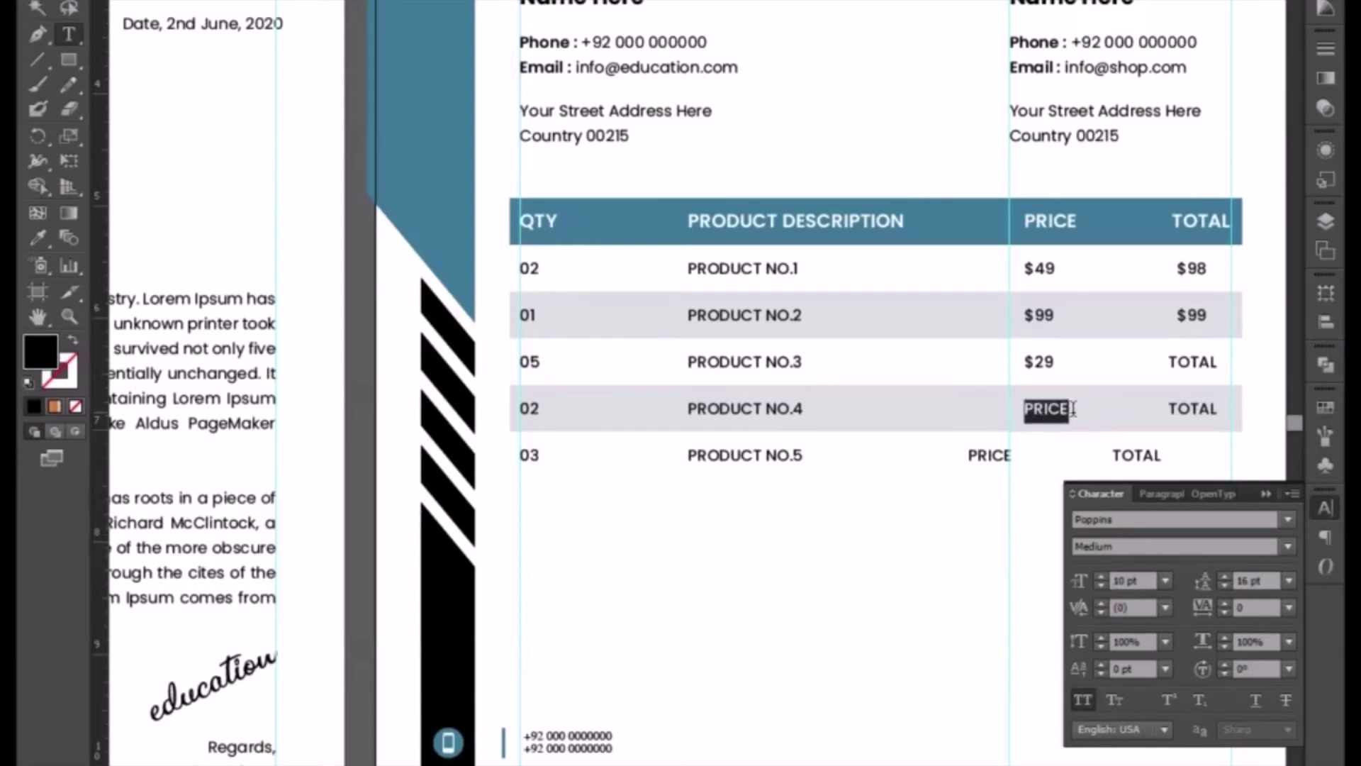
pyautogui.write('$99')
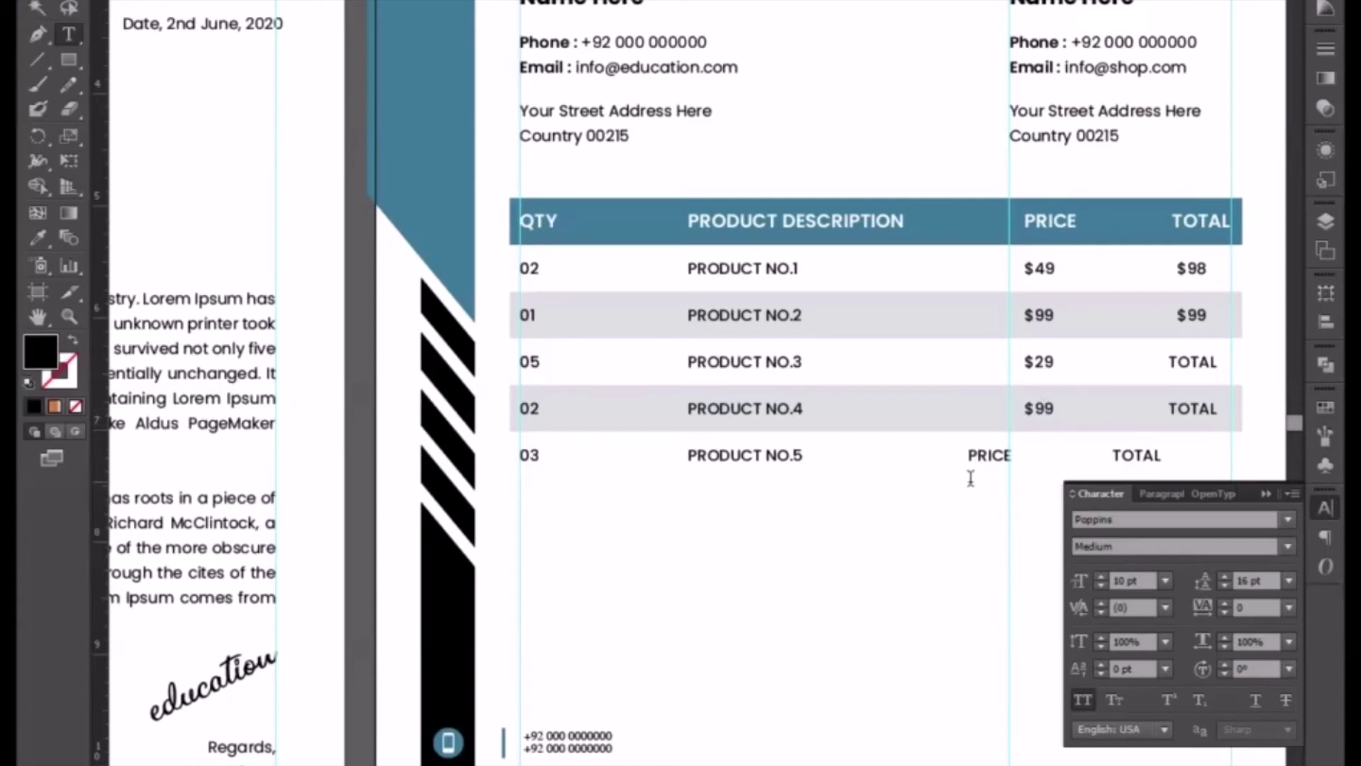
pyautogui.press('Tab')
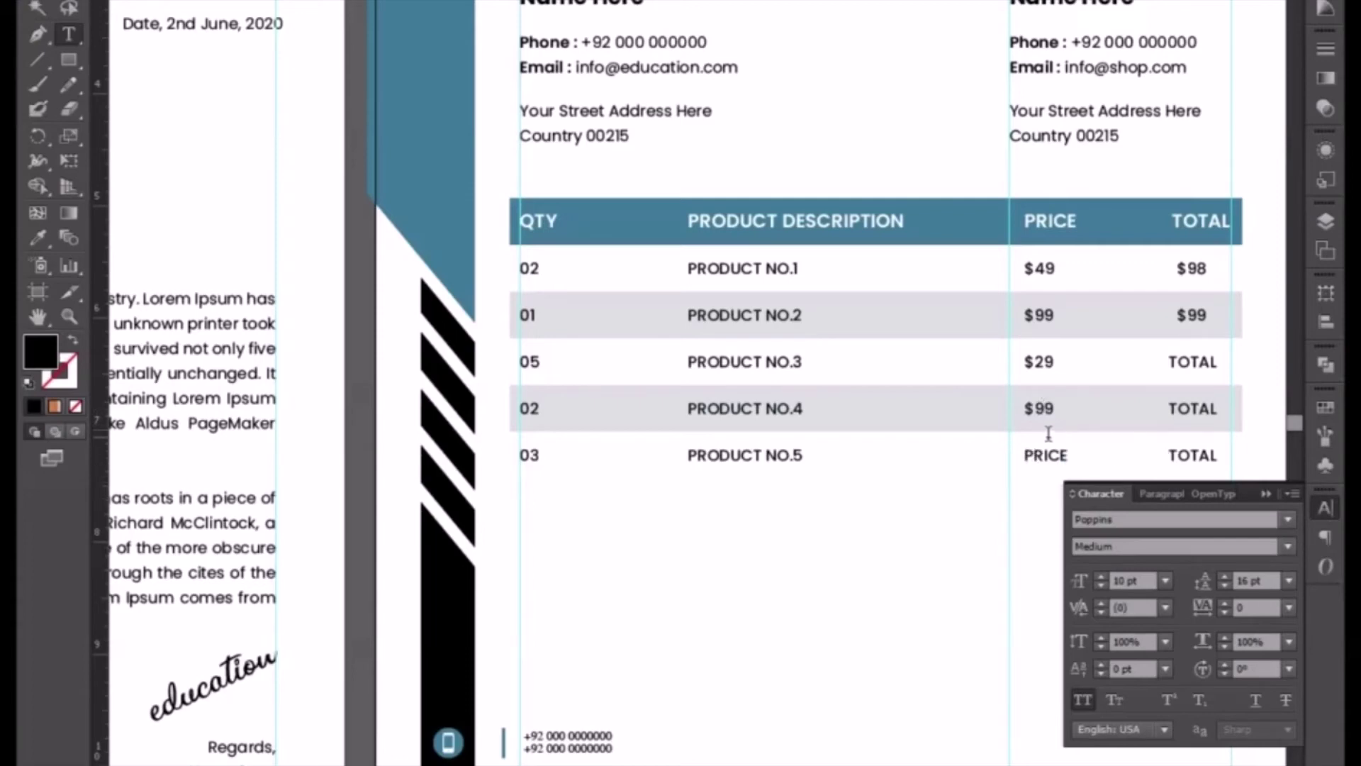
pyautogui.moveTo(1027, 456); pyautogui.dragTo(1072, 454)
pyautogui.write('$50')
pyautogui.click(1269, 492)
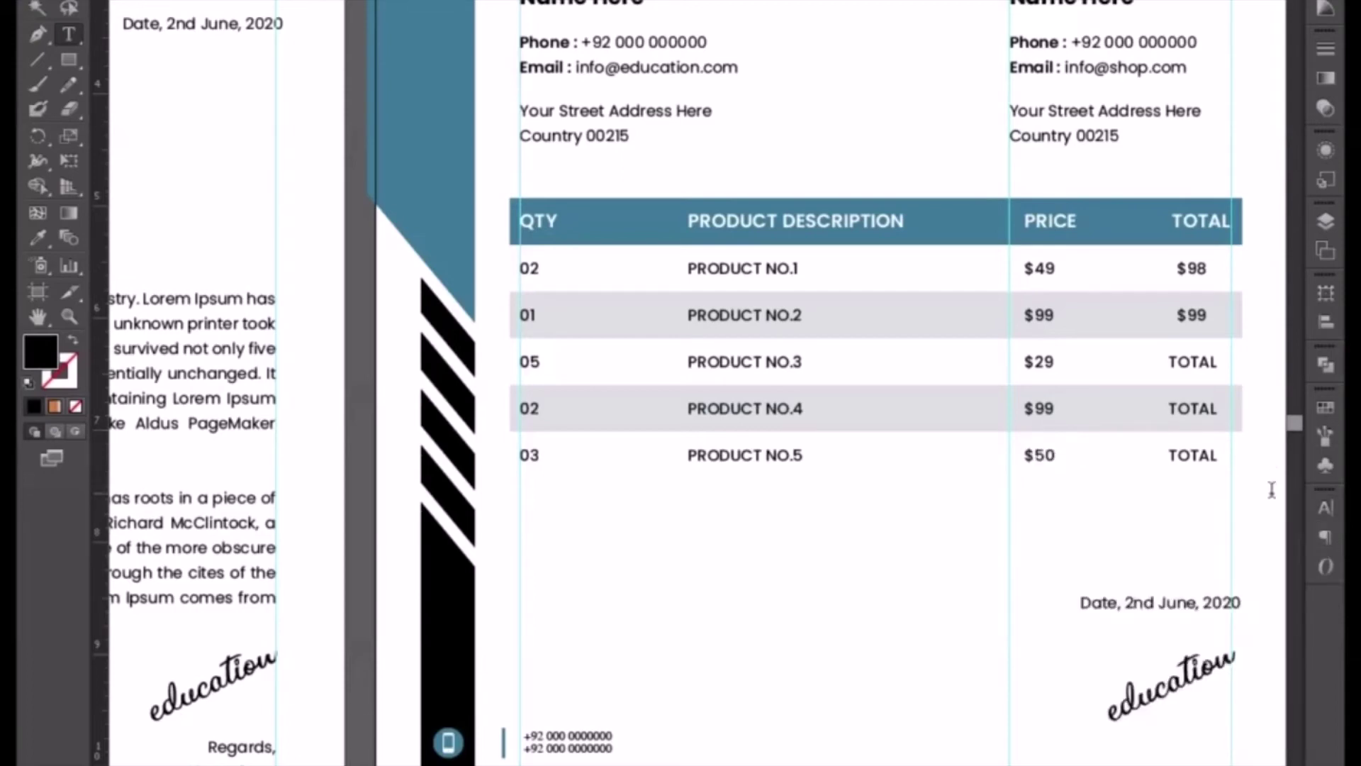
# - Enter totals $145, $198 and $100 for rows three to five and change row five's quantity to 02
pyautogui.press('Escape')
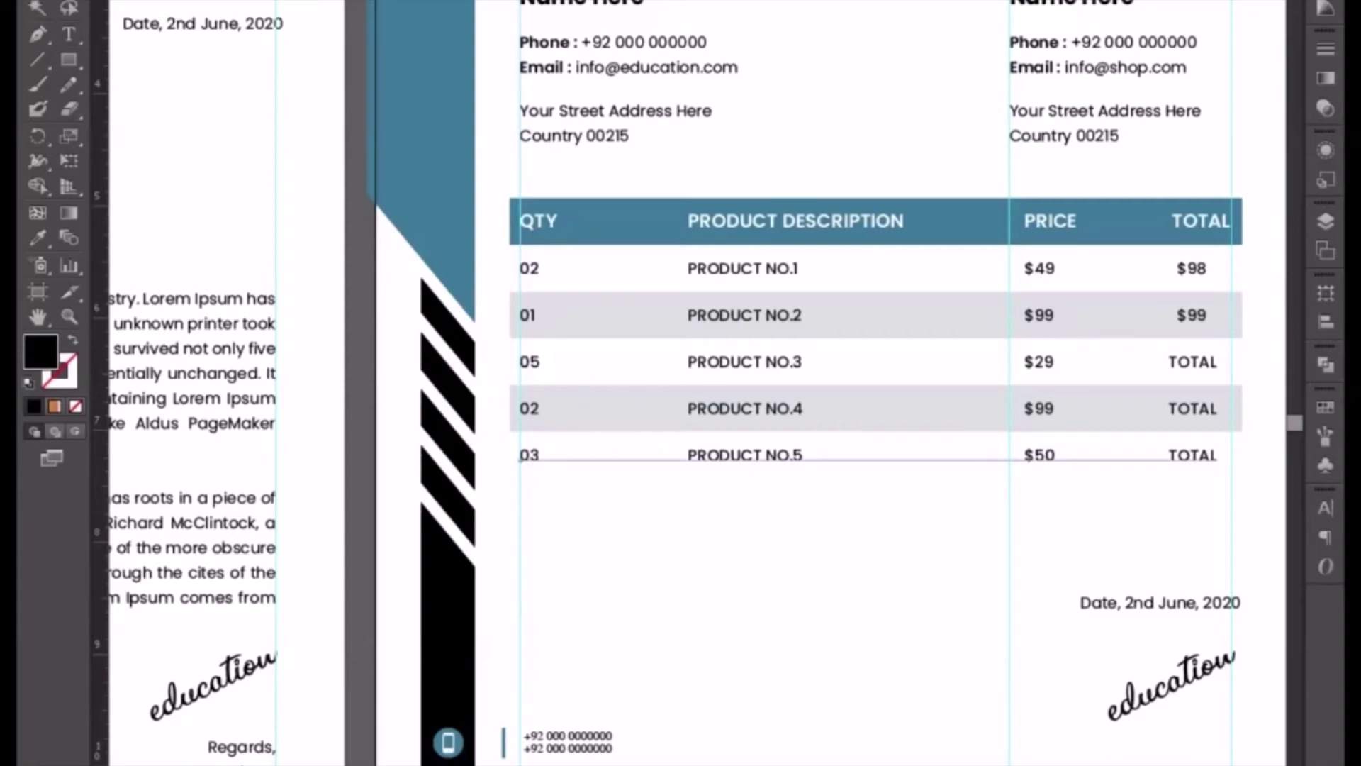
pyautogui.moveTo(1028, 600); pyautogui.dragTo(760, 592)
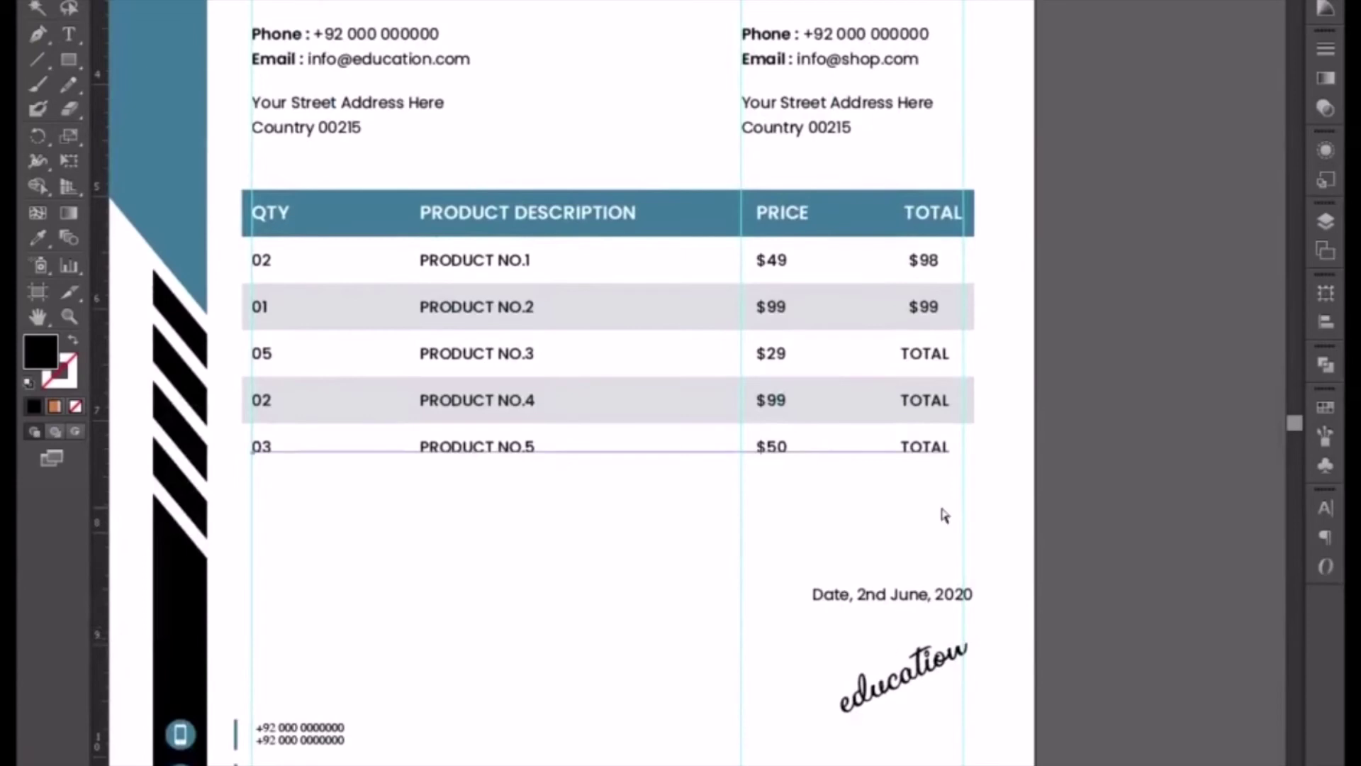
pyautogui.click(925, 353)
pyautogui.press('t')
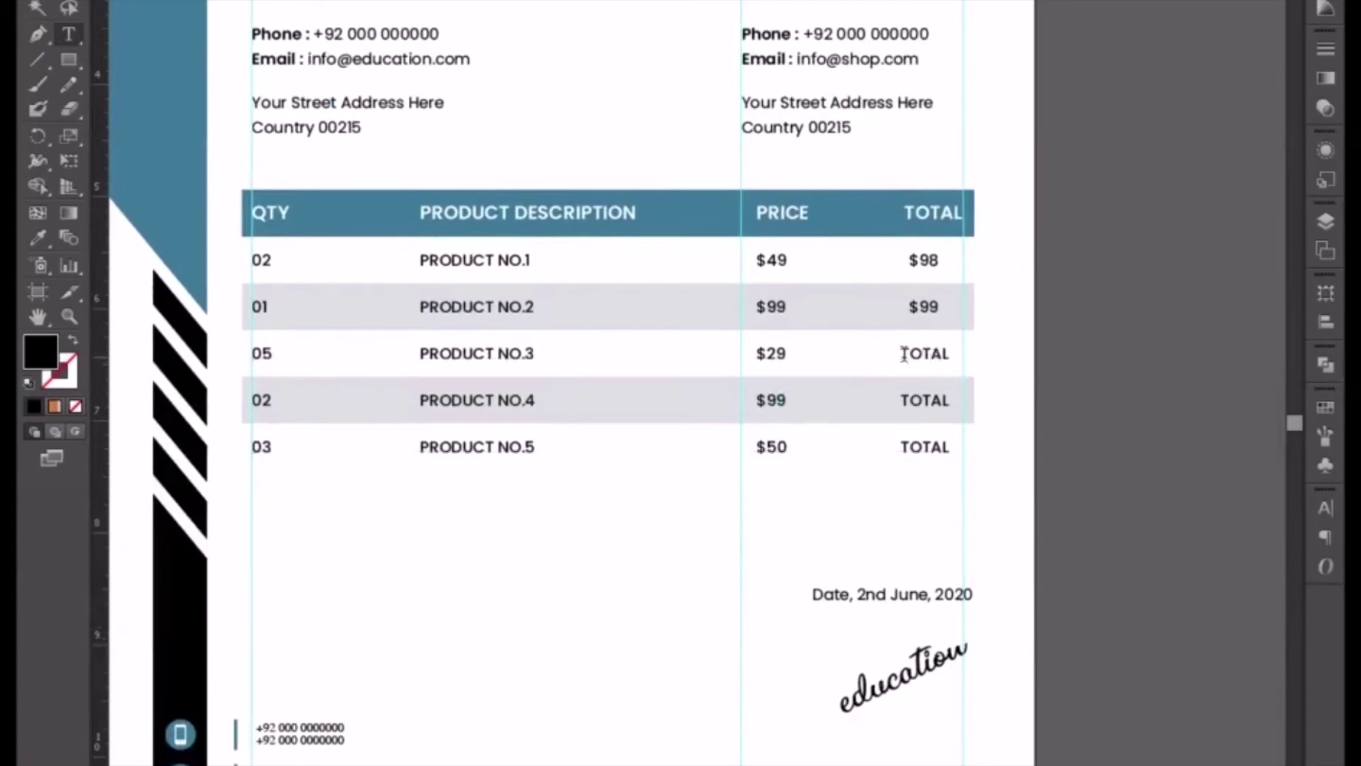
pyautogui.moveTo(901, 353); pyautogui.dragTo(951, 354)
pyautogui.write('$145')
pyautogui.moveTo(900, 400); pyautogui.dragTo(963, 404)
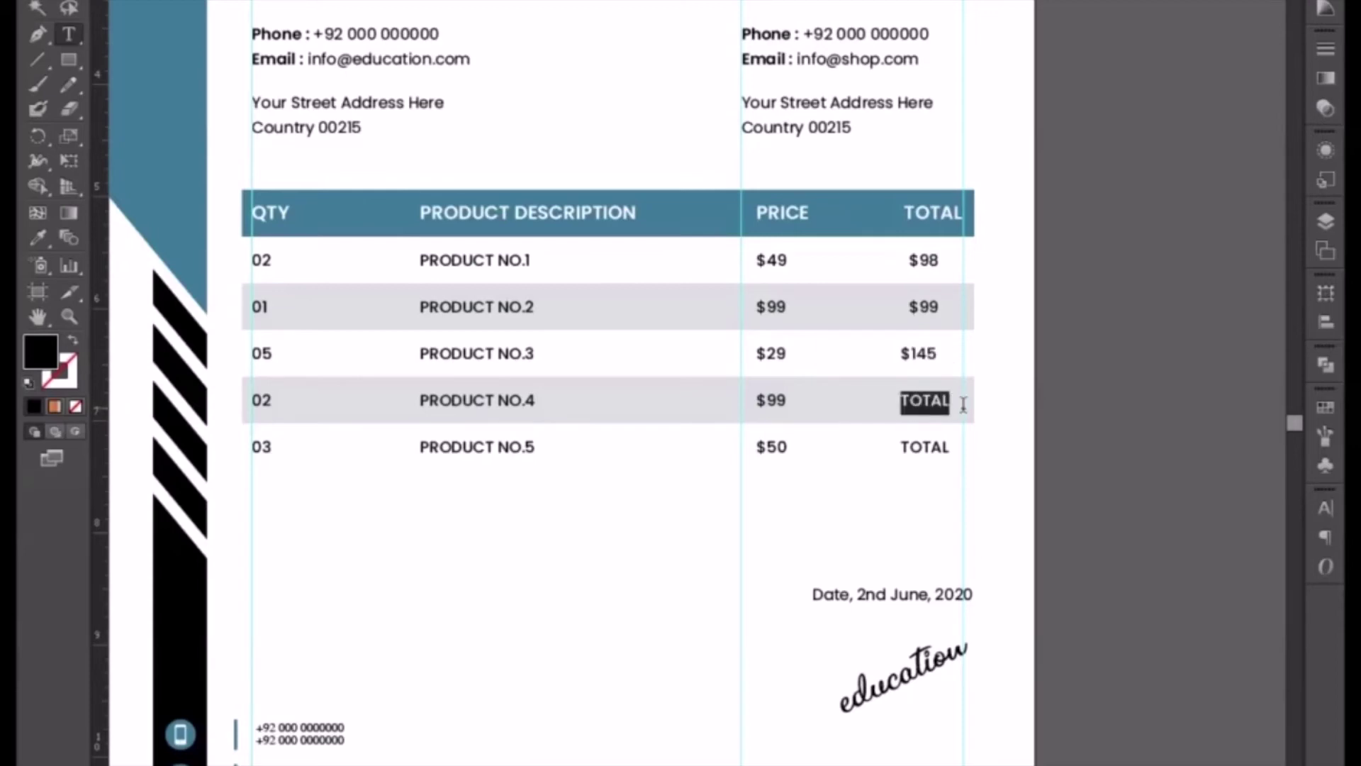
pyautogui.write('$')
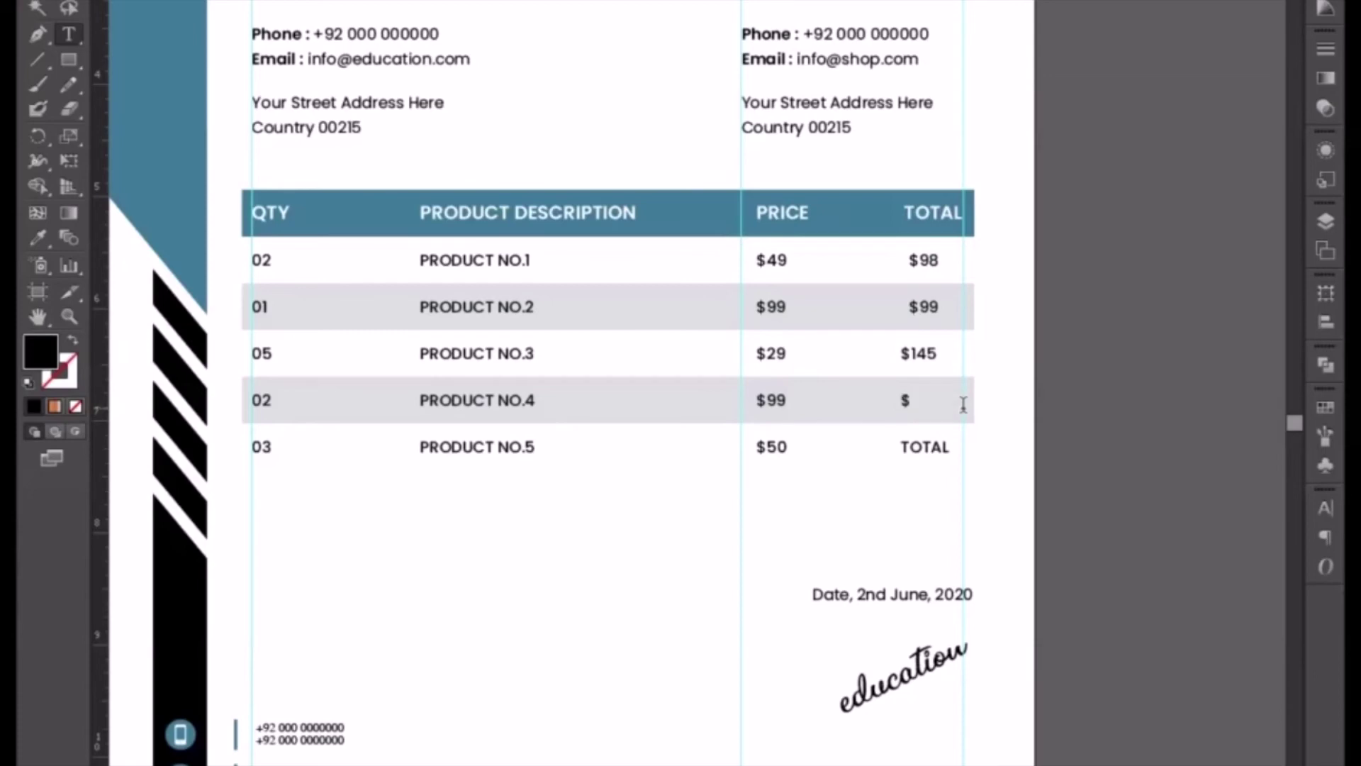
pyautogui.write('198')
pyautogui.moveTo(899, 447); pyautogui.dragTo(964, 450)
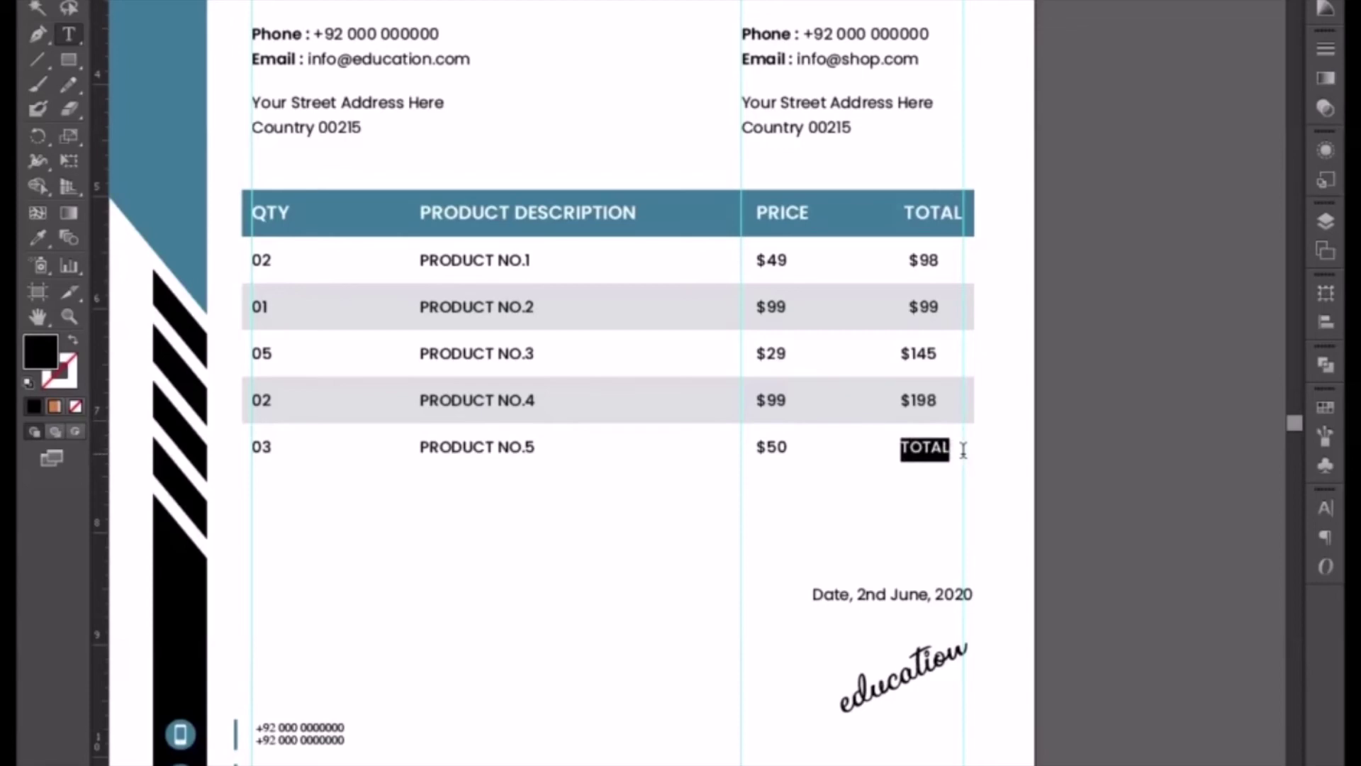
pyautogui.write('$100')
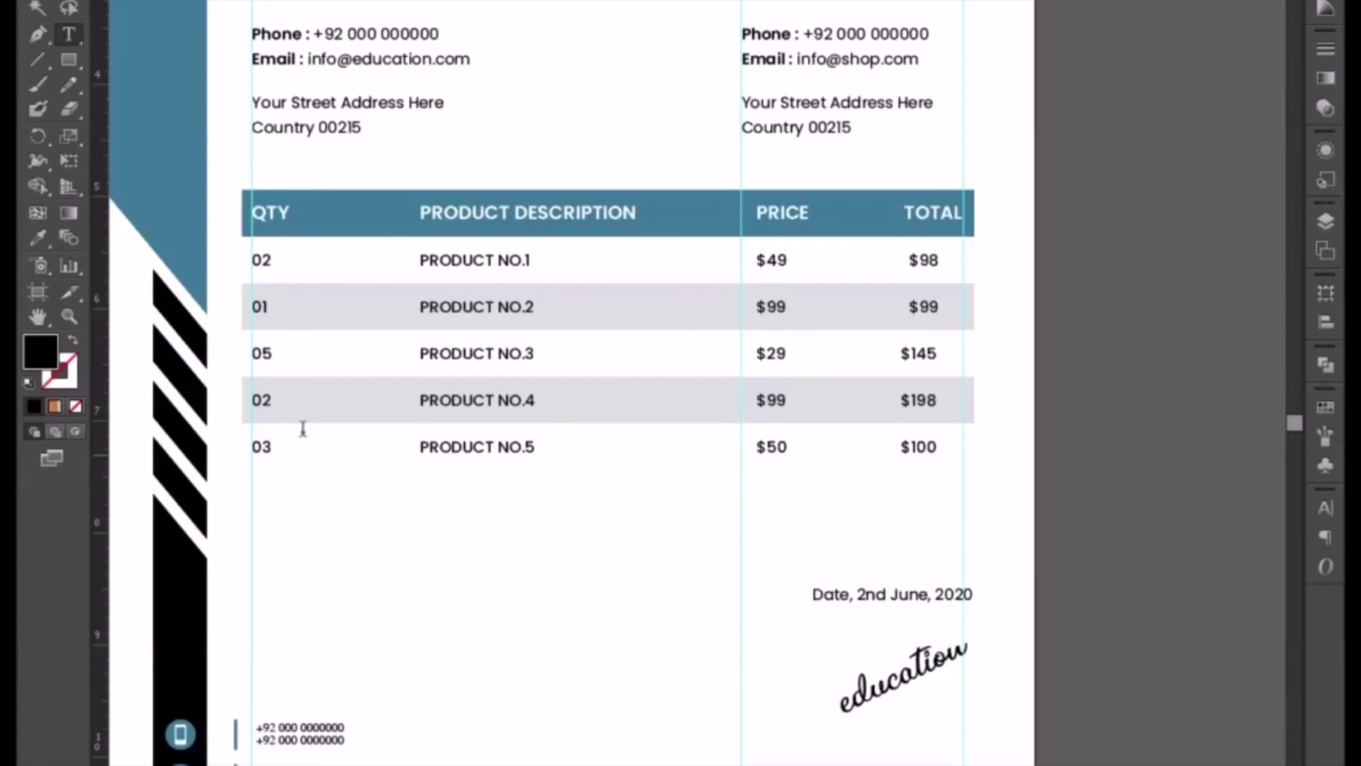
pyautogui.moveTo(261, 446); pyautogui.dragTo(269, 450)
pyautogui.write('2')
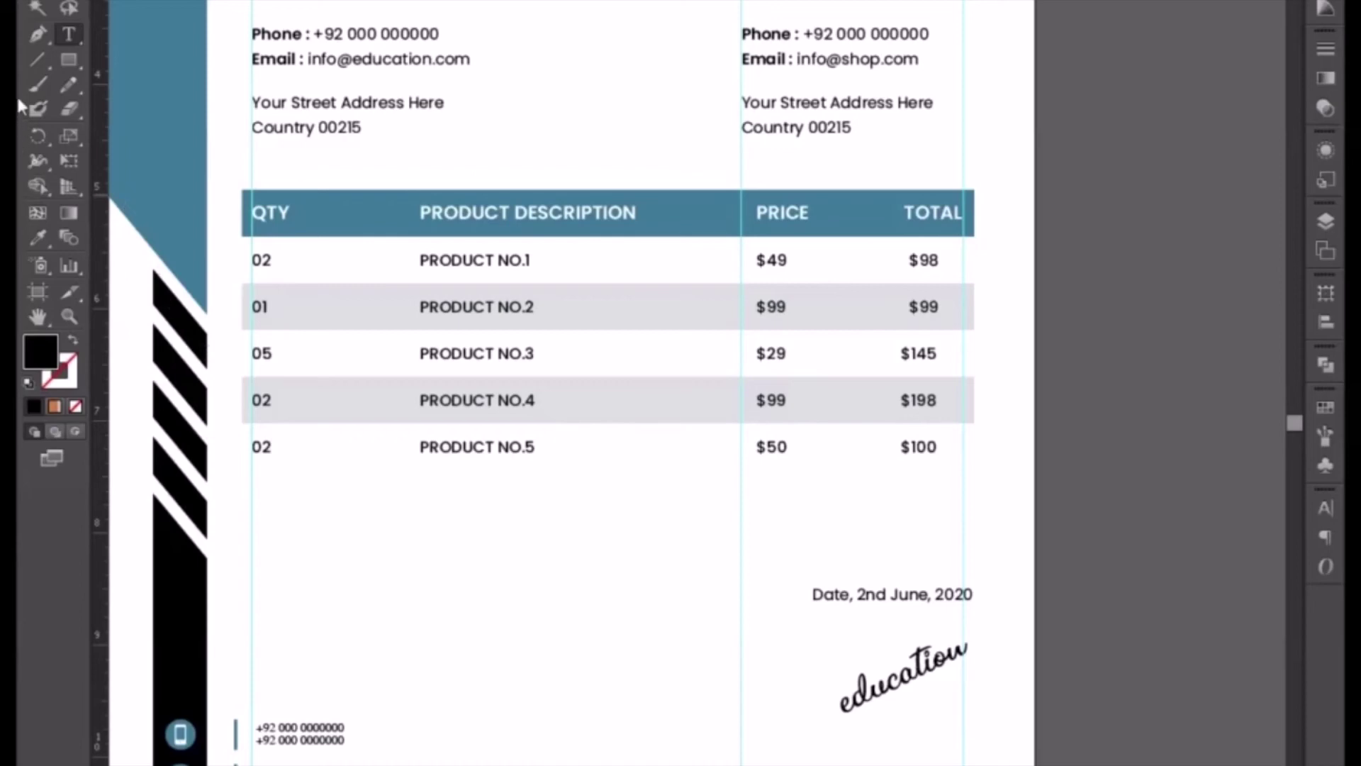
# - Alt-drag a copy of row 4's grey band down onto the PRODUCT NO.5 row
pyautogui.press('Escape')
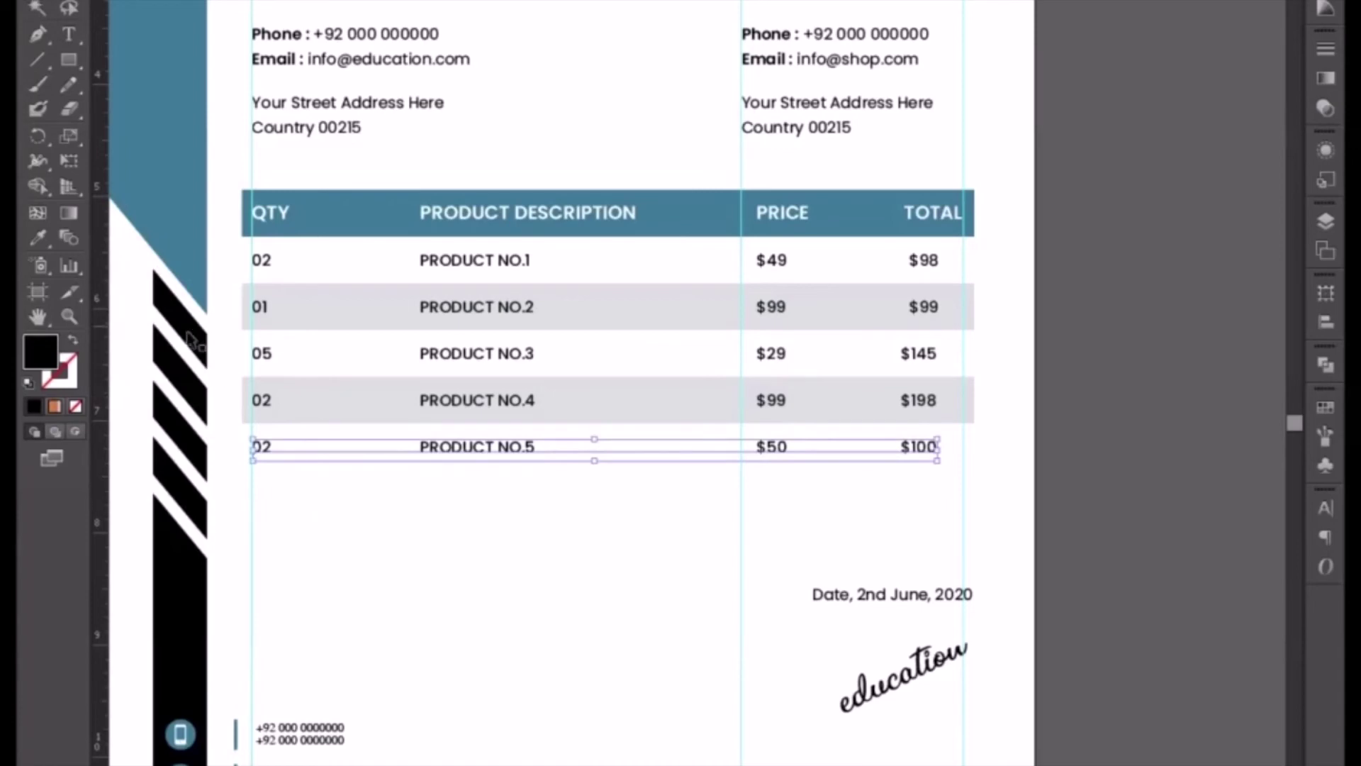
pyautogui.click(37, 33)
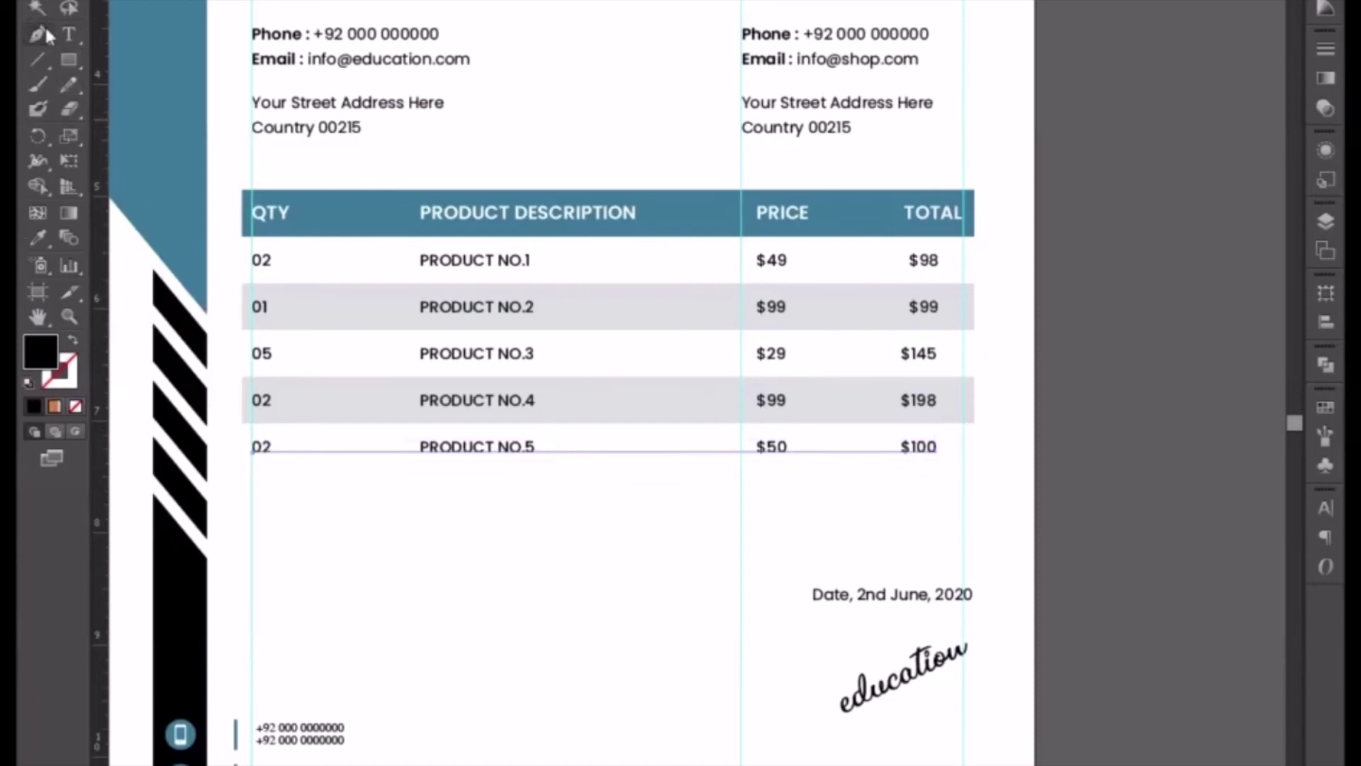
pyautogui.press('v')
pyautogui.click(365, 383)
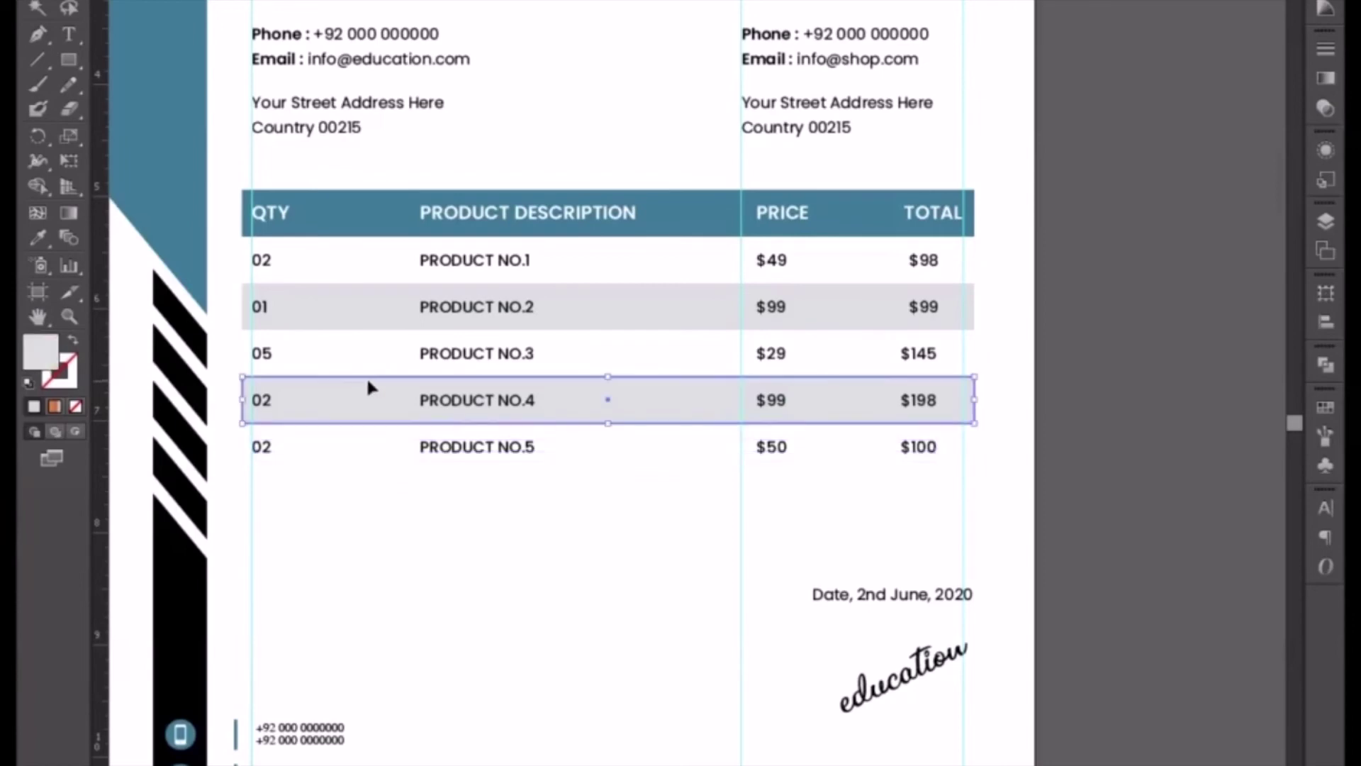
pyautogui.moveTo(370, 383); pyautogui.dragTo(371, 434)
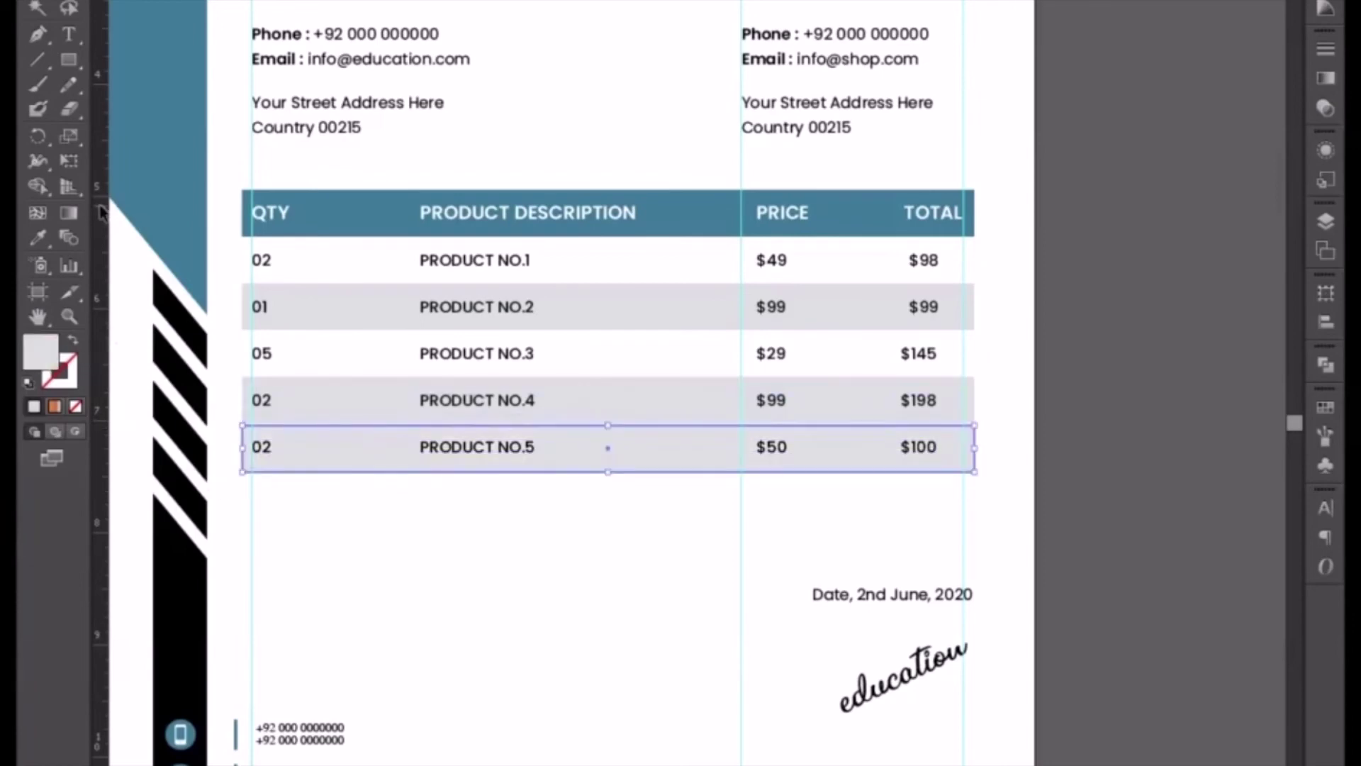
# - Nudge the row 5 band up until it meets row 4's band with no gap
pyautogui.hotkey('ctrl', '+')
pyautogui.hotkey('ctrl', '+')
pyautogui.hotkey('ctrl', '+')
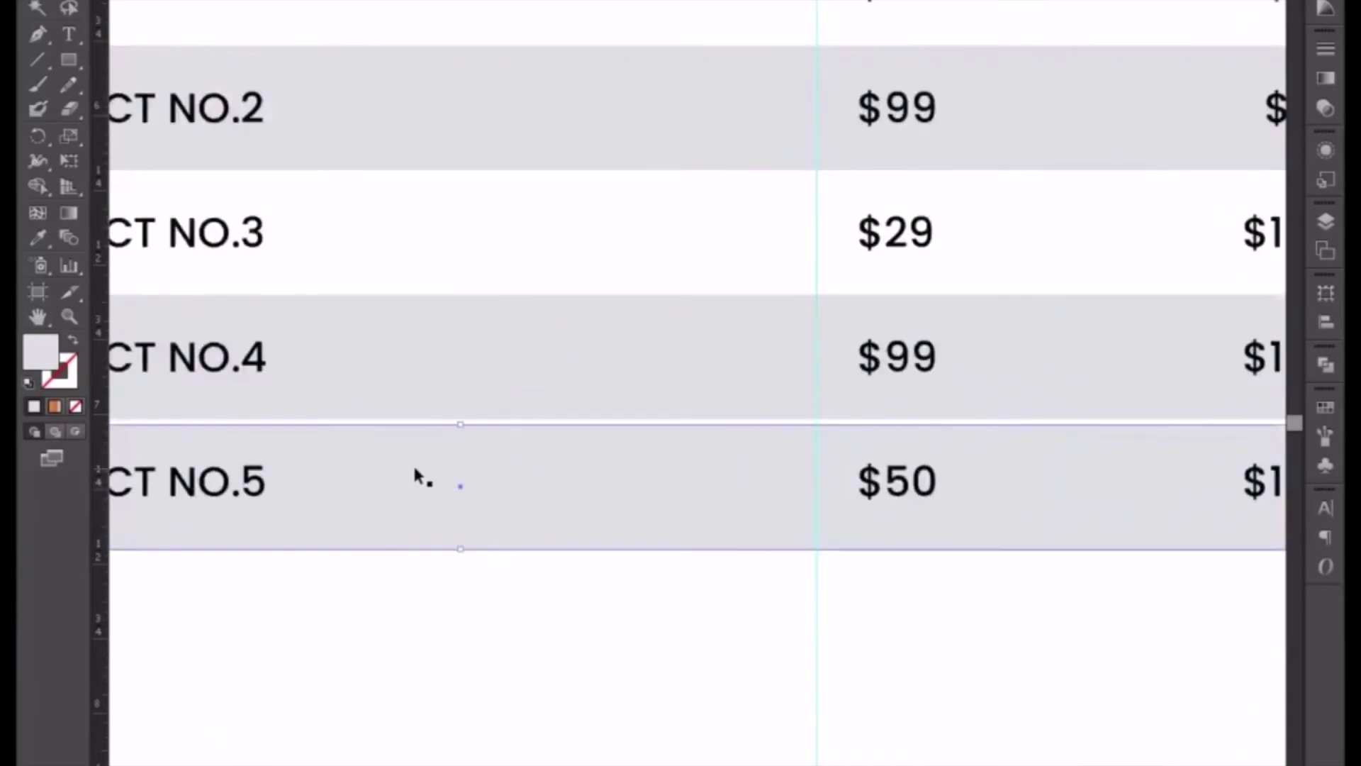
pyautogui.press('Up')
pyautogui.moveTo(322, 480); pyautogui.dragTo(646, 480)
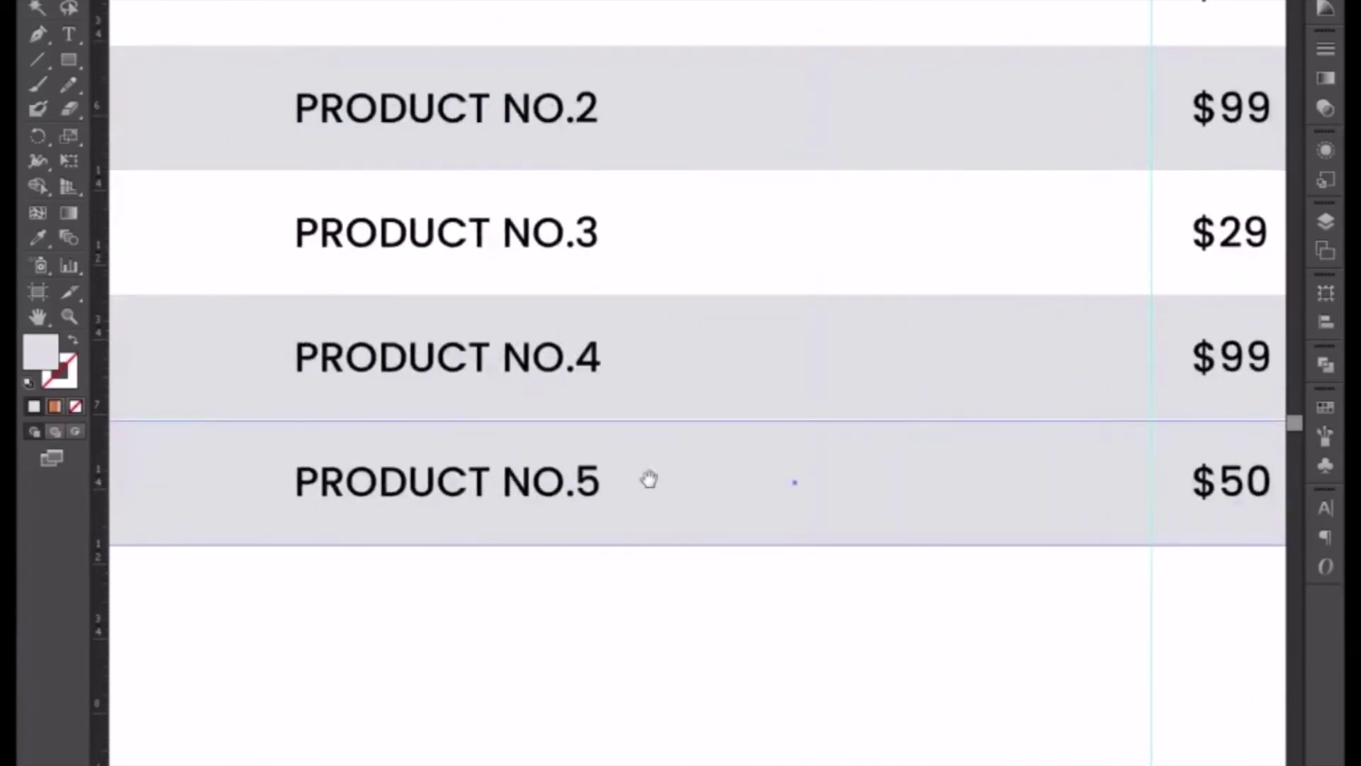
pyautogui.hotkey('ctrl', '+')
pyautogui.hotkey('ctrl', '+')
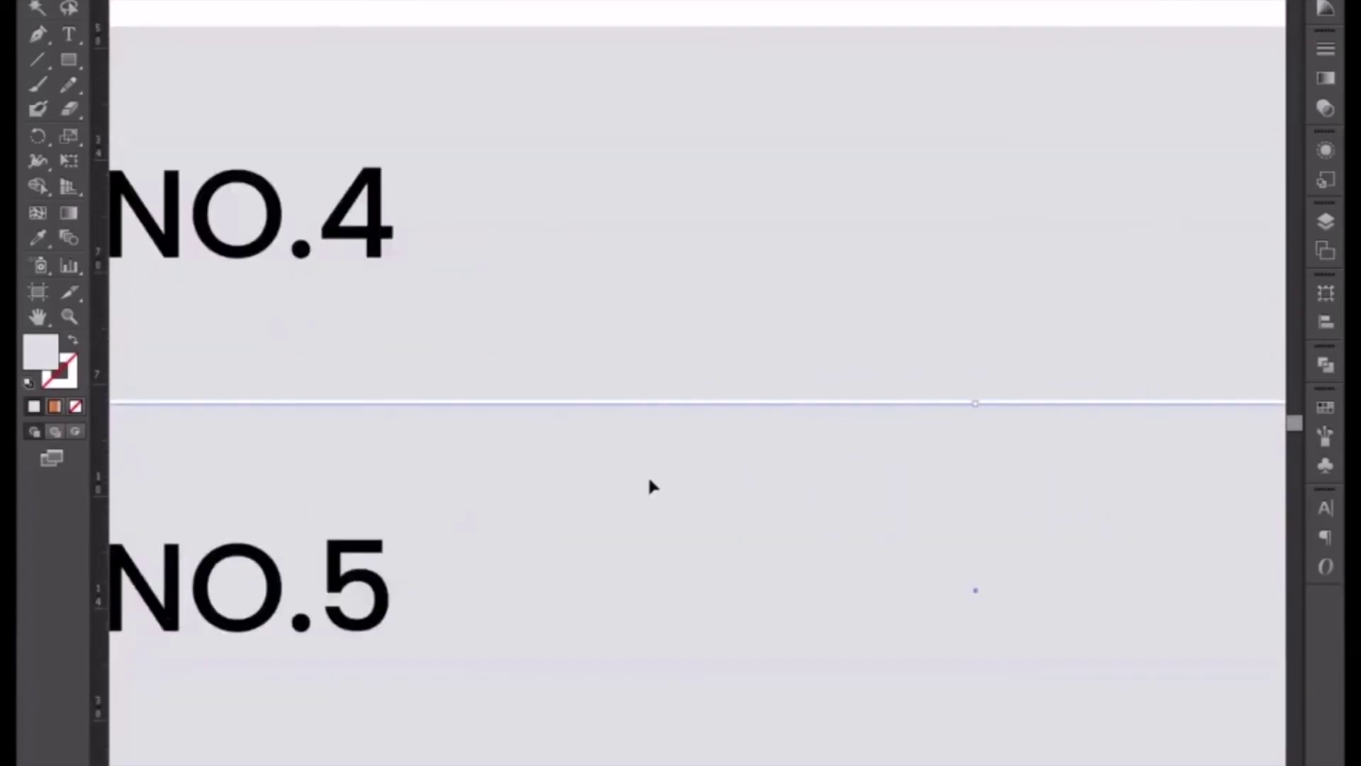
pyautogui.press('Up')
pyautogui.press('Up')
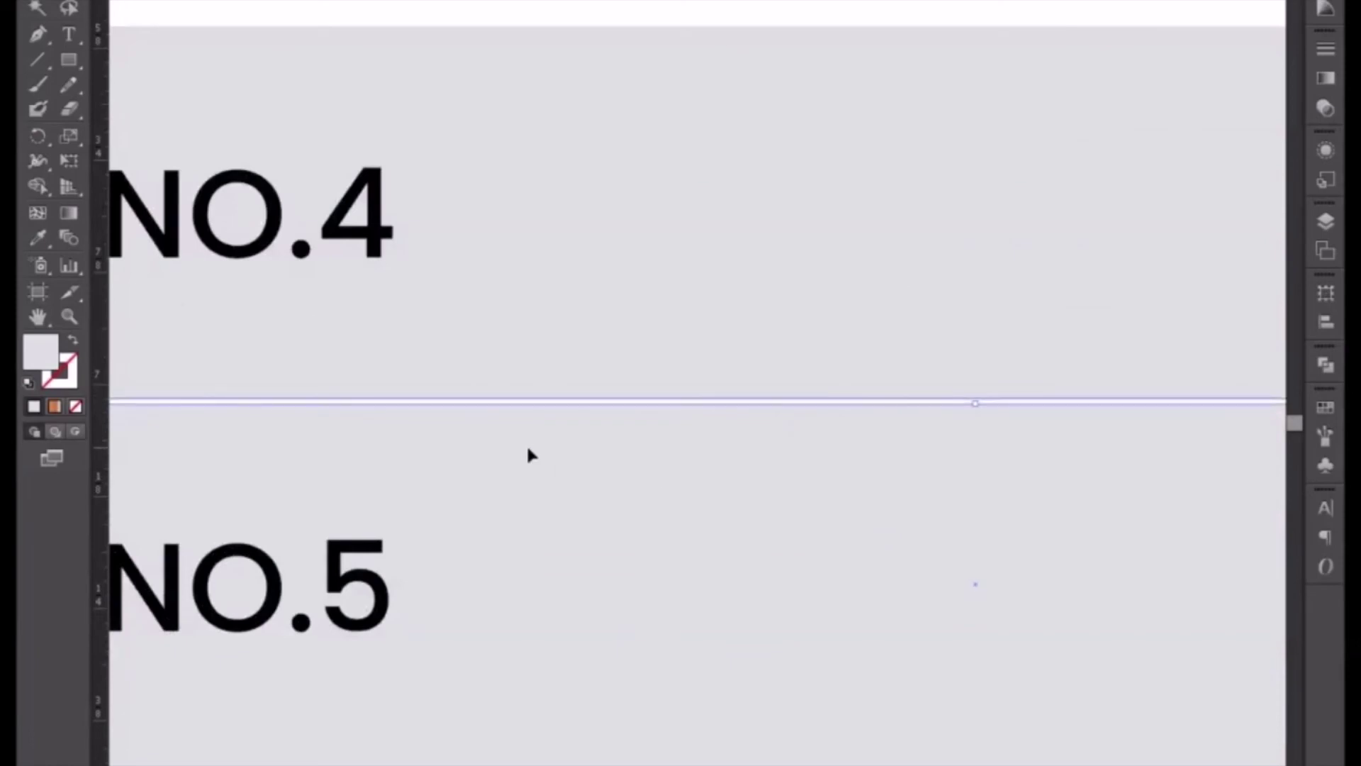
pyautogui.press('Up')
pyautogui.hotkey('ctrl', '-')
pyautogui.hotkey('ctrl', '-')
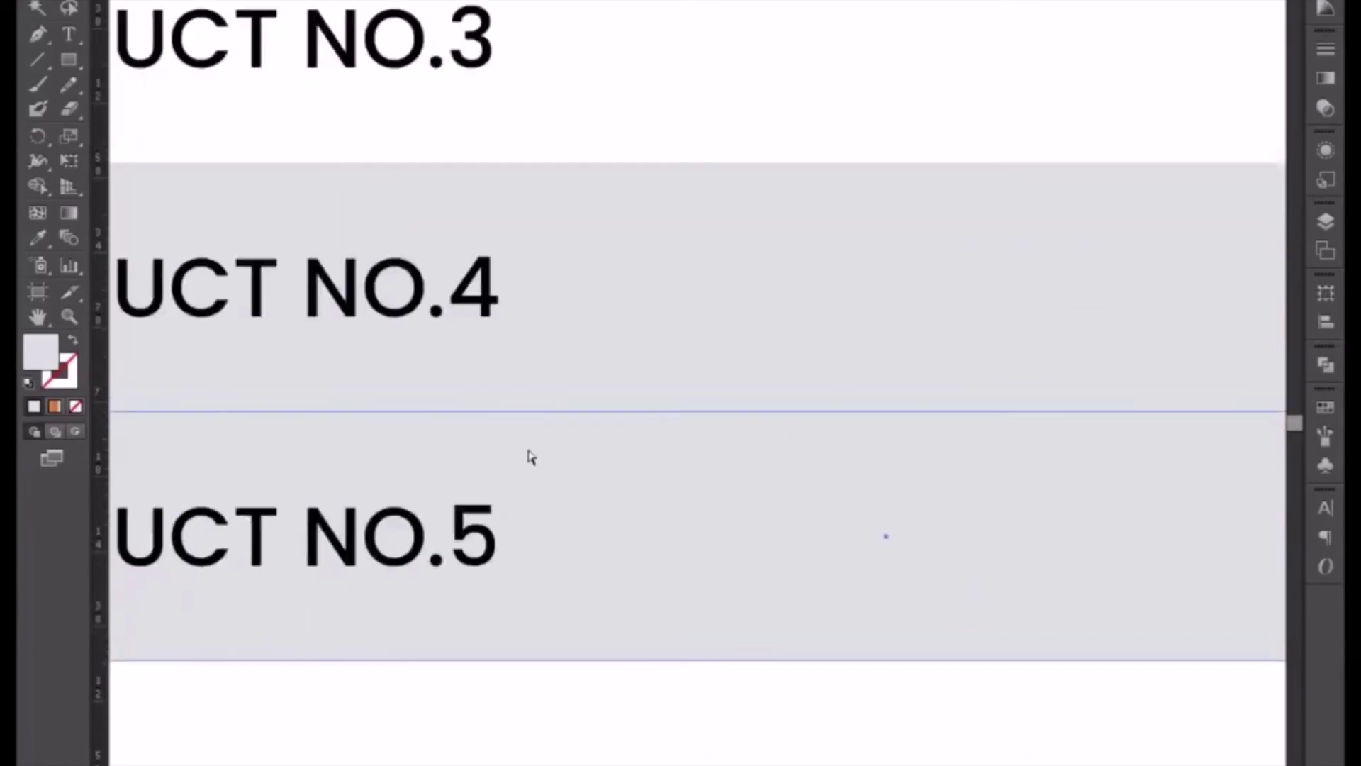
pyautogui.click(529, 456)
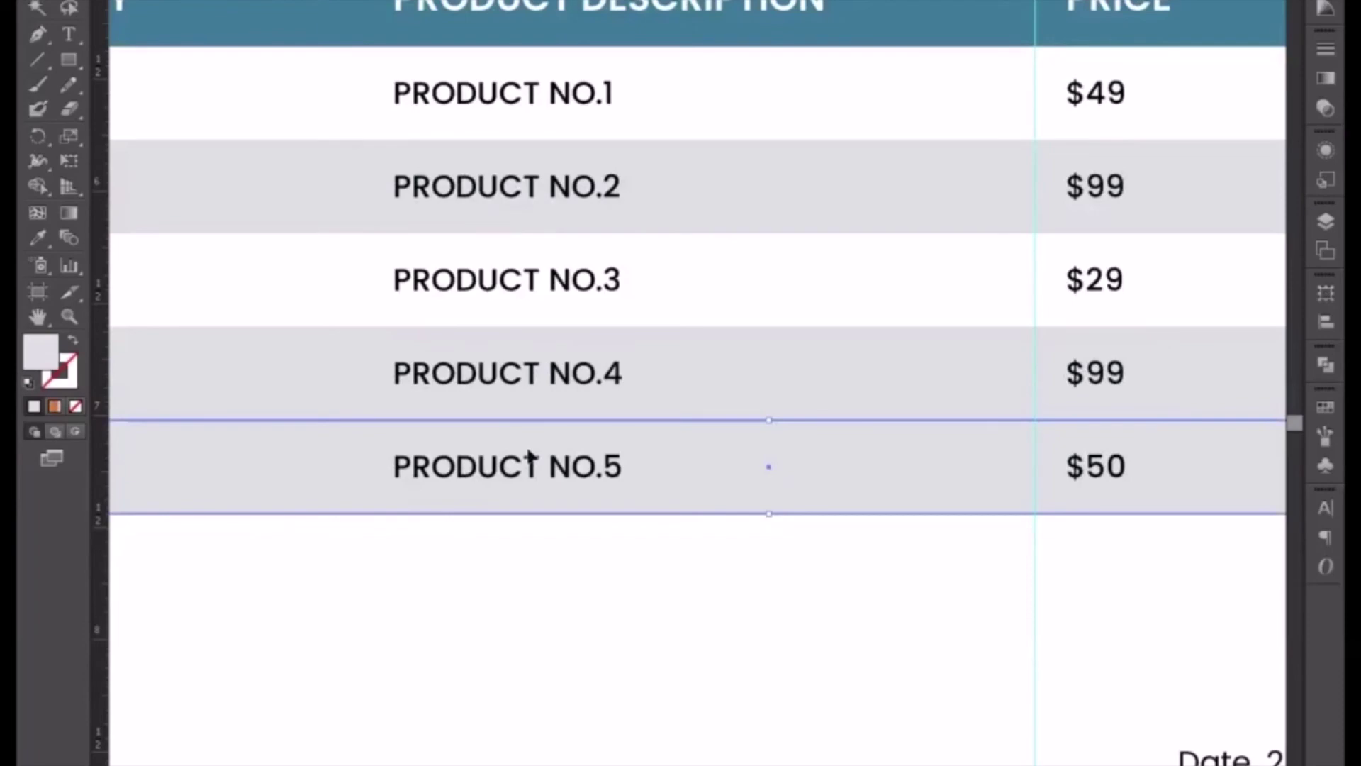
pyautogui.press('p')
pyautogui.hotkey('ctrl', '-')
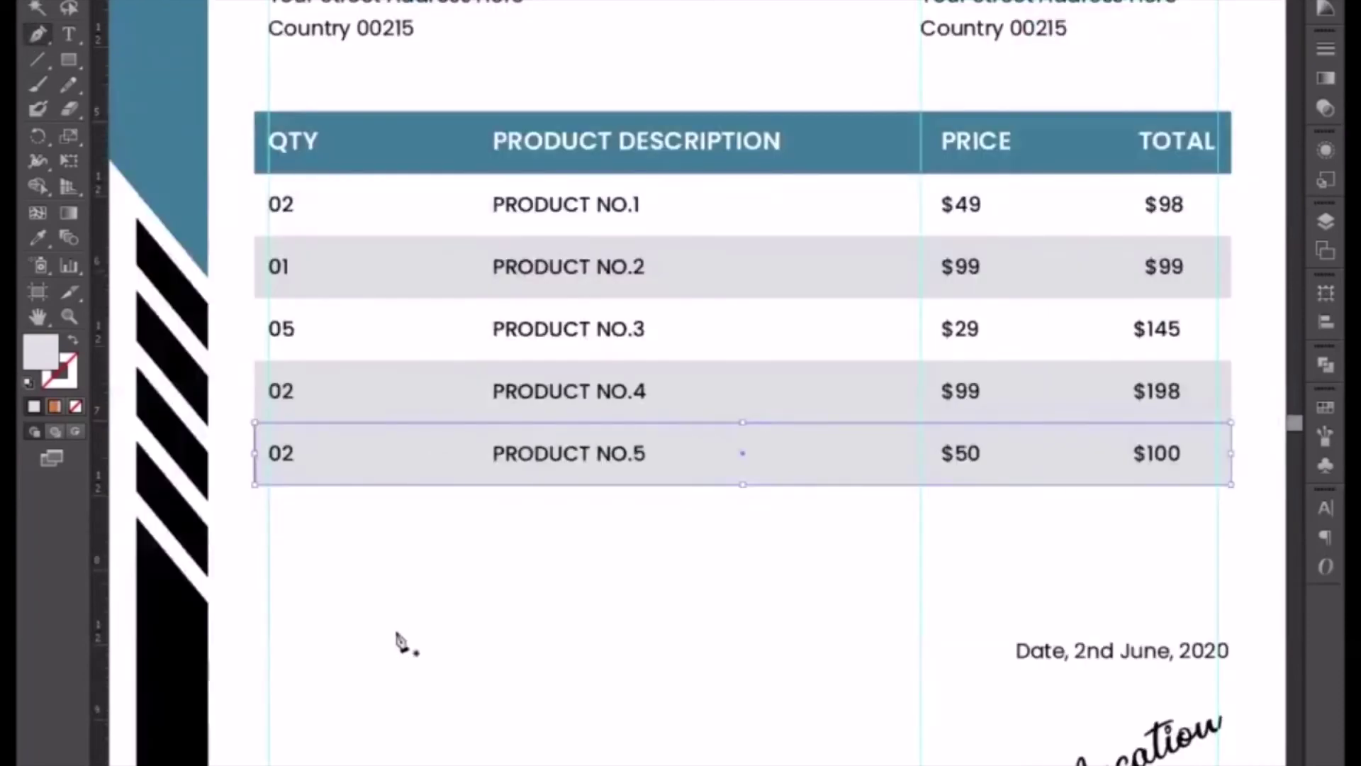
# - Draw a line under the table and give it the header's blue stroke with no fill
pyautogui.click(254, 501)
pyautogui.moveTo(1088, 594); pyautogui.dragTo(725, 539)
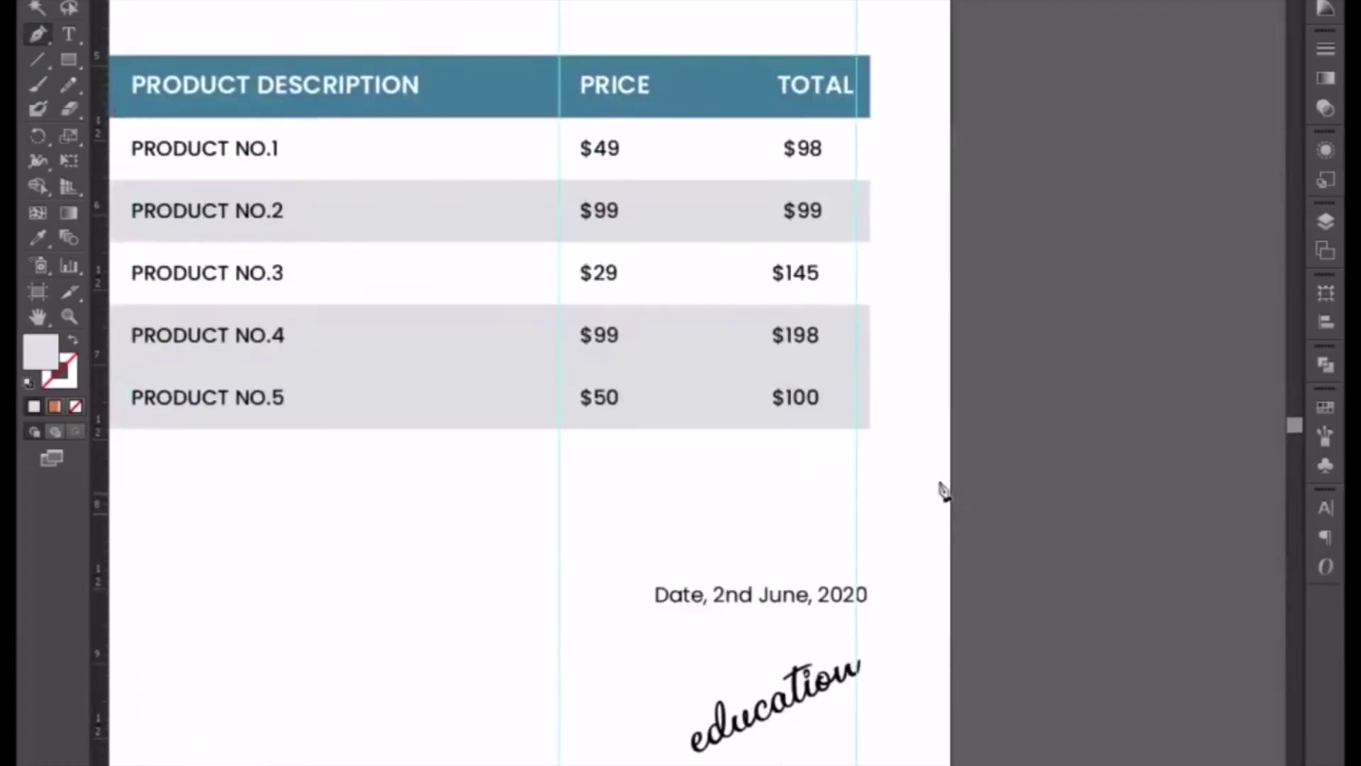
pyautogui.keyDown('shift'); pyautogui.click(872, 453); pyautogui.keyUp('shift')
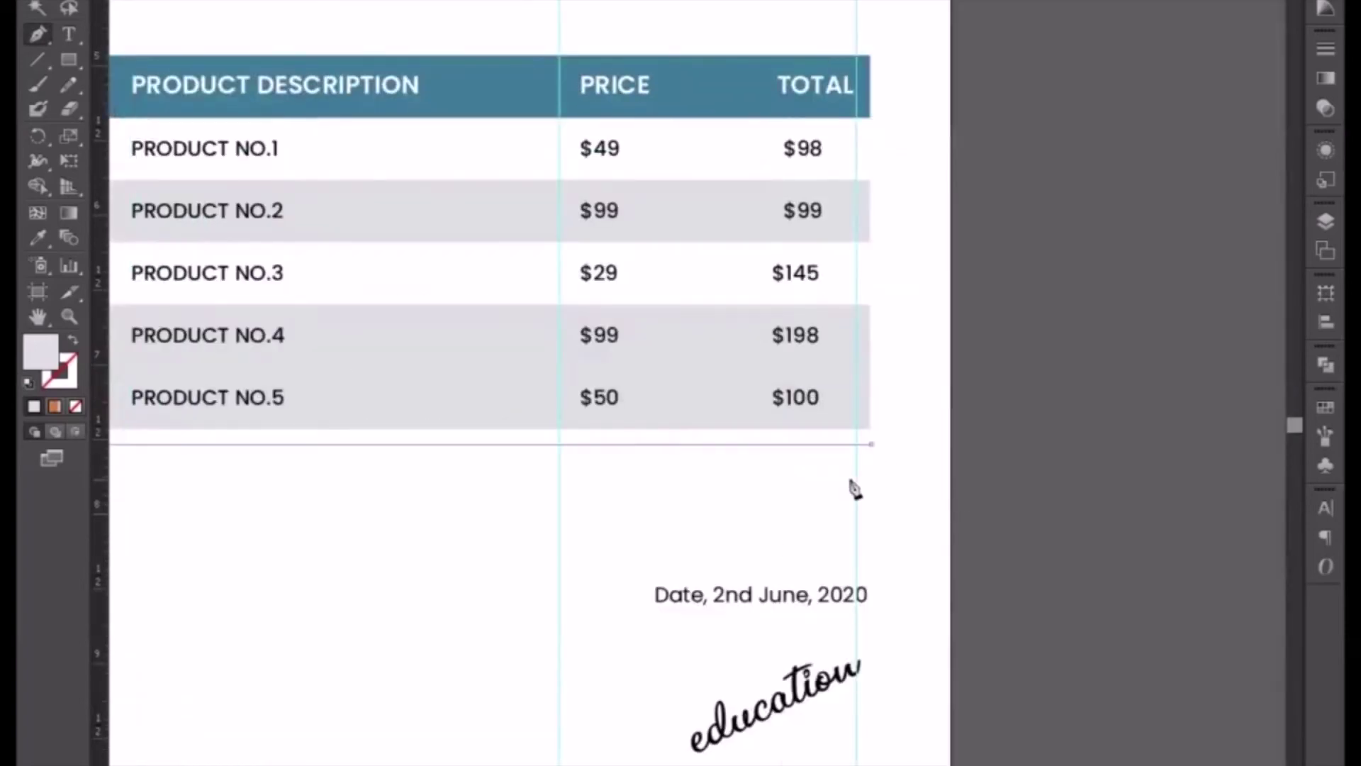
pyautogui.click(35, 237)
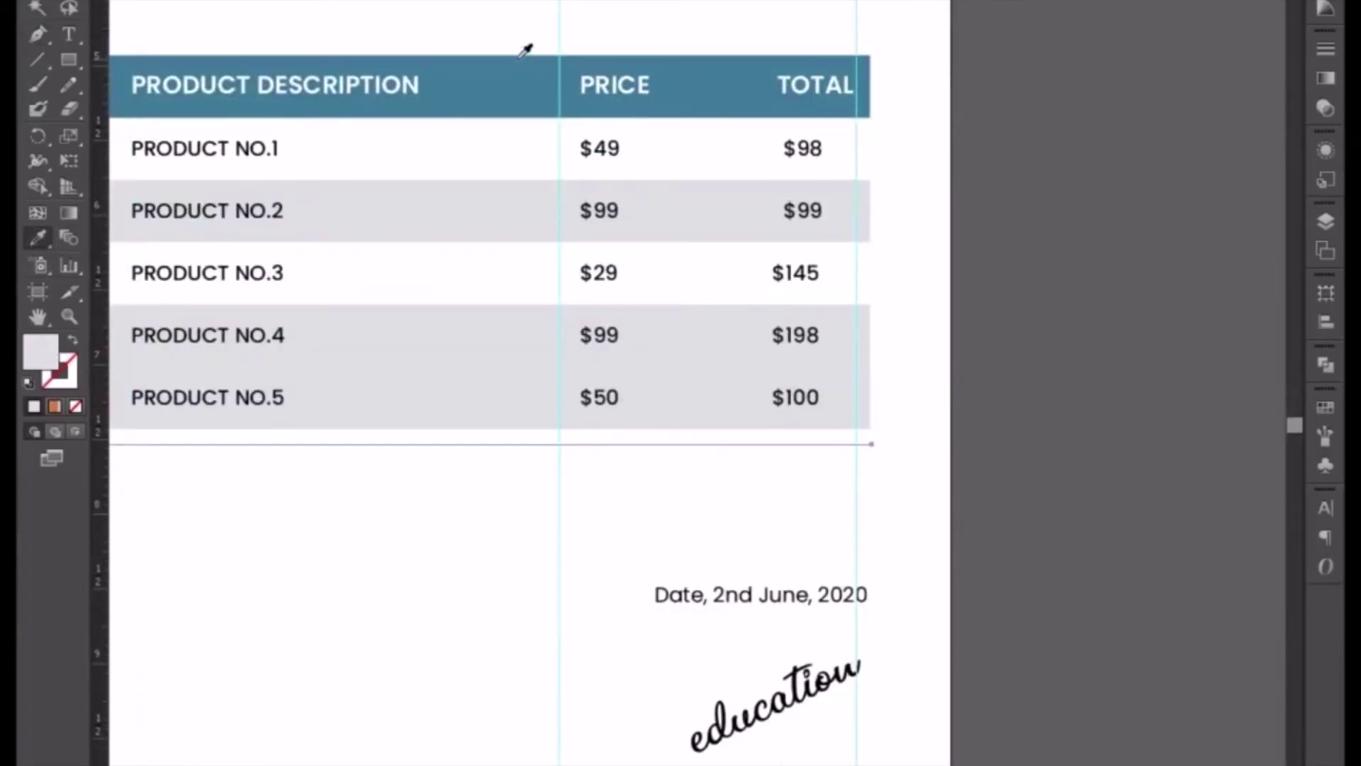
pyautogui.click(520, 59)
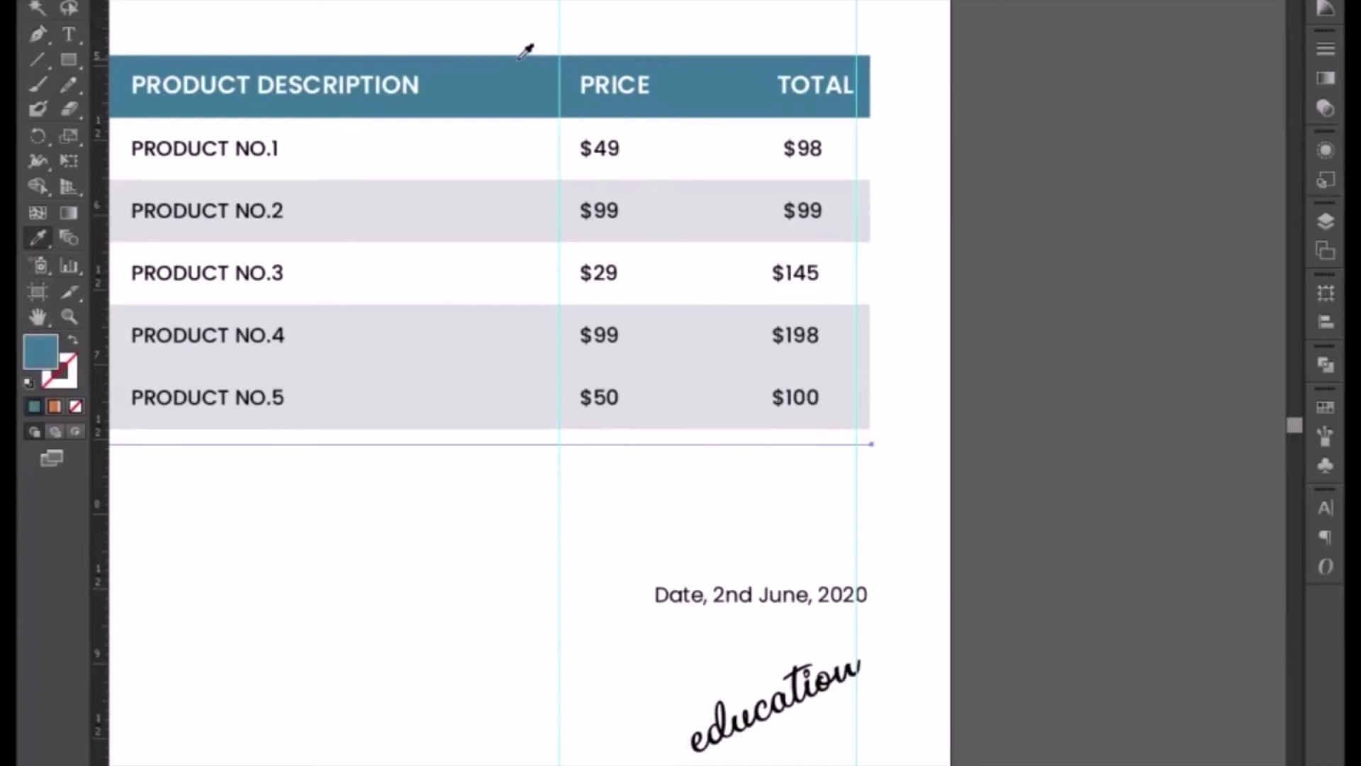
pyautogui.click(74, 344)
# - Delete the grey band behind PRODUCT NO.5
pyautogui.click(37, 7)
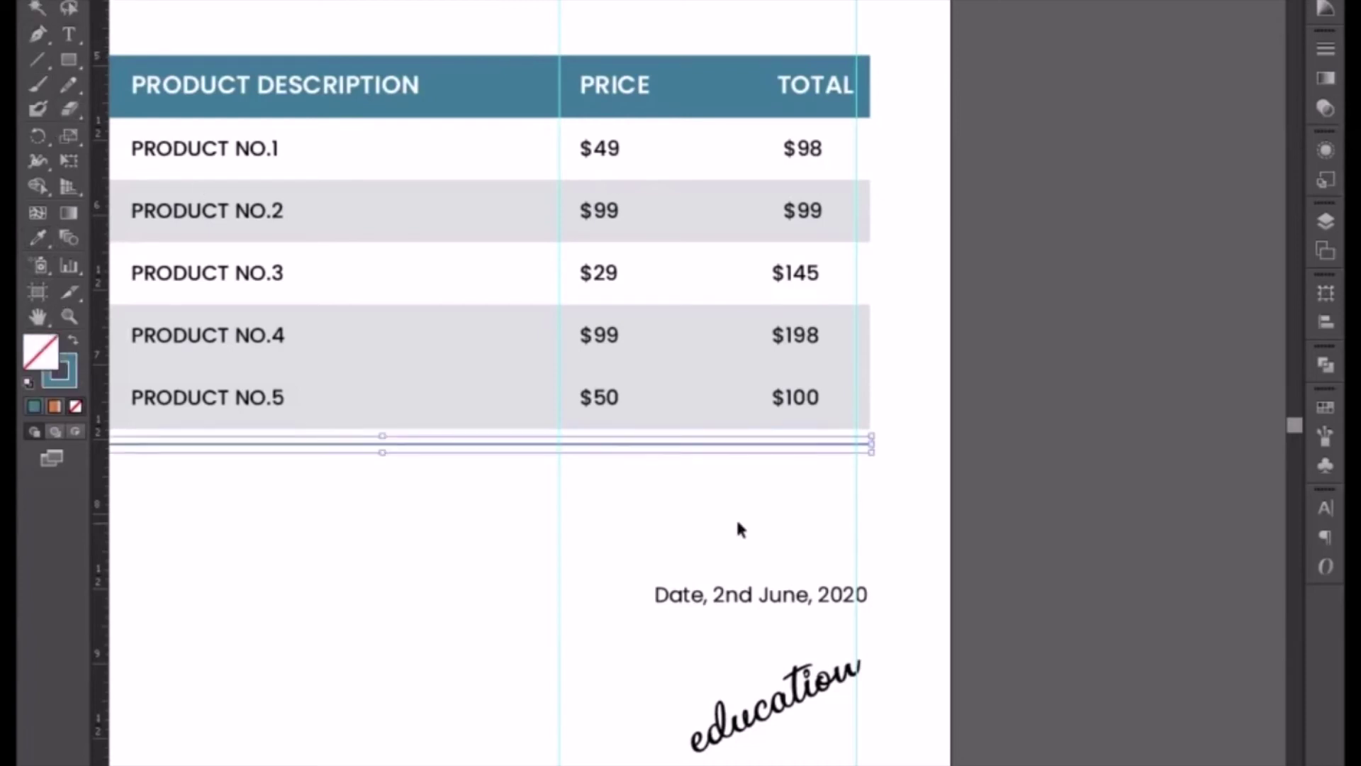
pyautogui.click(690, 387)
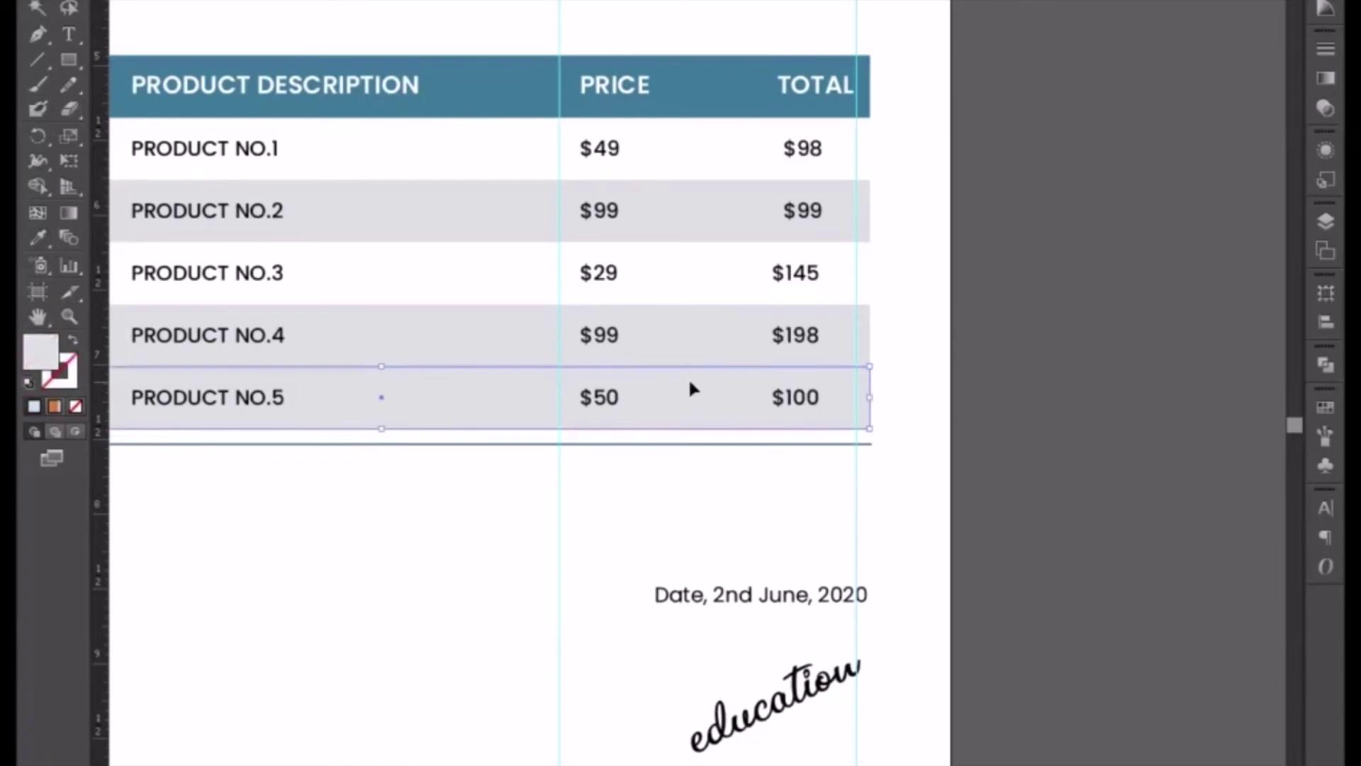
pyautogui.press('Delete')
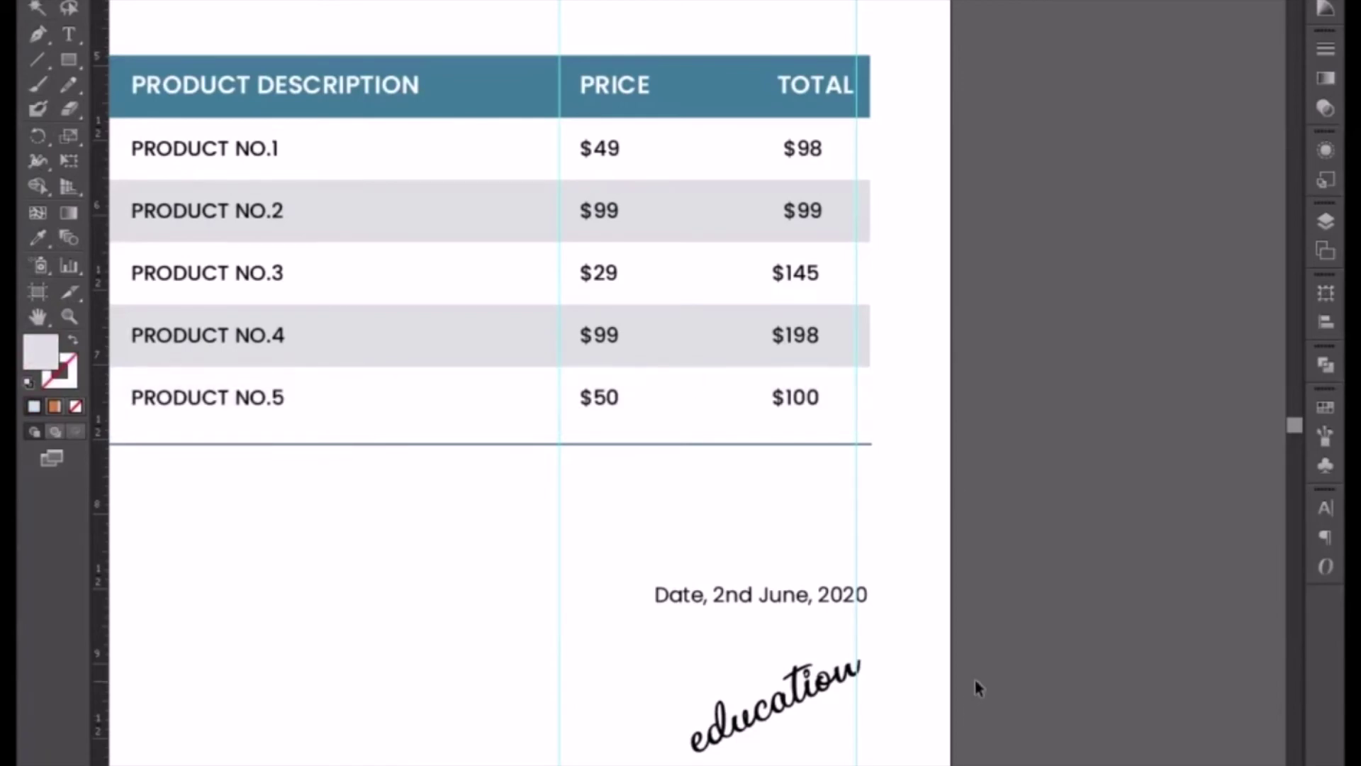
pyautogui.moveTo(945, 607); pyautogui.dragTo(980, 617)
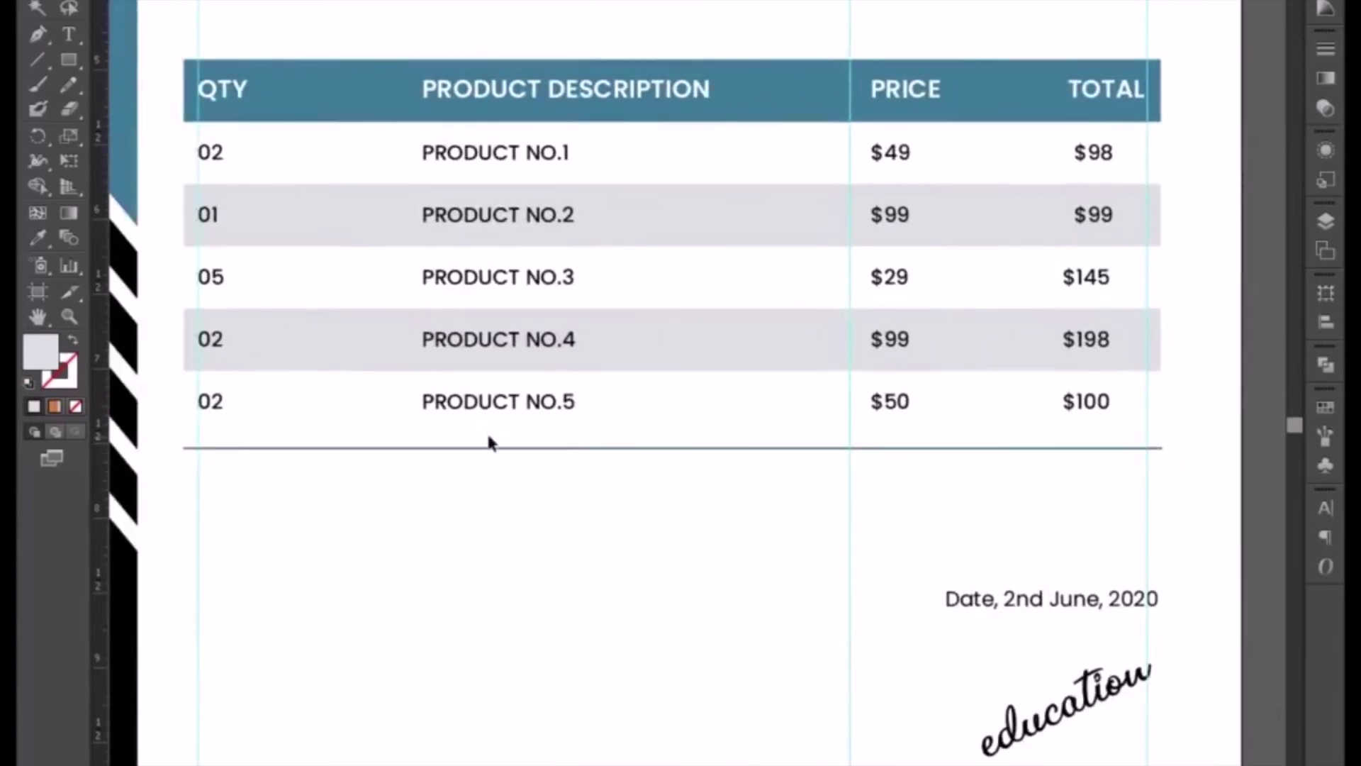
# - Set the line under the table to a 2 pt stroke weight
pyautogui.click(489, 449)
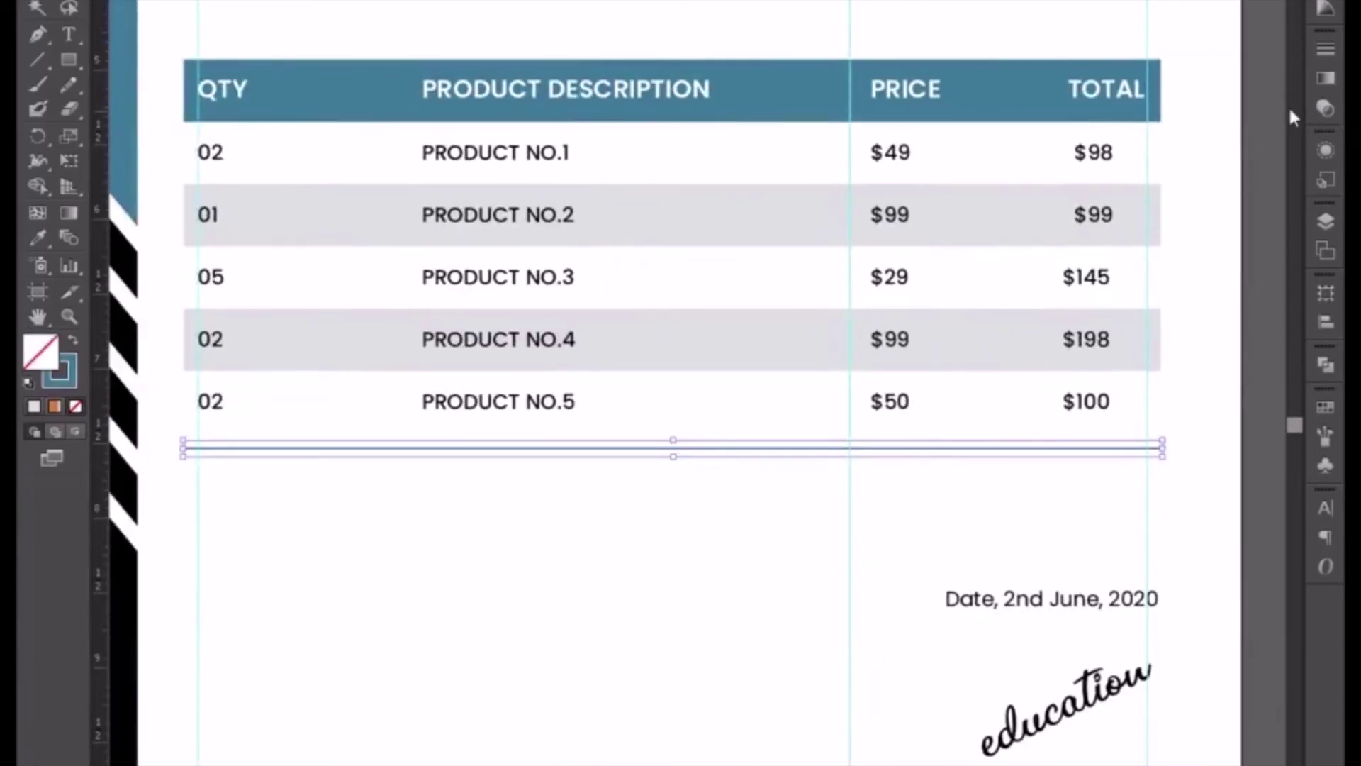
pyautogui.click(1333, 48)
pyautogui.click(1172, 61)
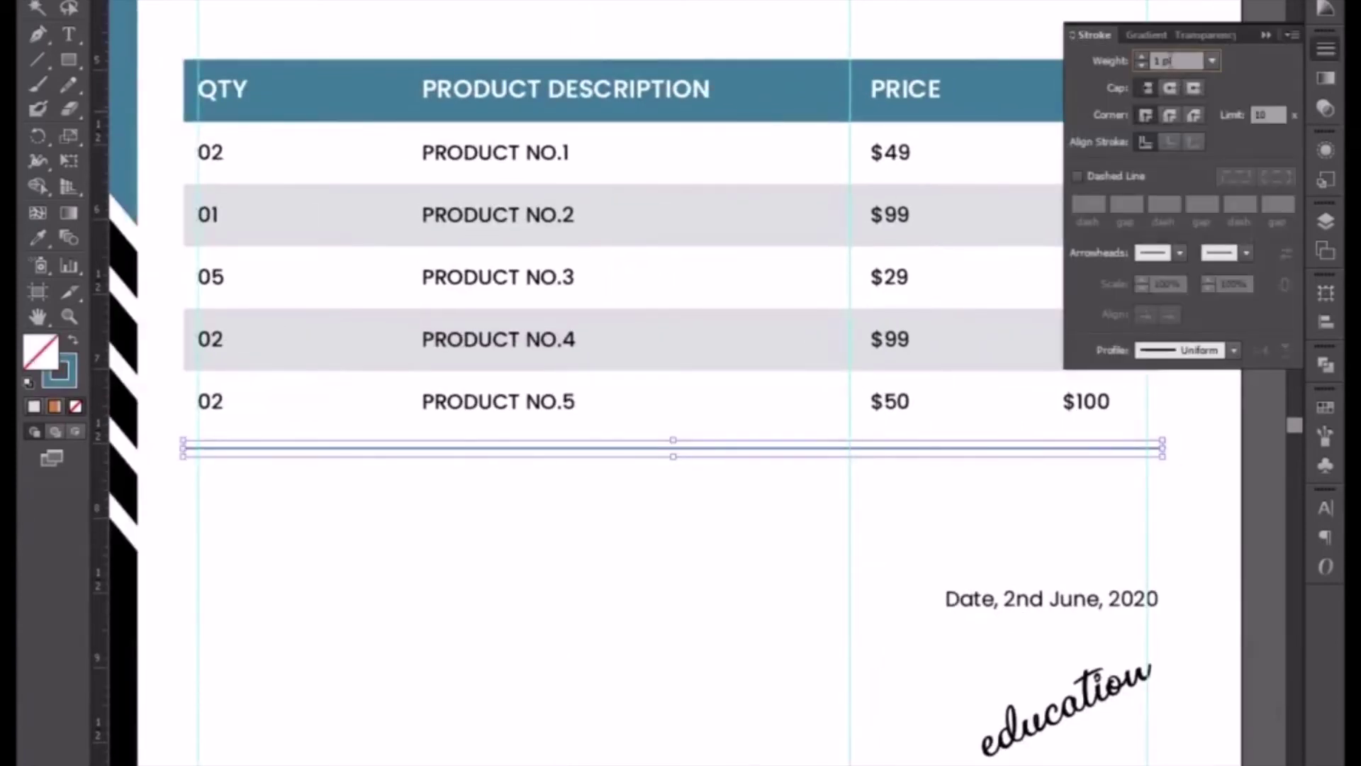
pyautogui.press('Up')
pyautogui.click(1096, 509)
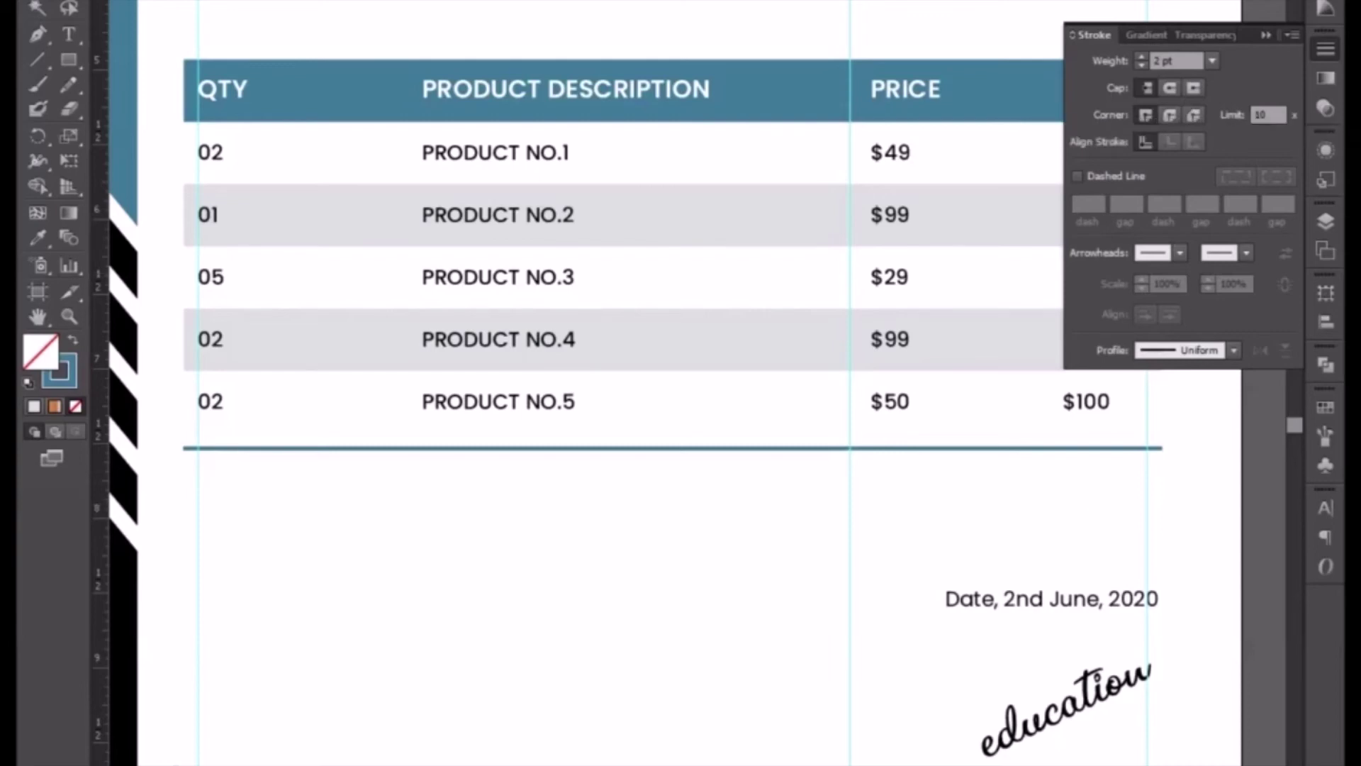
pyautogui.click(1265, 34)
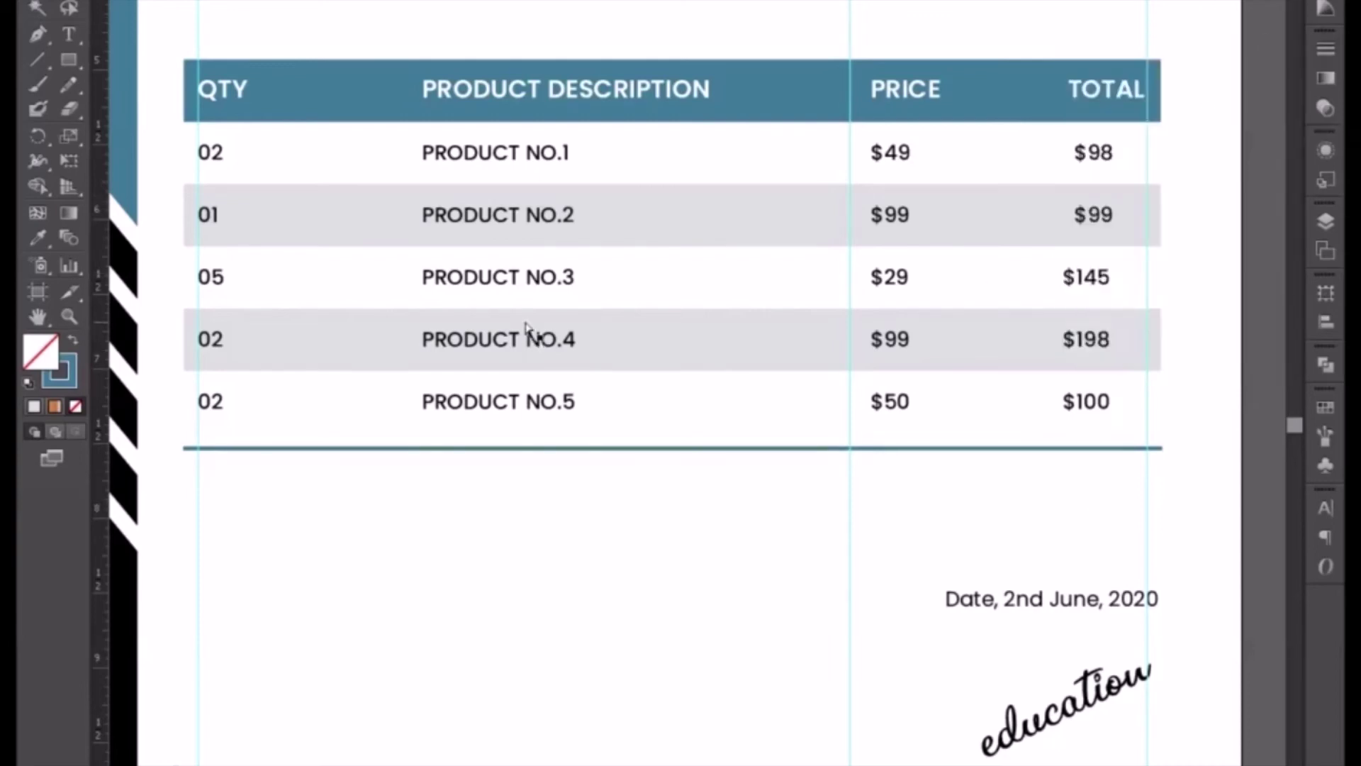
pyautogui.hotkey('ctrl', '-')
# - Shift the product rows down in stages so all five rows are evenly spaced
pyautogui.moveTo(303, 216); pyautogui.dragTo(1015, 468)
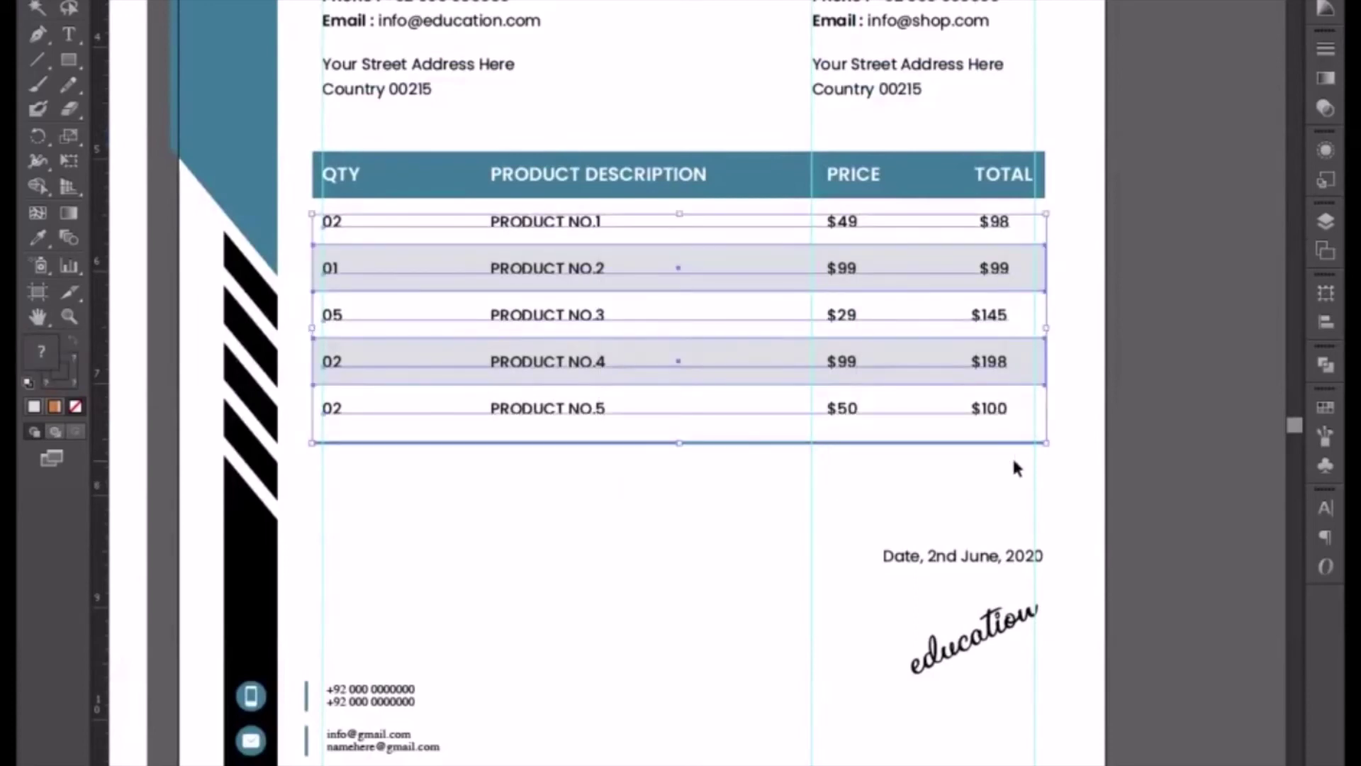
pyautogui.hotkey('shift', 'Down')
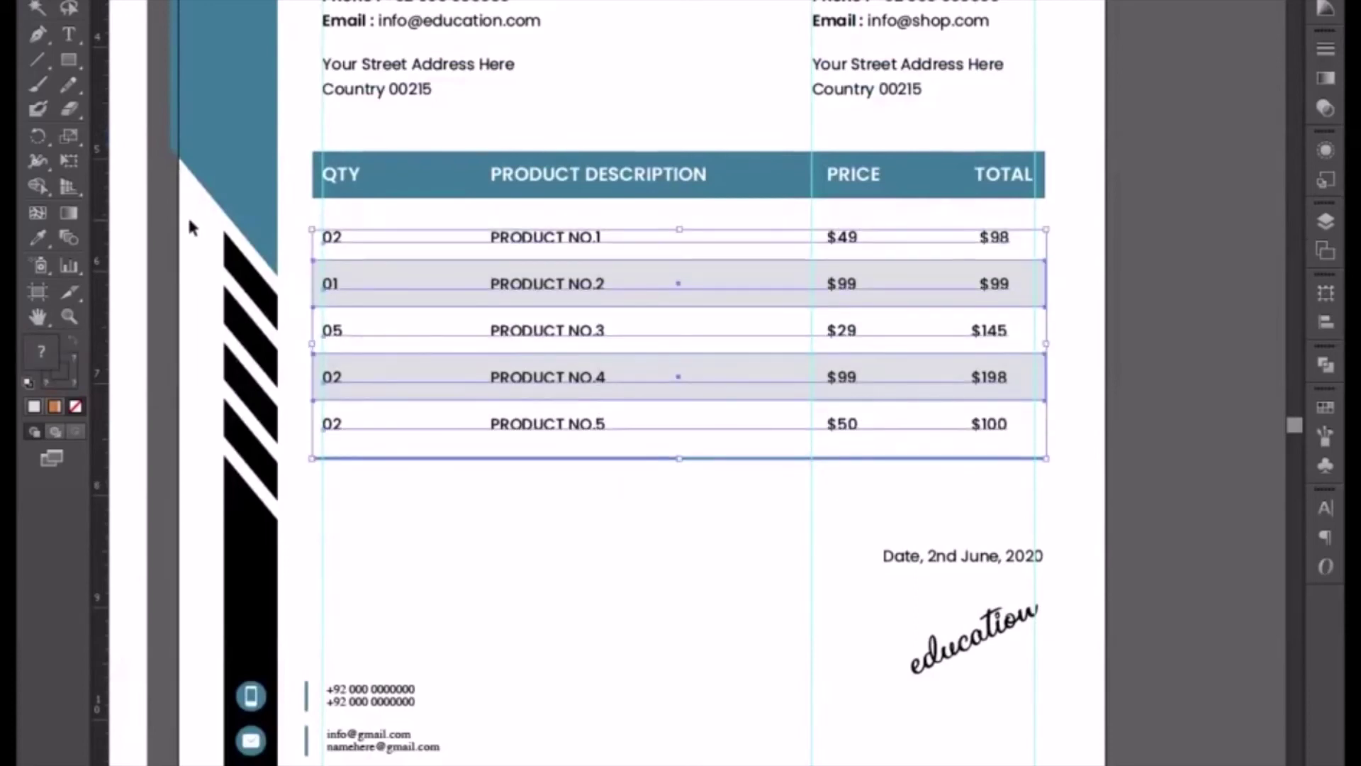
pyautogui.moveTo(294, 280); pyautogui.dragTo(1039, 482)
pyautogui.hotkey('shift', 'Down')
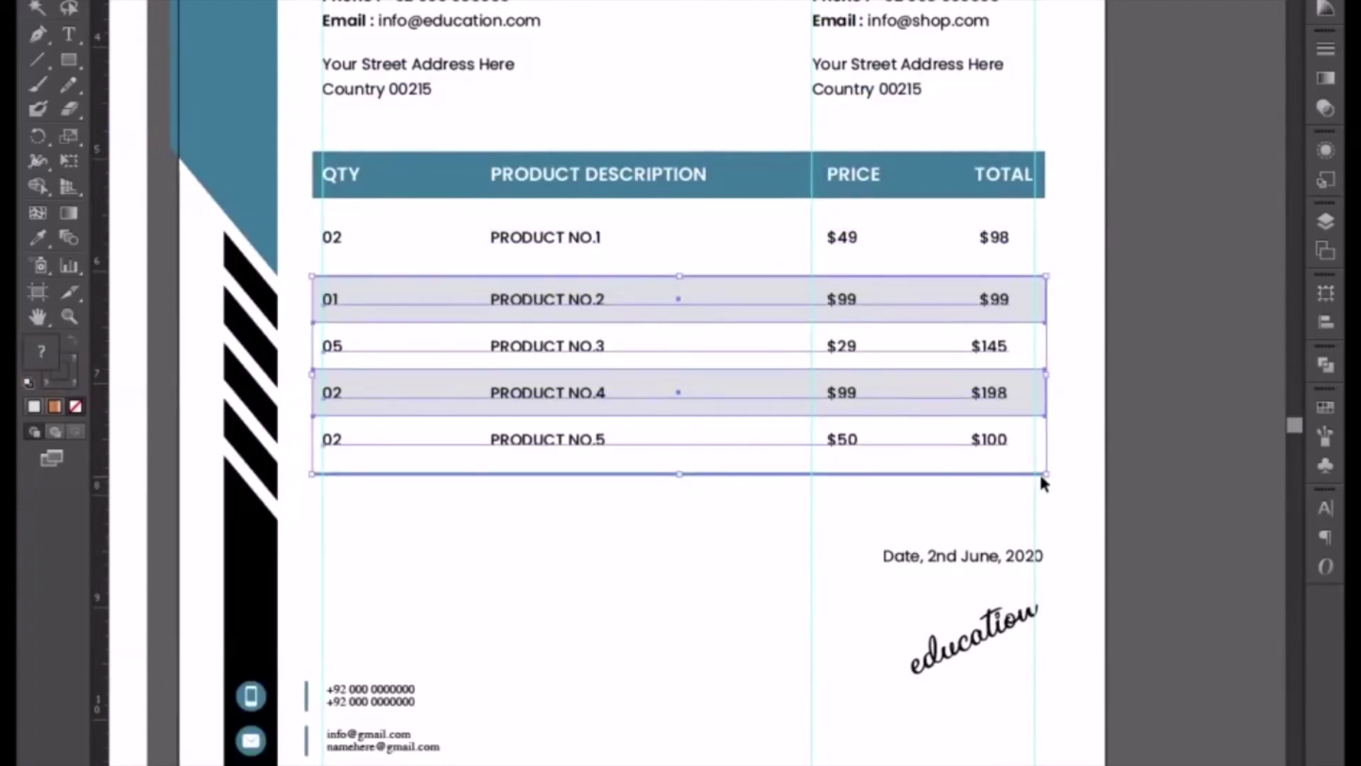
pyautogui.moveTo(296, 347); pyautogui.dragTo(1090, 518)
pyautogui.hotkey('shift', 'Down')
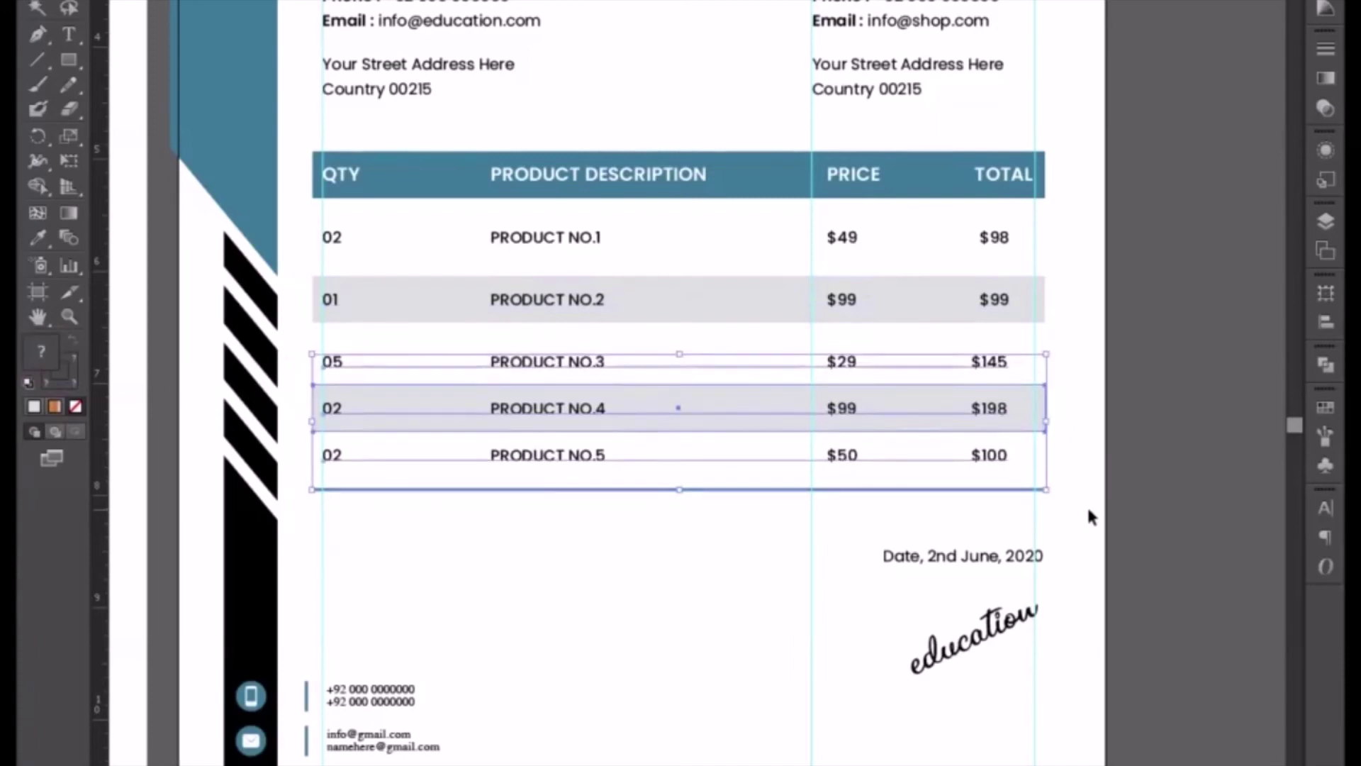
pyautogui.click(299, 412)
pyautogui.moveTo(299, 413); pyautogui.dragTo(1051, 506)
pyautogui.hotkey('shift', 'Down')
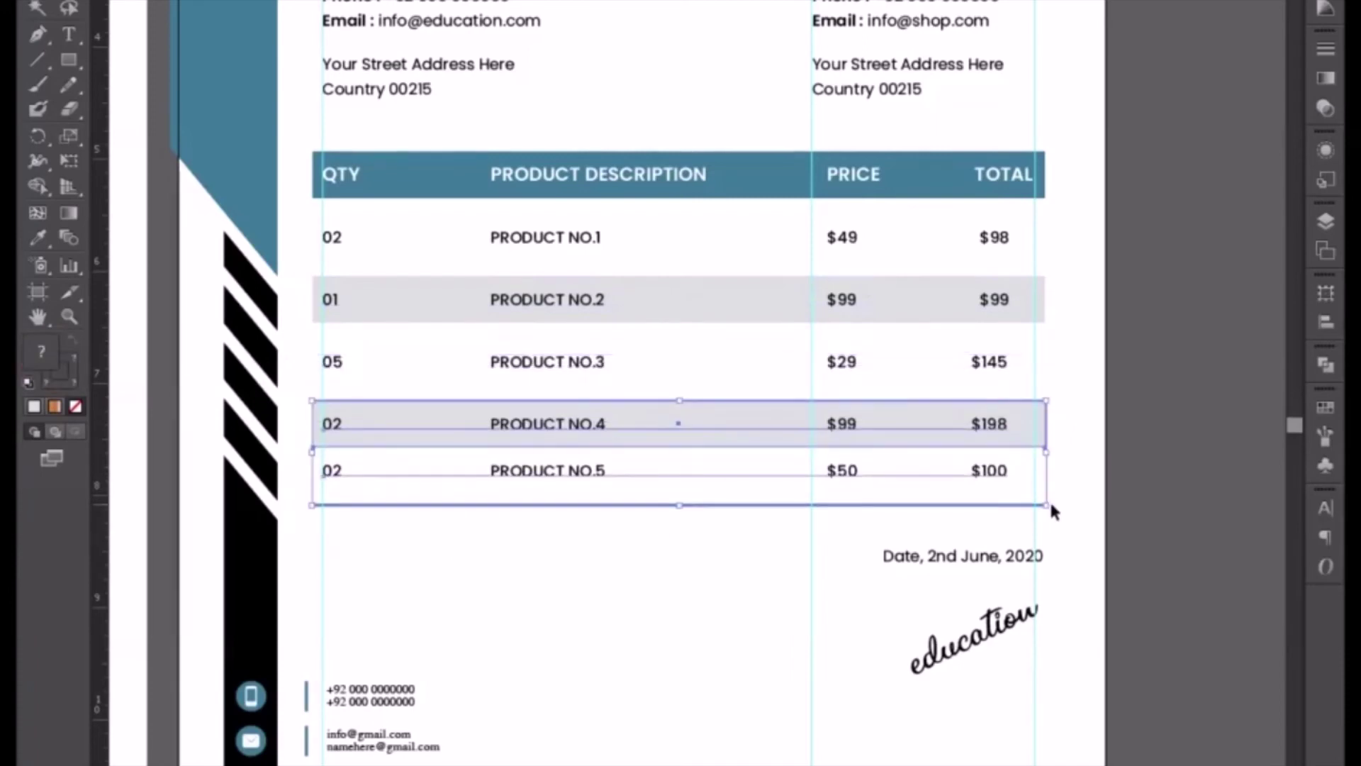
pyautogui.click(354, 539)
# - Check the blue rule under the table and move the education signature lower on the page
pyautogui.moveTo(304, 462)
pyautogui.mouseDown()
pyautogui.moveTo(756, 543)
pyautogui.moveTo(1039, 512)
pyautogui.moveTo(1092, 613)
pyautogui.mouseUp()
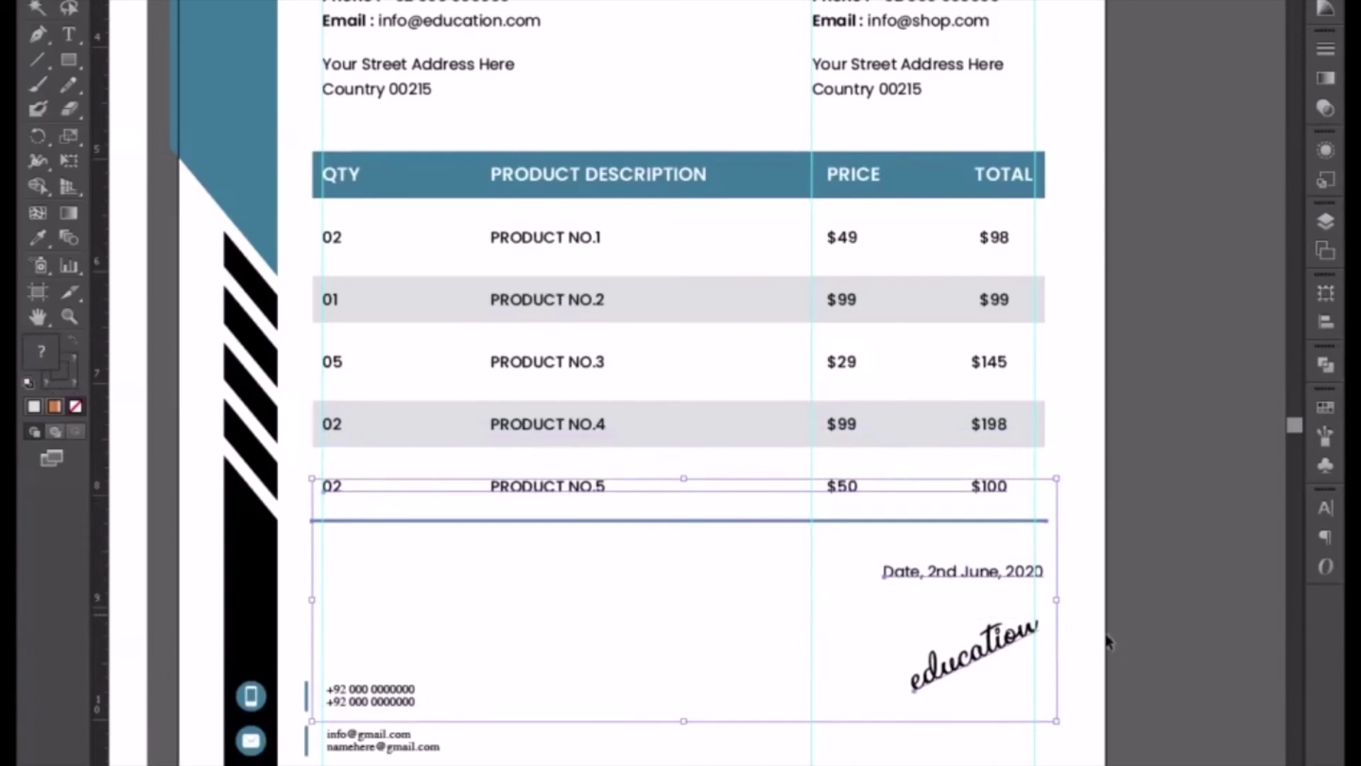
pyautogui.click(1157, 610)
pyautogui.click(615, 522)
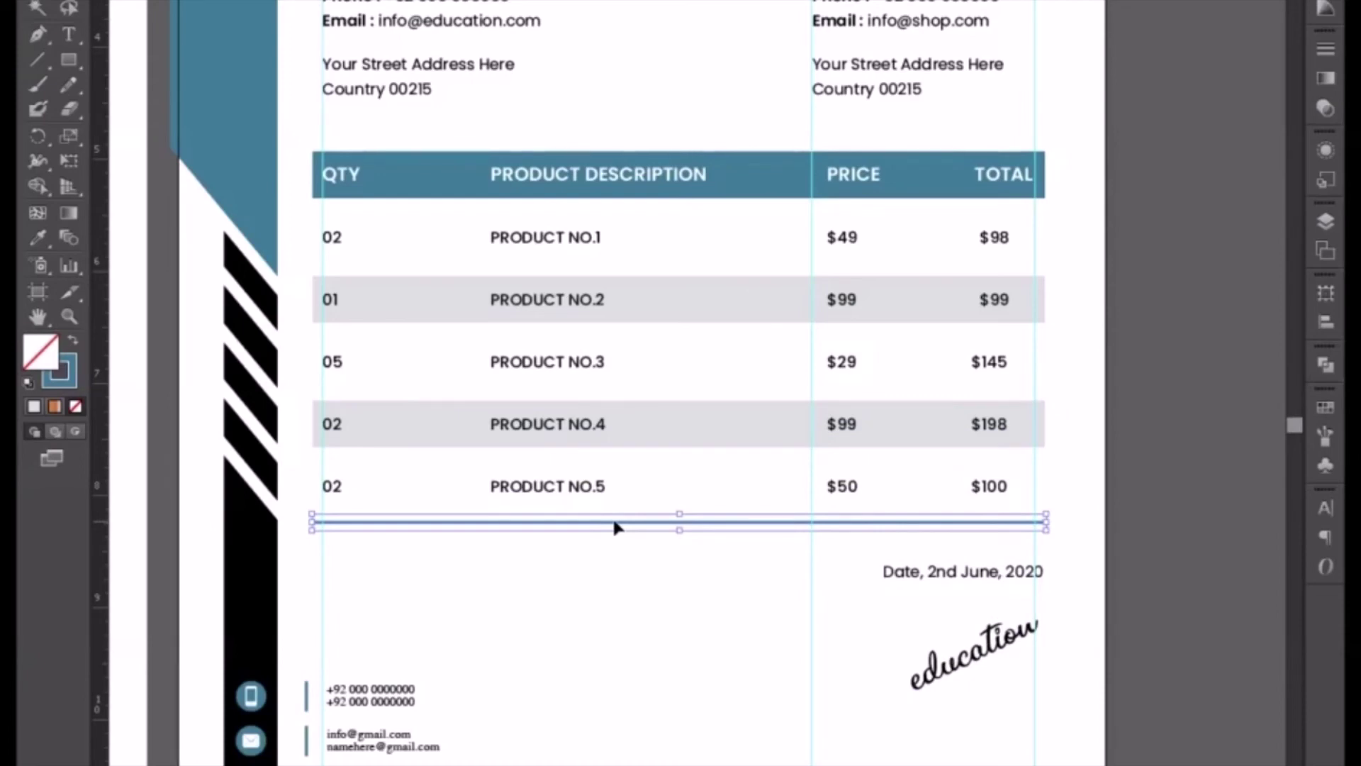
pyautogui.click(1171, 392)
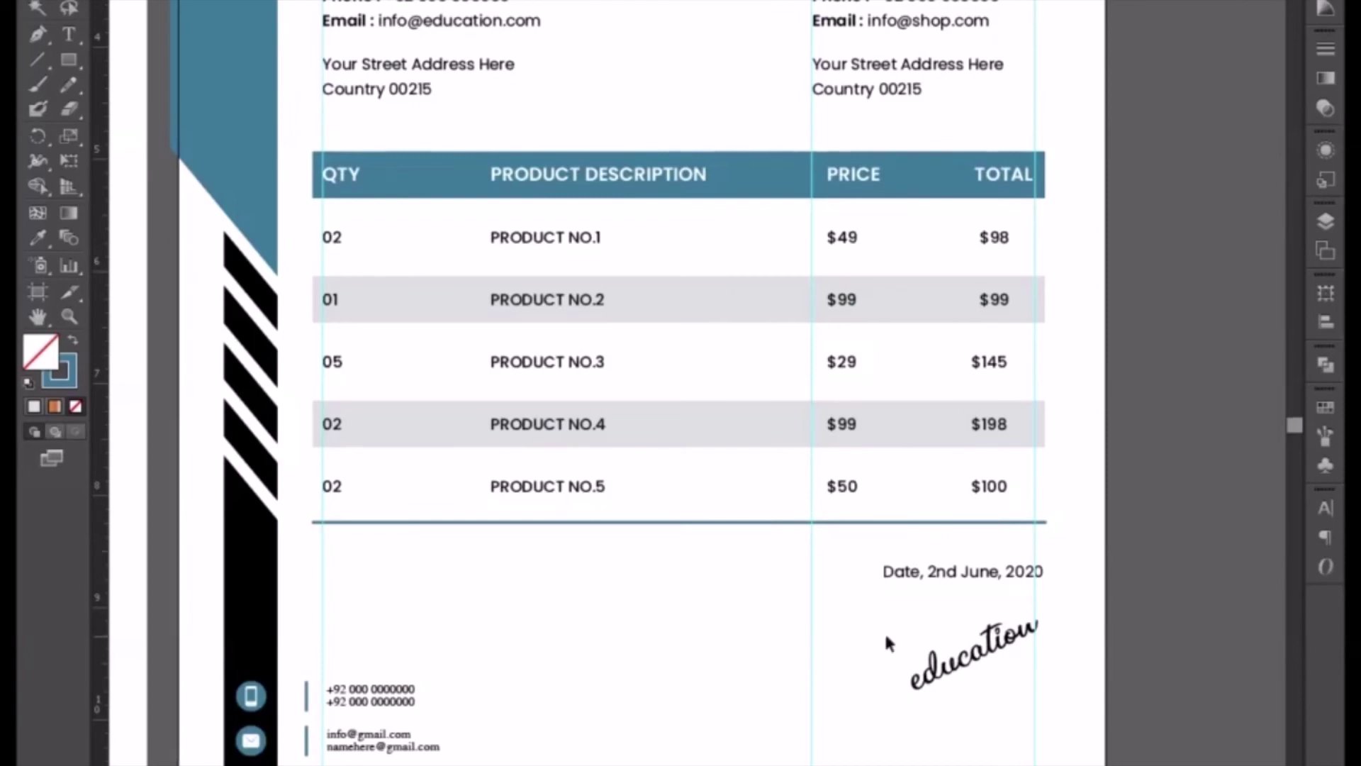
pyautogui.moveTo(973, 648); pyautogui.dragTo(972, 714)
# - Replace the date line's text with 'sub total $5,040'
pyautogui.moveTo(866, 614); pyautogui.dragTo(735, 478)
pyautogui.click(825, 439)
pyautogui.hotkey('ctrl', '=')
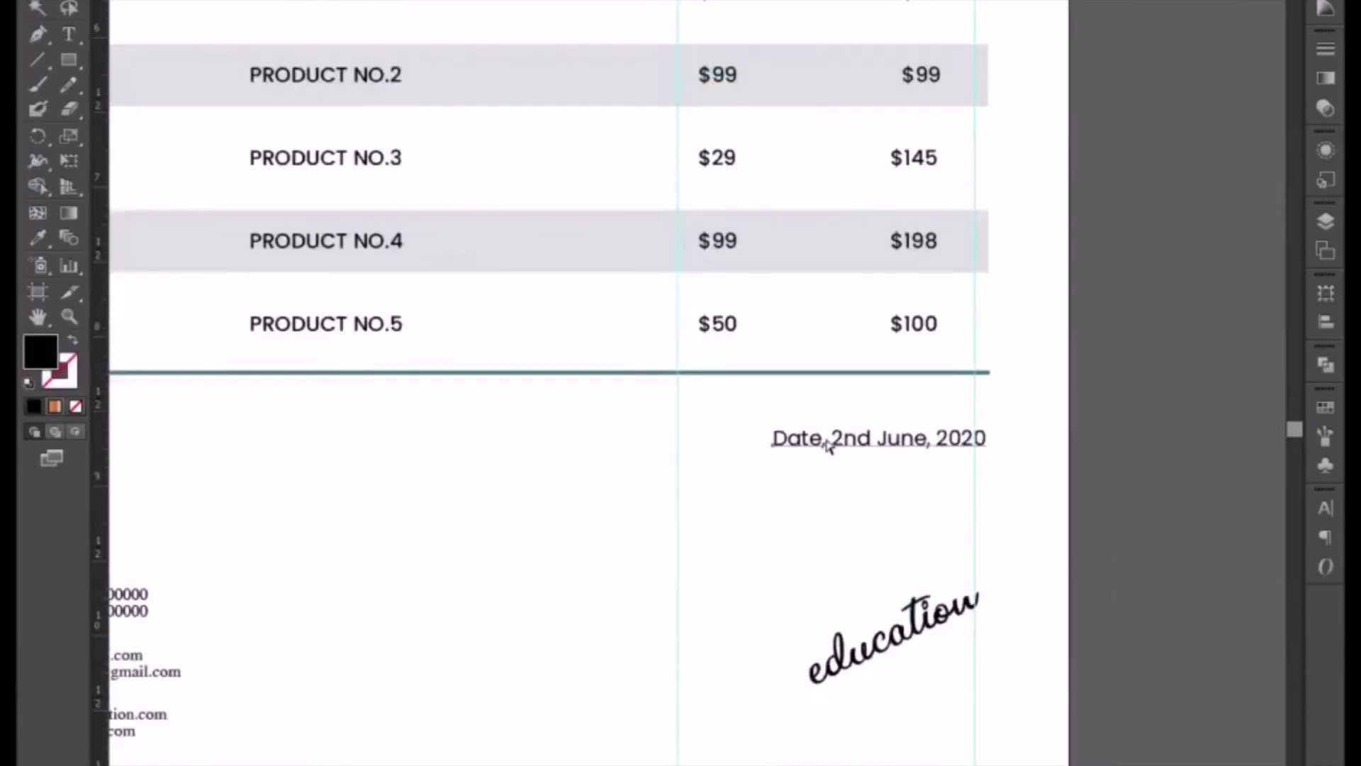
pyautogui.doubleClick(837, 444)
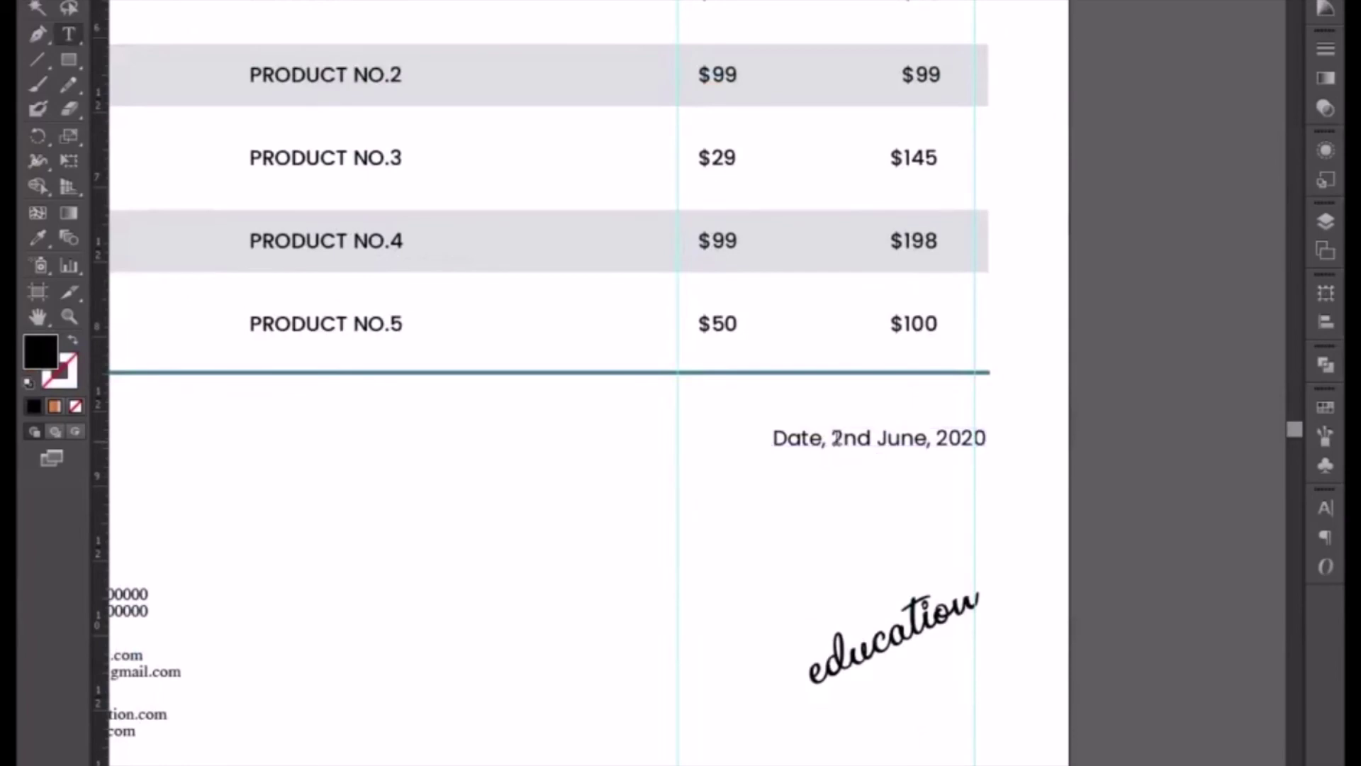
pyautogui.hotkey('ctrl', 'a')
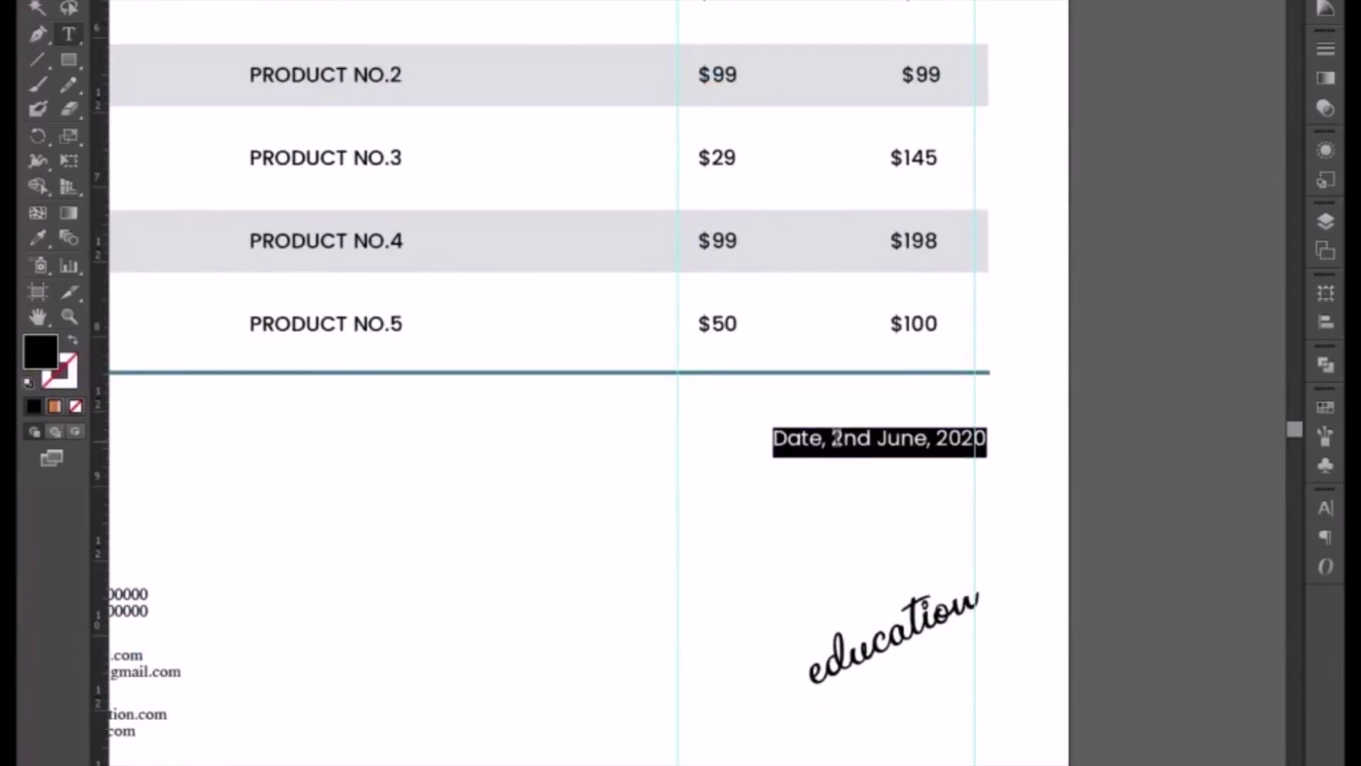
pyautogui.write('sib')
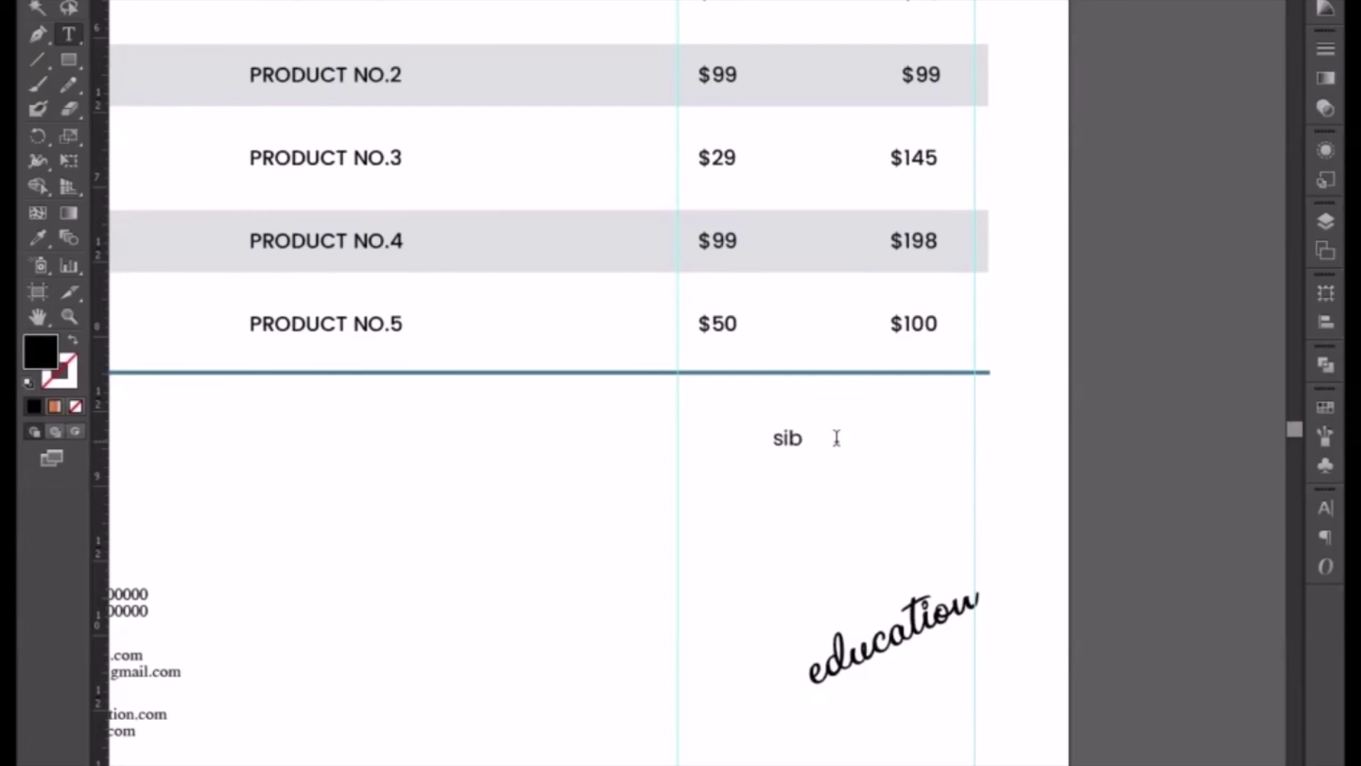
pyautogui.press('BackSpace')
pyautogui.press('BackSpace')
pyautogui.write('ub total')
pyautogui.write('$5,05')
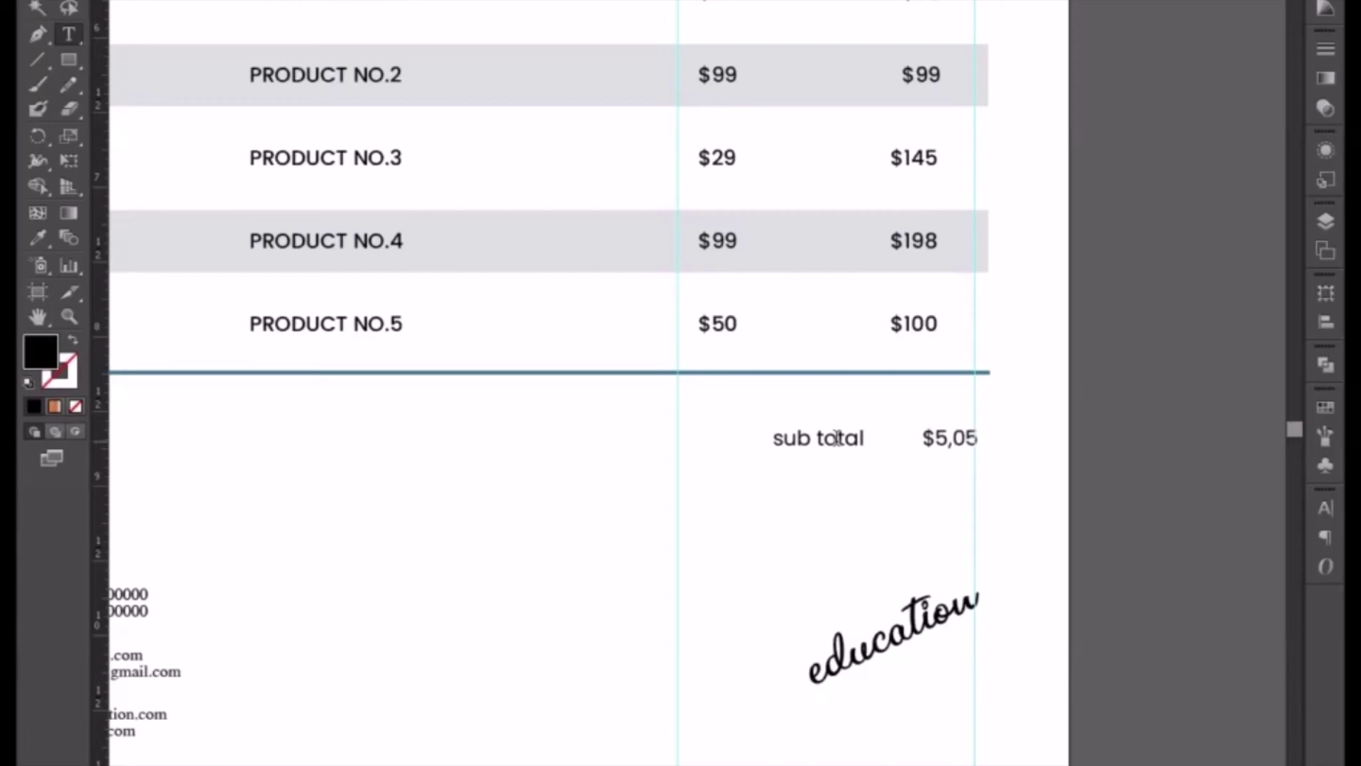
pyautogui.press('BackSpace')
pyautogui.write('40')
# - Add a second line 'tax rate 0.10%' and nudge the totals block left
pyautogui.press('Return')
pyautogui.write('y')
pyautogui.press('BackSpace')
pyautogui.write('tr')
pyautogui.press('BackSpace')
pyautogui.write('ax tayt')
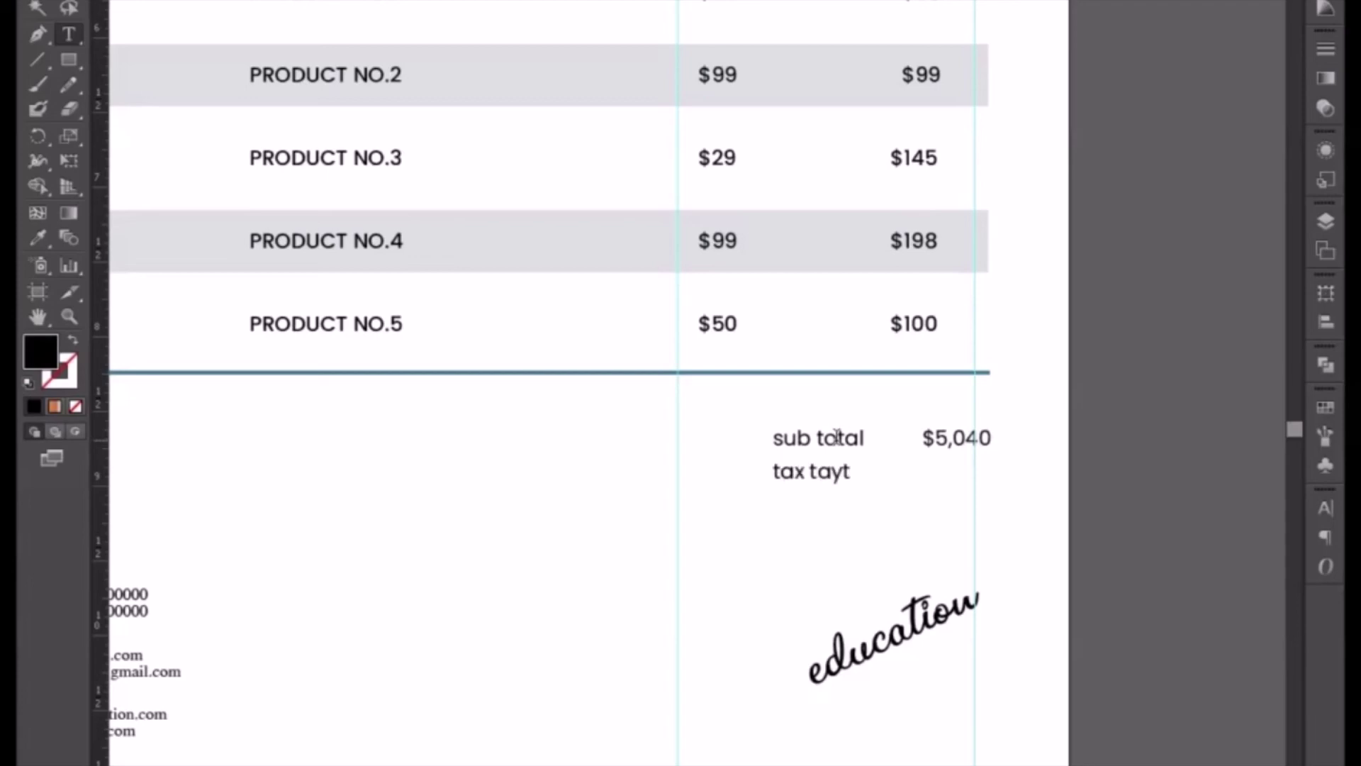
pyautogui.press('BackSpace')
pyautogui.press('BackSpace')
pyautogui.press('BackSpace')
pyautogui.press('BackSpace')
pyautogui.press('BackSpace')
pyautogui.write('rate 0')
pyautogui.press('BackSpace')
pyautogui.write('0.10#')
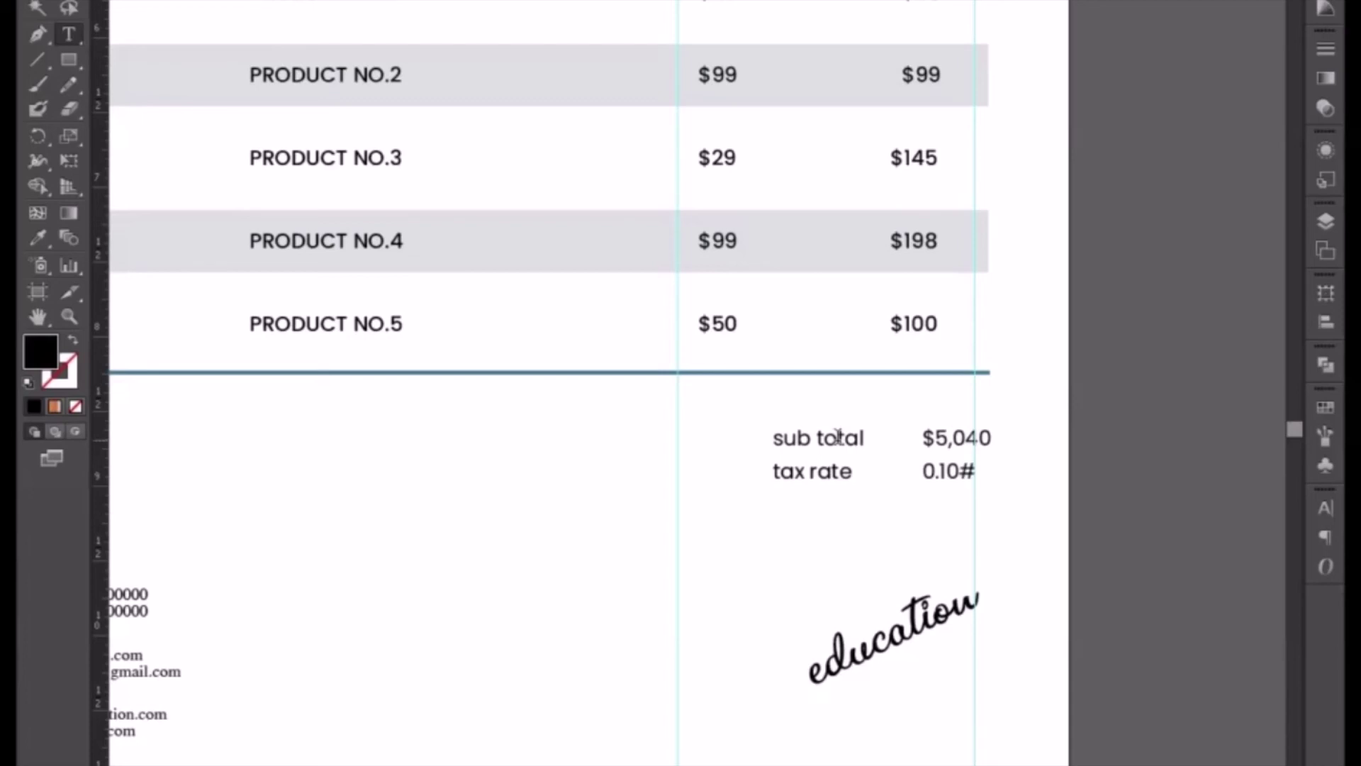
pyautogui.press('BackSpace')
pyautogui.write('$')
pyautogui.press('BackSpace')
pyautogui.write('%')
pyautogui.click(37, 8)
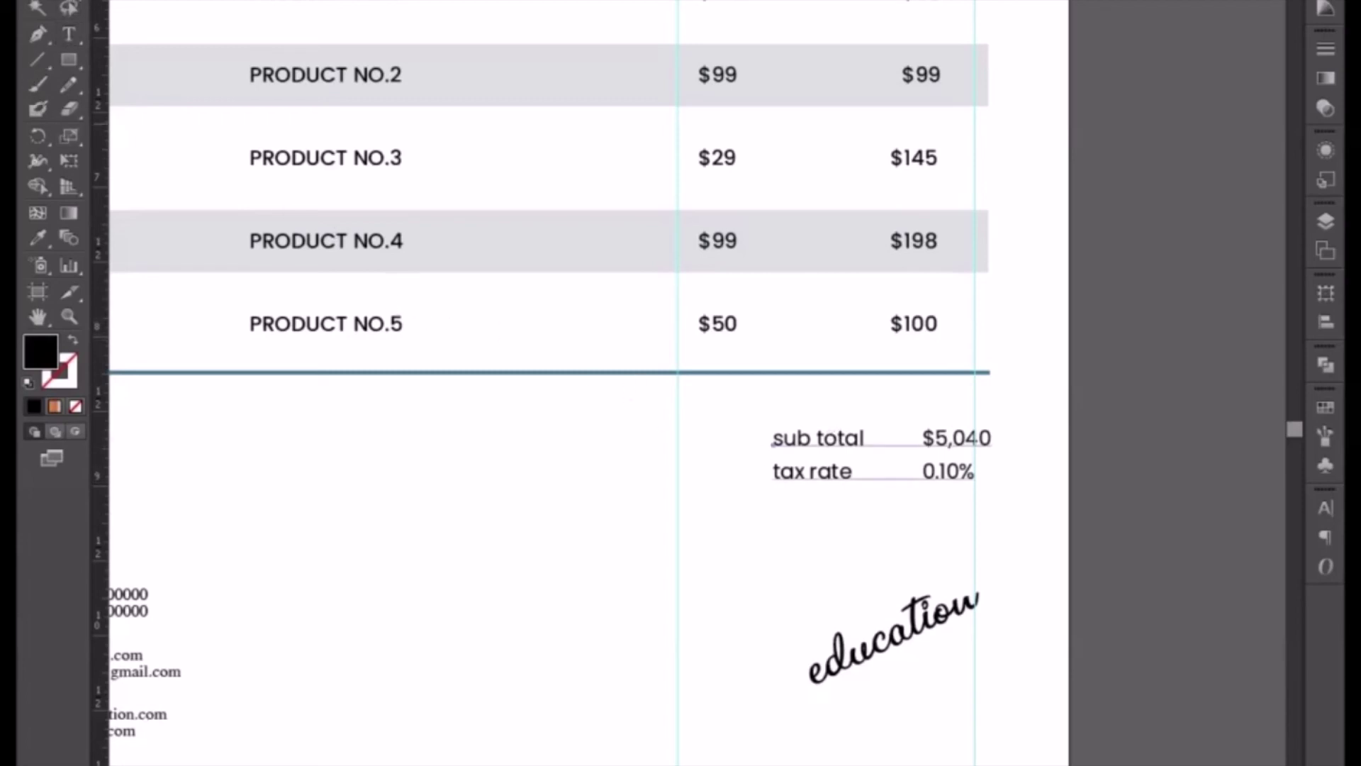
pyautogui.press('Left')
pyautogui.press('Left')
pyautogui.press('Left')
pyautogui.press('Left')
pyautogui.press('Left')
pyautogui.press('Left')
pyautogui.press('Left')
pyautogui.press('Left')
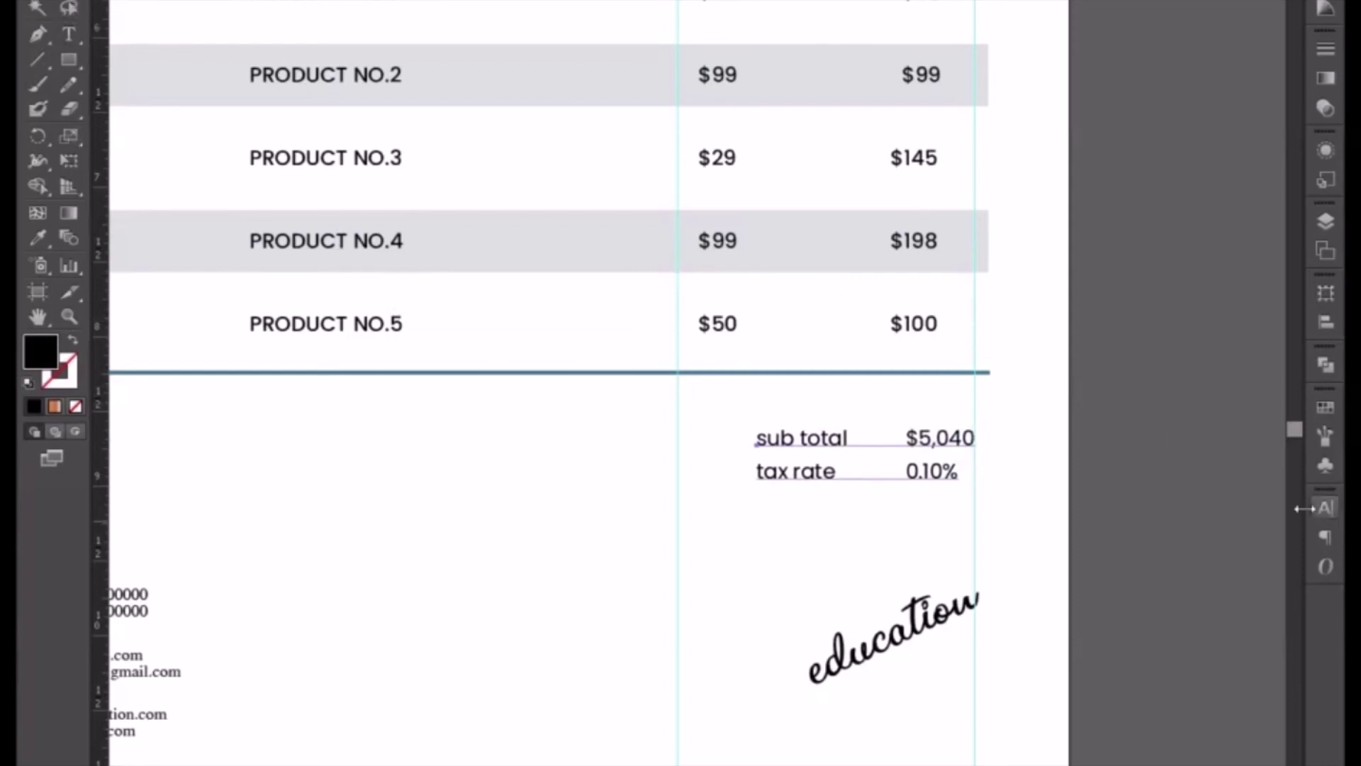
# - Make the totals text All Caps in the SemiBold font style
pyautogui.click(1323, 507)
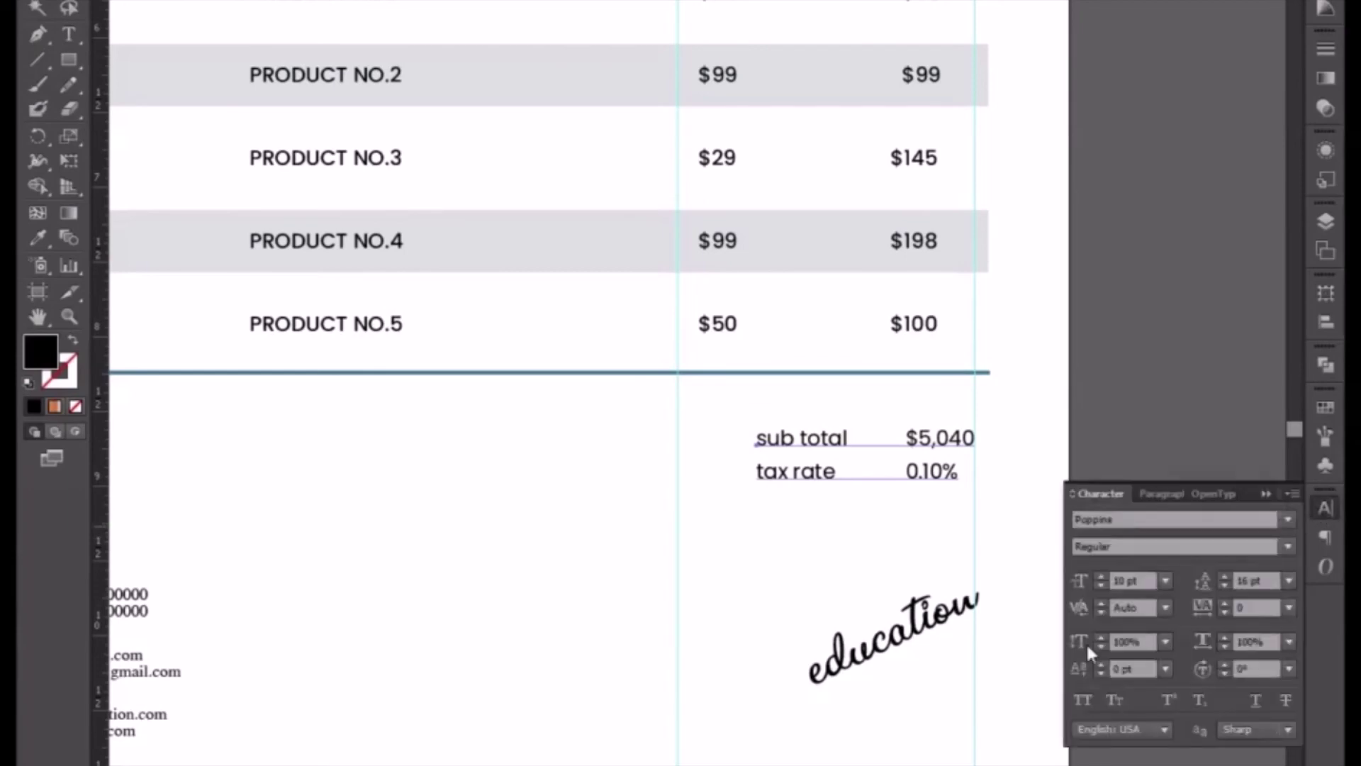
pyautogui.click(1081, 699)
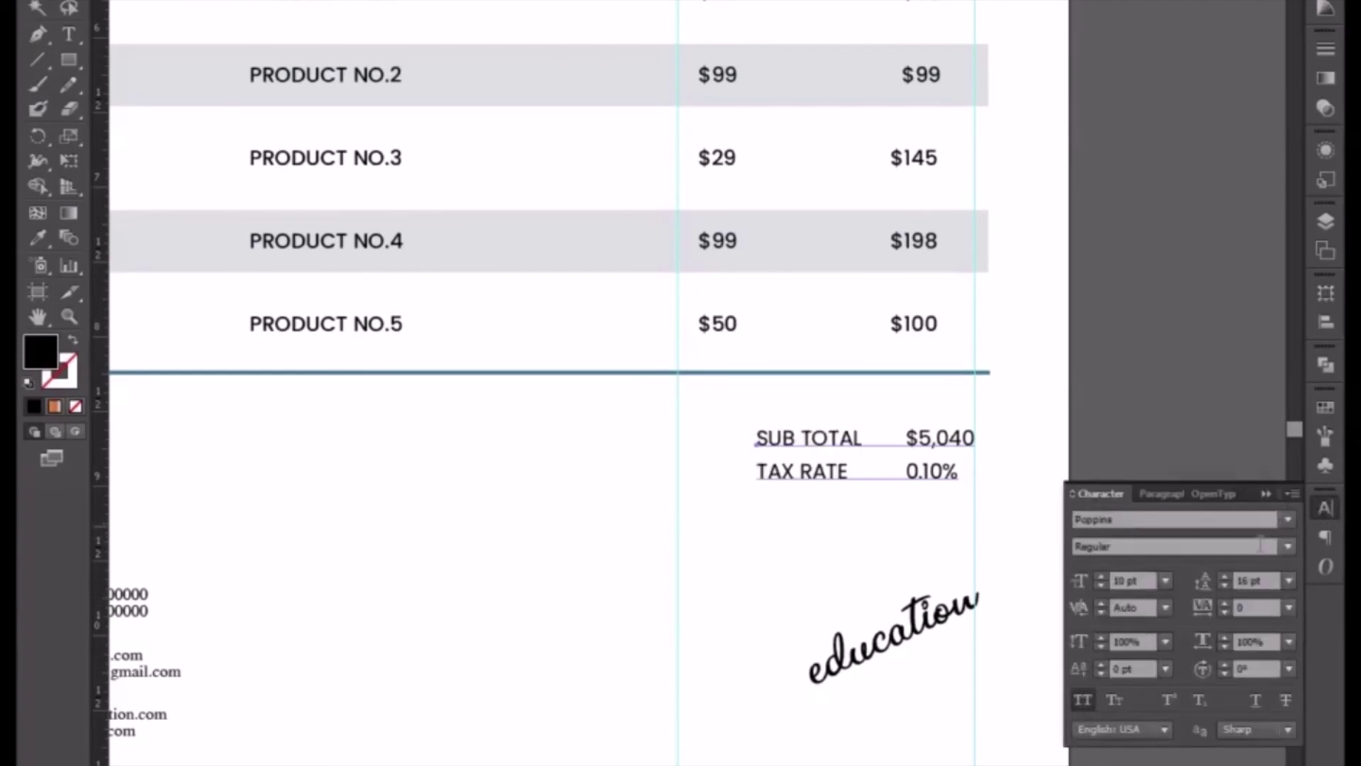
pyautogui.click(1285, 548)
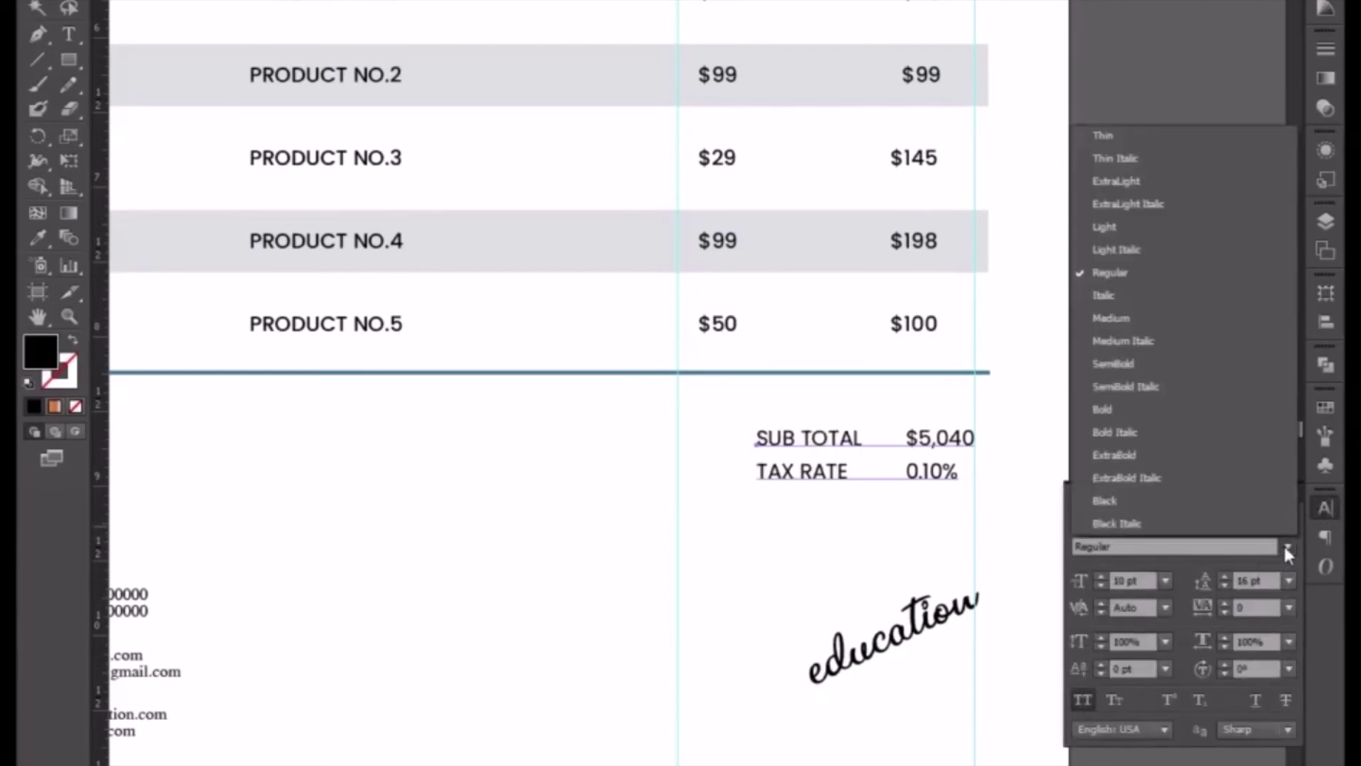
pyautogui.click(1137, 404)
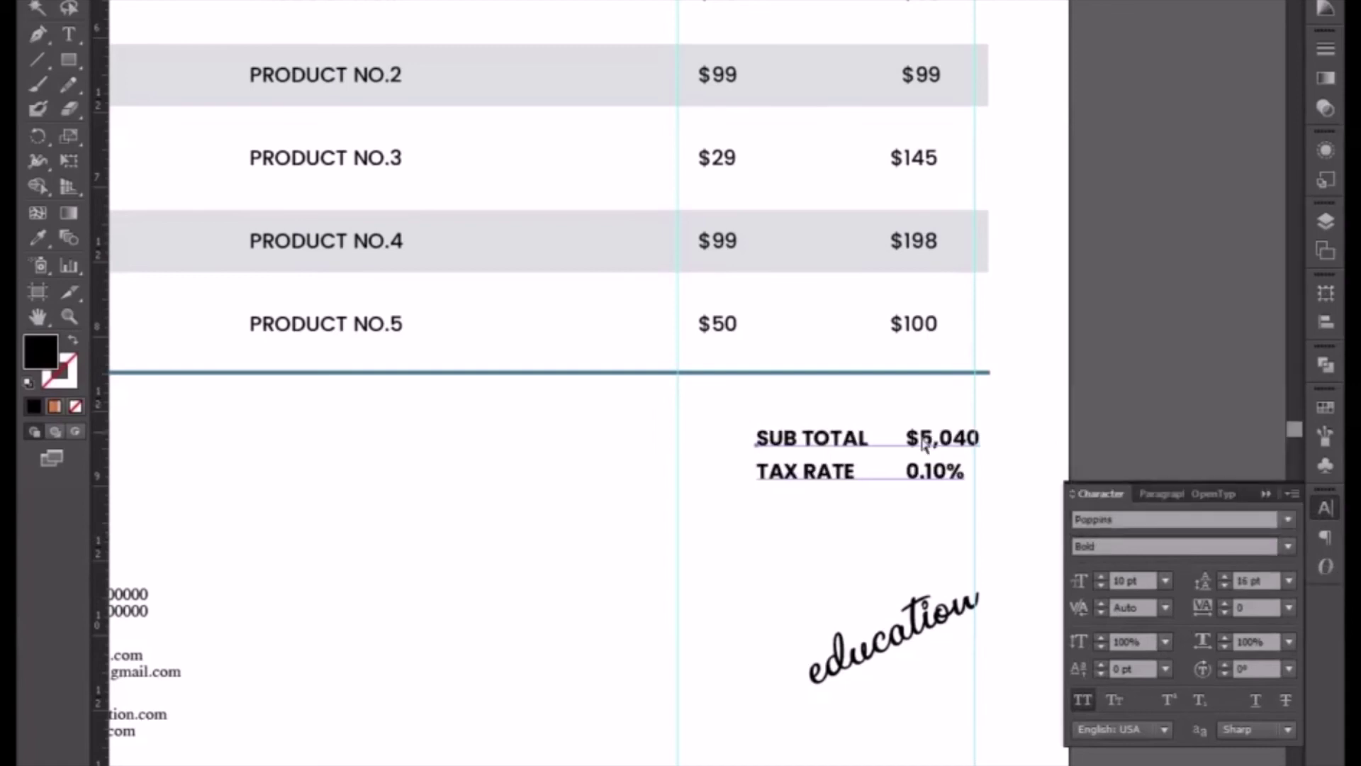
pyautogui.click(1284, 547)
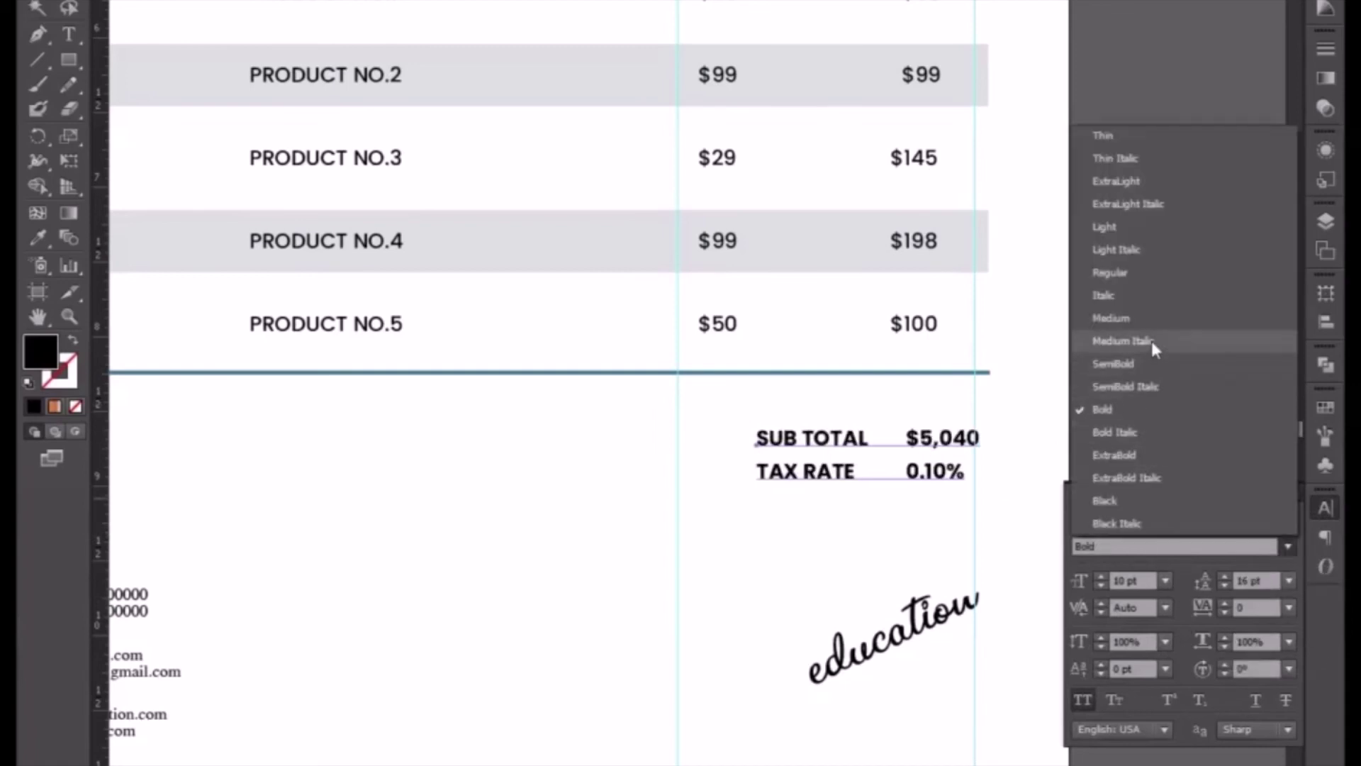
pyautogui.click(1153, 365)
# - Raise the totals text slightly and pad 0.10% so it sits flush right under $5,040
pyautogui.moveTo(944, 440); pyautogui.dragTo(940, 441)
pyautogui.hotkey('ctrl', 'z')
pyautogui.hotkey('ctrl', 'z')
pyautogui.hotkey('ctrl', 'z')
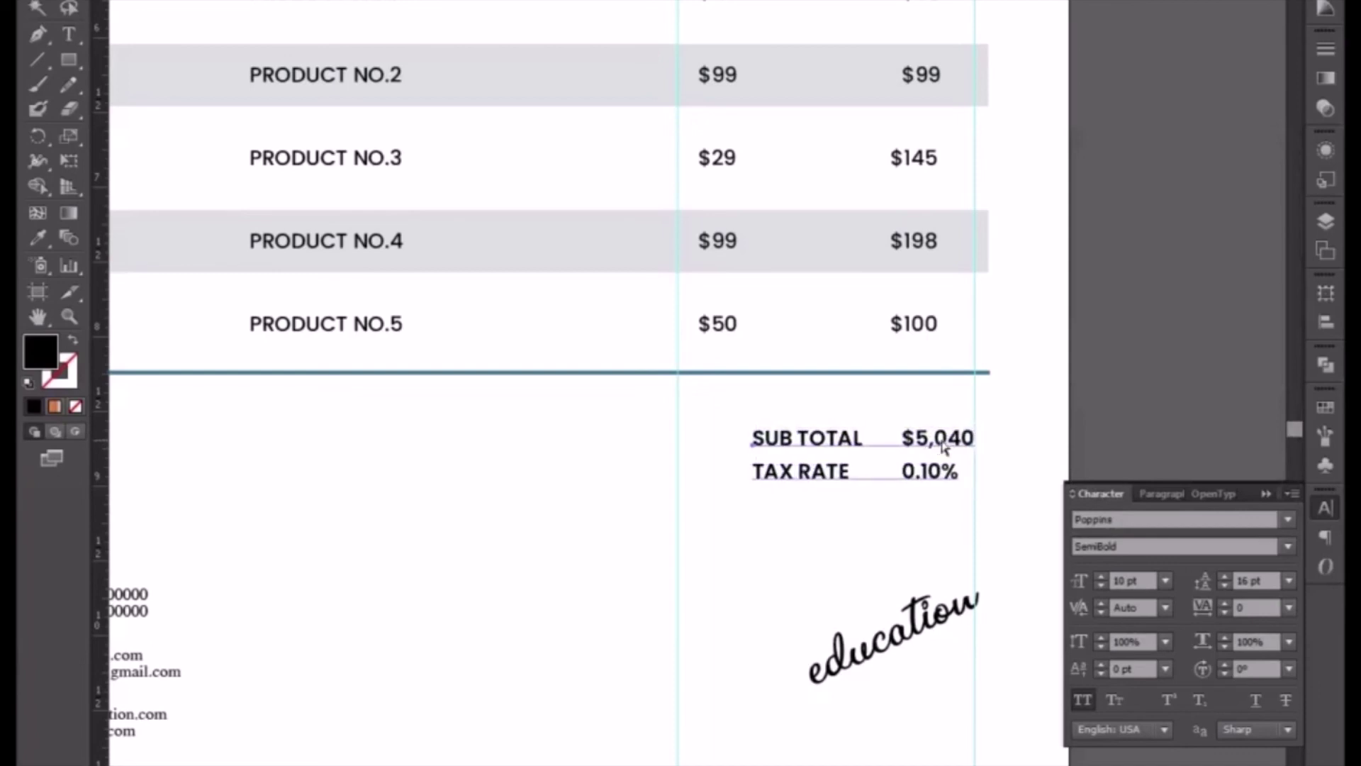
pyautogui.hotkey('shift', 'Up')
pyautogui.press('Down')
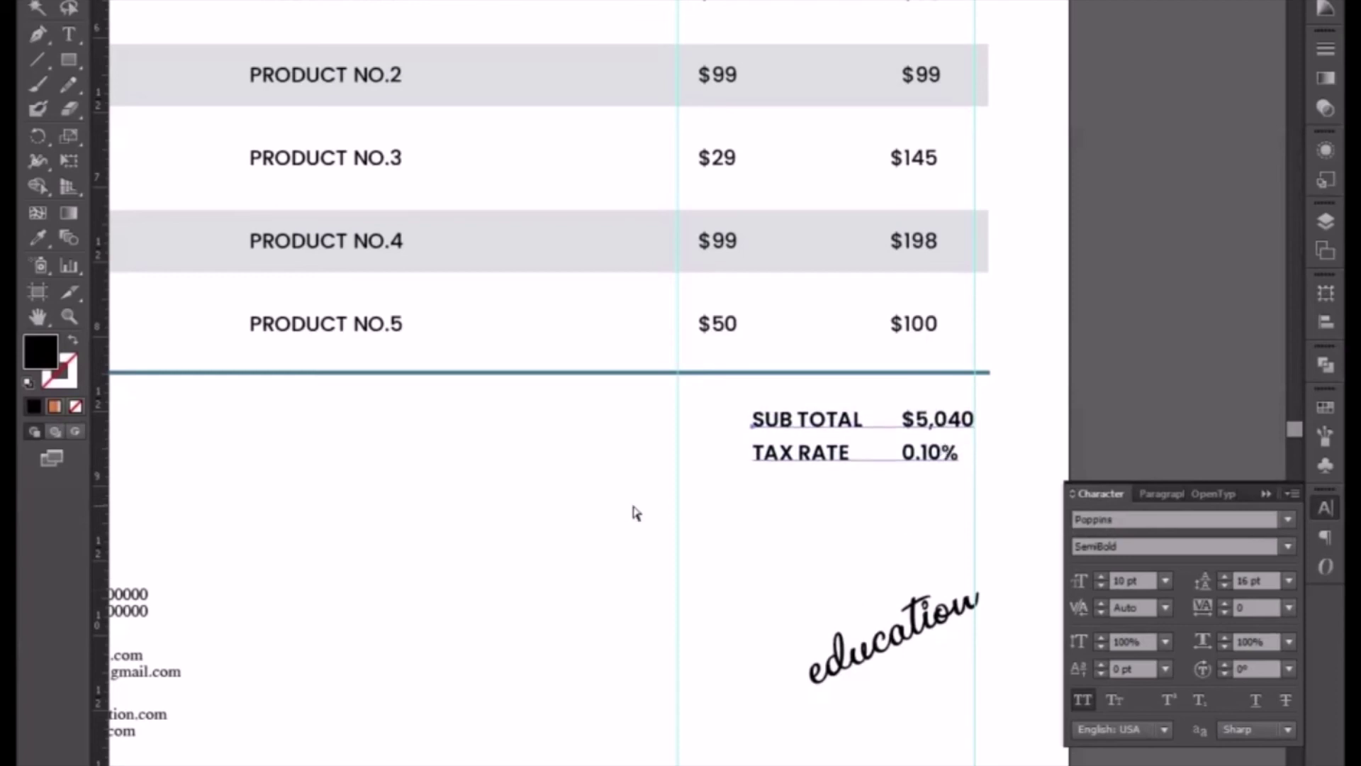
pyautogui.press('t')
pyautogui.click(904, 455)
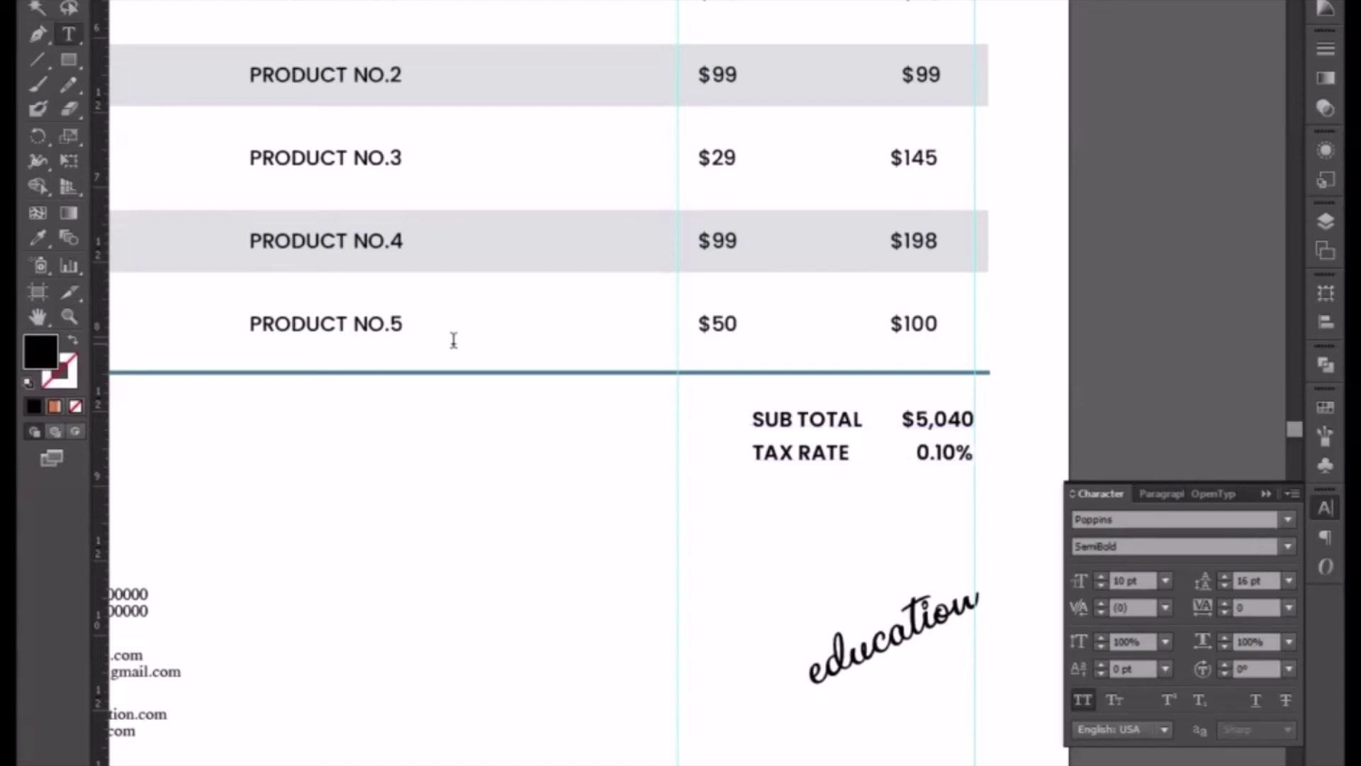
pyautogui.click(38, 0)
pyautogui.click(69, 59)
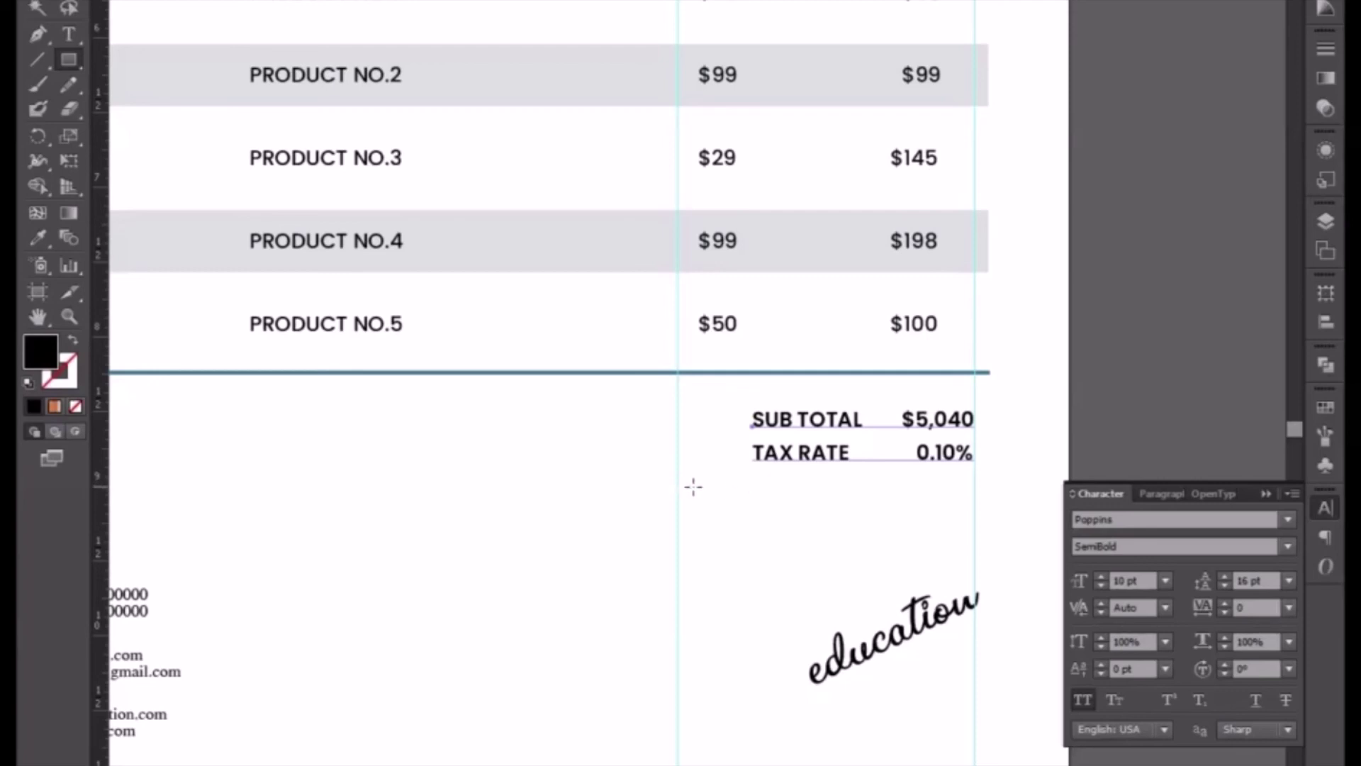
# - Draw a rectangle under the totals column and eyedrop the table header's blue into it
pyautogui.moveTo(692, 487); pyautogui.dragTo(992, 526)
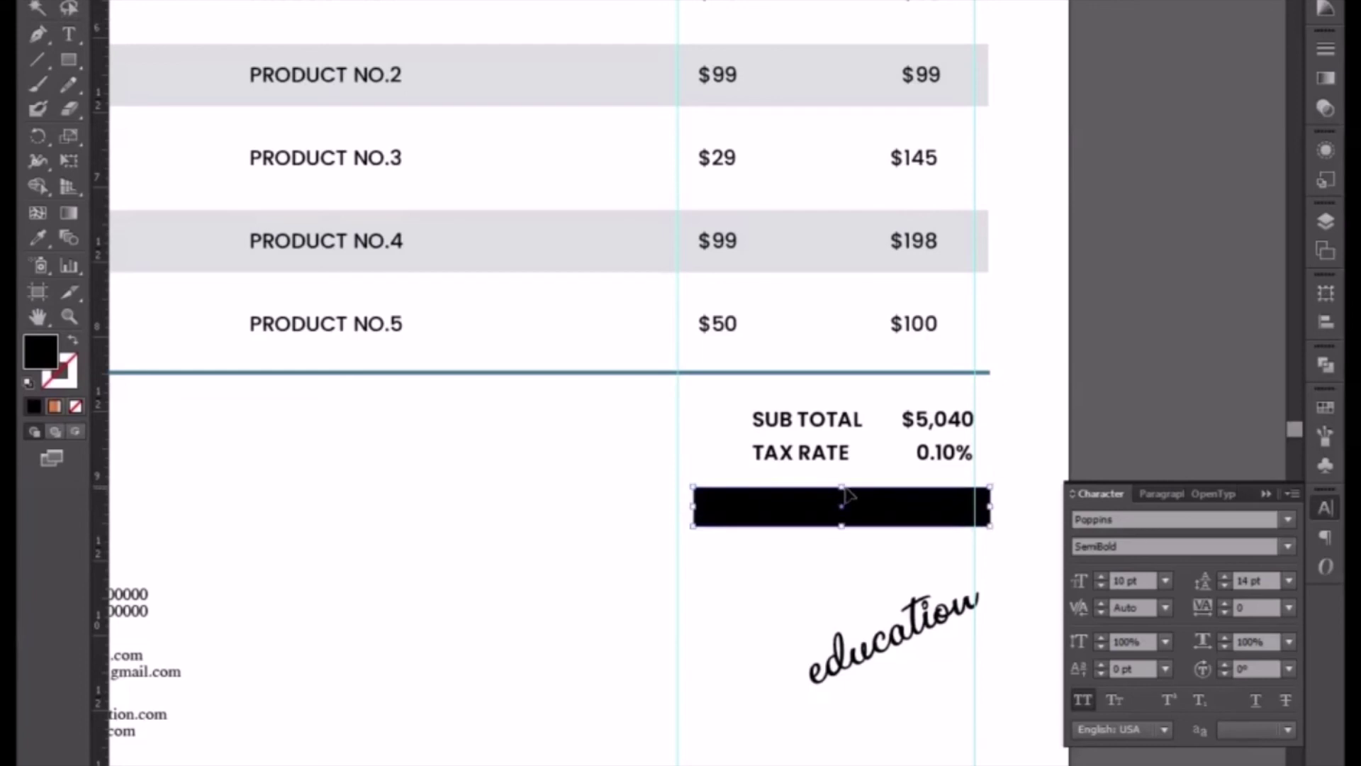
pyautogui.moveTo(844, 487); pyautogui.dragTo(843, 478)
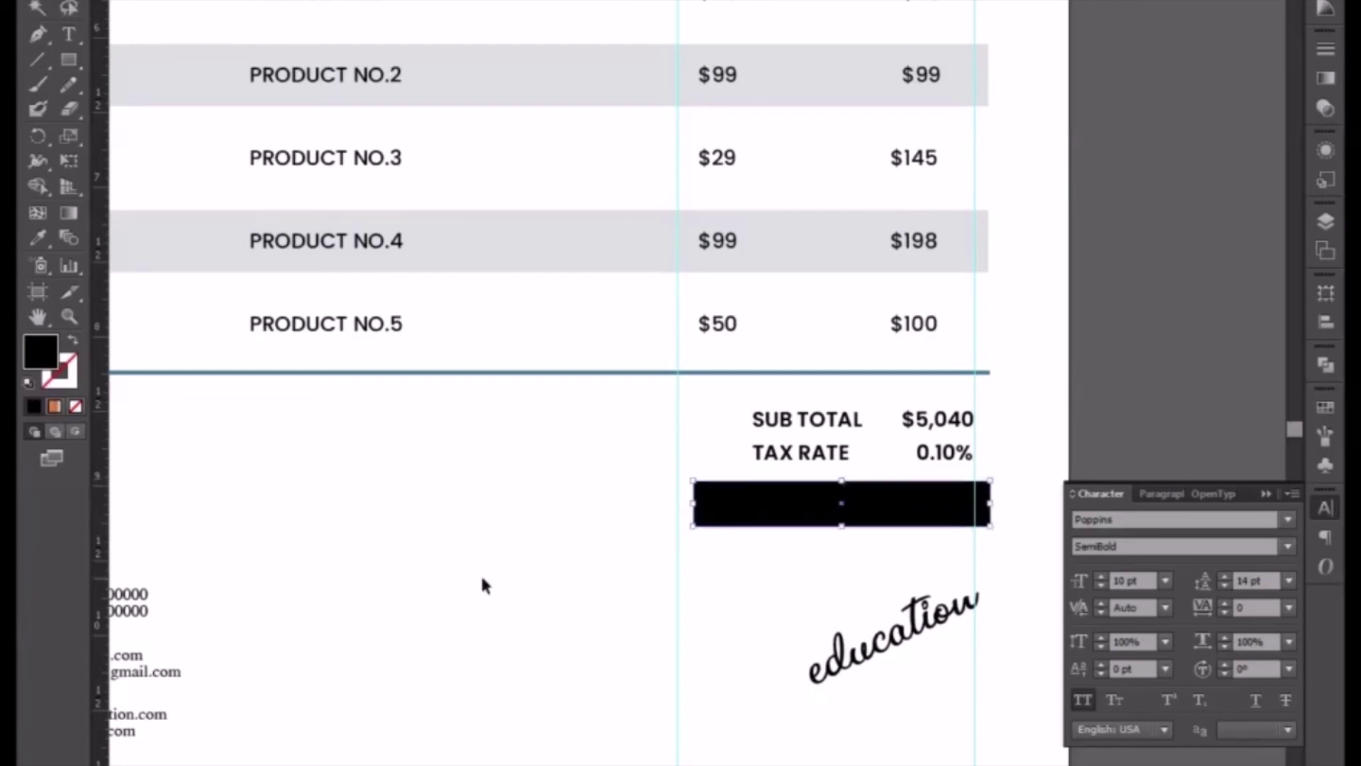
pyautogui.click(38, 238)
pyautogui.moveTo(312, 192); pyautogui.dragTo(344, 530)
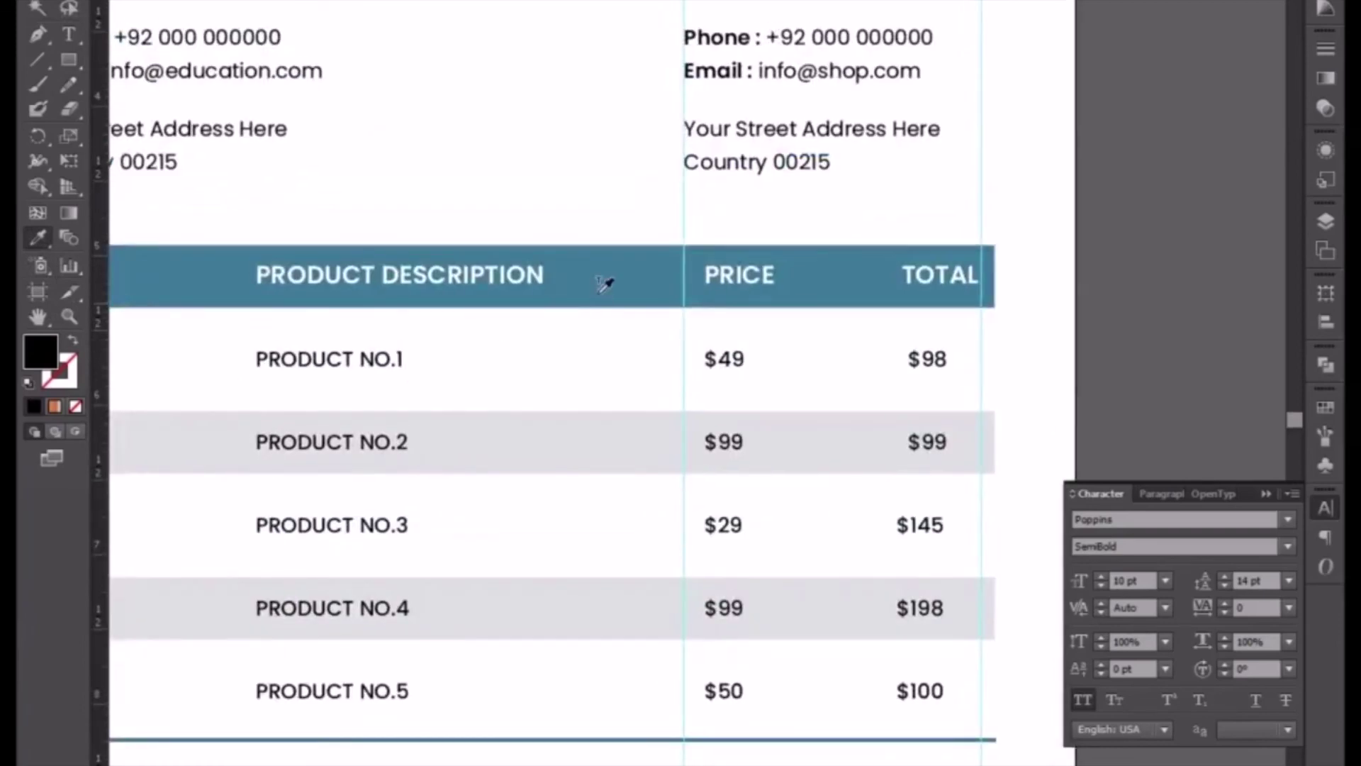
pyautogui.click(603, 241)
pyautogui.click(606, 245)
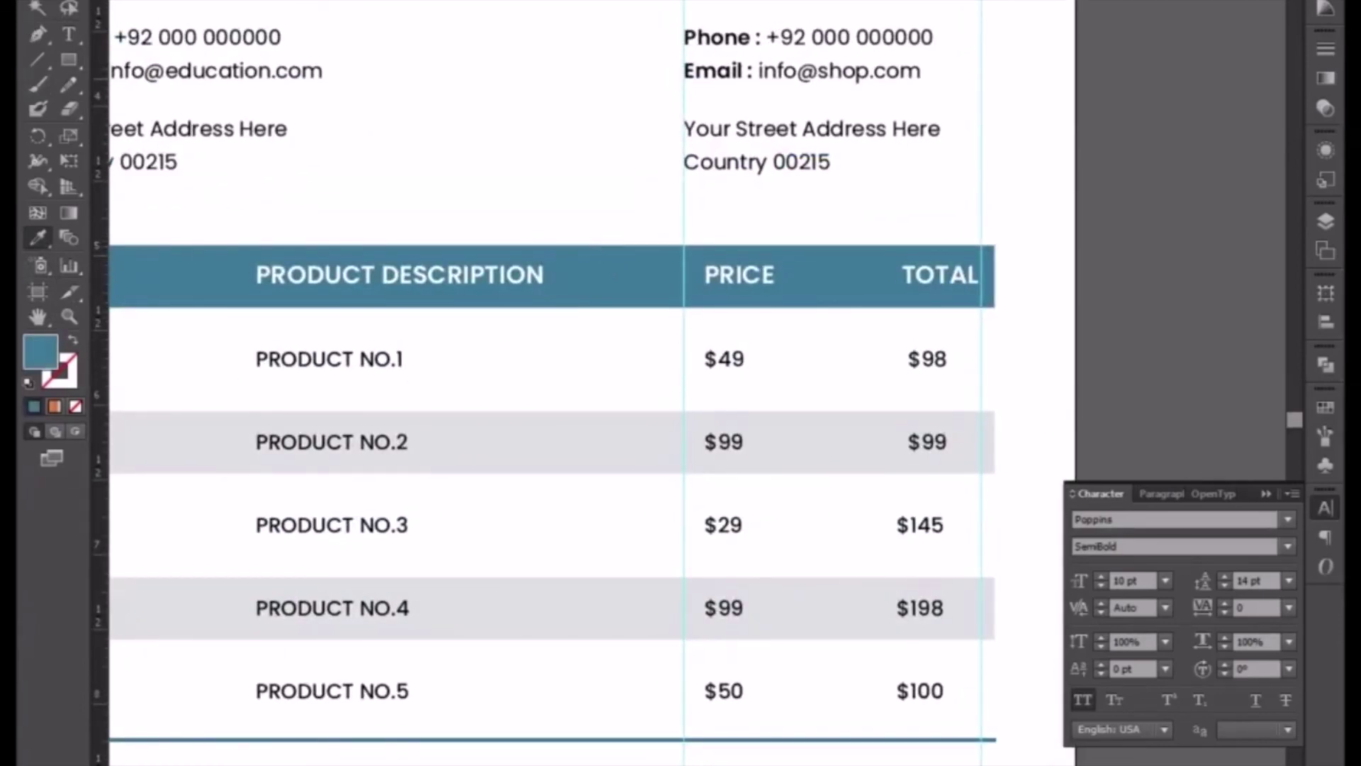
pyautogui.press('space')
pyautogui.moveTo(528, 388); pyautogui.dragTo(489, 130)
pyautogui.moveTo(780, 616); pyautogui.dragTo(732, 529)
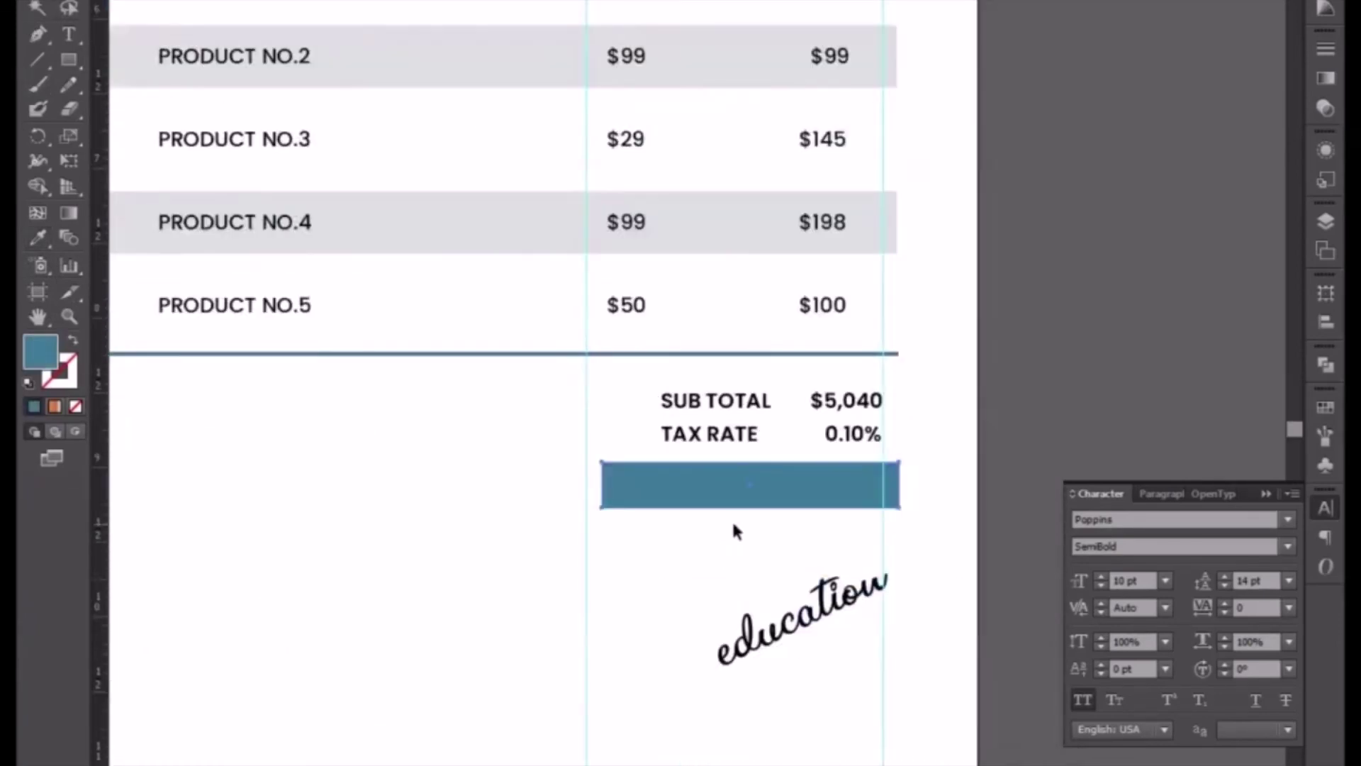
pyautogui.press('v')
pyautogui.click(753, 427)
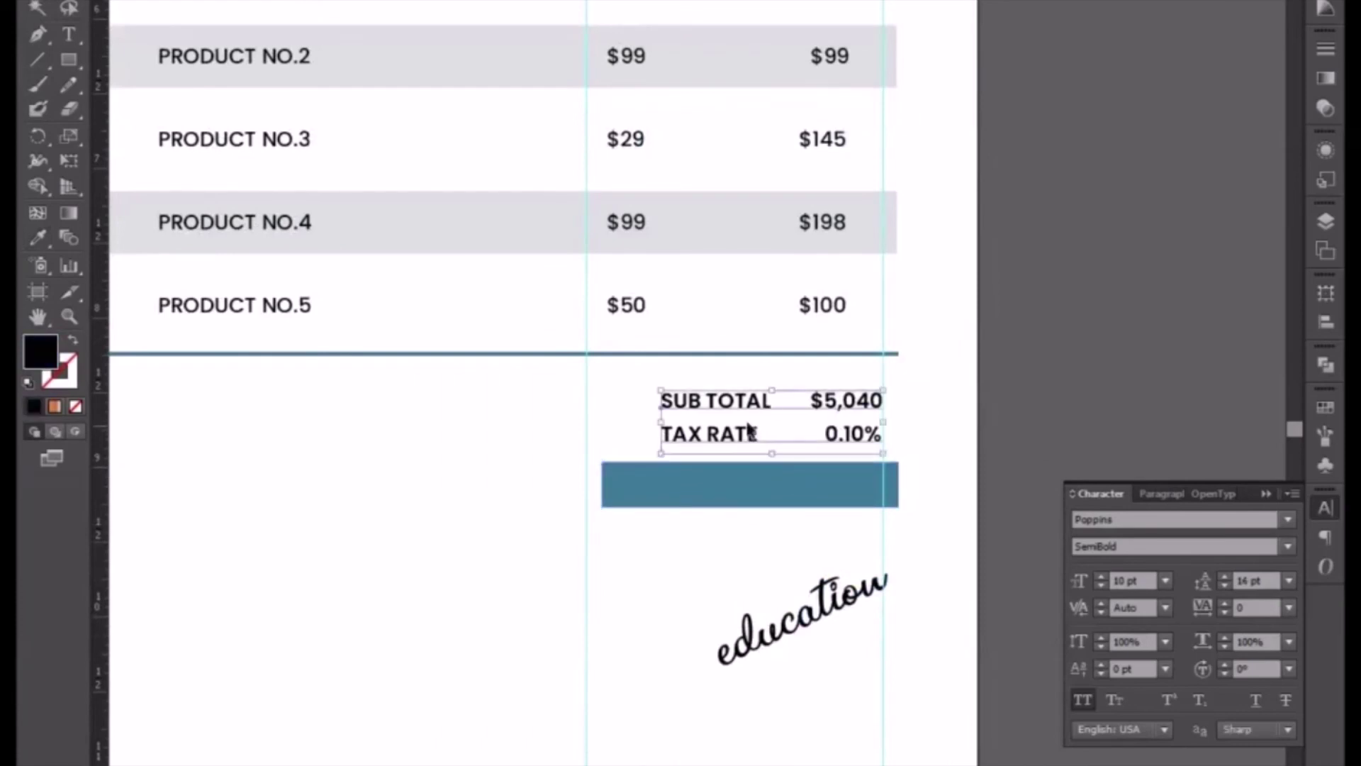
# - Copy the totals block down and delete its SUB TOTAL and TAX RATE lines, leaving $5,040
pyautogui.moveTo(750, 403); pyautogui.dragTo(738, 531)
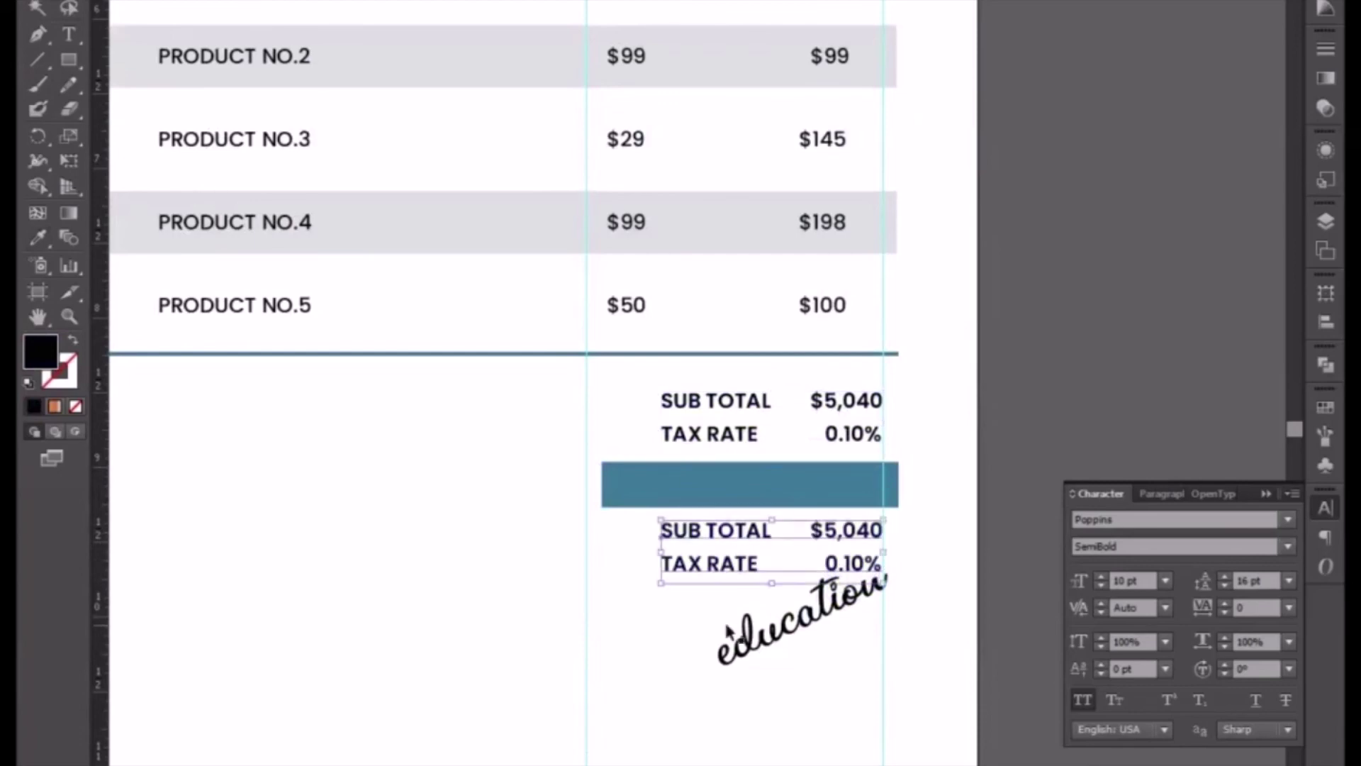
pyautogui.moveTo(743, 659); pyautogui.dragTo(743, 746)
pyautogui.press('t')
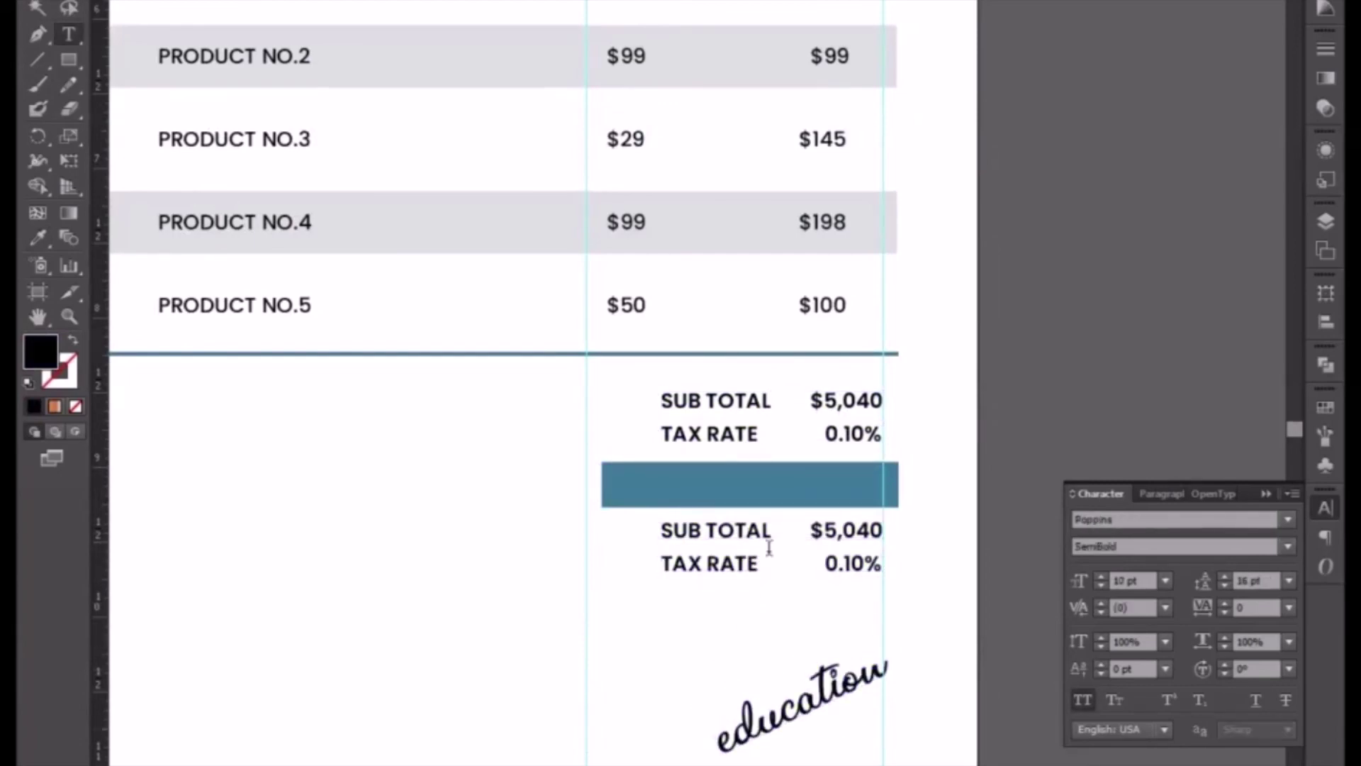
pyautogui.moveTo(661, 564); pyautogui.dragTo(936, 578)
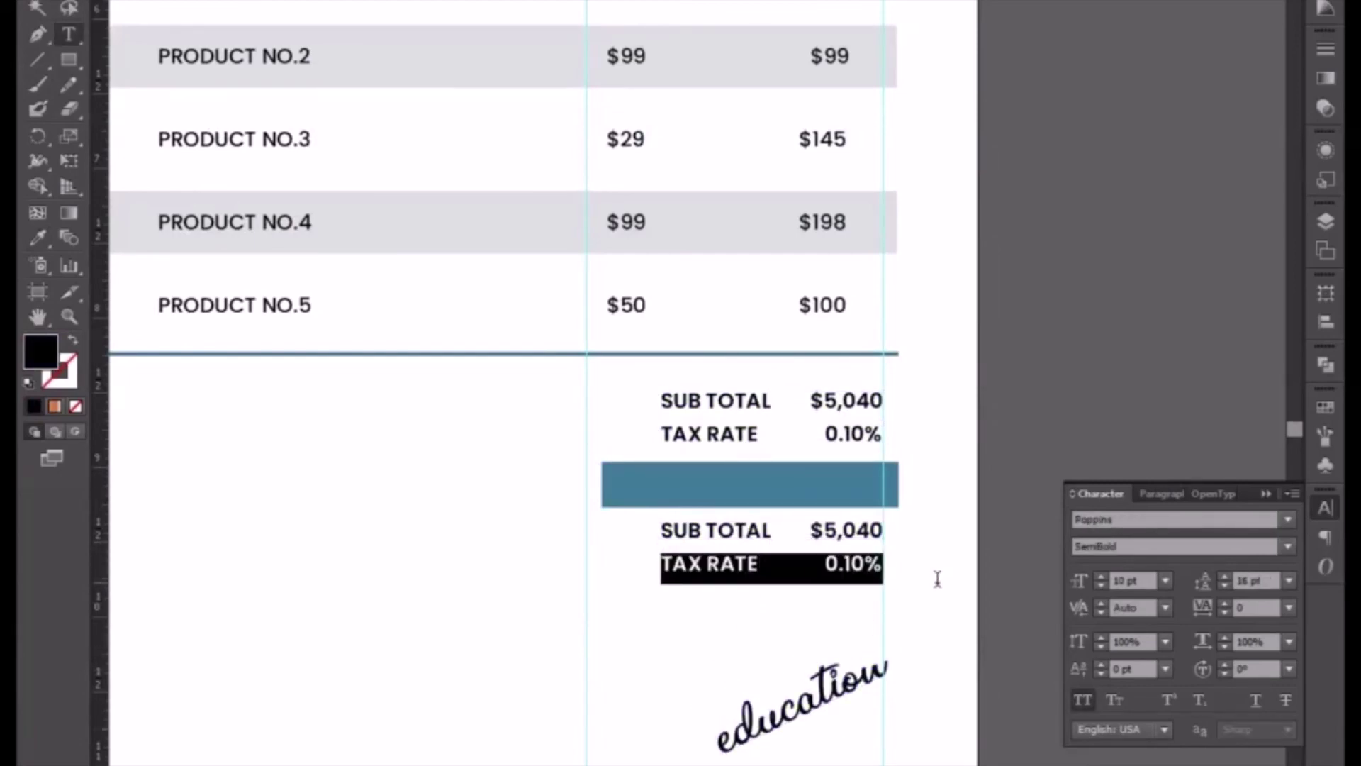
pyautogui.press('BackSpace')
pyautogui.moveTo(808, 530); pyautogui.dragTo(613, 503)
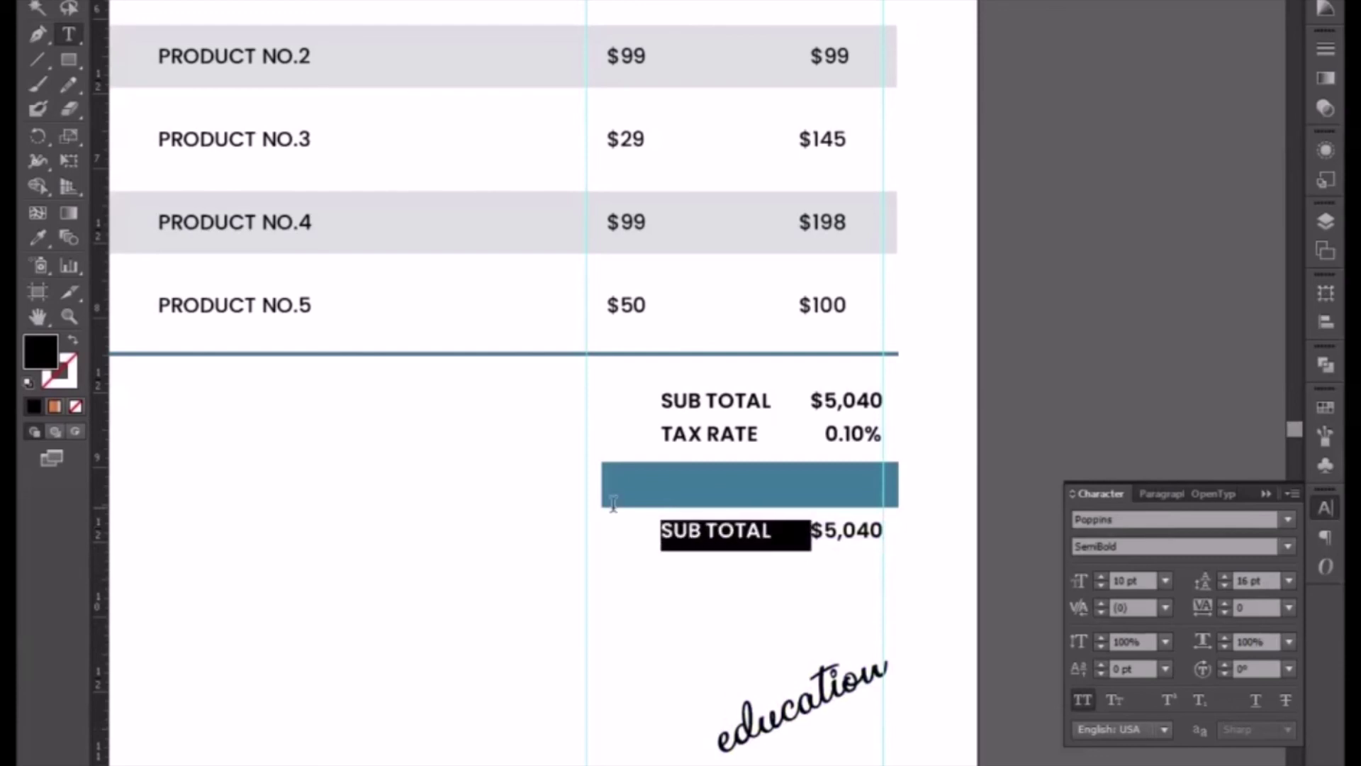
pyautogui.press('BackSpace')
# - Enlarge the $5,040 copy, move it into the blue bar and bring it to front
pyautogui.click(37, 8)
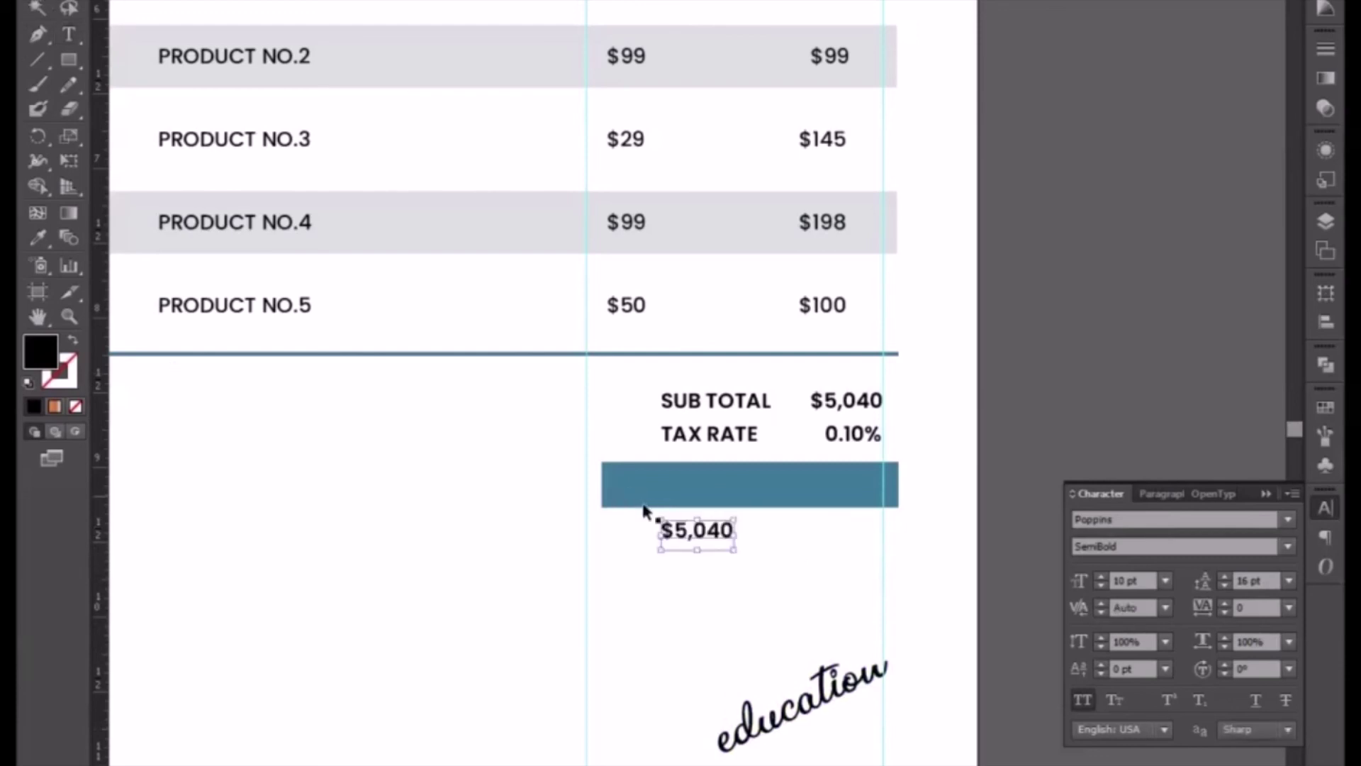
pyautogui.moveTo(735, 550); pyautogui.dragTo(784, 579)
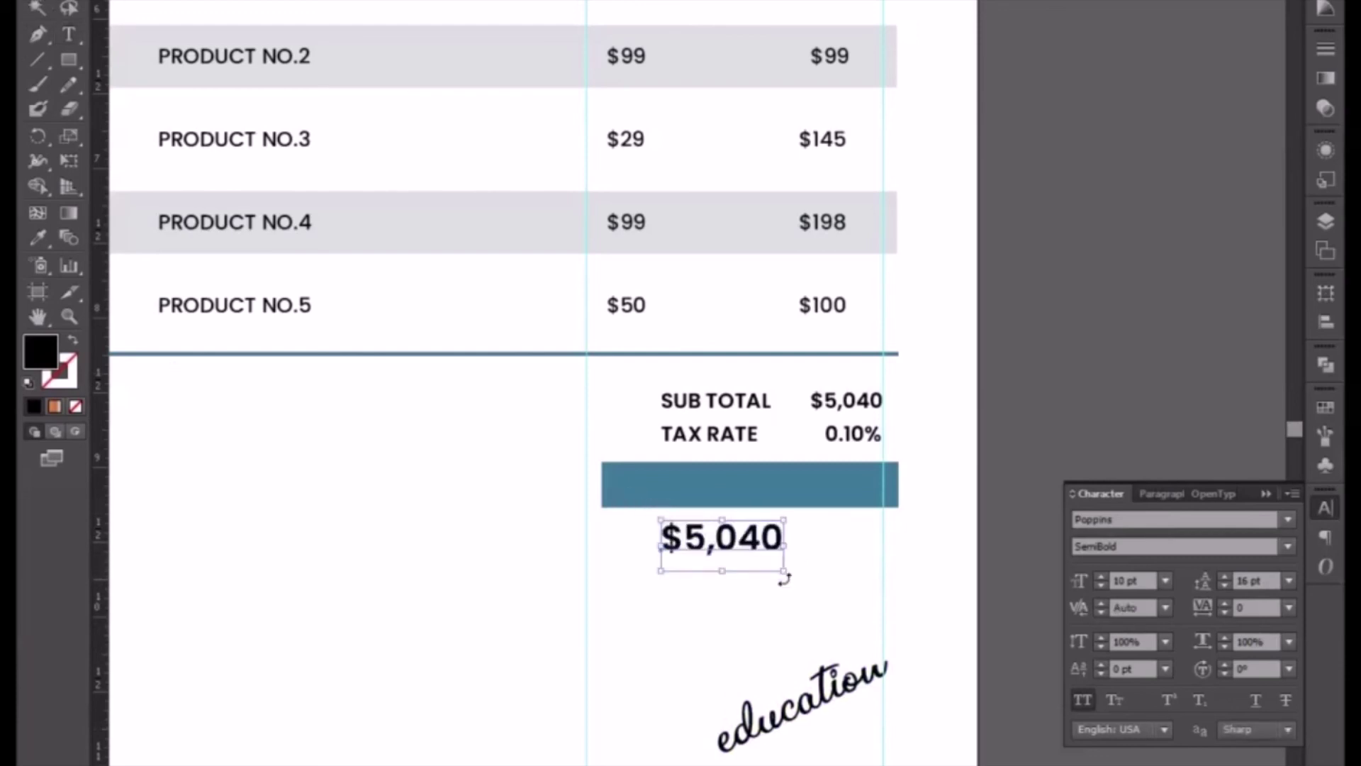
pyautogui.moveTo(723, 548); pyautogui.dragTo(820, 494)
pyautogui.rightClick(821, 494)
pyautogui.moveTo(899, 692)
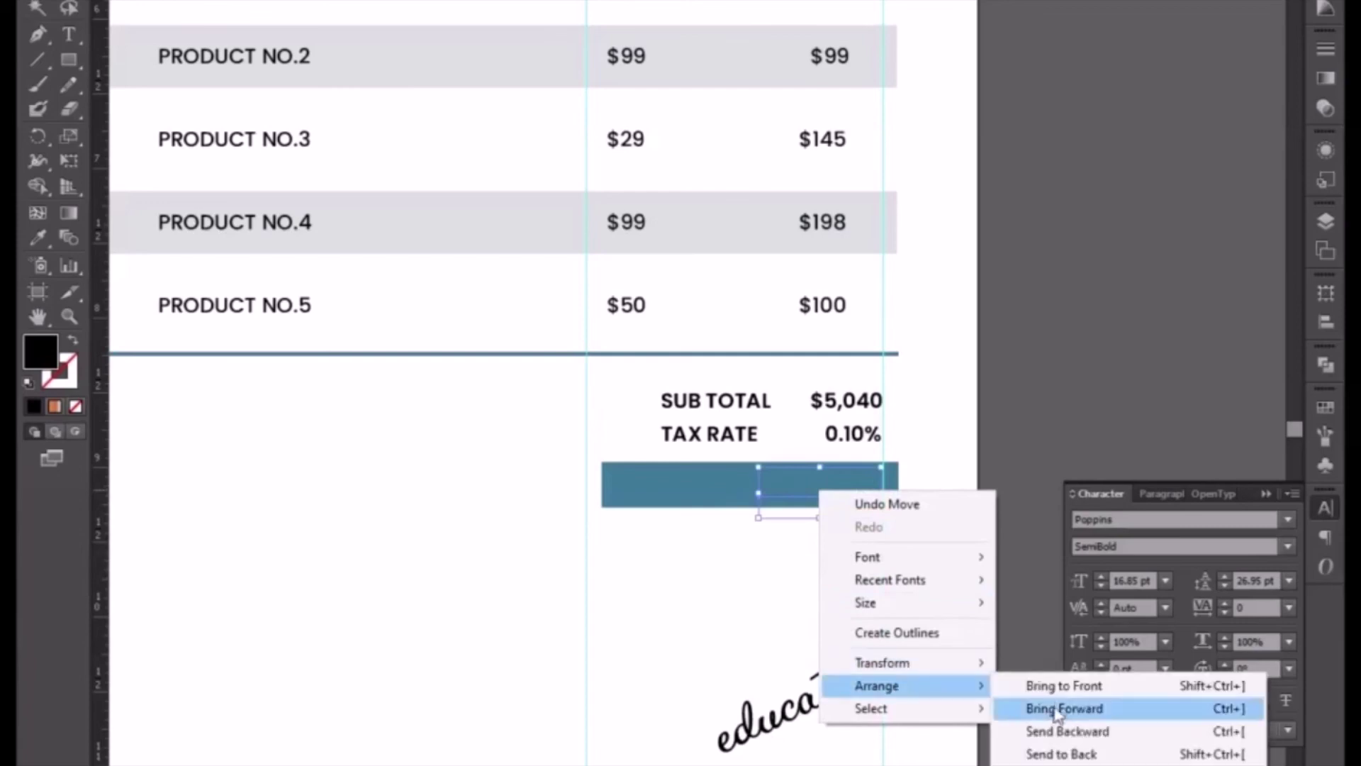
pyautogui.click(1057, 687)
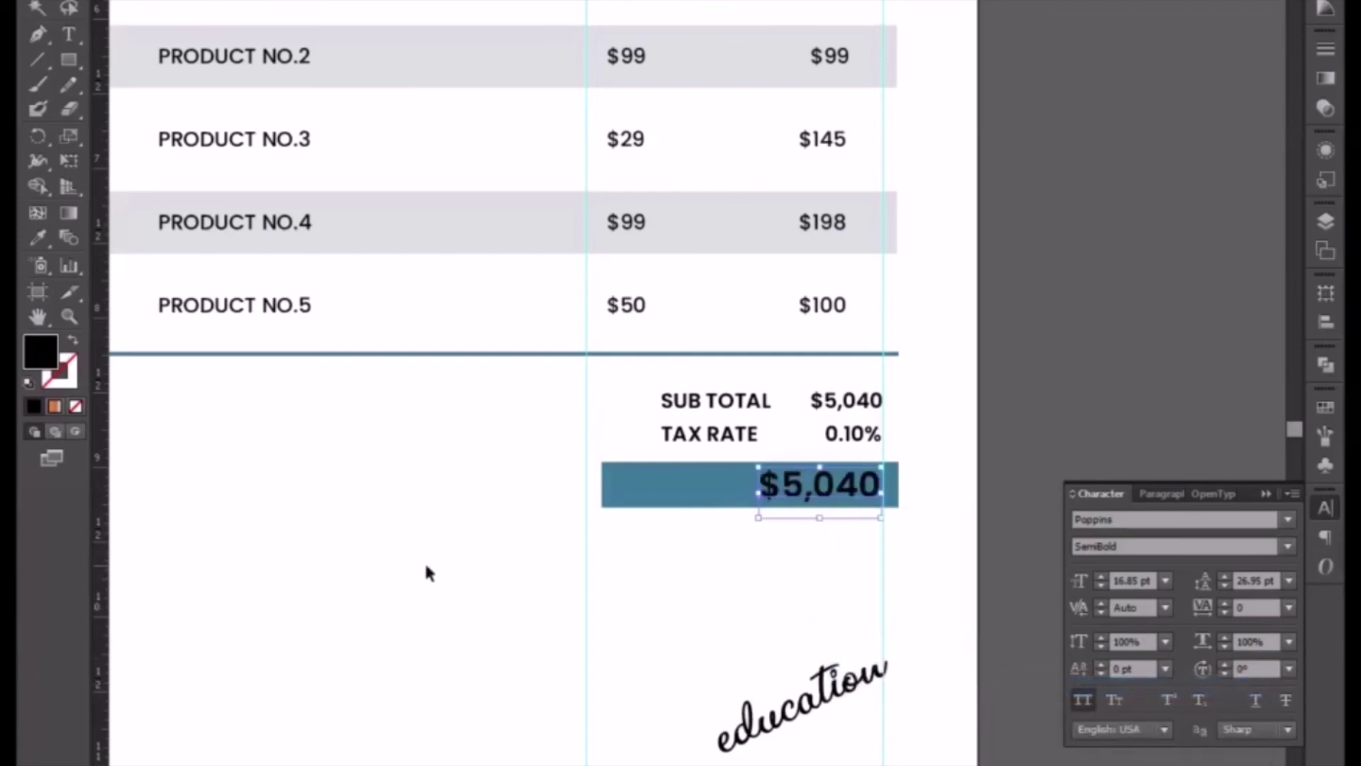
# - Make the $5,040 text white and nudge it right to align with the amounts above
pyautogui.click(37, 238)
pyautogui.click(352, 453)
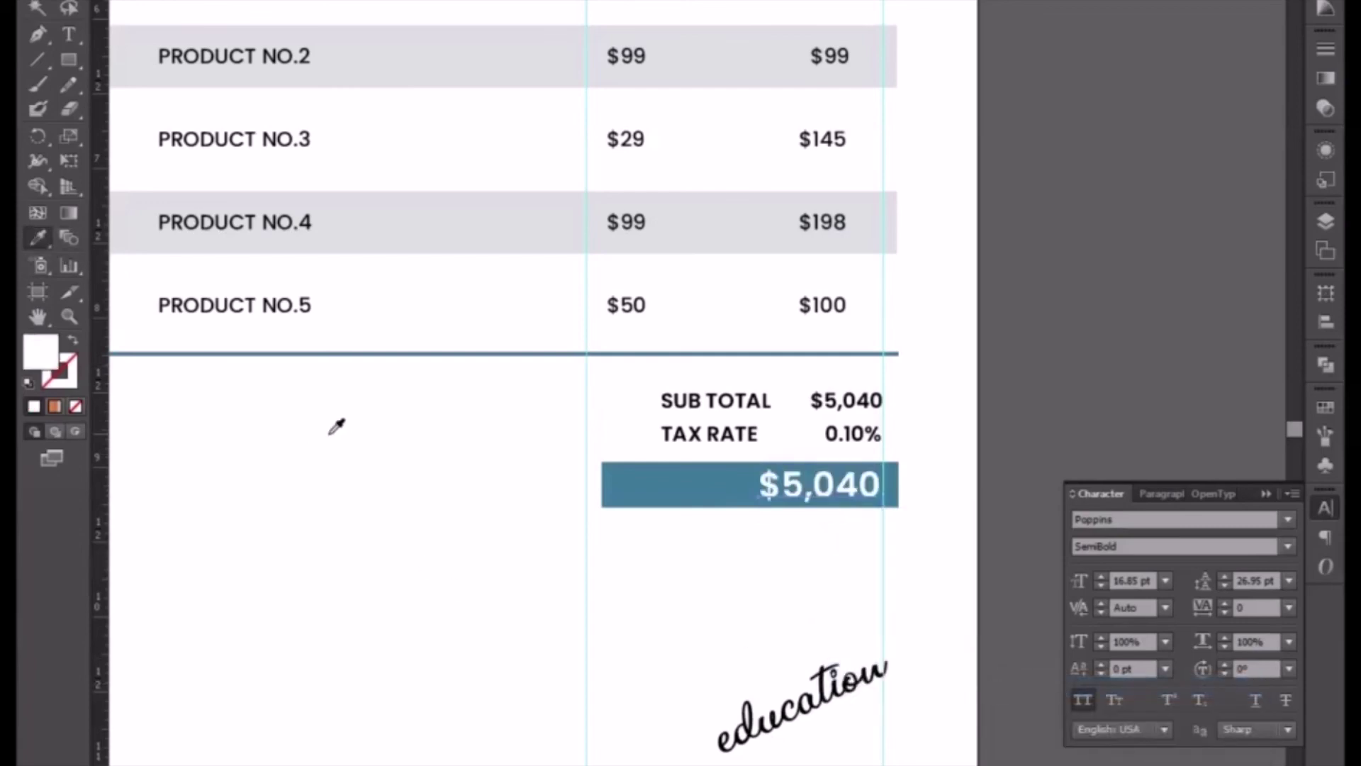
pyautogui.click(37, 8)
pyautogui.press('Right')
pyautogui.press('Right')
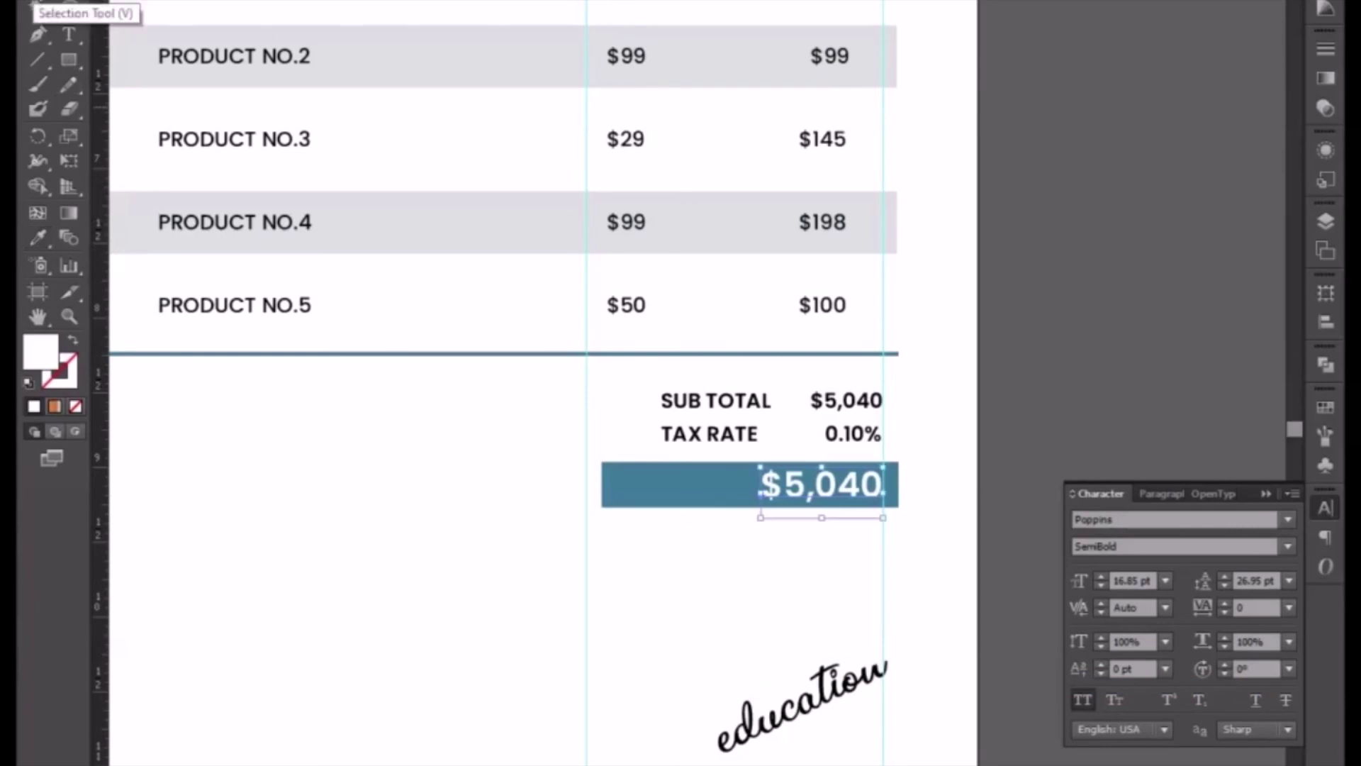
pyautogui.click(528, 587)
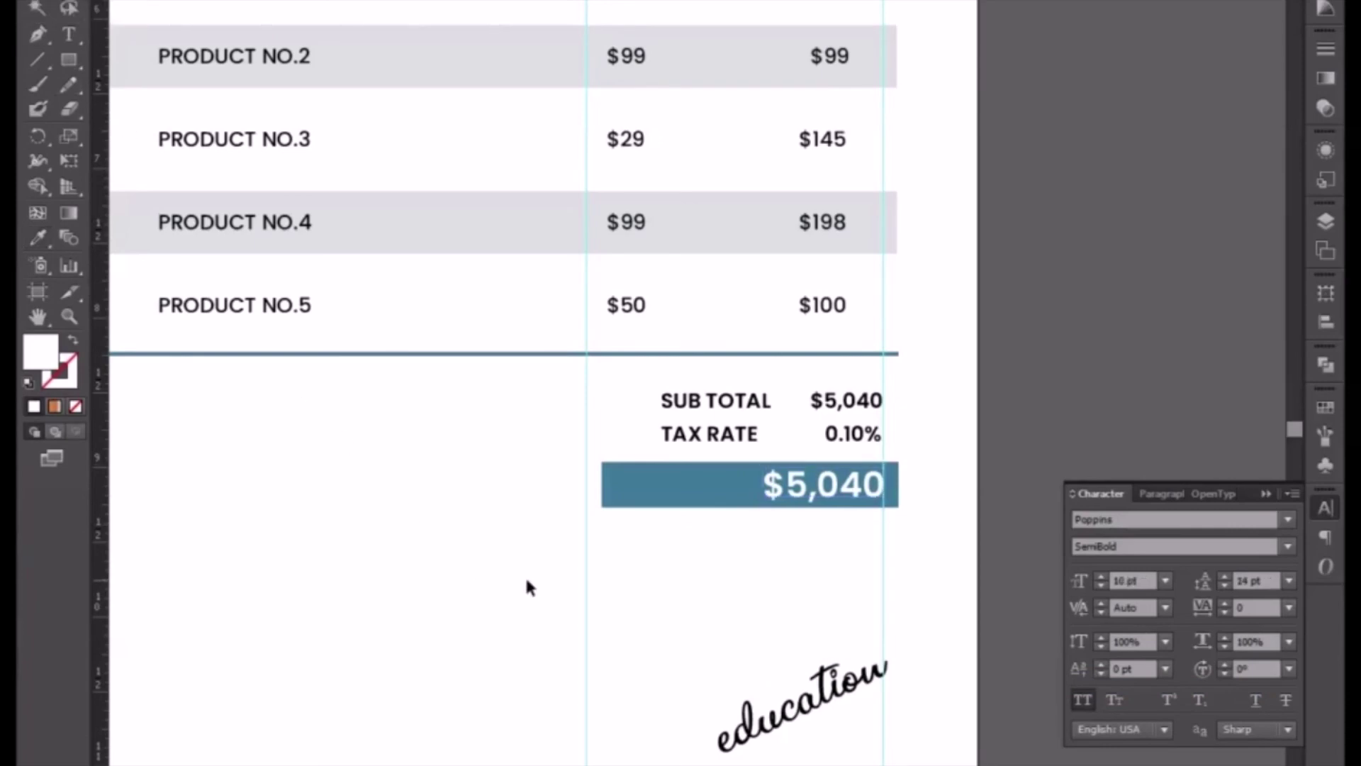
pyautogui.hotkey('ctrl', '-')
pyautogui.moveTo(487, 550); pyautogui.dragTo(597, 586)
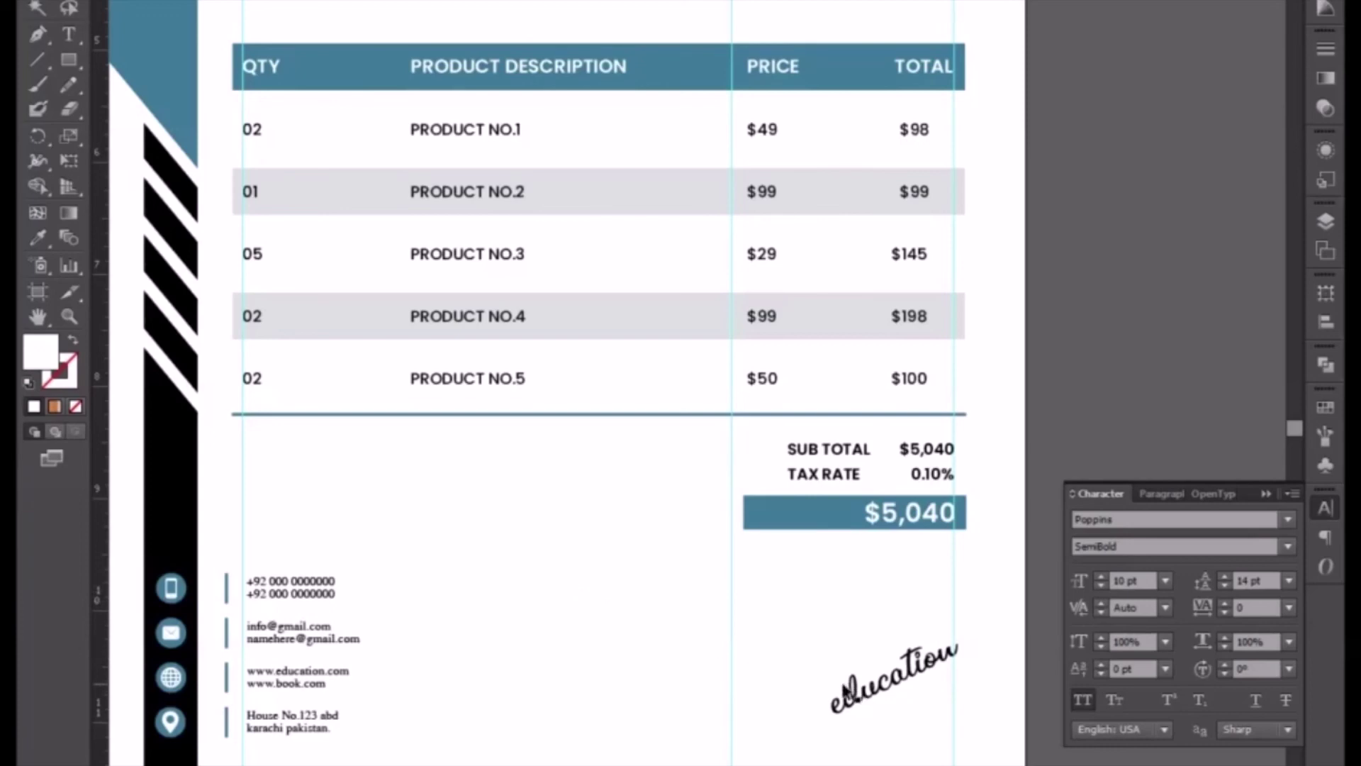
# - Copy the 'Name here' and 'Marketing Coordinator' lines from the letterhead
pyautogui.moveTo(339, 580); pyautogui.dragTo(631, 526)
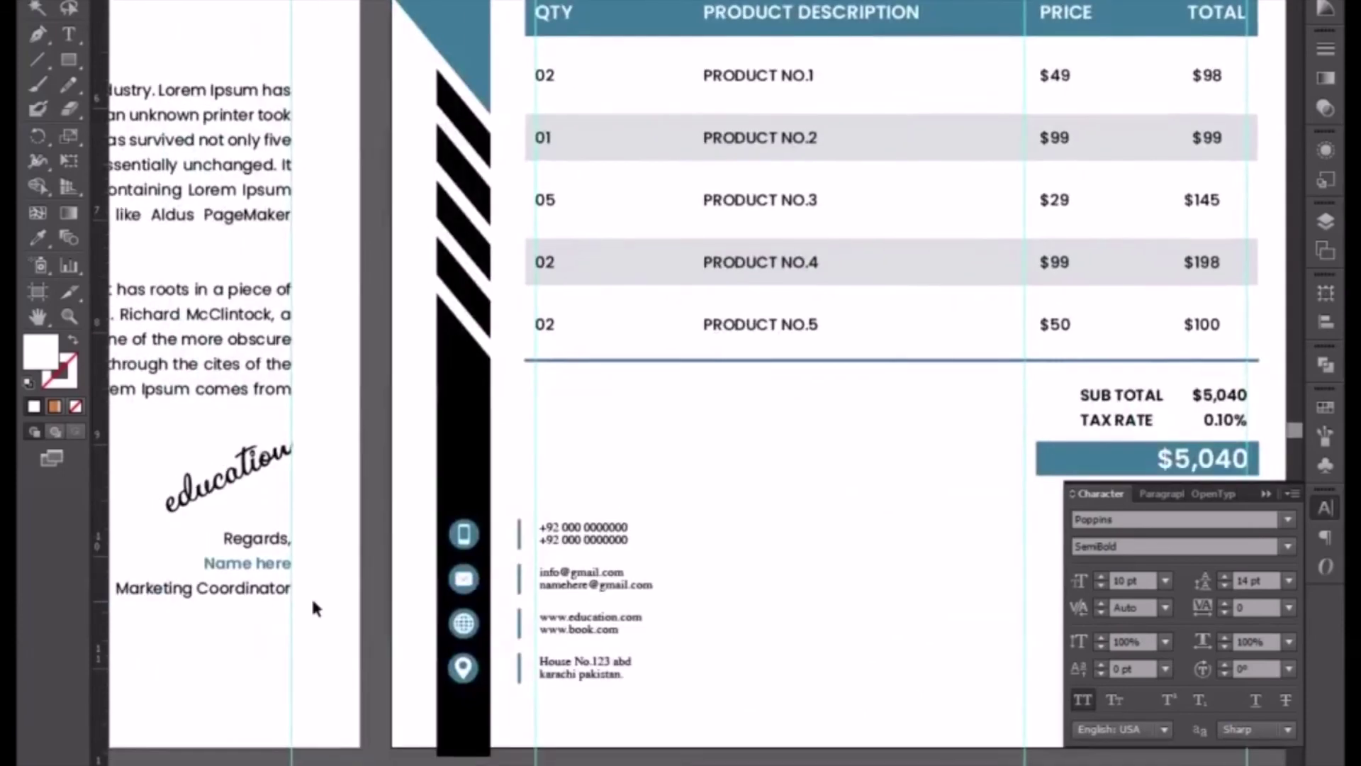
pyautogui.click(239, 596)
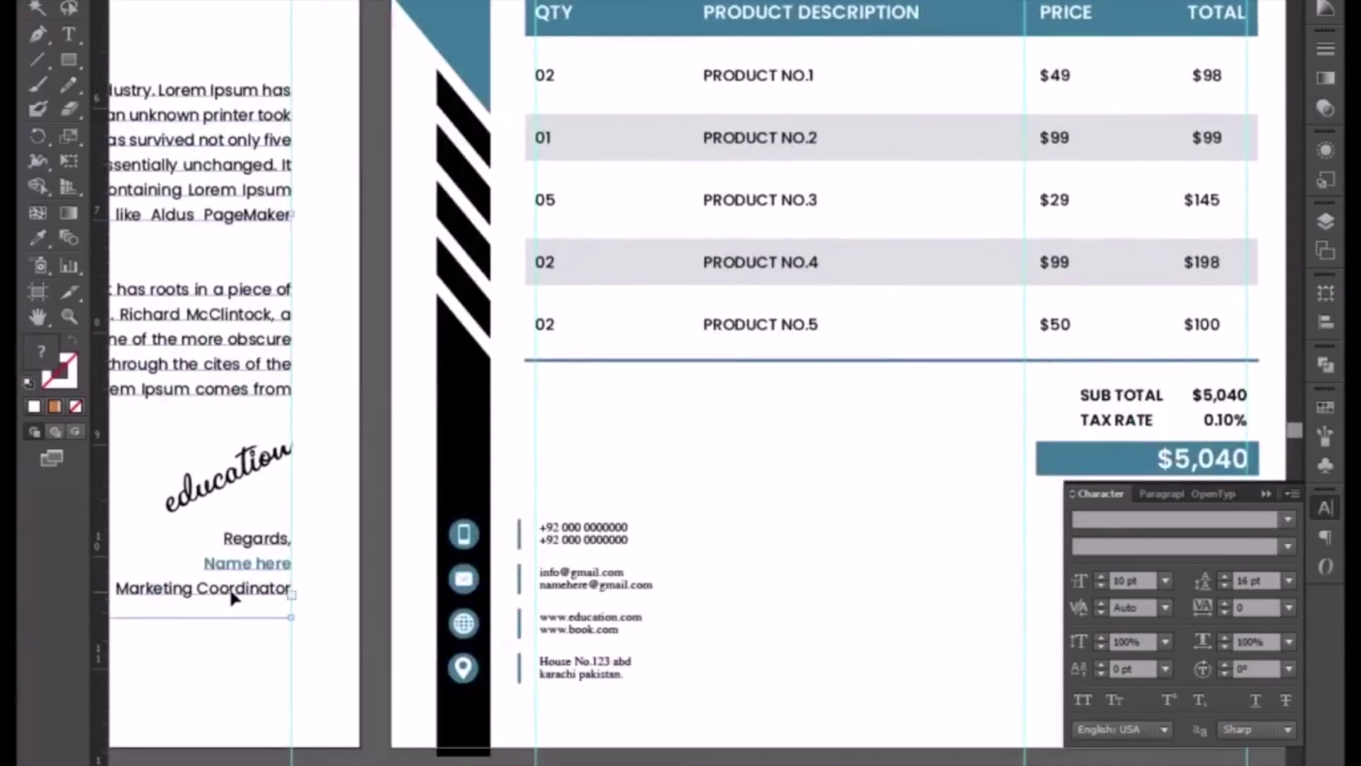
pyautogui.doubleClick(230, 592)
pyautogui.moveTo(204, 565); pyautogui.dragTo(292, 595)
pyautogui.hotkey('ctrl', 'c')
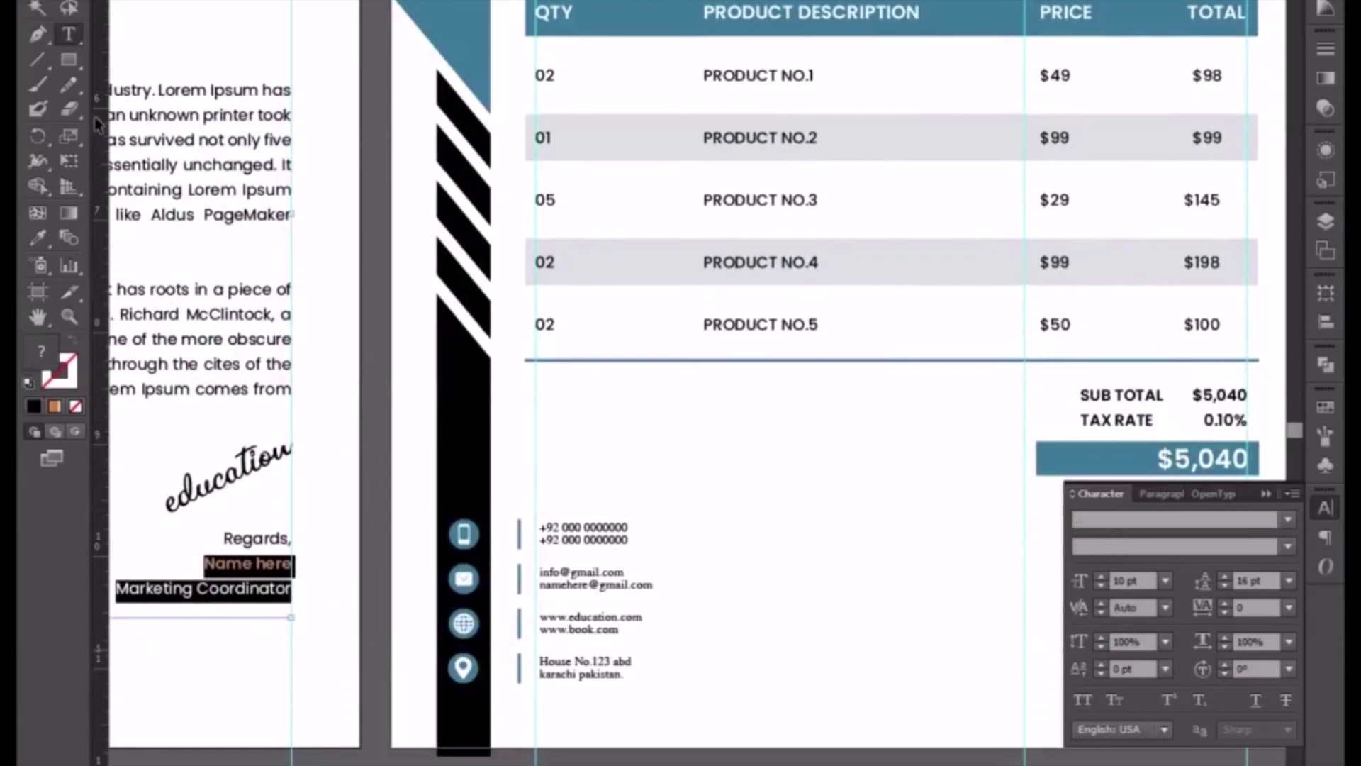
pyautogui.press('Escape')
pyautogui.click(707, 733)
# - Paste the signature lines onto the invoice and place them beneath the education script
pyautogui.moveTo(762, 714); pyautogui.dragTo(465, 629)
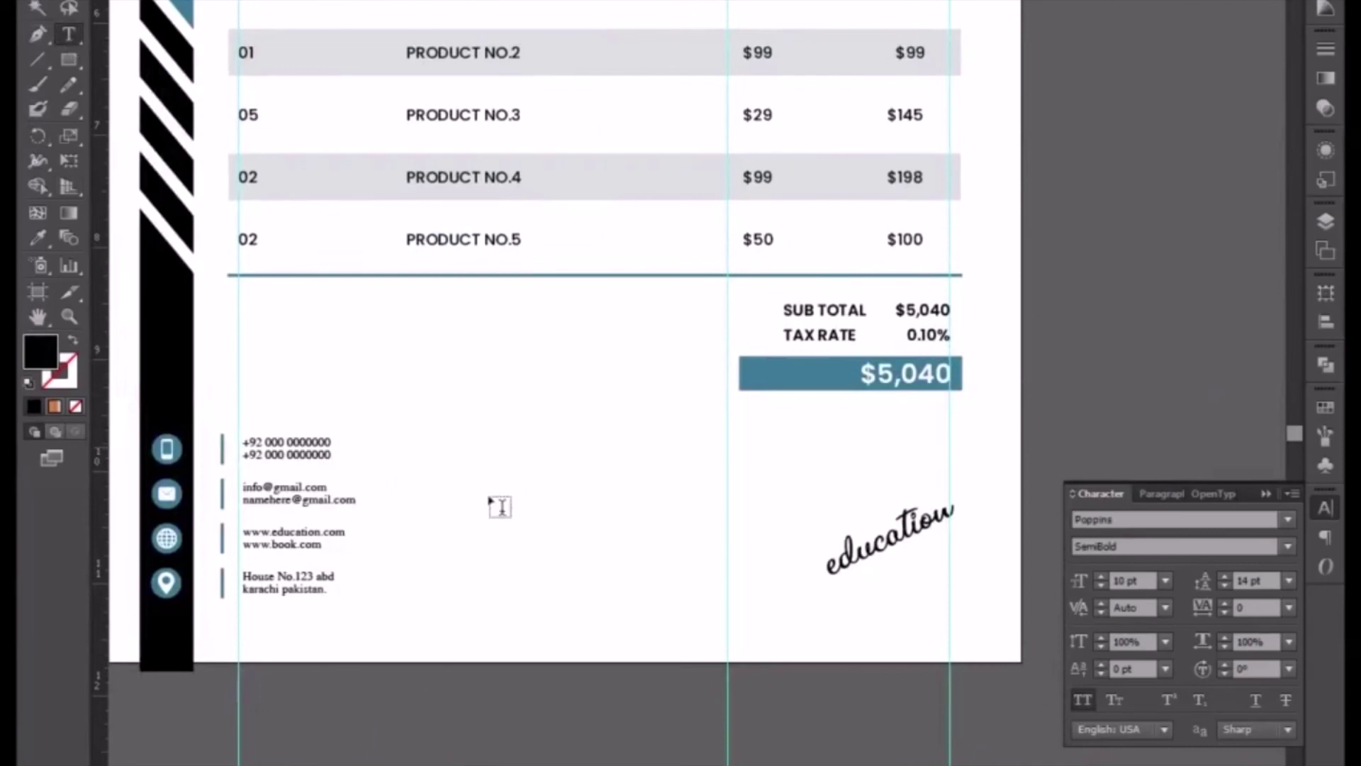
pyautogui.click(496, 504)
pyautogui.hotkey('ctrl', 'v')
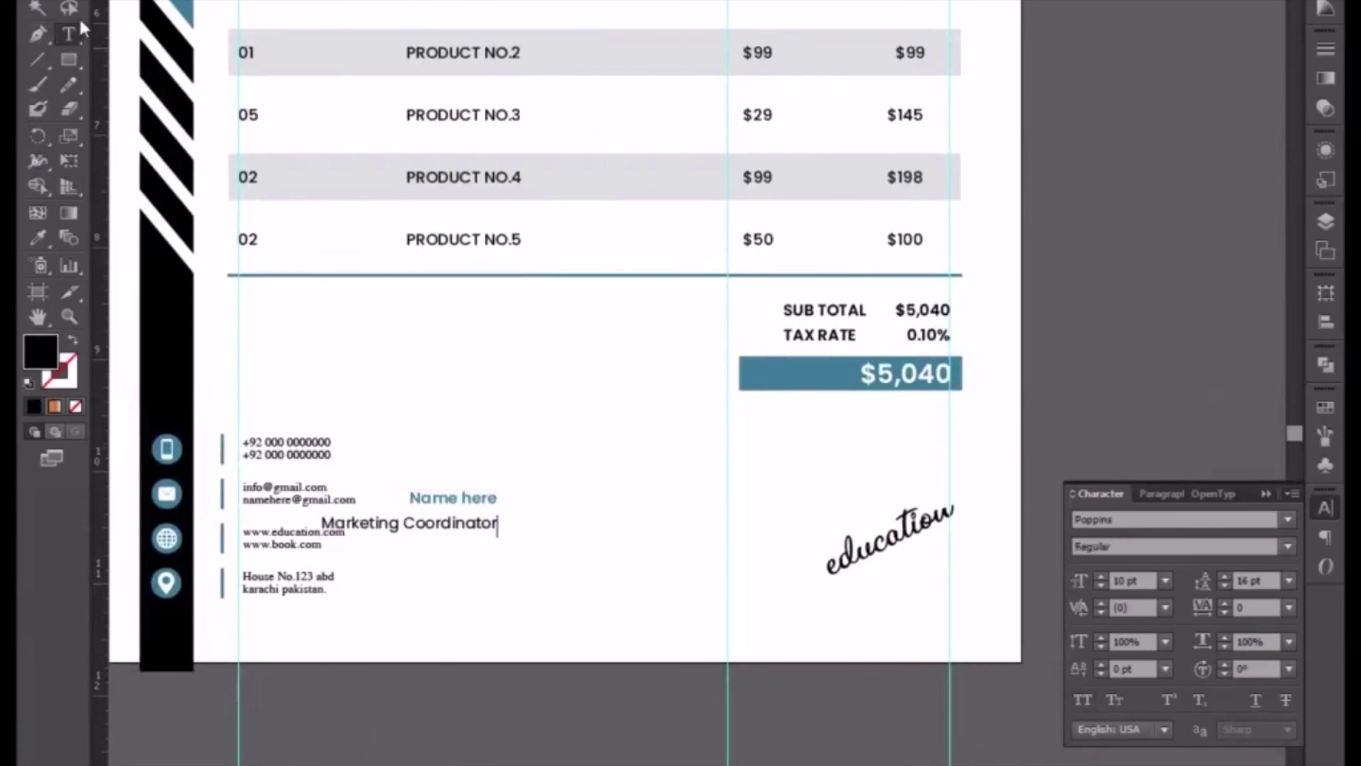
pyautogui.press('Escape')
pyautogui.moveTo(489, 523); pyautogui.dragTo(905, 610)
pyautogui.press('Right')
pyautogui.press('Right')
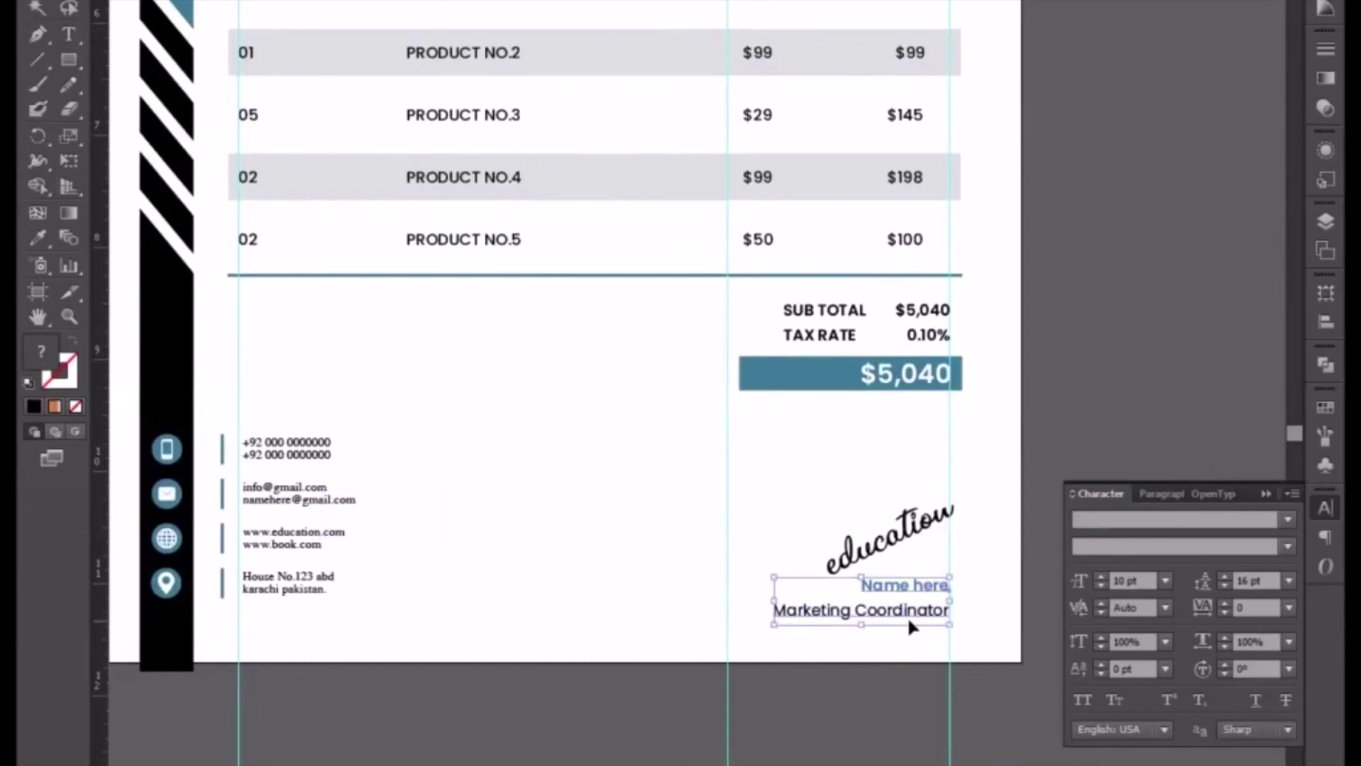
# - Move the education script slightly up and right and shrink it a little by its corner handle
pyautogui.click(899, 556)
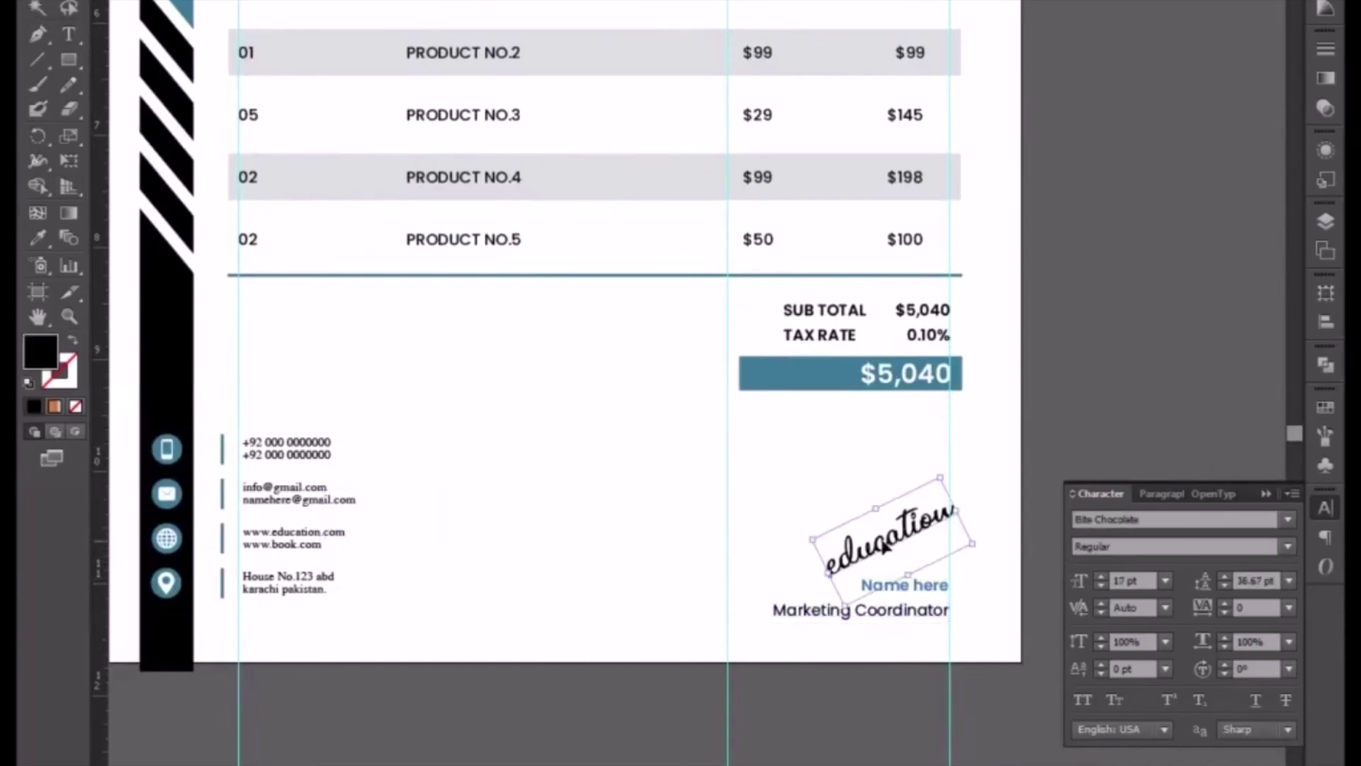
pyautogui.keyDown('shift'); pyautogui.click(850, 613); pyautogui.keyUp('shift')
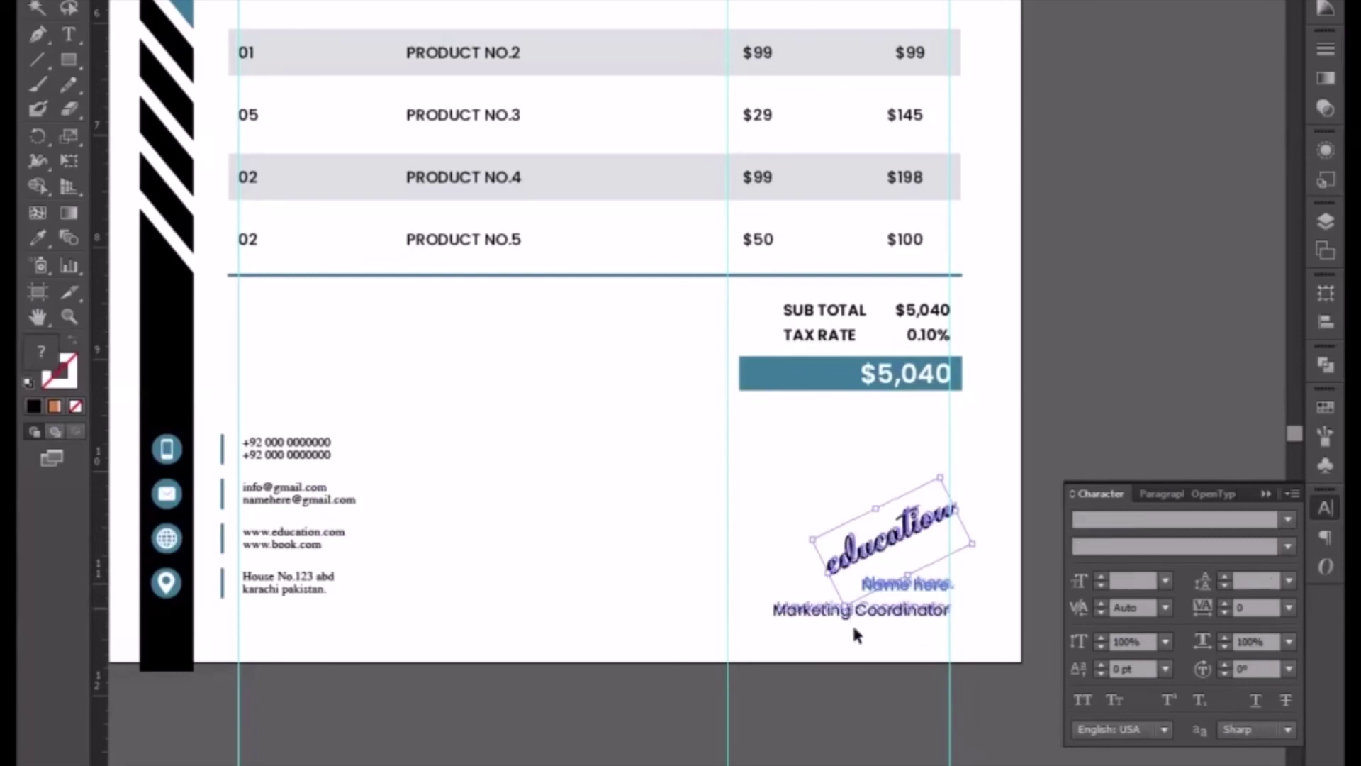
pyautogui.click(835, 662)
pyautogui.click(886, 541)
pyautogui.moveTo(886, 541); pyautogui.dragTo(893, 531)
pyautogui.moveTo(947, 468); pyautogui.dragTo(938, 477)
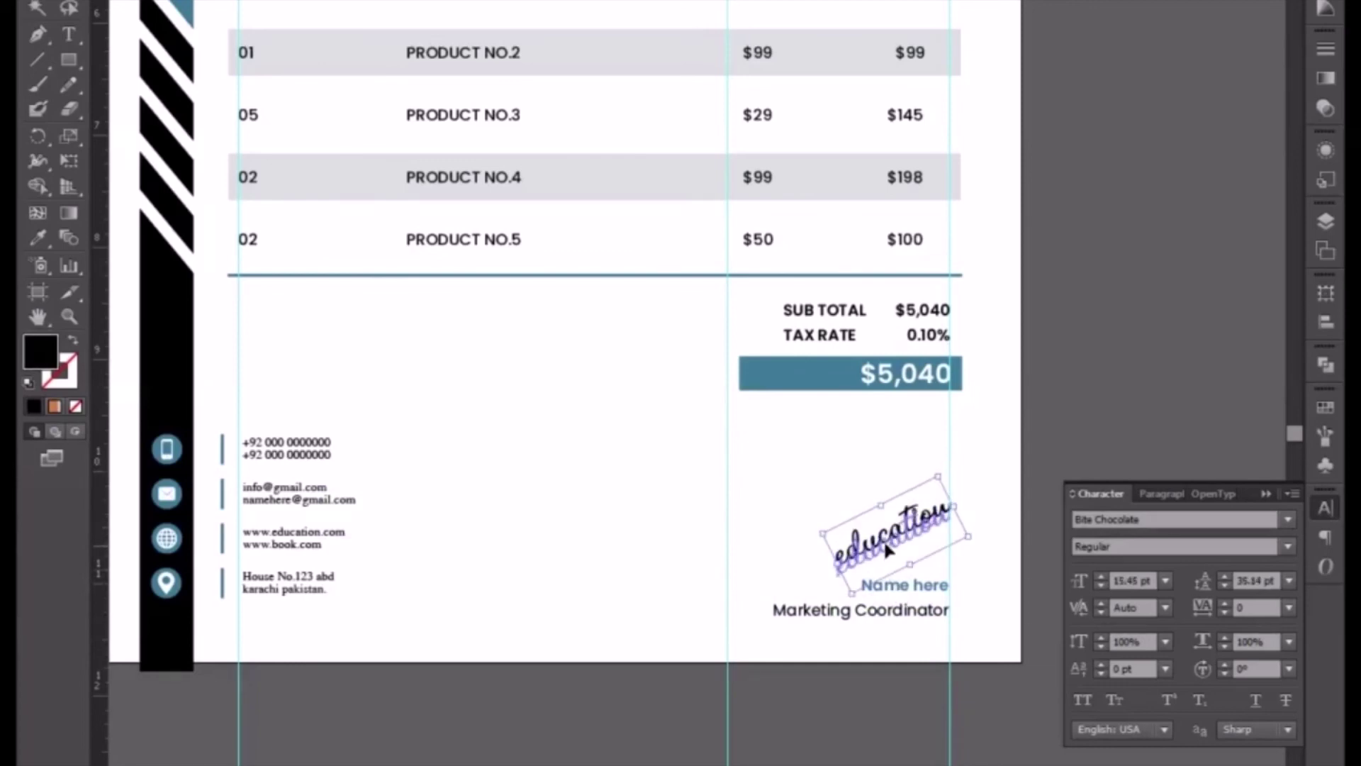
pyautogui.click(745, 499)
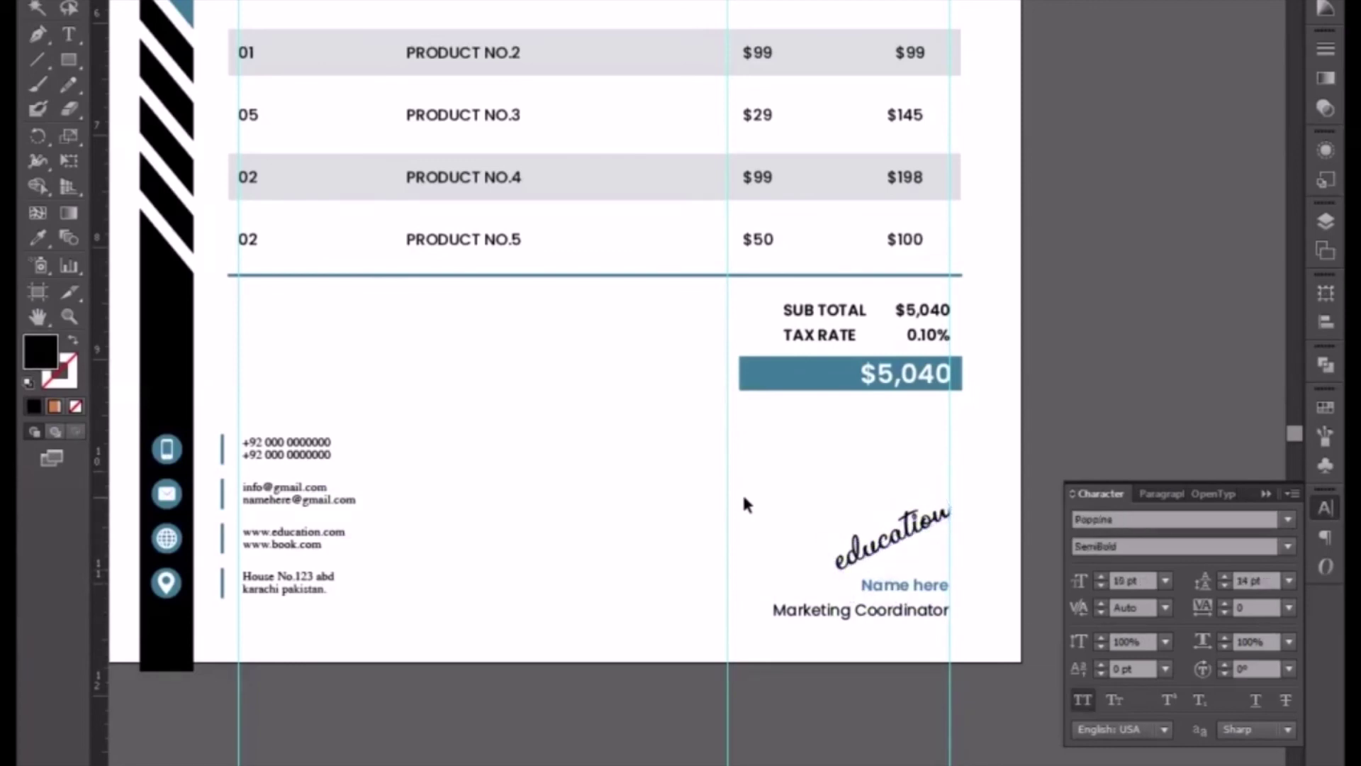
# - Marquee-select the whole signature block and nudge it up one arrow step
pyautogui.moveTo(774, 500); pyautogui.dragTo(894, 653)
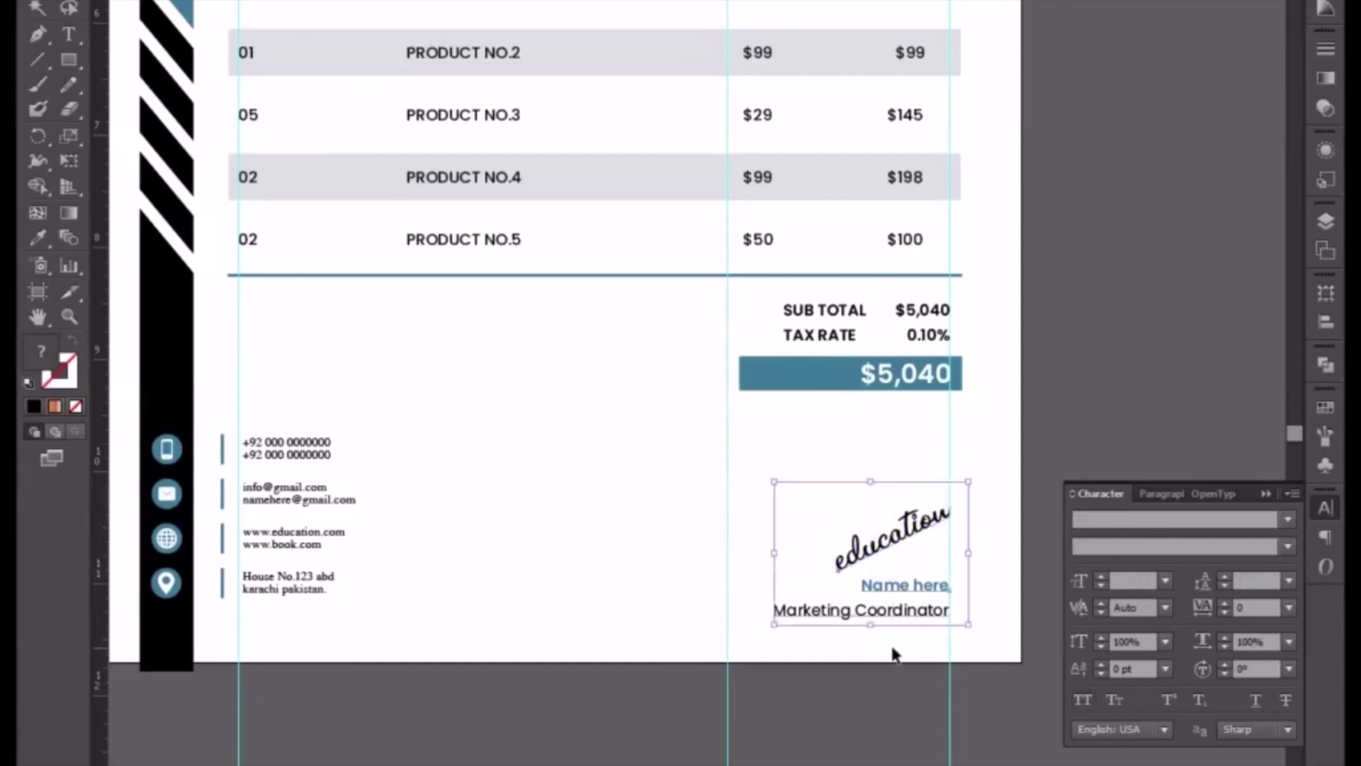
pyautogui.press('Up')
pyautogui.press('Up')
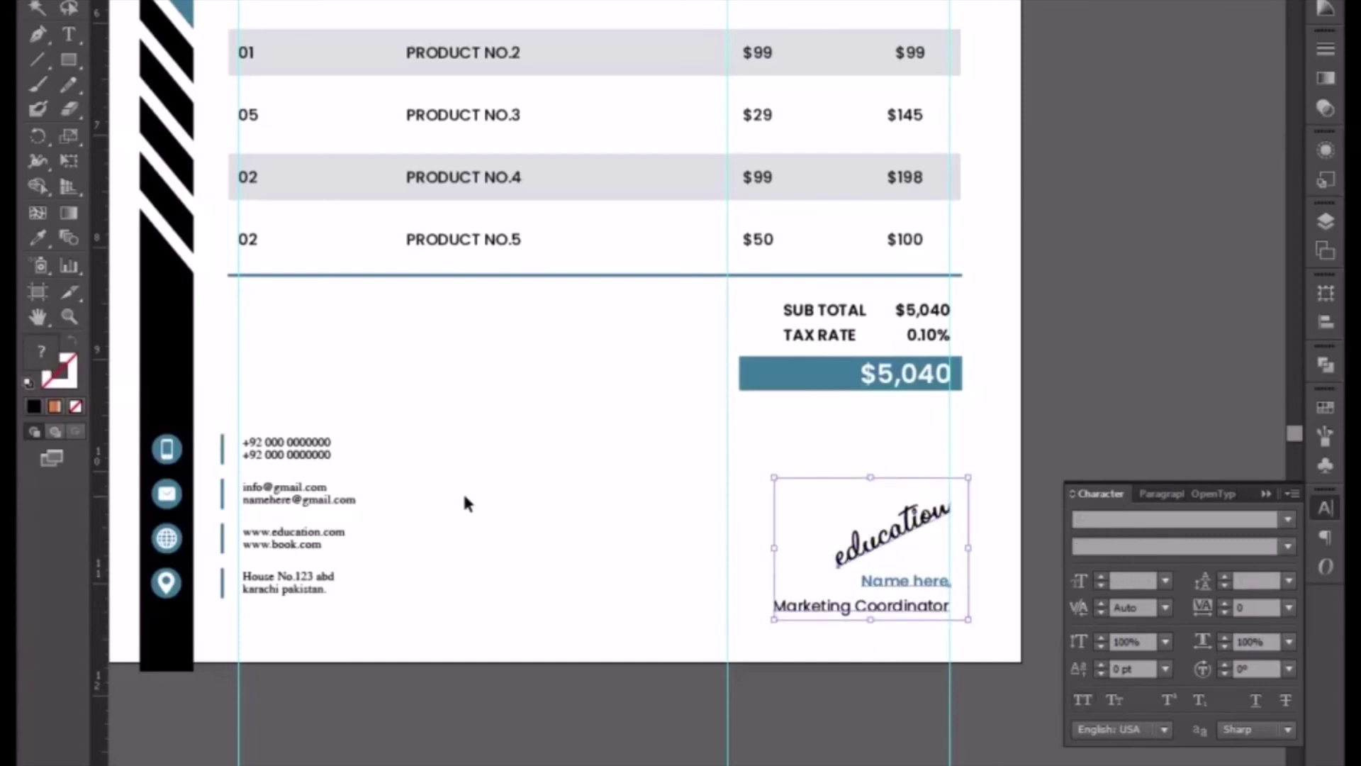
pyautogui.click(465, 503)
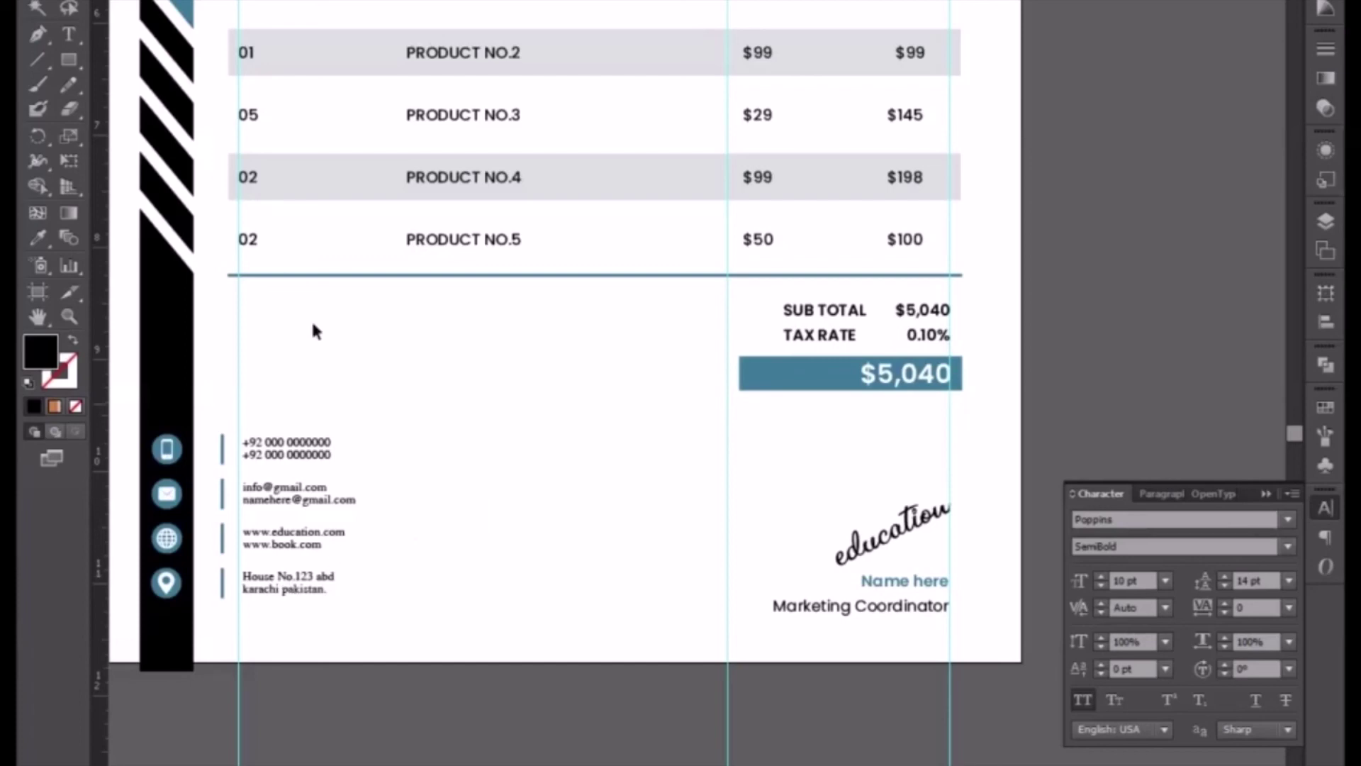
# - Duplicate the SUB TOTAL / TAX RATE text block to the left, beneath the product table
pyautogui.click(808, 323)
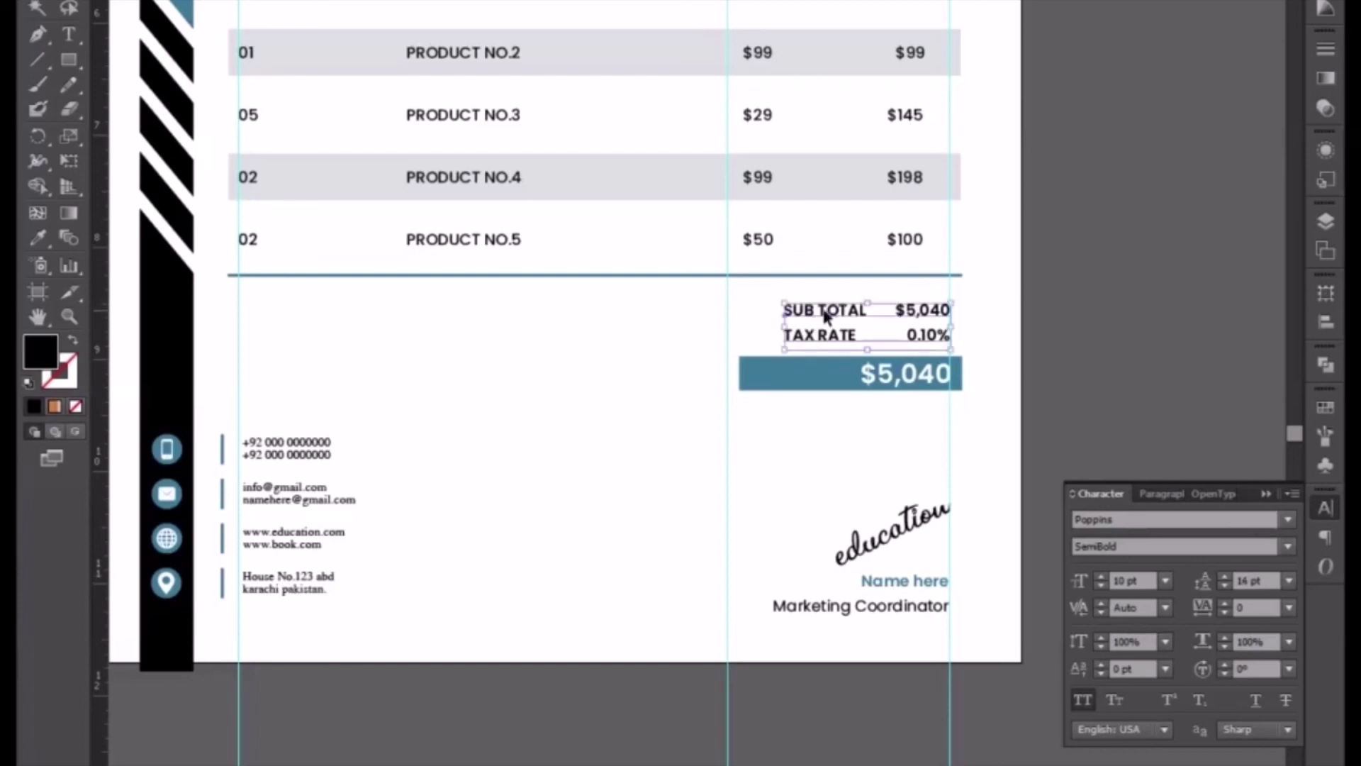
pyautogui.moveTo(808, 322); pyautogui.dragTo(274, 319)
pyautogui.doubleClick(275, 319)
# - Replace the copied totals text with the heading 'TERMS & CONDITIONS :', fixing the typo
pyautogui.tripleClick(274, 315)
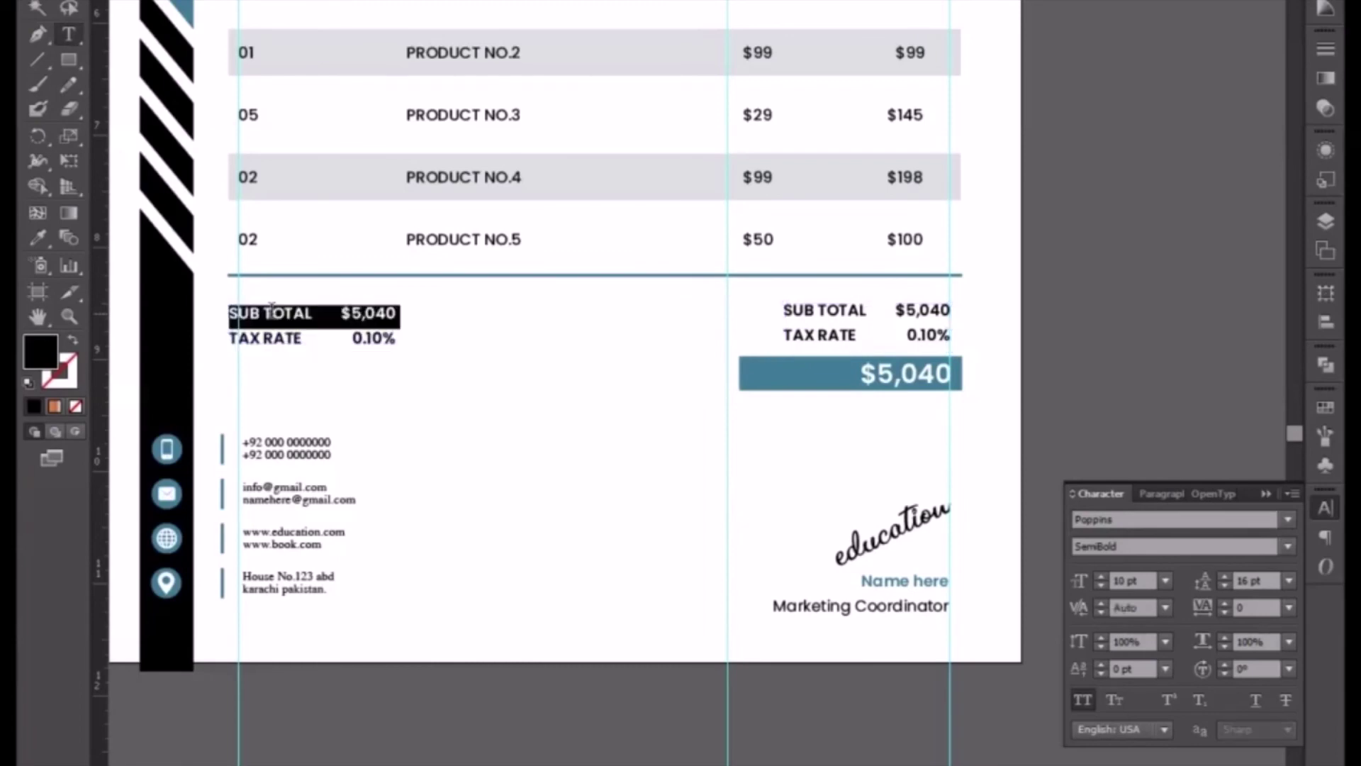
pyautogui.hotkey('ctrl', 'a')
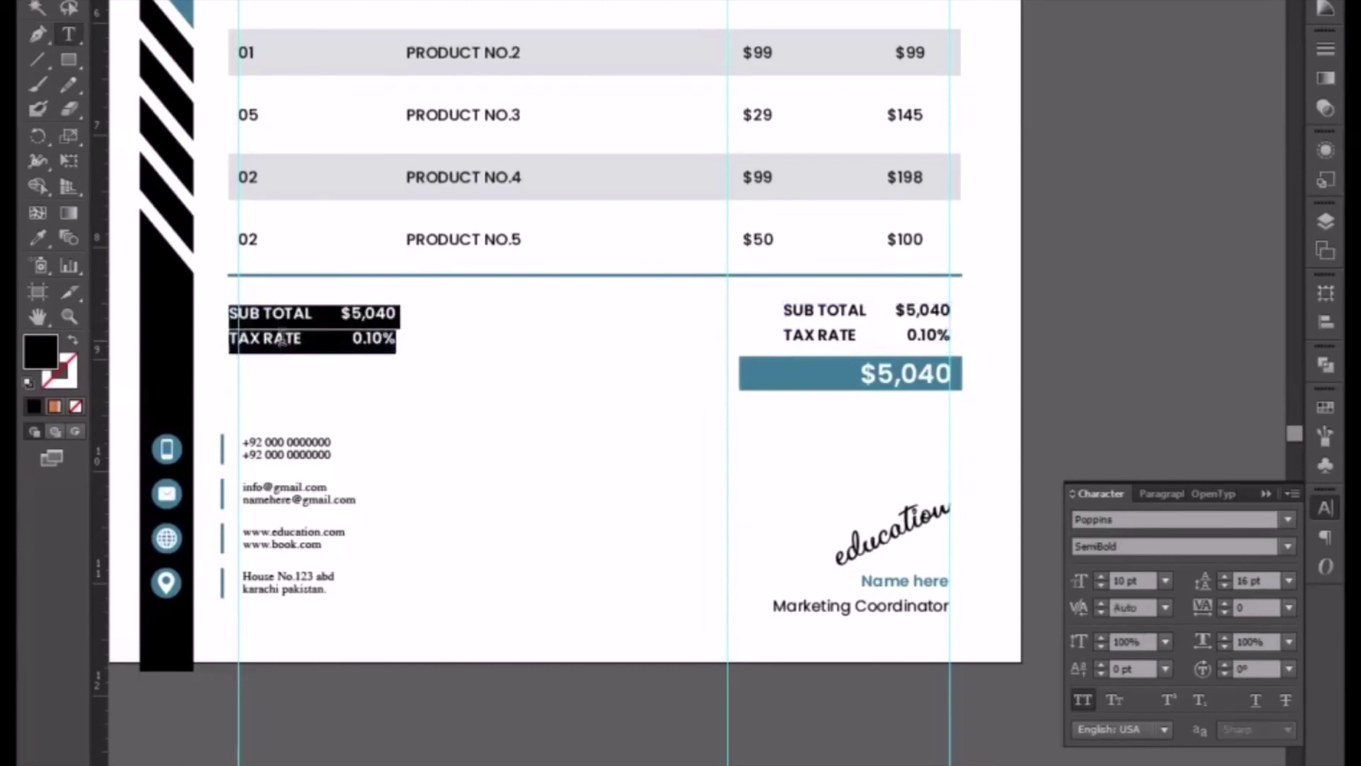
pyautogui.write('TERMS & CONDU')
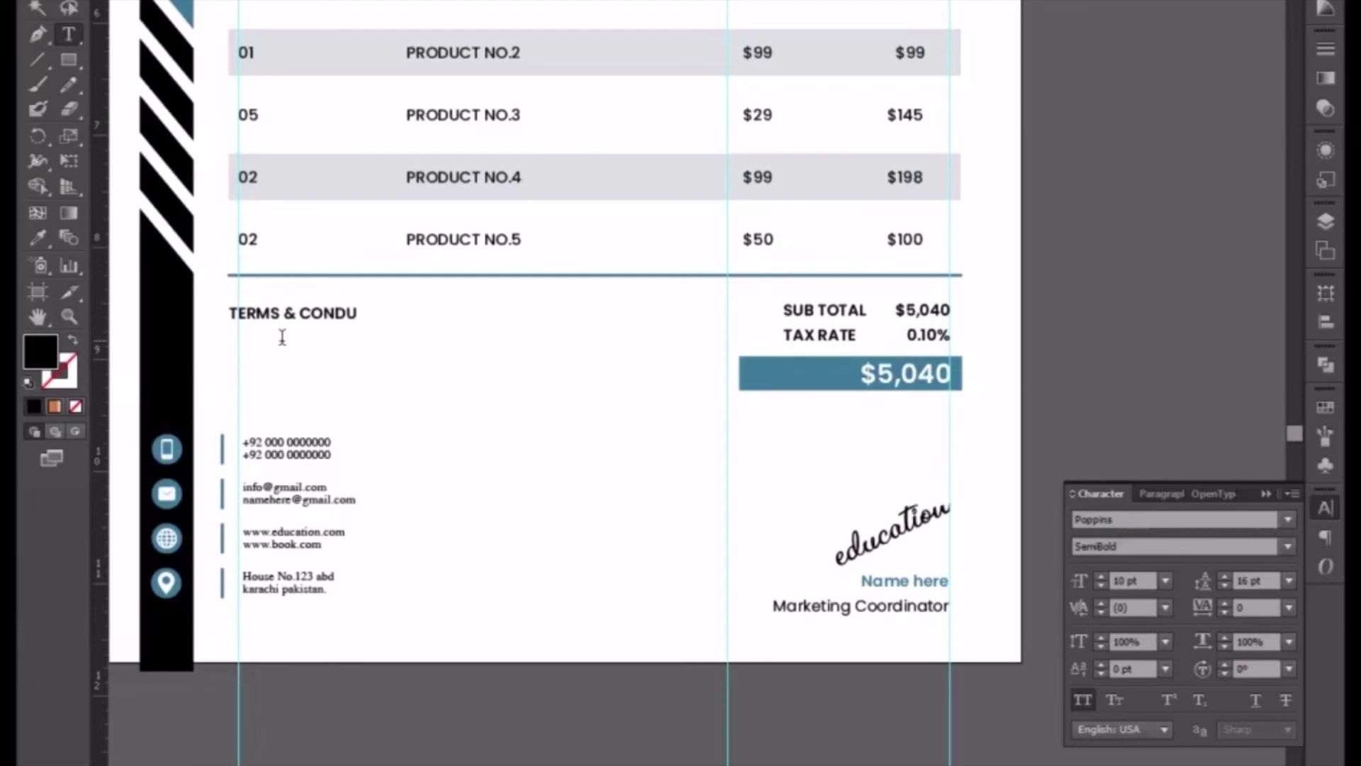
pyautogui.press('BackSpace')
pyautogui.write('IONS :')
# - Copy the first Lorem Ipsum sentence from the letterhead's body text
pyautogui.press('Escape')
pyautogui.moveTo(348, 374); pyautogui.dragTo(732, 447)
pyautogui.moveTo(338, 278); pyautogui.dragTo(590, 361)
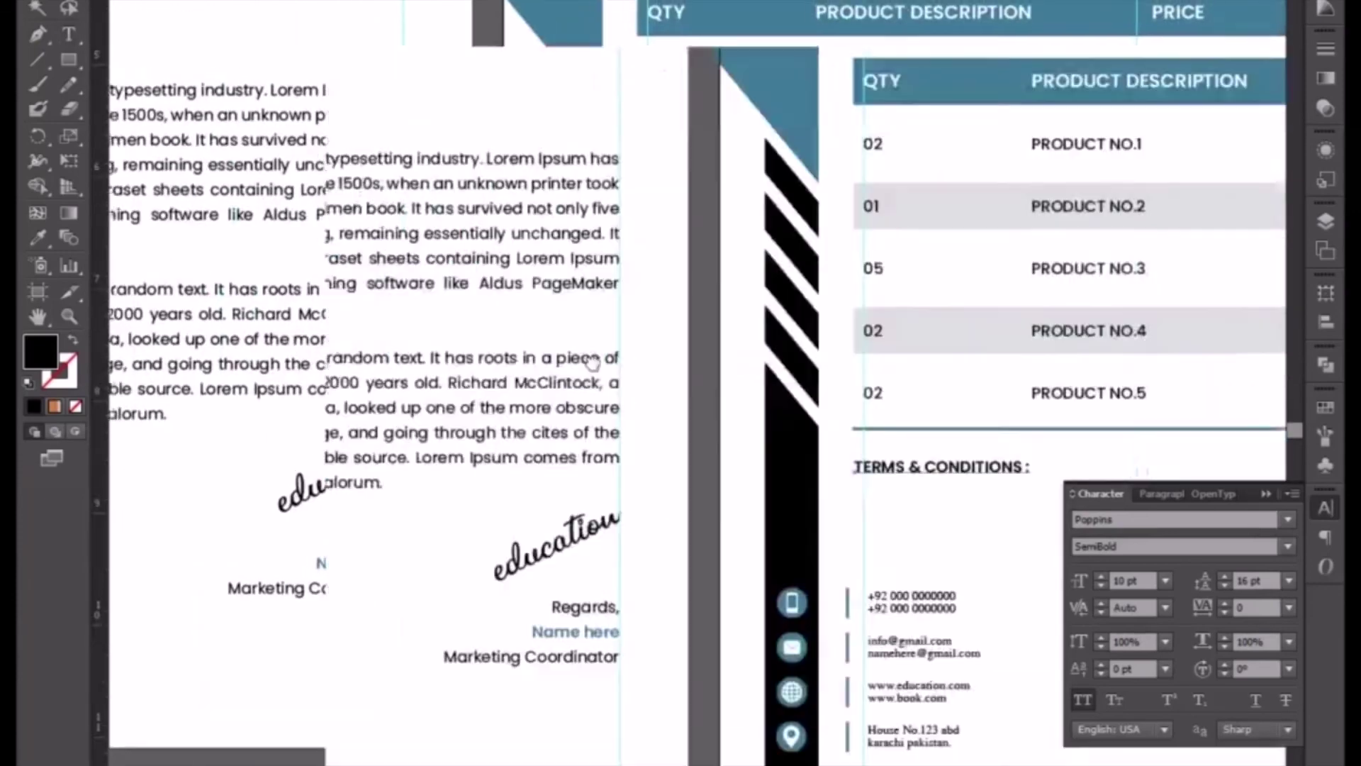
pyautogui.hotkey('ctrl', '-')
pyautogui.click(258, 258)
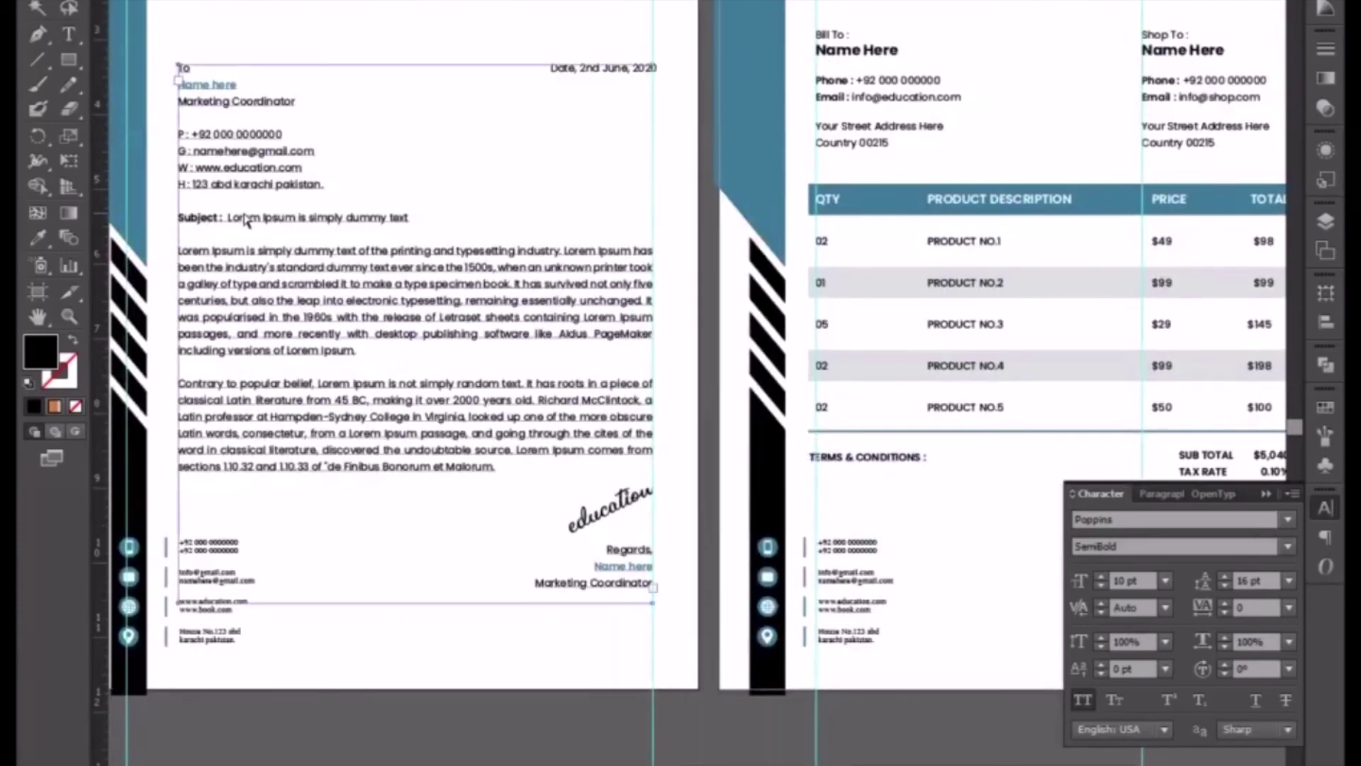
pyautogui.press('t')
pyautogui.click(257, 260)
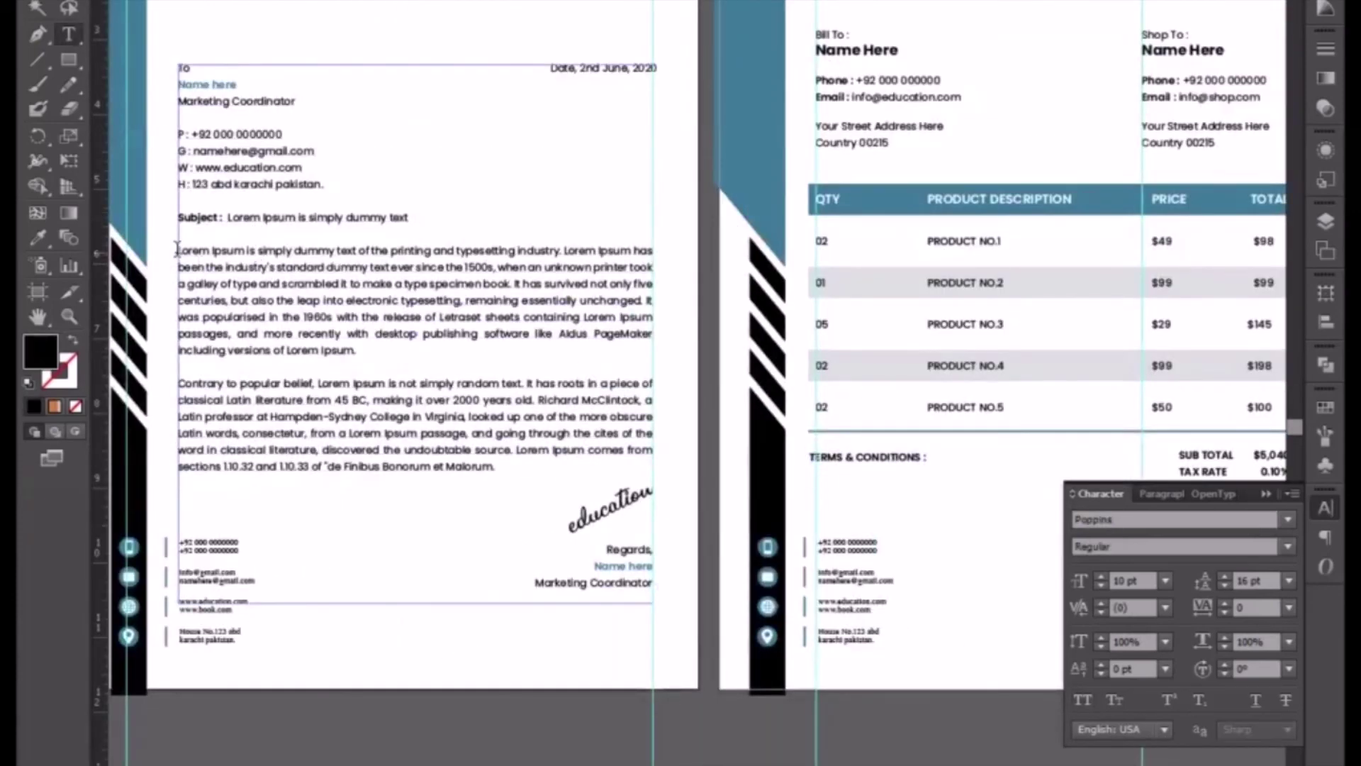
pyautogui.moveTo(178, 251); pyautogui.dragTo(560, 244)
pyautogui.hotkey('ctrl', 'c')
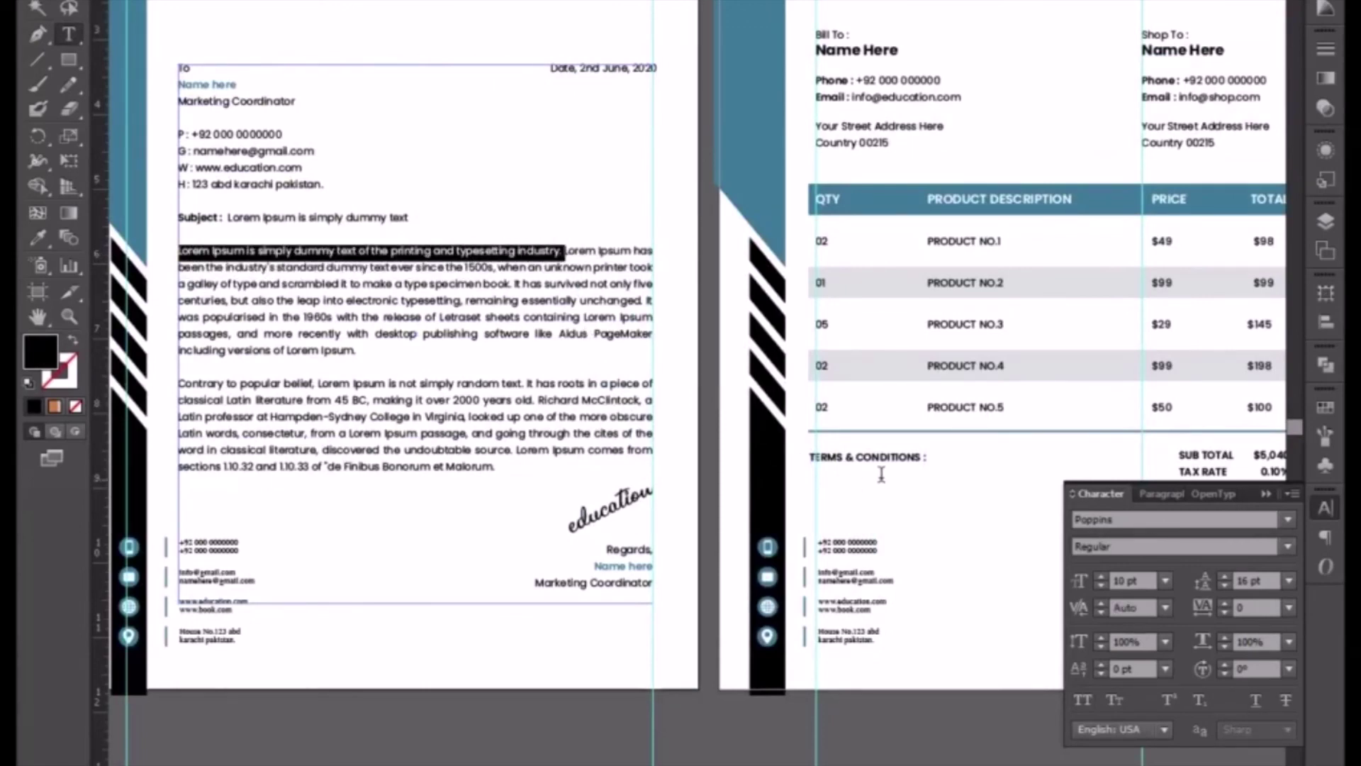
# - Paste the sentence under TERMS & CONDITIONS, breaking 'typesetting industry.' onto a second line
pyautogui.click(879, 457)
pyautogui.hotkey('ctrl', 'v')
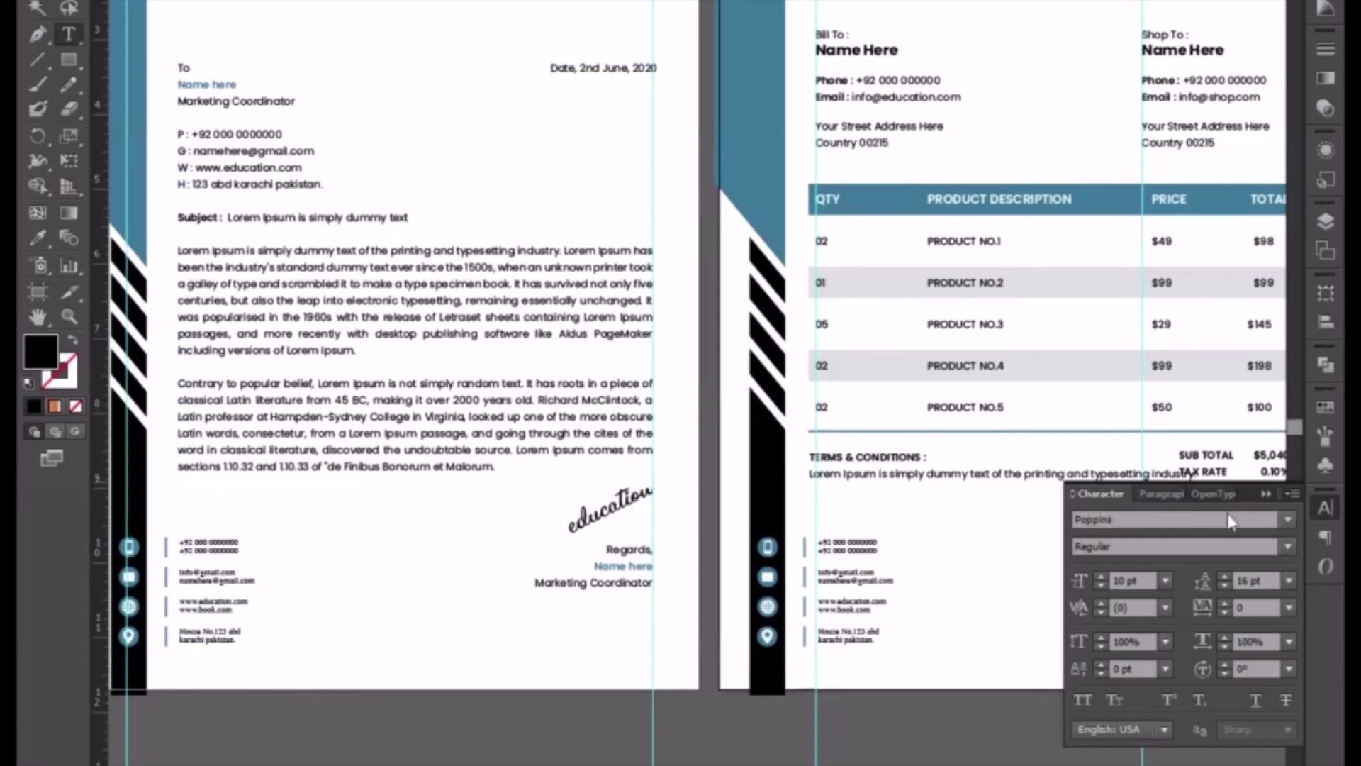
pyautogui.click(1267, 494)
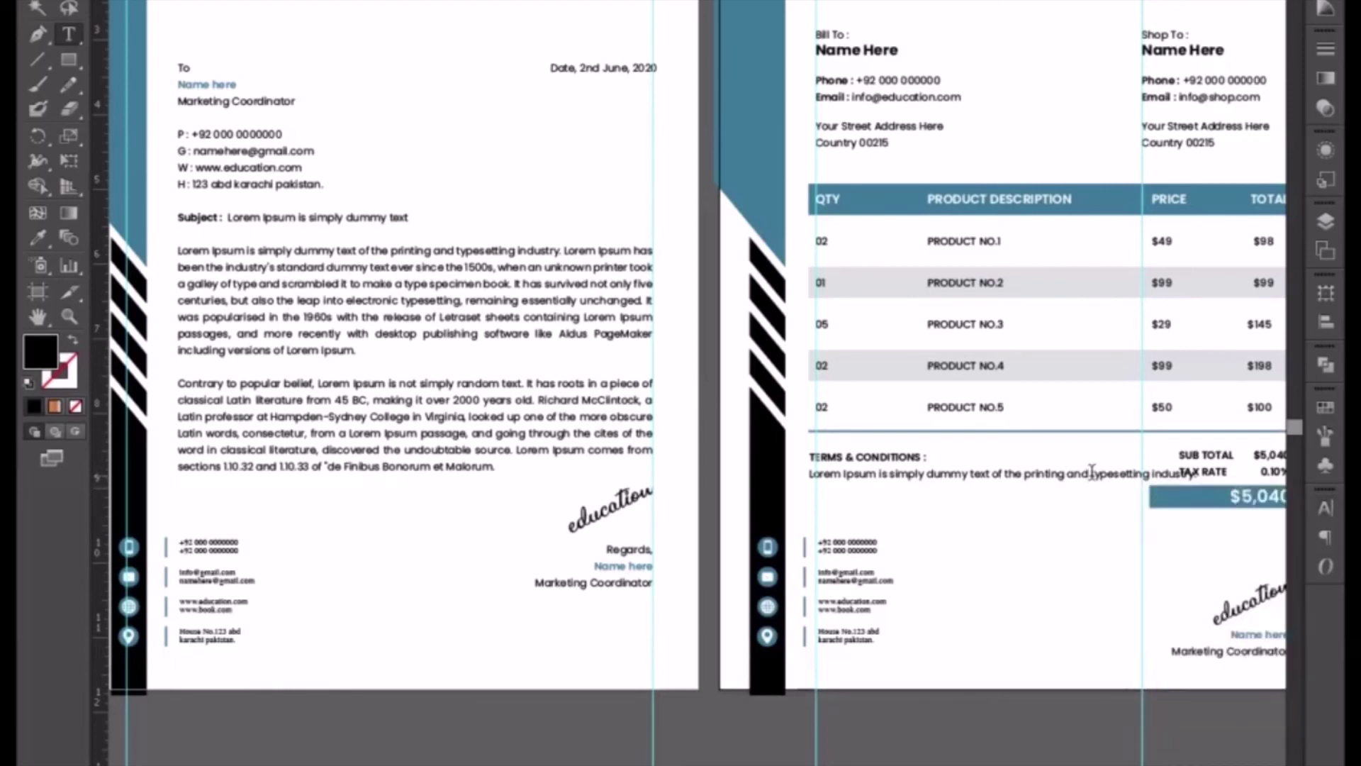
pyautogui.press('BackSpace')
pyautogui.press('Return')
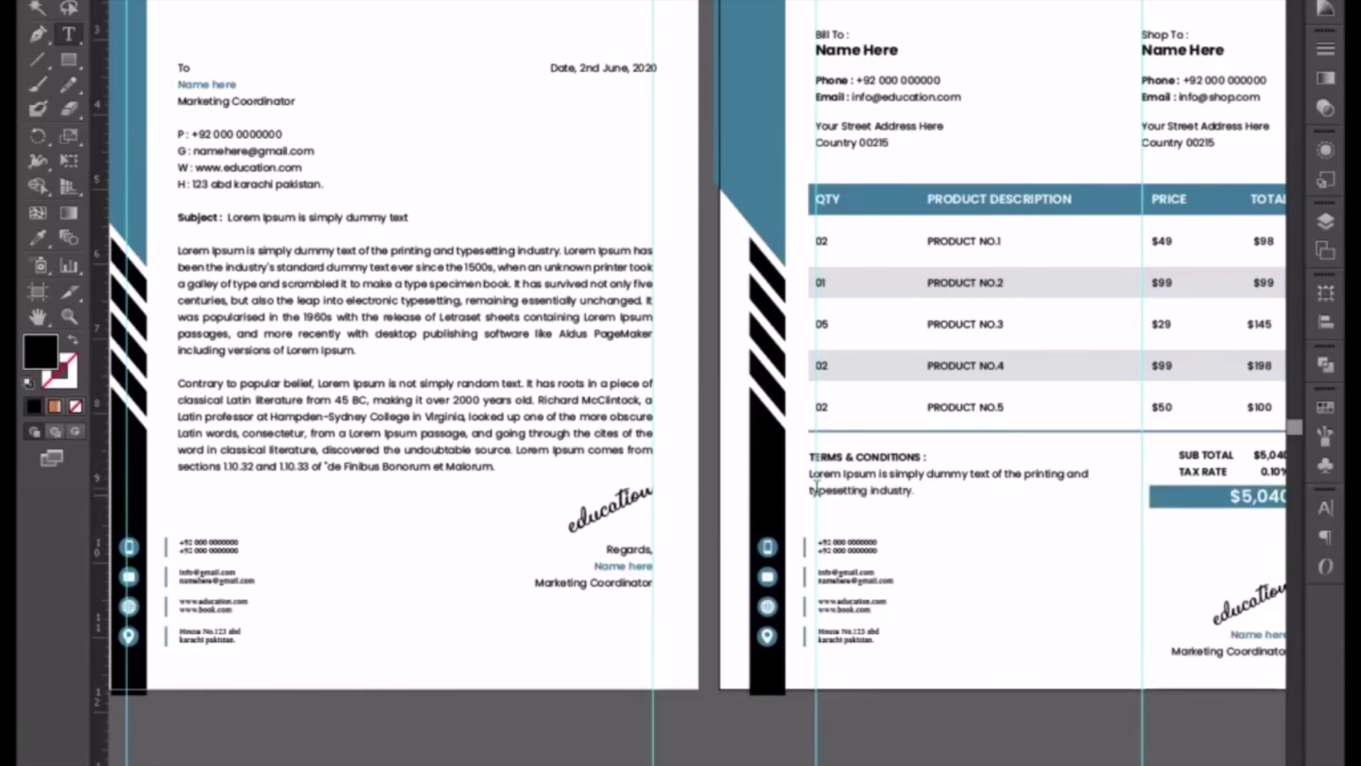
# - Set the terms text leading to 12 pt in the Character panel
pyautogui.moveTo(809, 490); pyautogui.dragTo(919, 491)
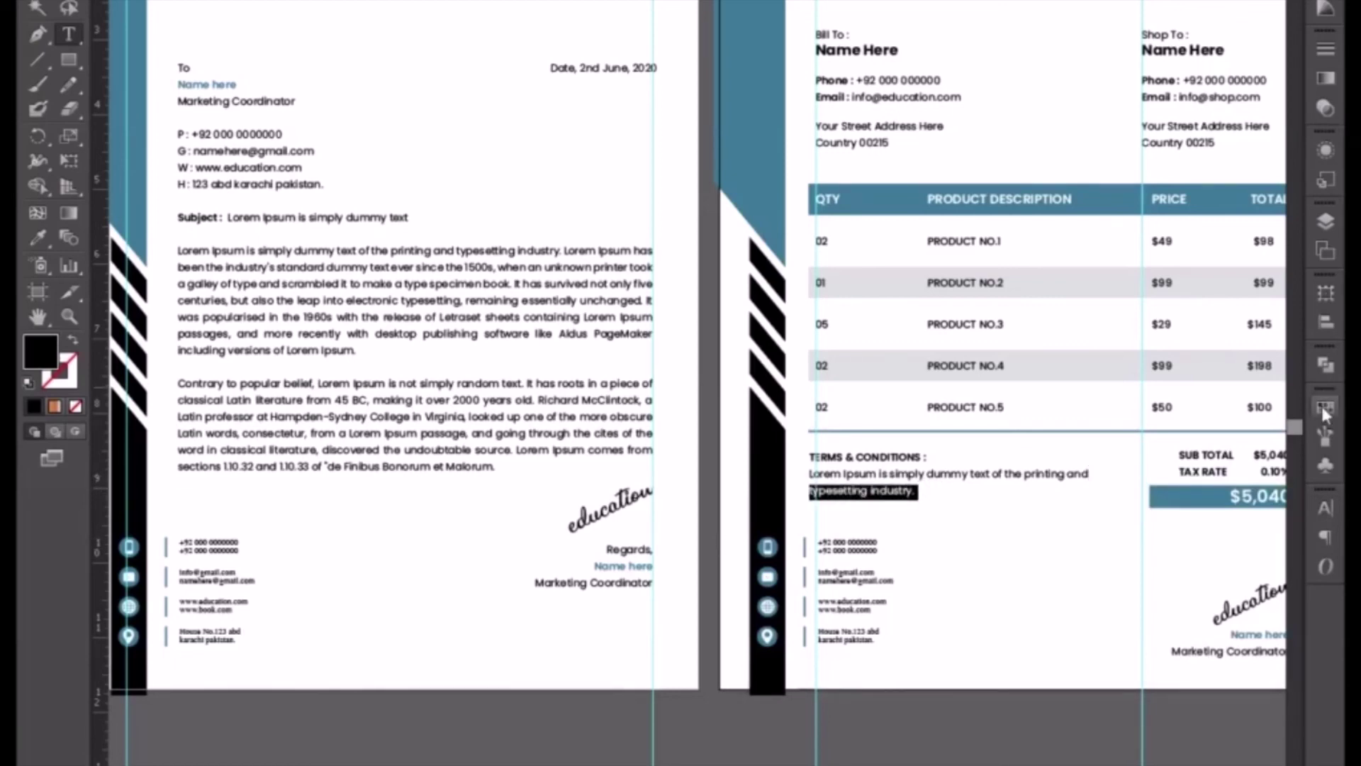
pyautogui.click(1325, 507)
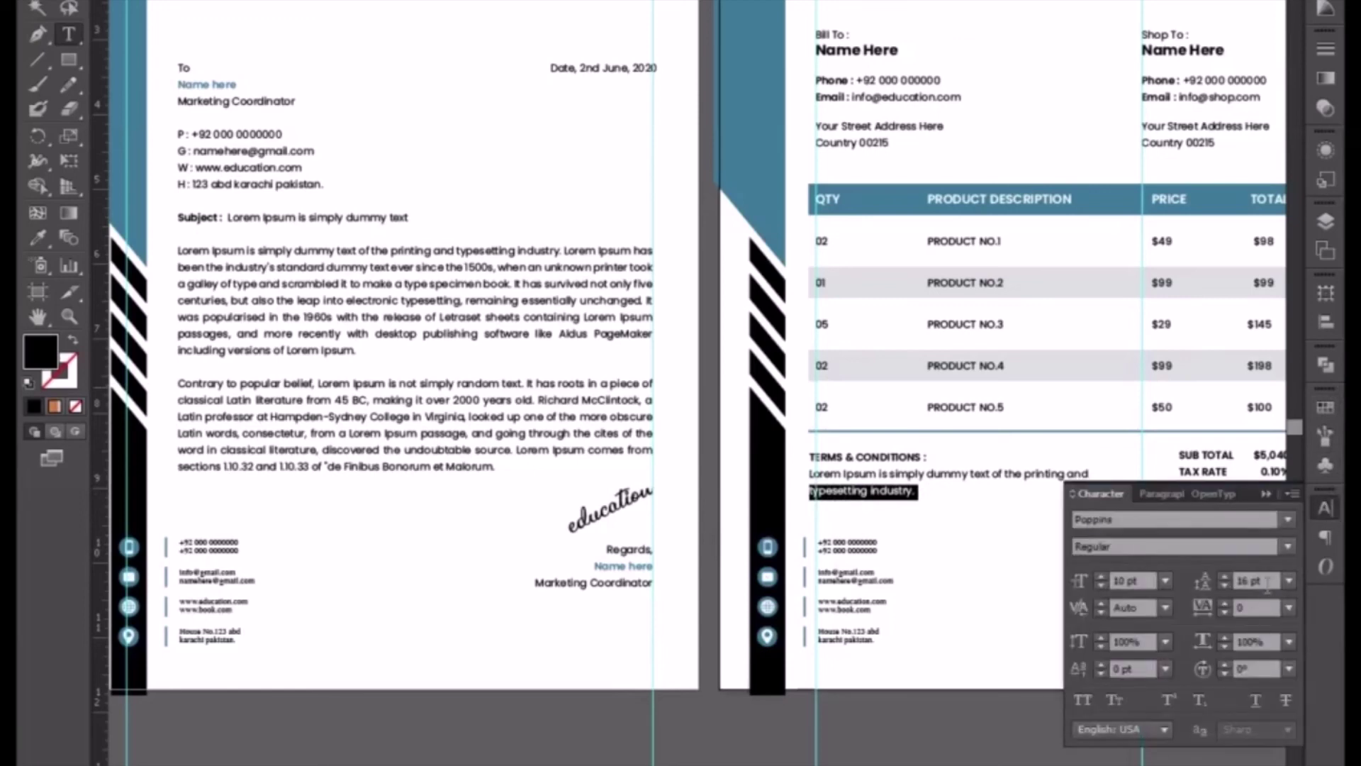
pyautogui.scroll(-3, 1273, 580)
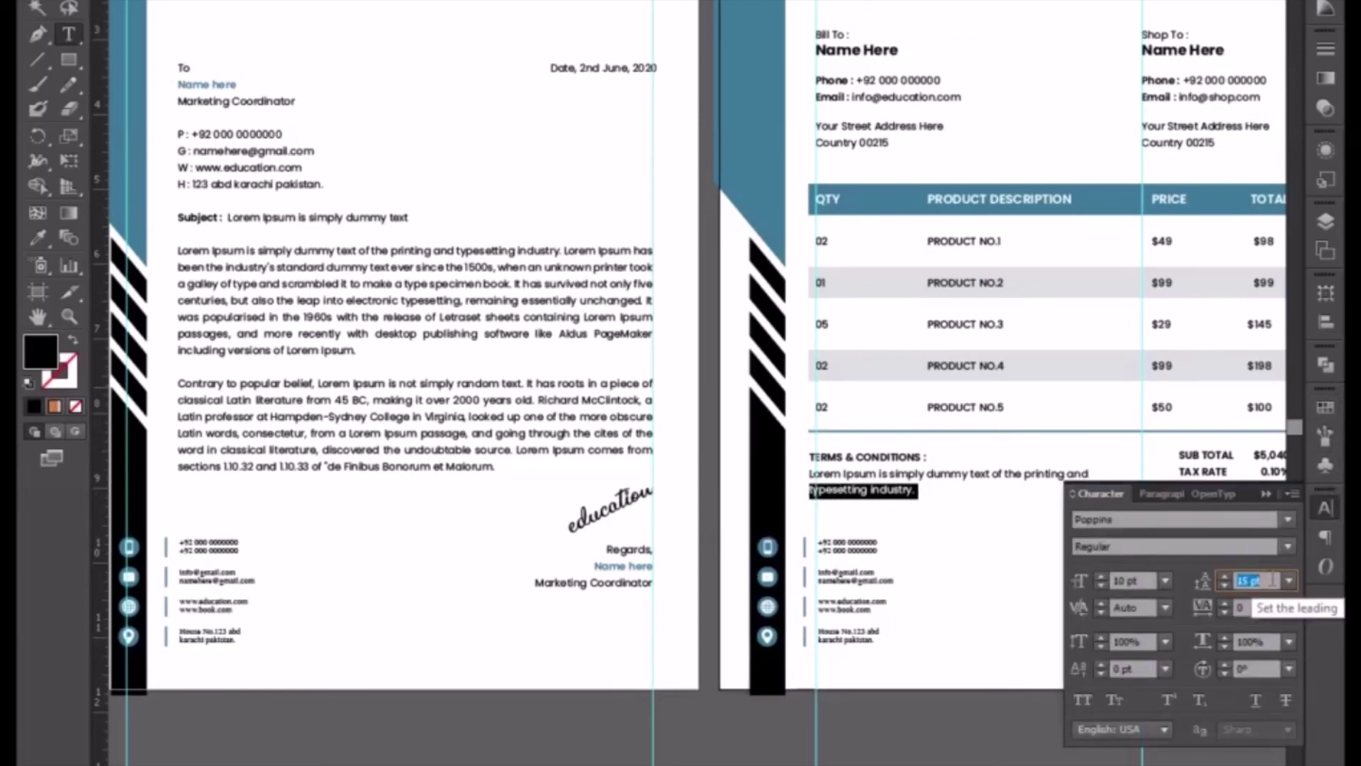
pyautogui.scroll(-1, 1273, 580)
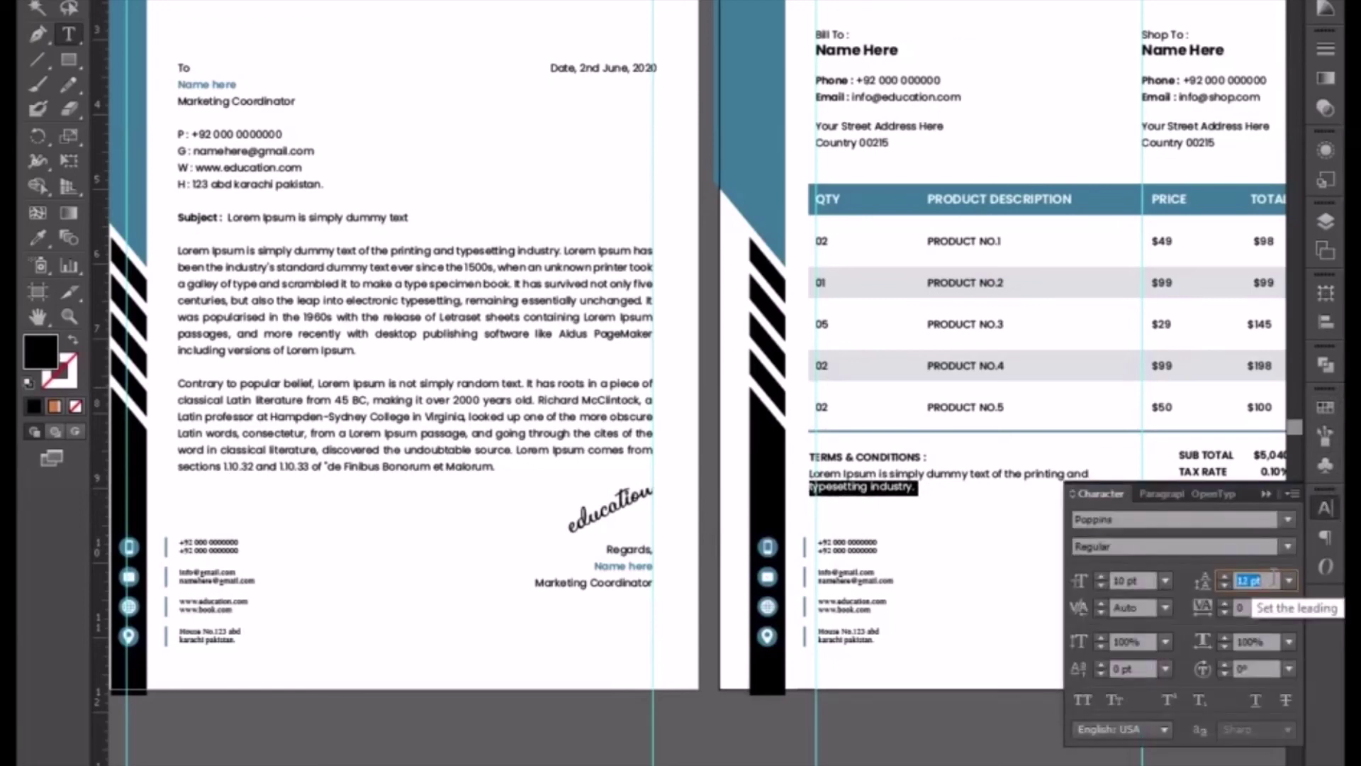
pyautogui.click(38, 1)
pyautogui.moveTo(668, 436); pyautogui.dragTo(362, 317)
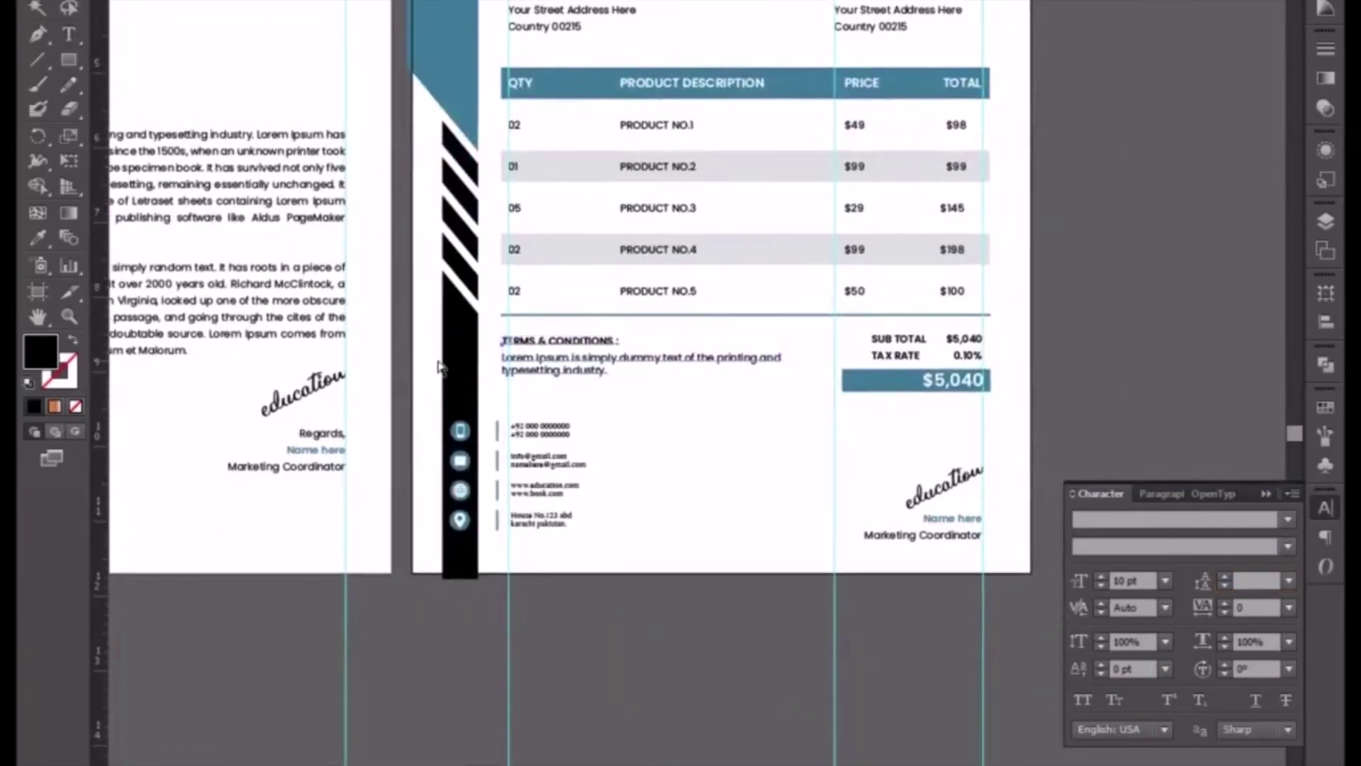
# - Nudge the terms text block down with the arrow keys
pyautogui.hotkey('shift', 'Down')
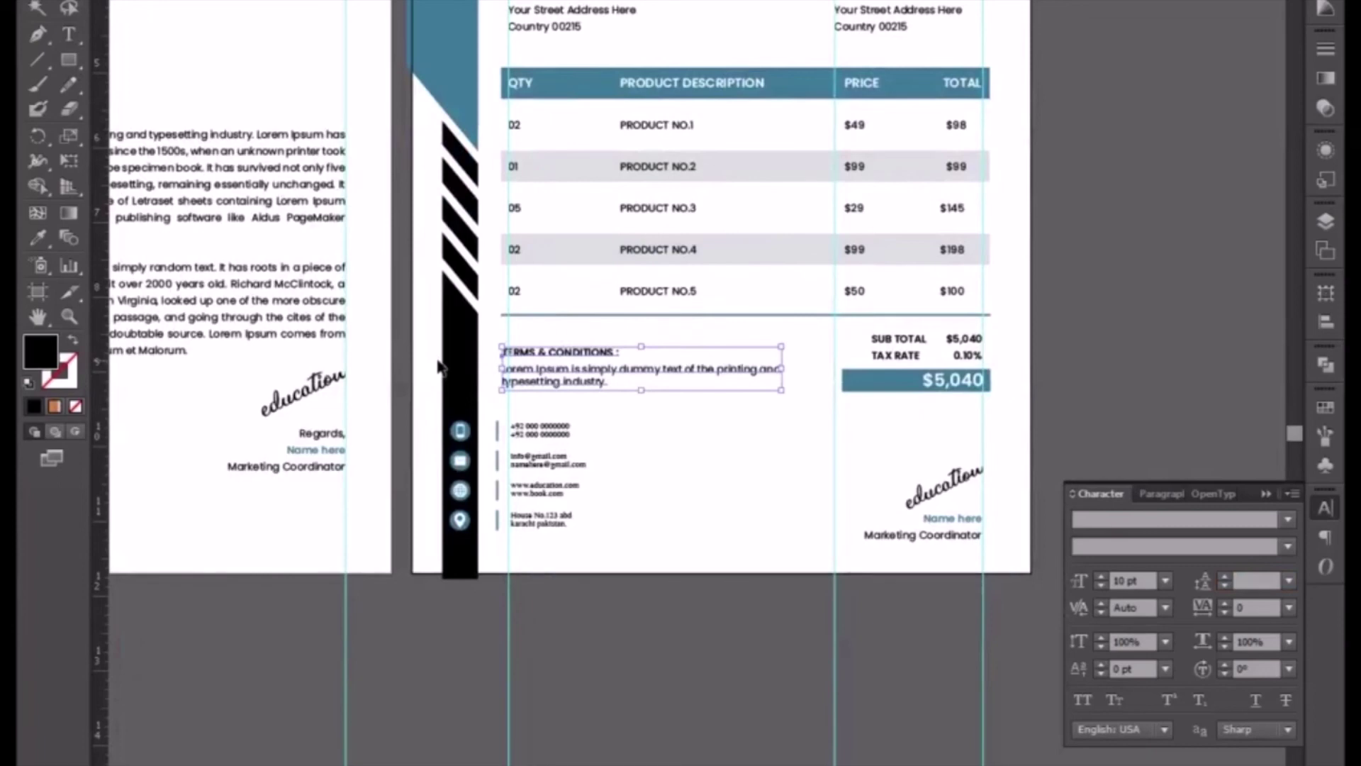
pyautogui.press('Down')
pyautogui.press('Down')
pyautogui.press('Down')
pyautogui.press('Down')
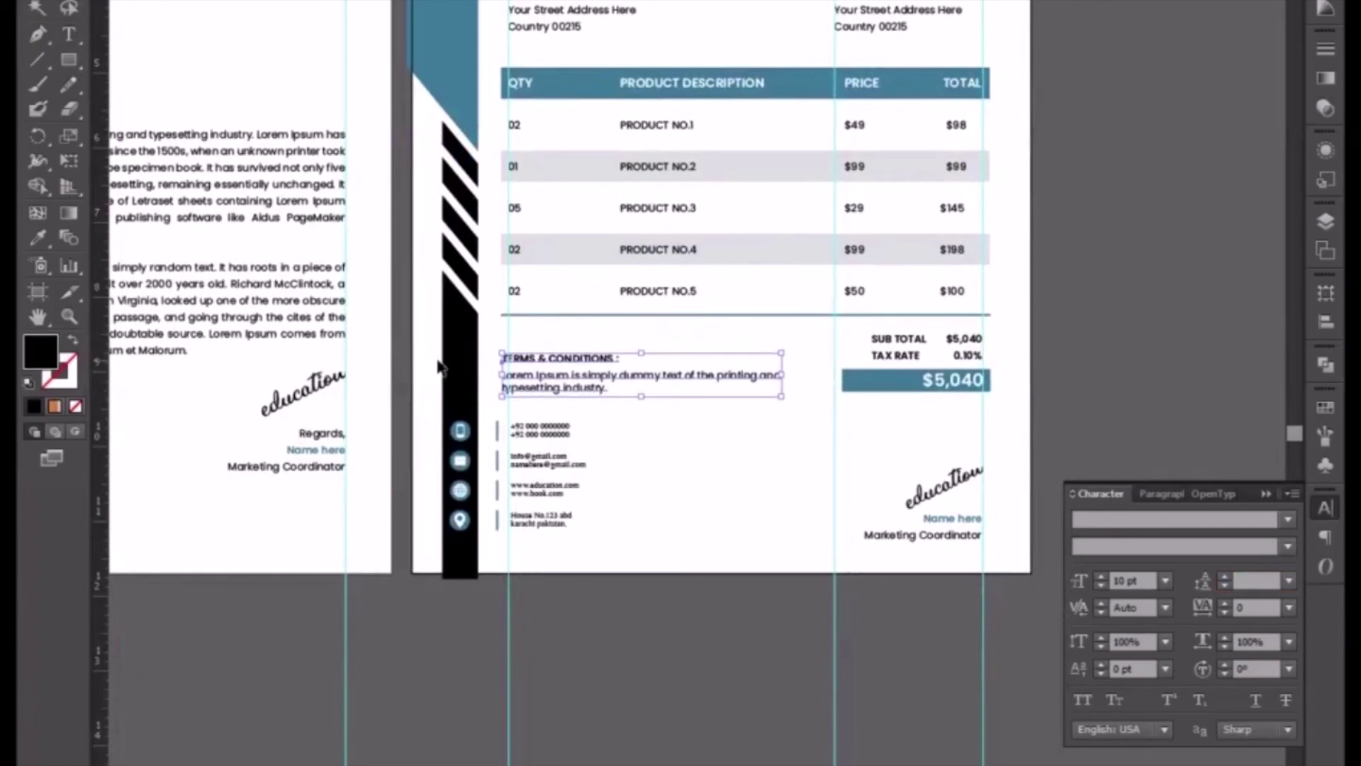
pyautogui.click(850, 526)
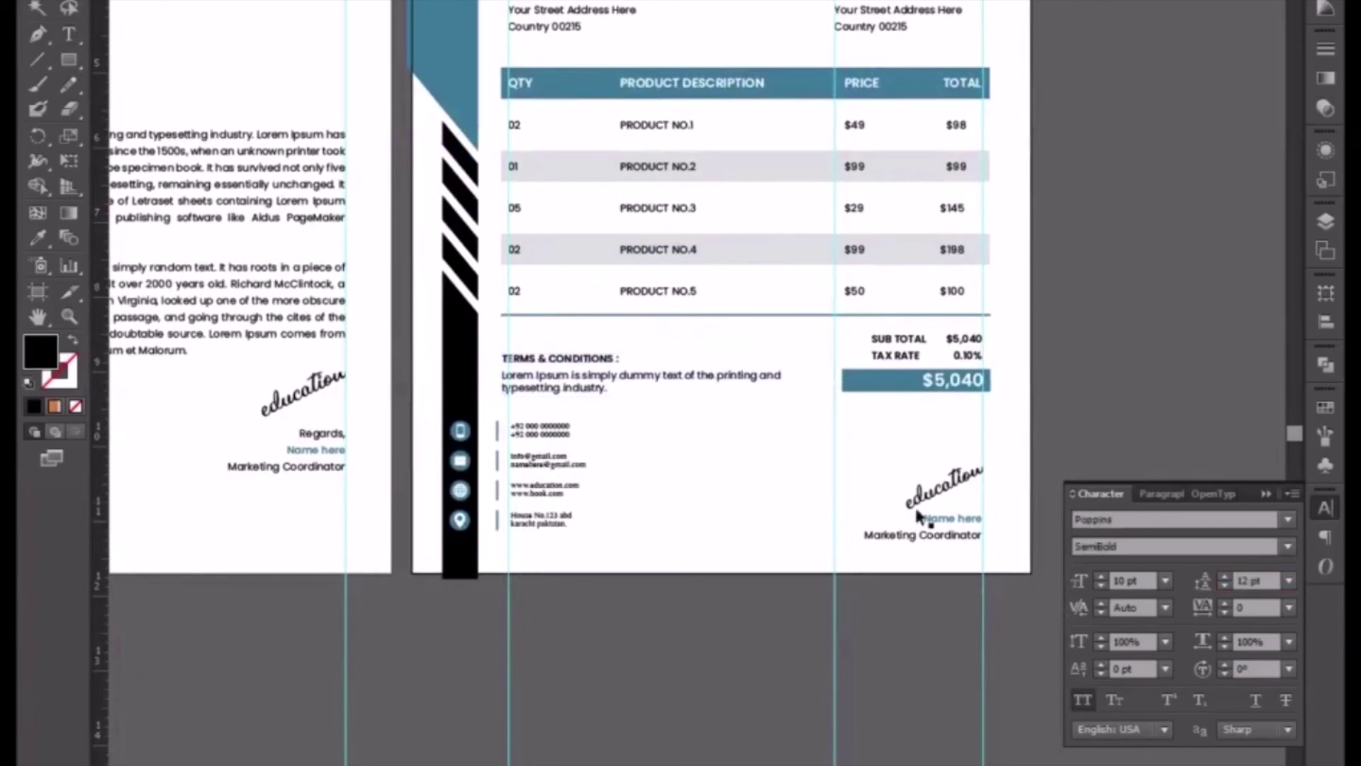
pyautogui.click(954, 486)
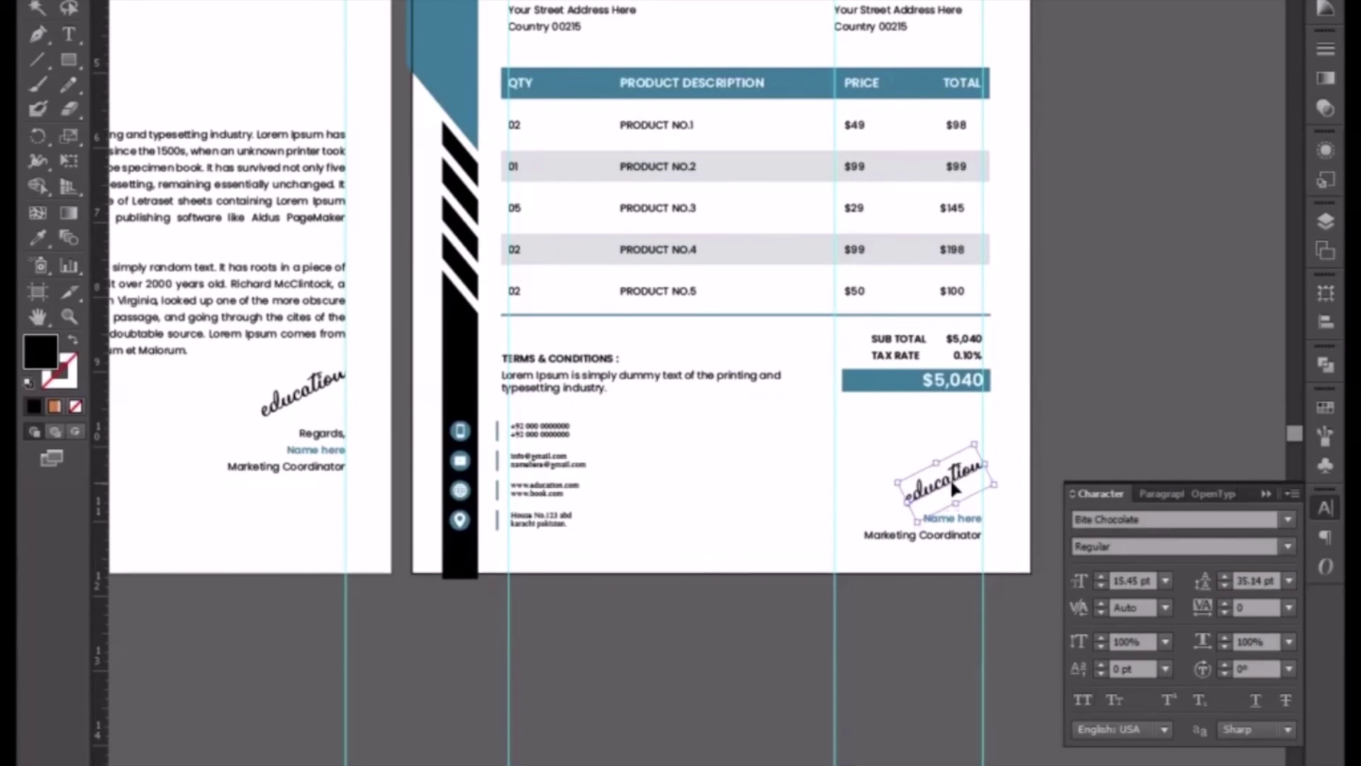
pyautogui.click(708, 340)
# - Colour the TERMS & CONDITIONS heading with the header band's blue using the Eyedropper
pyautogui.moveTo(708, 340); pyautogui.dragTo(632, 520)
pyautogui.hotkey('ctrl', '=')
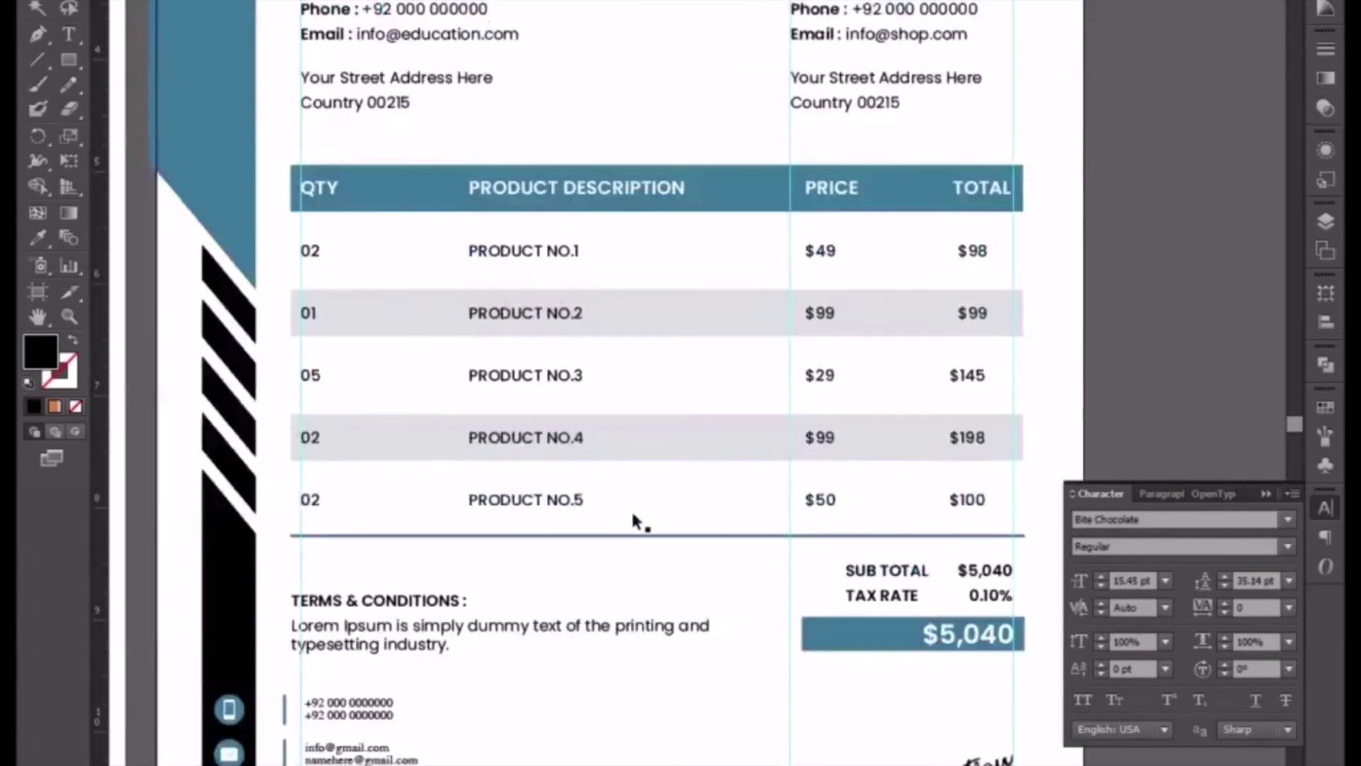
pyautogui.click(1266, 494)
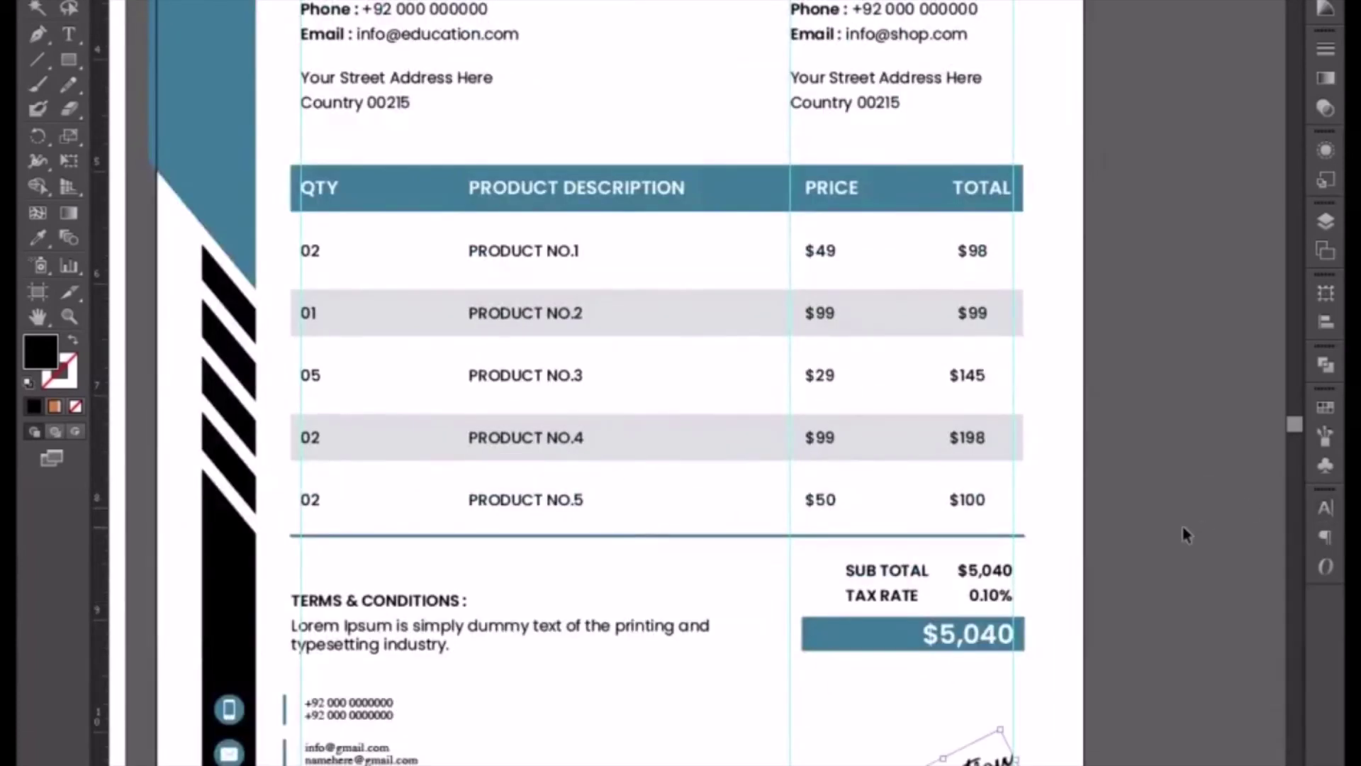
pyautogui.click(1185, 532)
pyautogui.doubleClick(404, 602)
pyautogui.moveTo(292, 600); pyautogui.dragTo(472, 592)
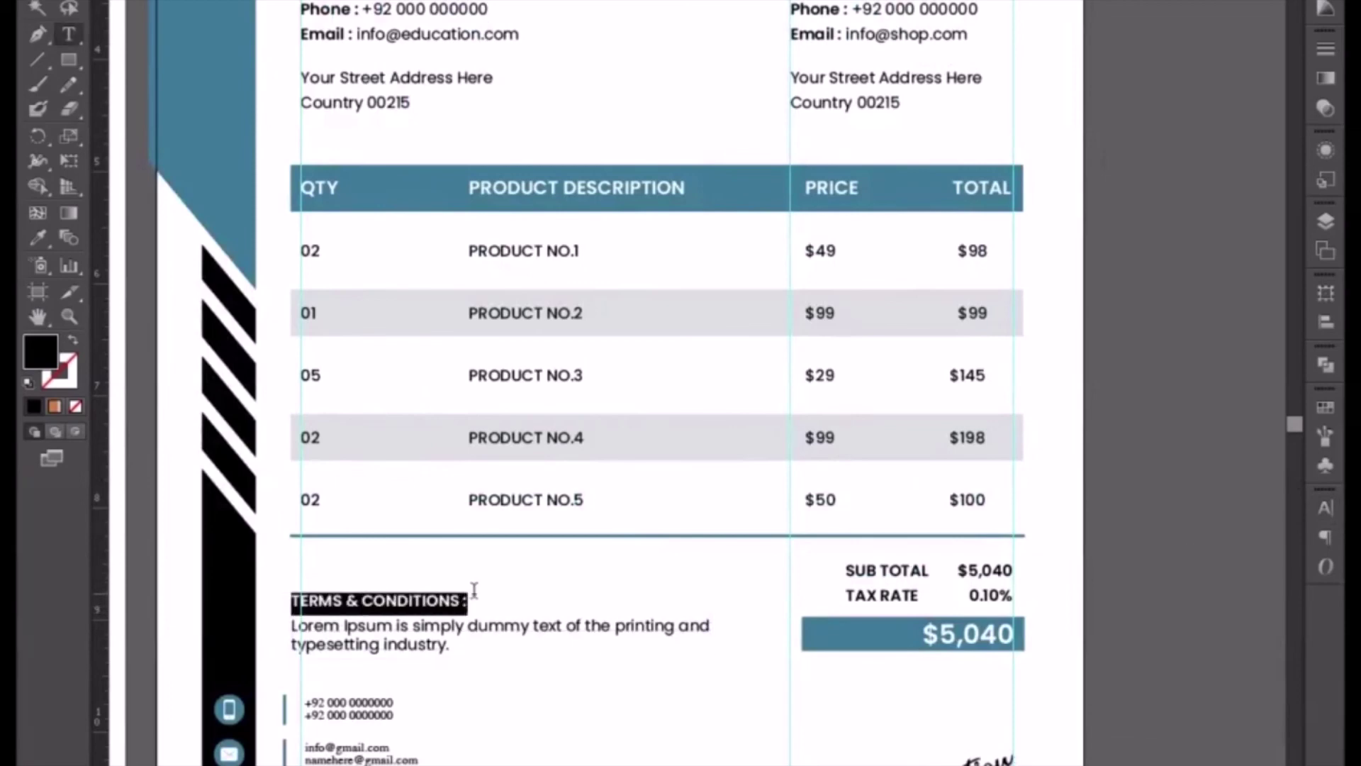
pyautogui.click(34, 234)
pyautogui.click(238, 131)
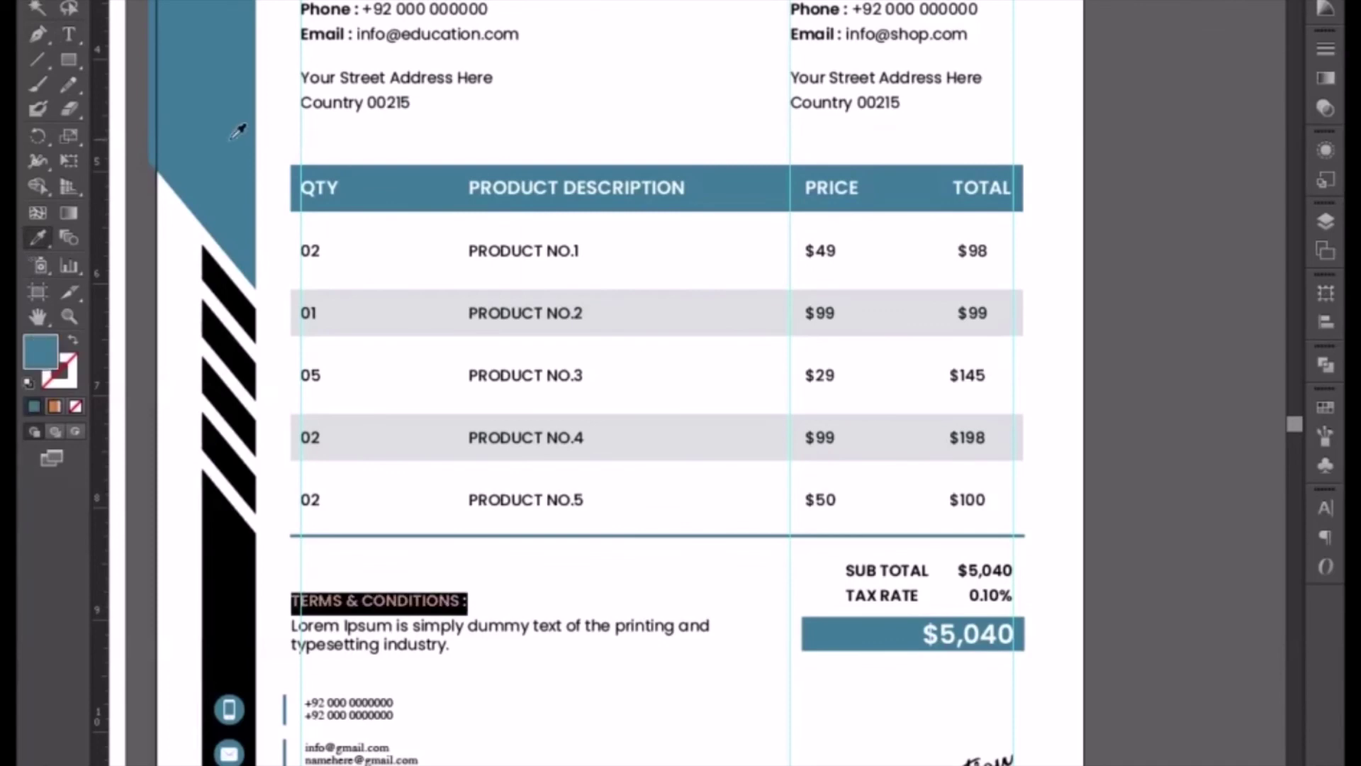
pyautogui.press('v')
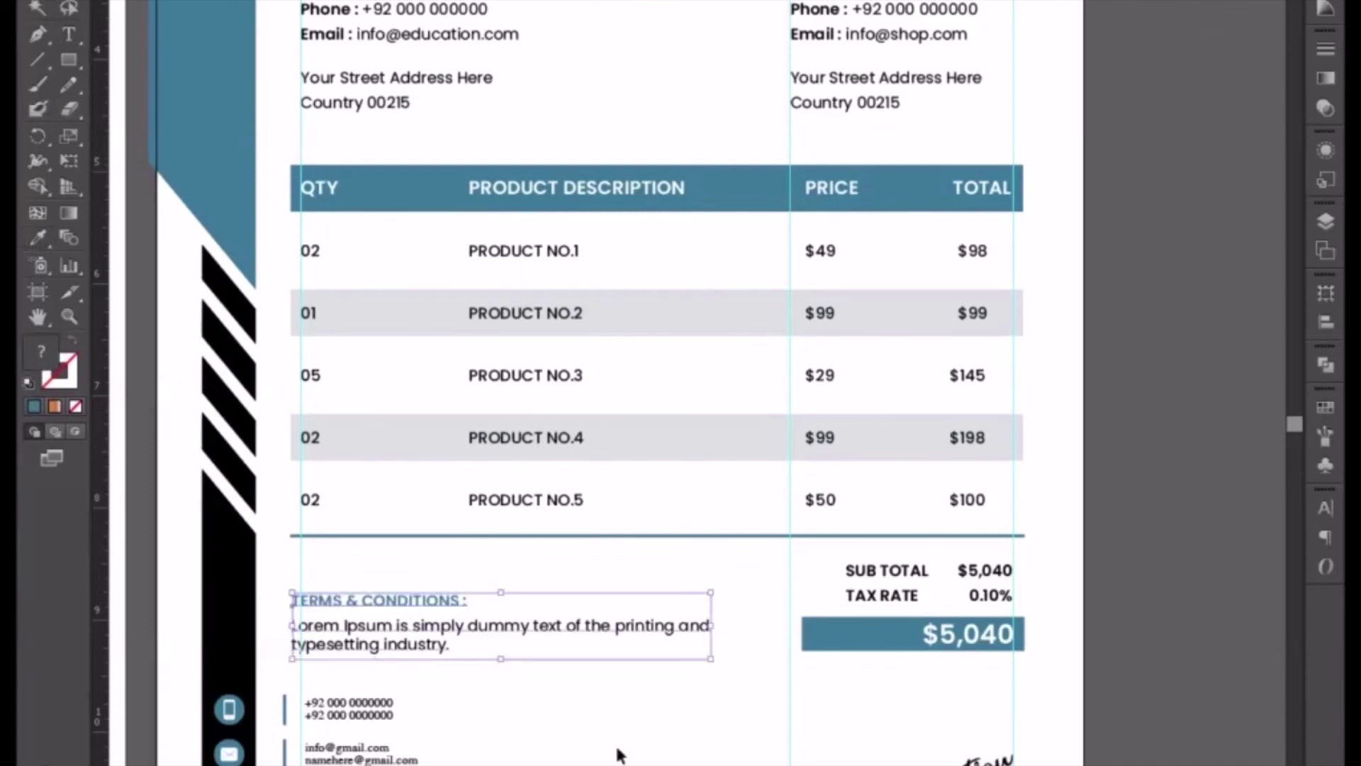
# - Zoom out and back in to review the whole finished invoice
pyautogui.click(620, 753)
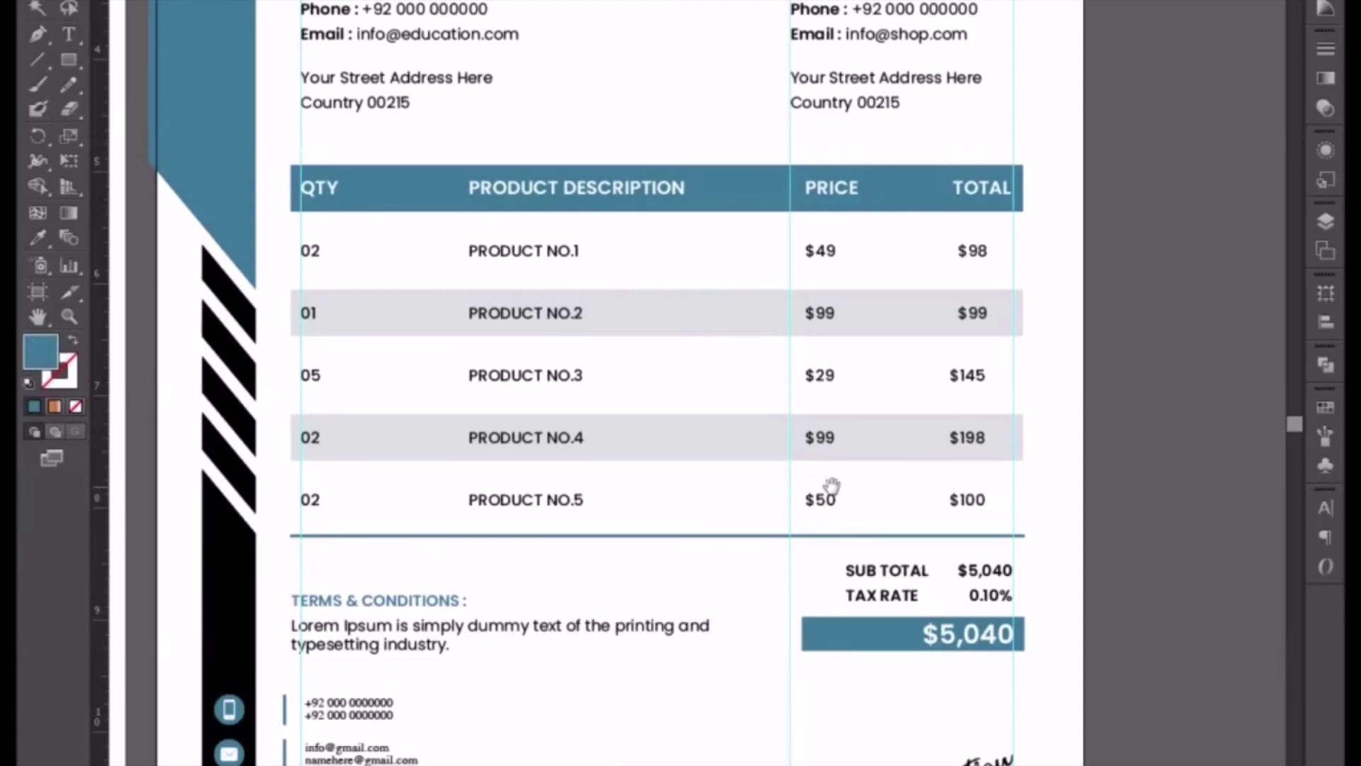
pyautogui.hotkey('ctrl', '-')
pyautogui.moveTo(806, 409); pyautogui.dragTo(786, 517)
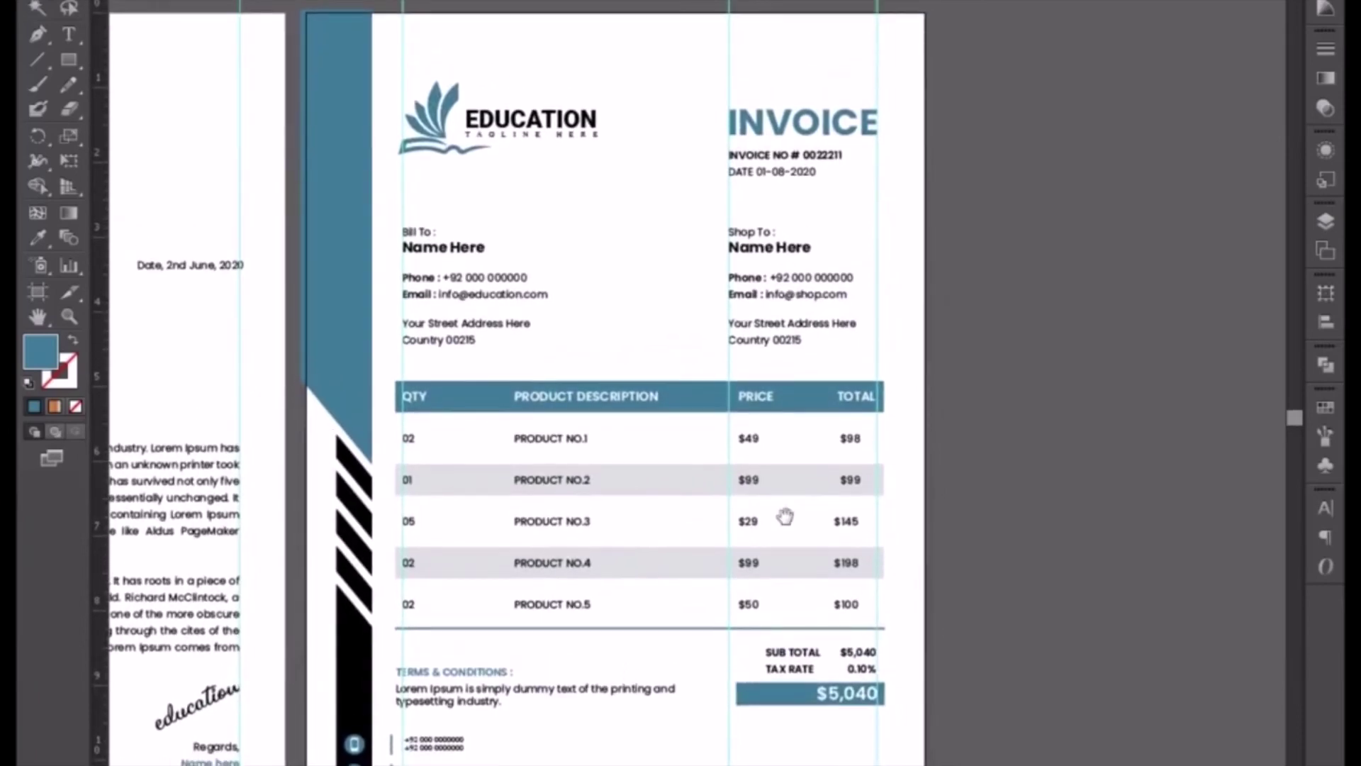
pyautogui.hotkey('ctrl', '+')
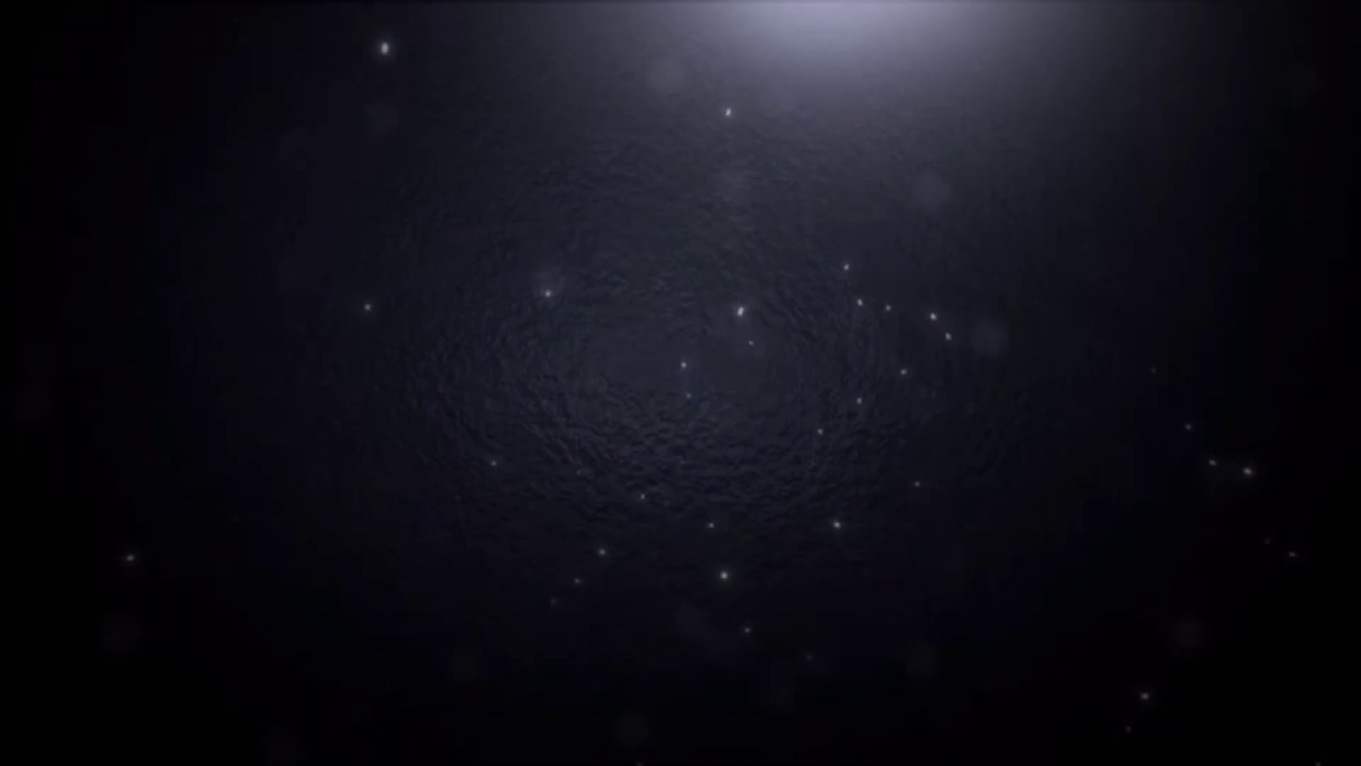